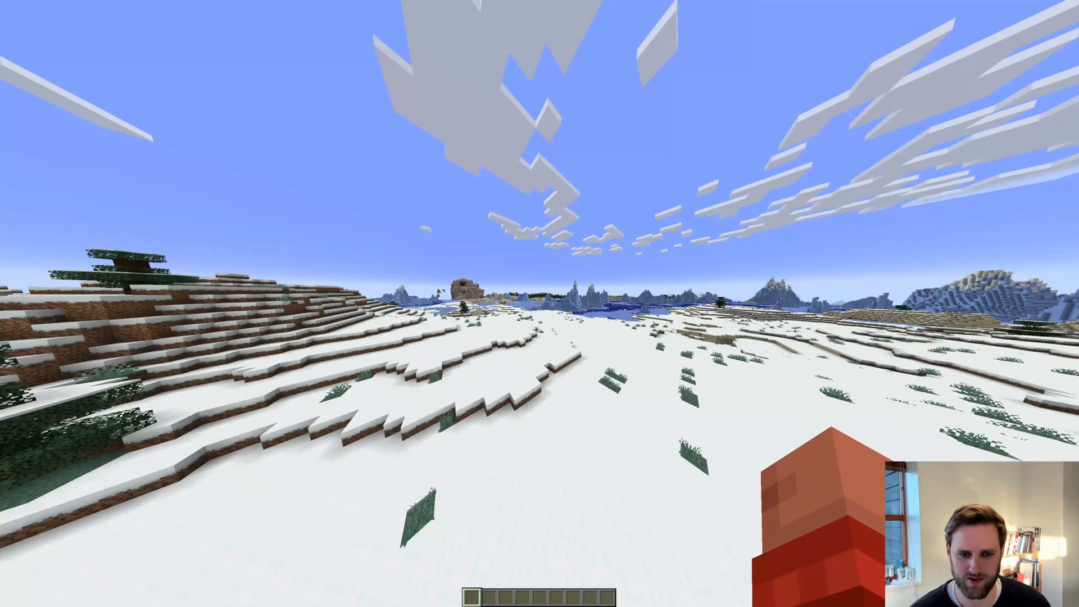
- Fly over the snowy plain to the frozen shore and run the function ghf:stephansbue there
key("w")
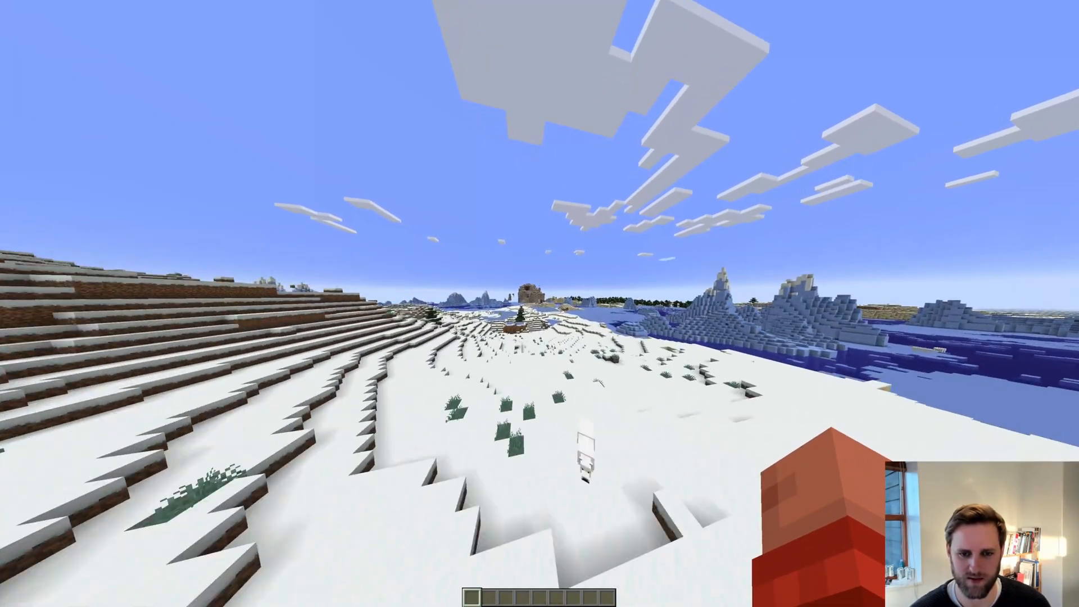
key("w")
key("w")
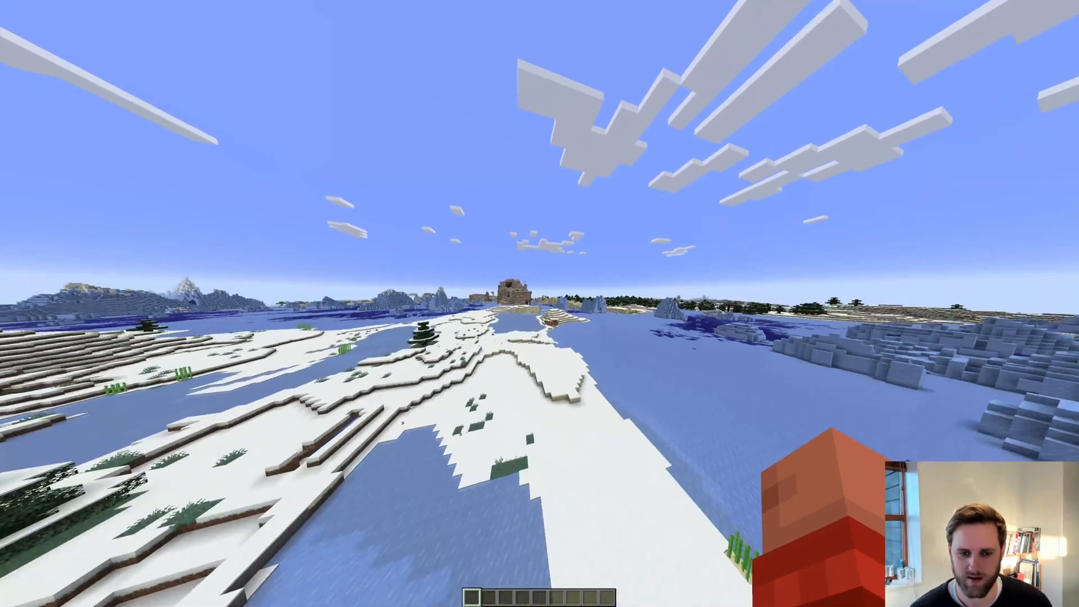
key("w")
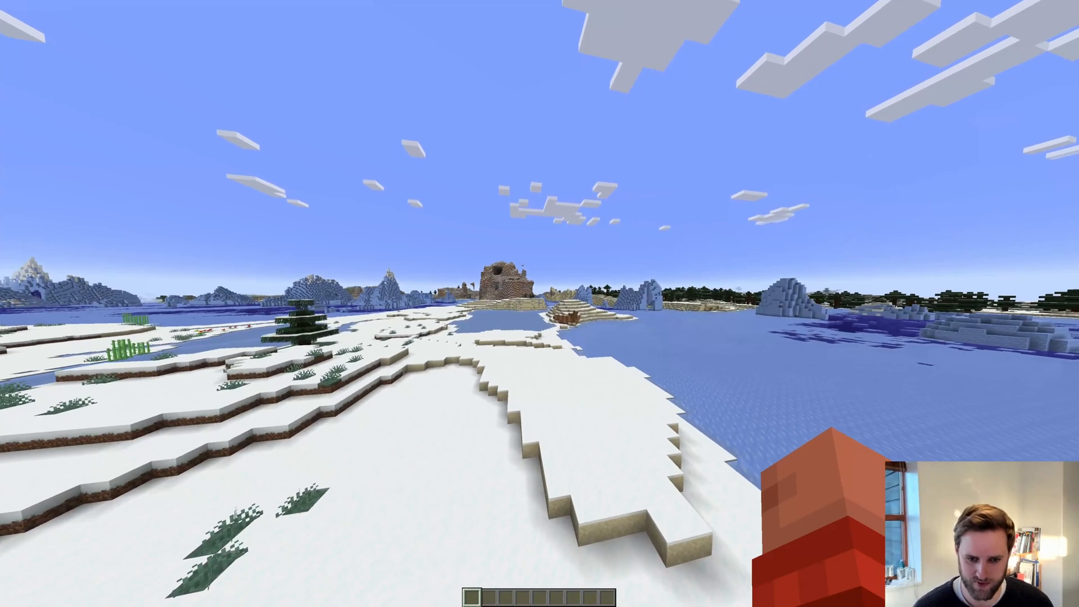
key("w")
key("slash")
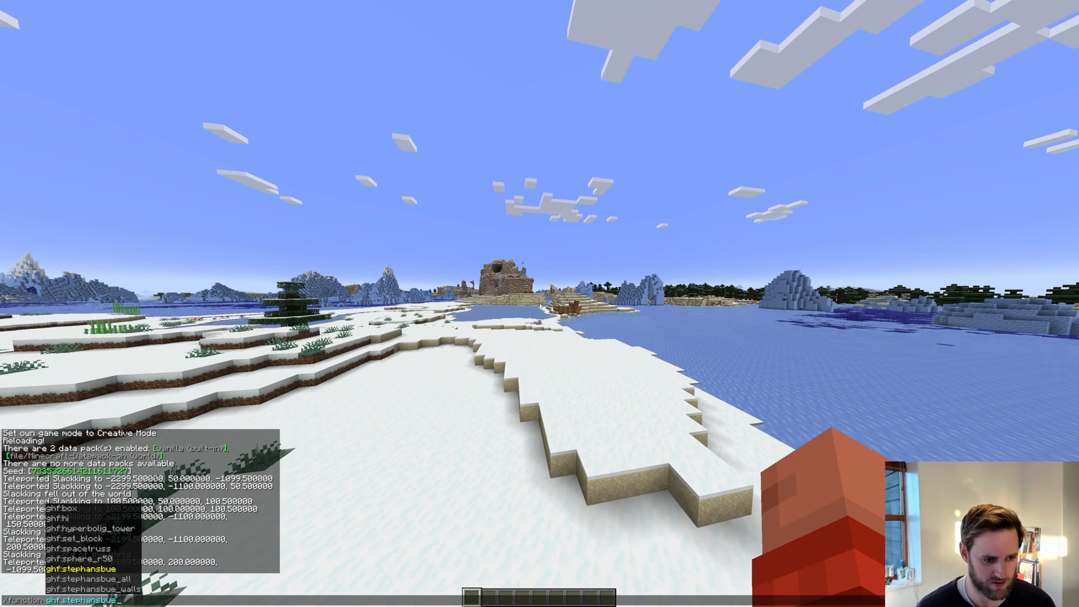
key("Return")
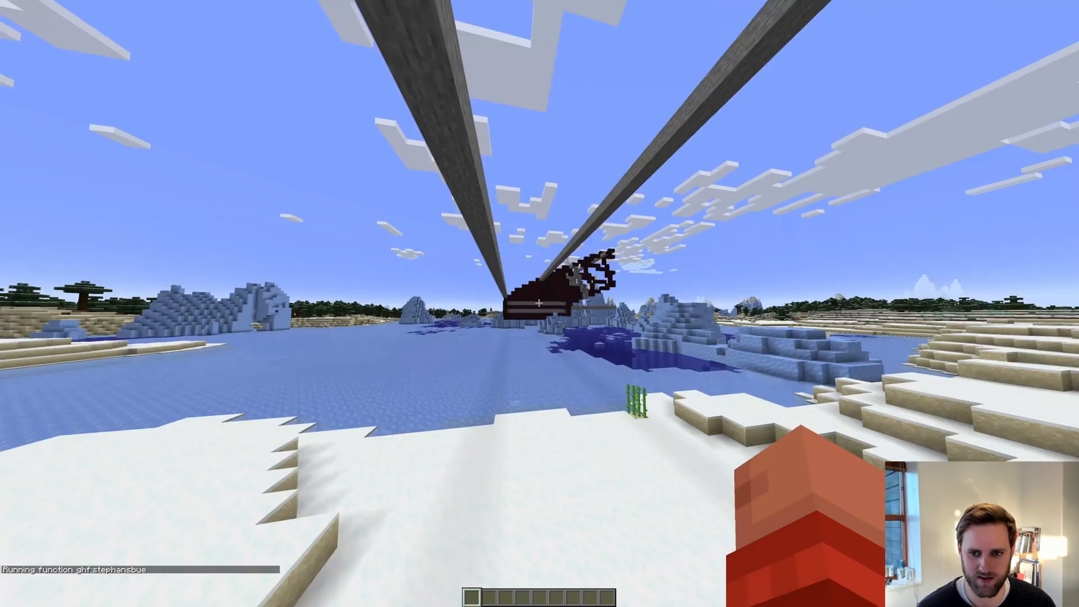
- Fly around and above the generated arched truss structure to inspect its beams and lattice arches
key("w")
key("space")
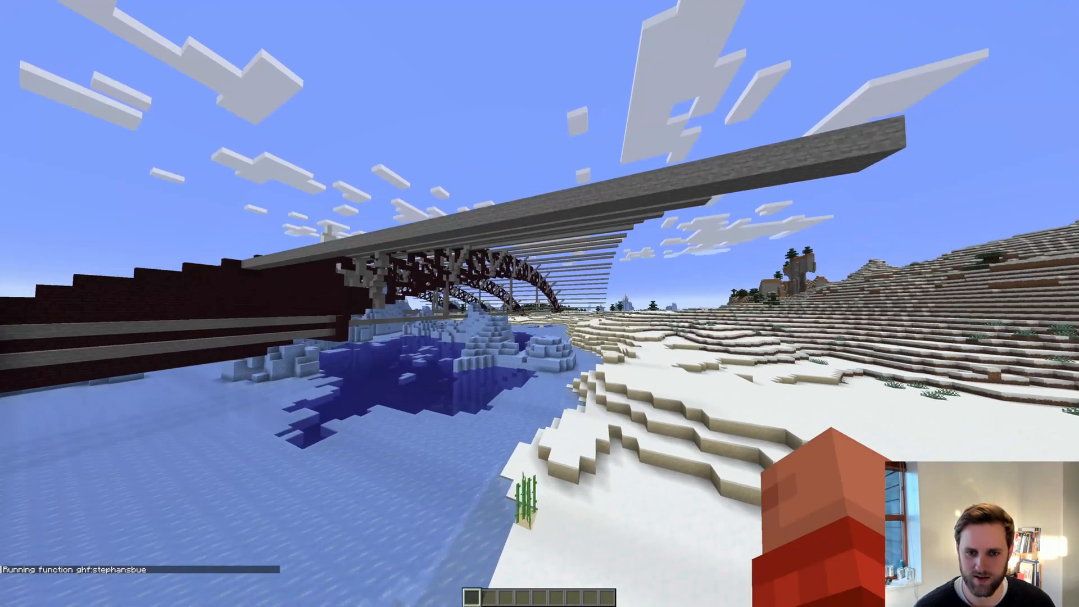
key("w")
key("space")
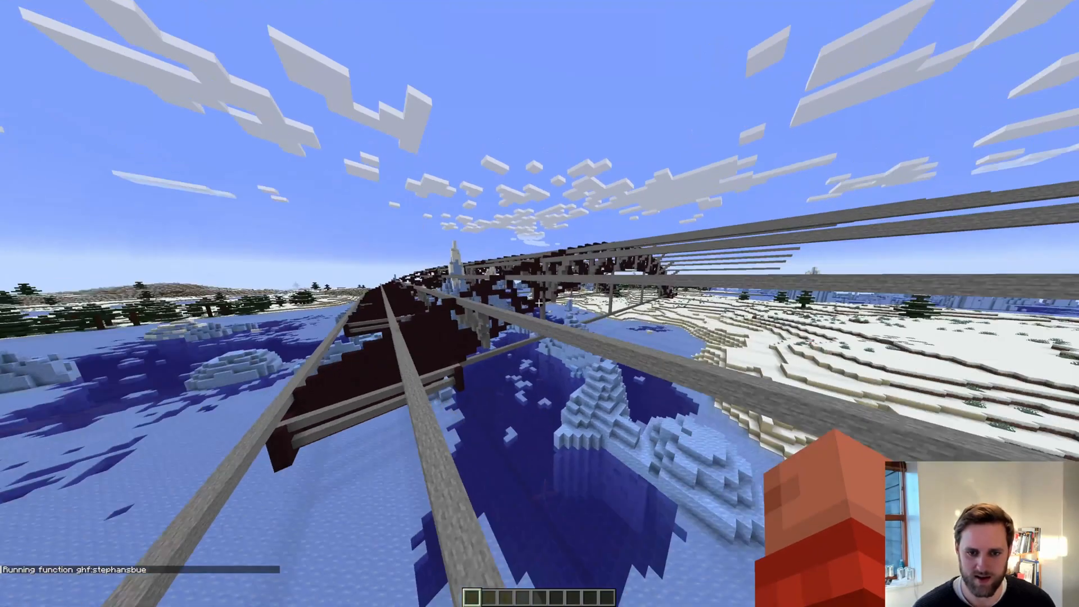
key("w")
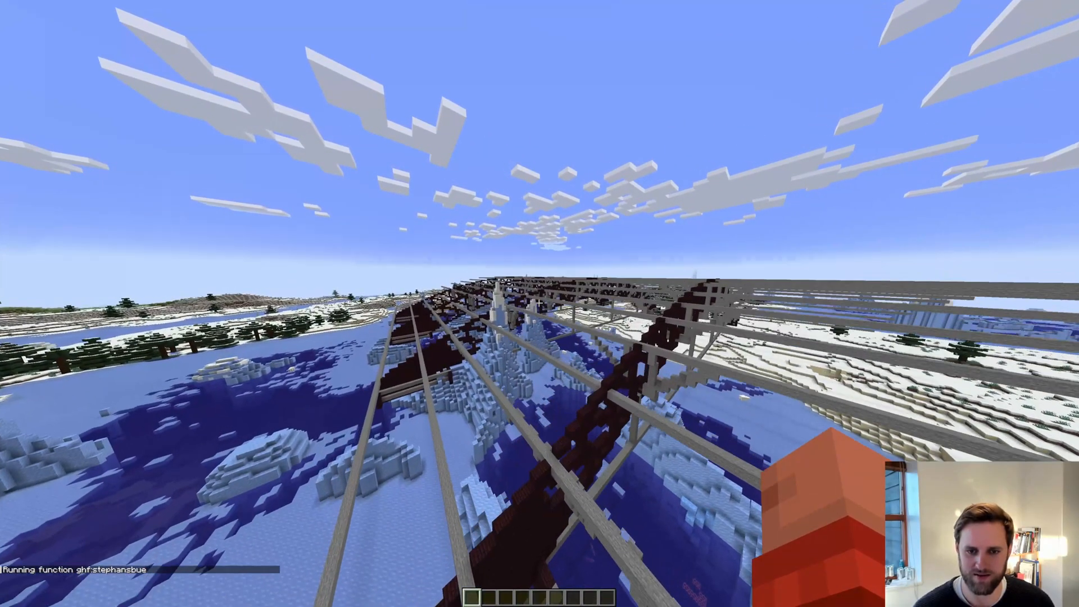
key("w")
key("space")
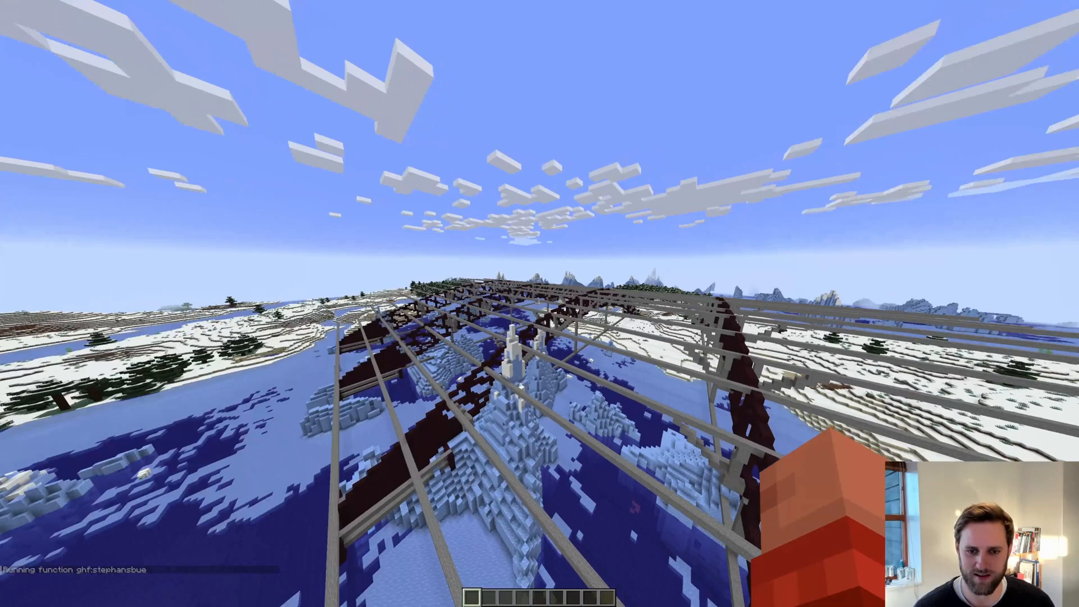
key("w")
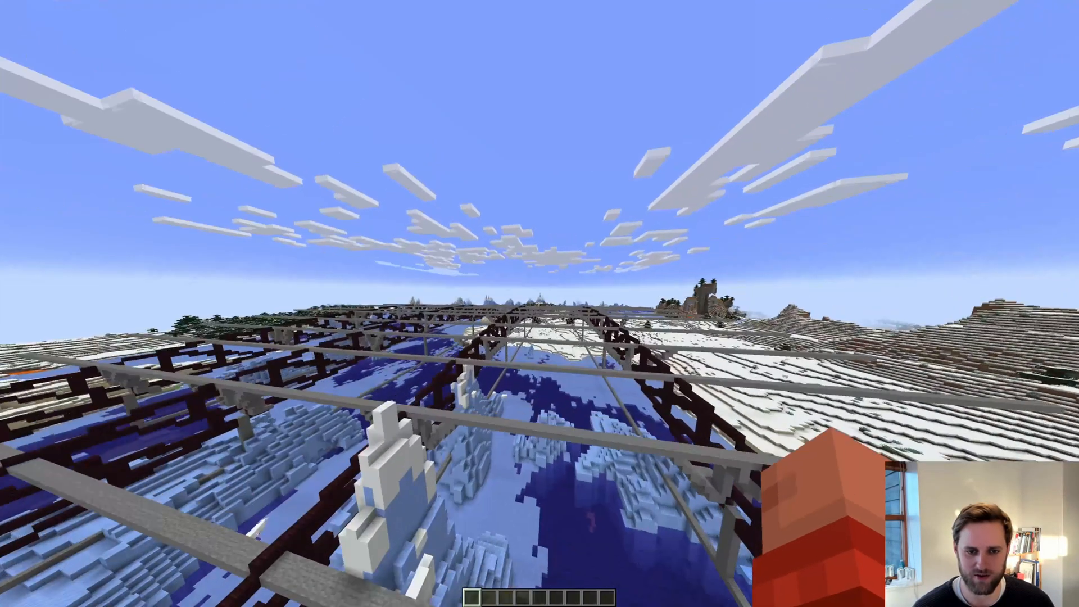
key("w")
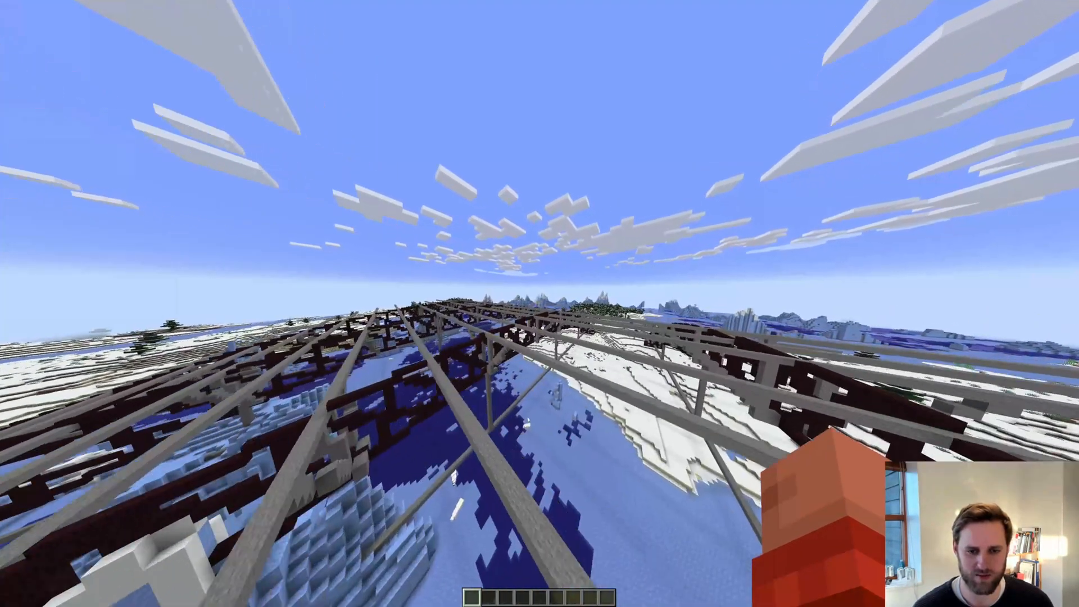
key("w")
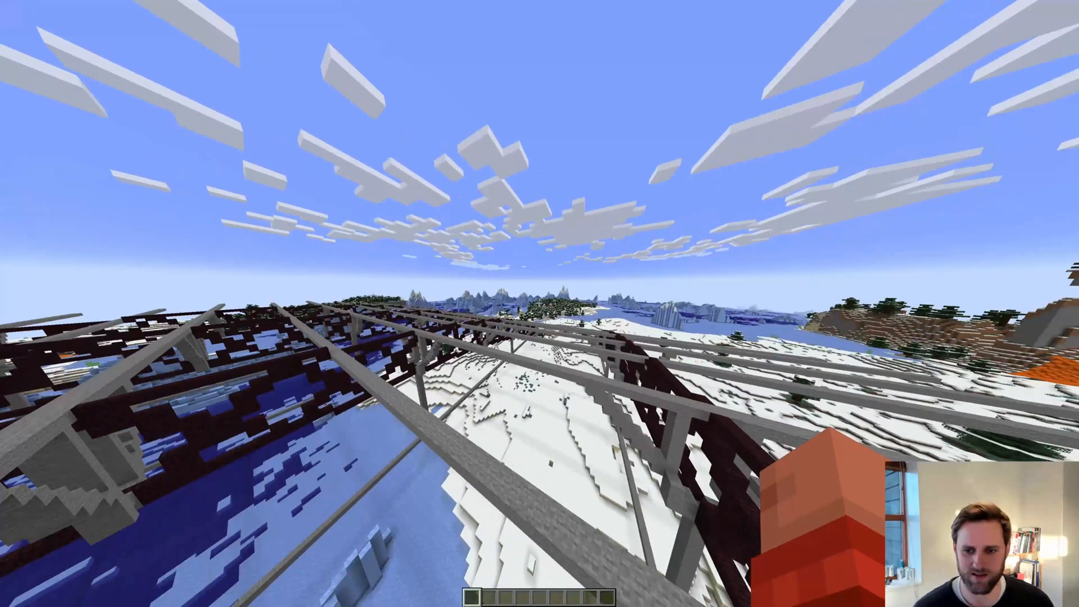
key("w")
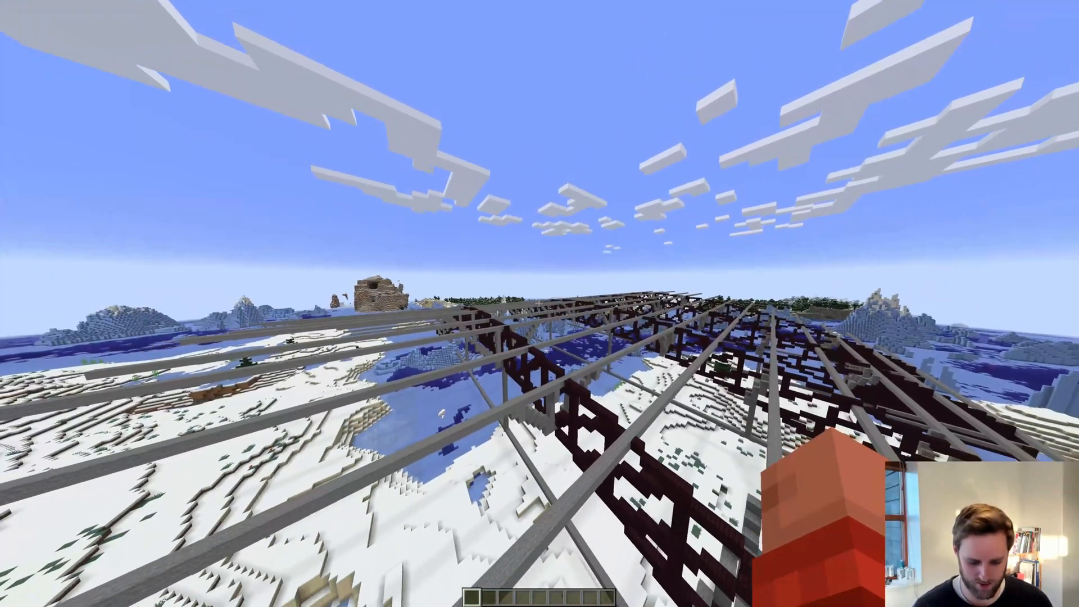
- Run the function ghf:hyperbolig_tower above the truss structure
key("slash")
type("f")
key("Up")
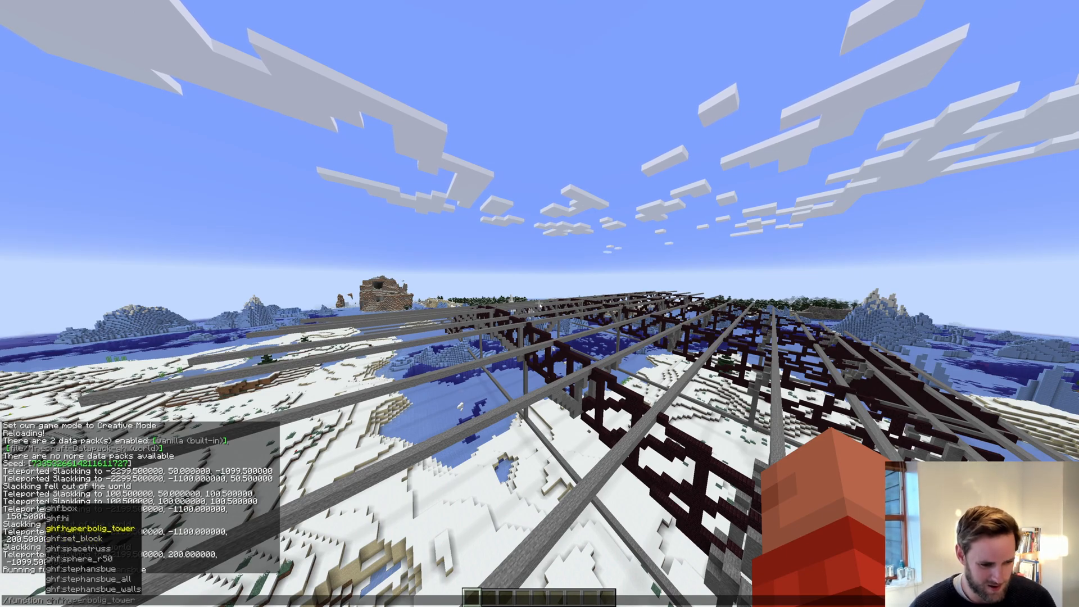
key("Return")
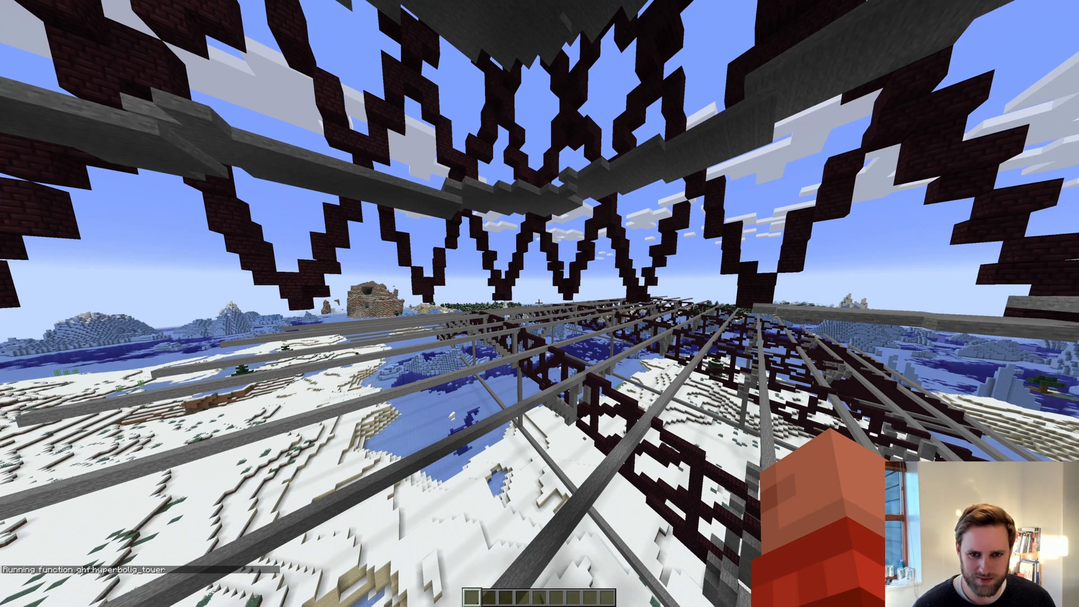
- Fly out of the generated hyperbolic tower and view it from a distance and from the ground
key("w")
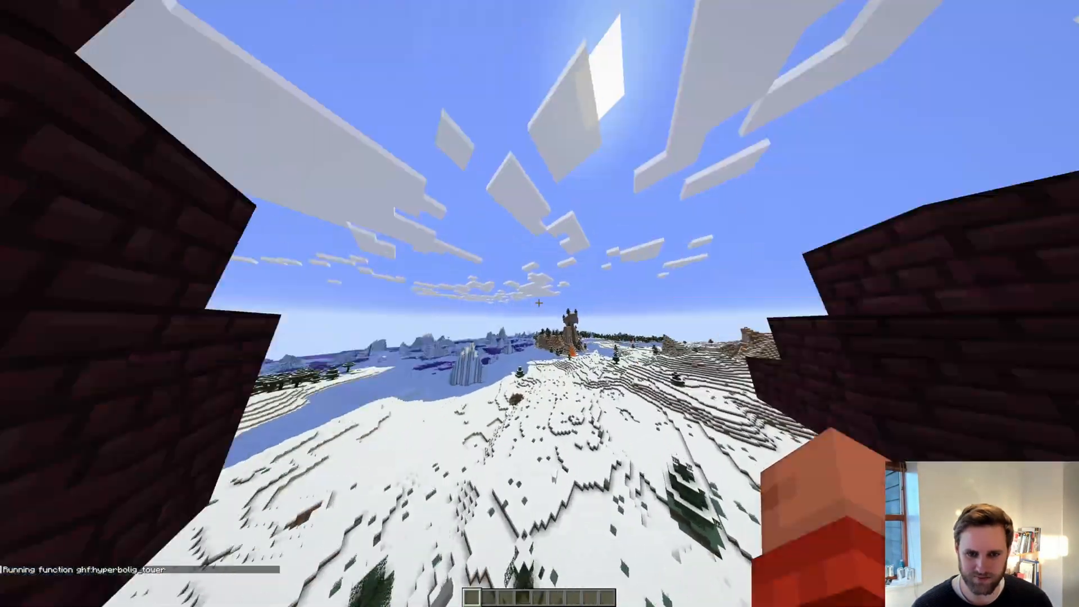
key("s")
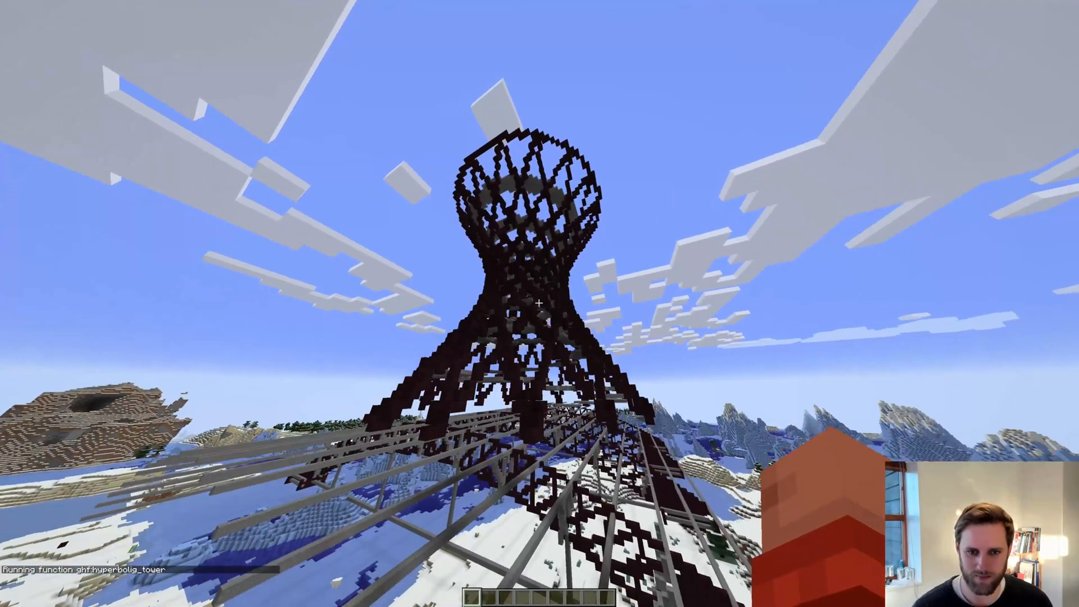
key("s")
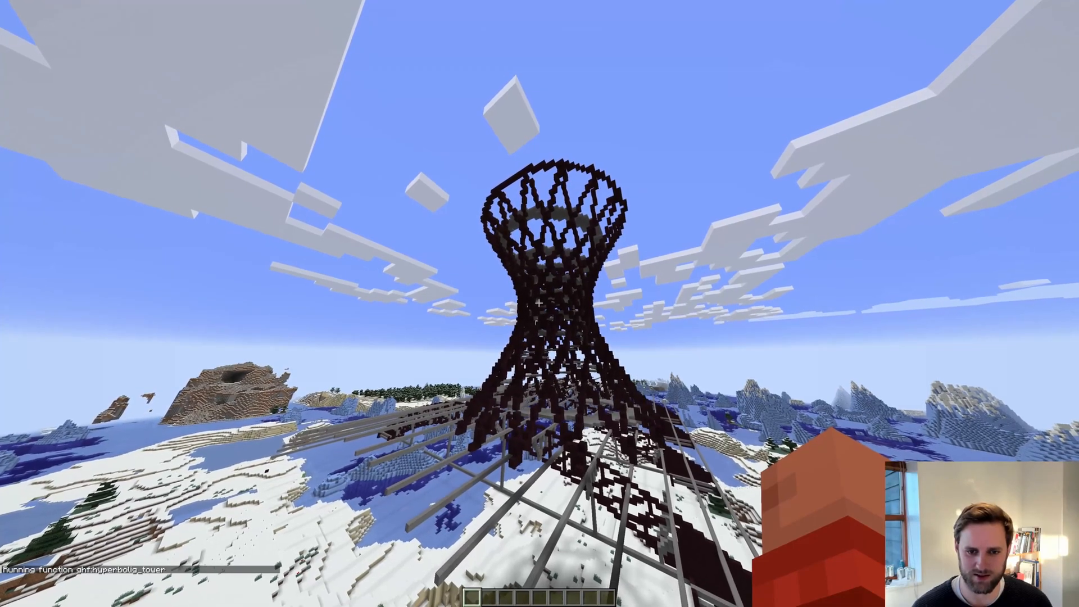
key("a")
key("w")
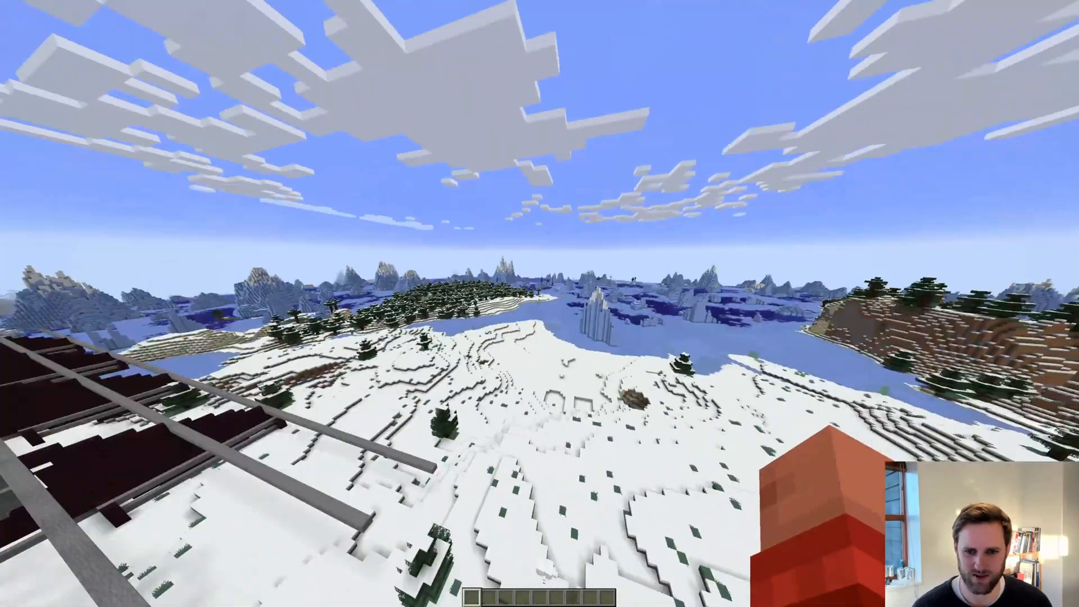
key("w")
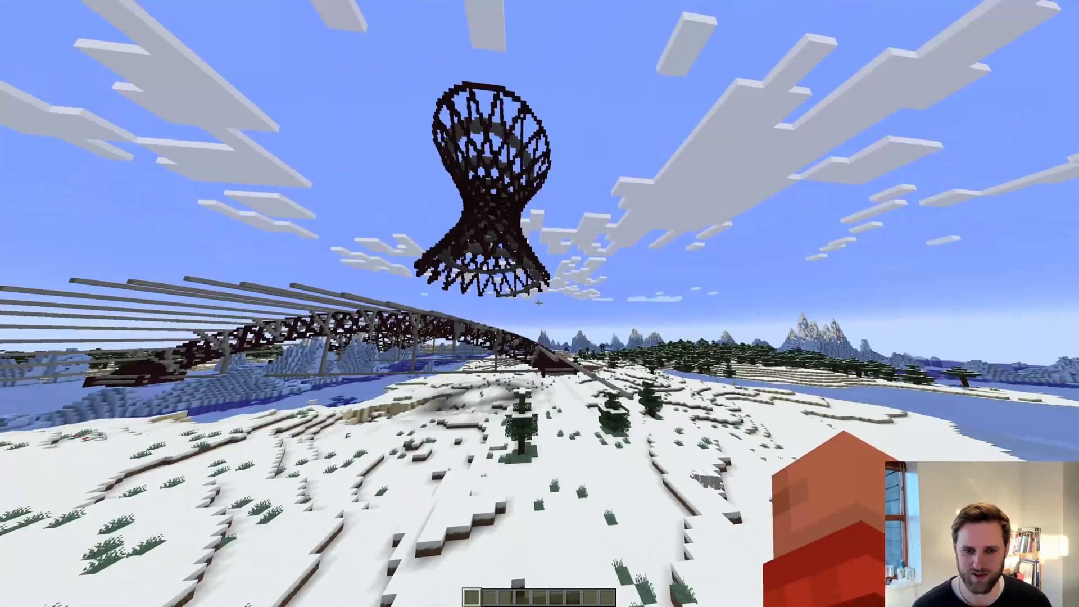
key("s")
key("shift")
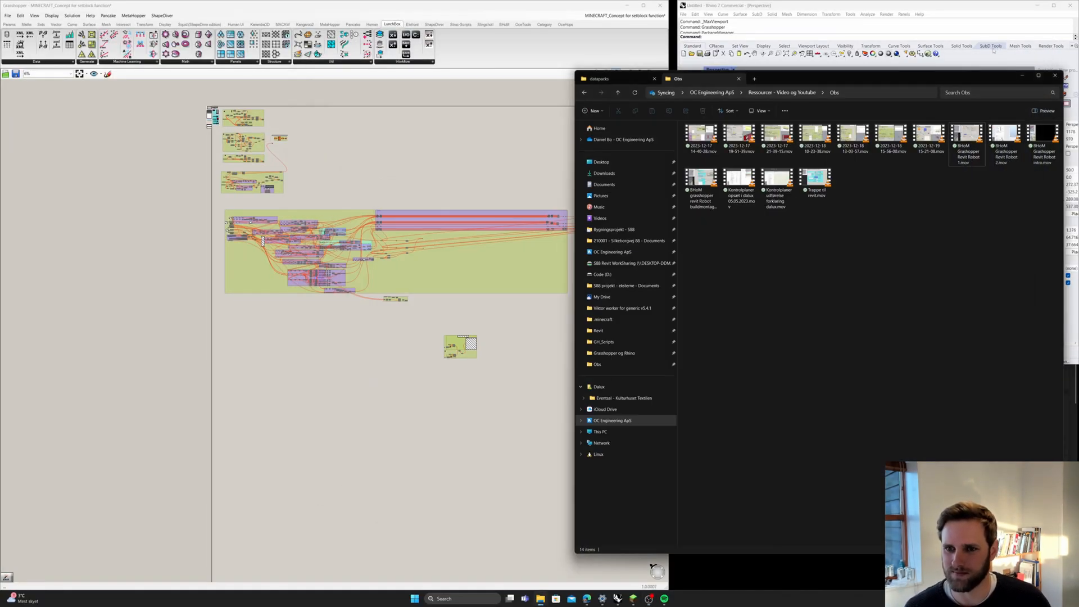
- Switch to Grasshopper and look over the set-block definition's component groups and the empty canvas beneath them
scroll(433, 415, "up", 8)
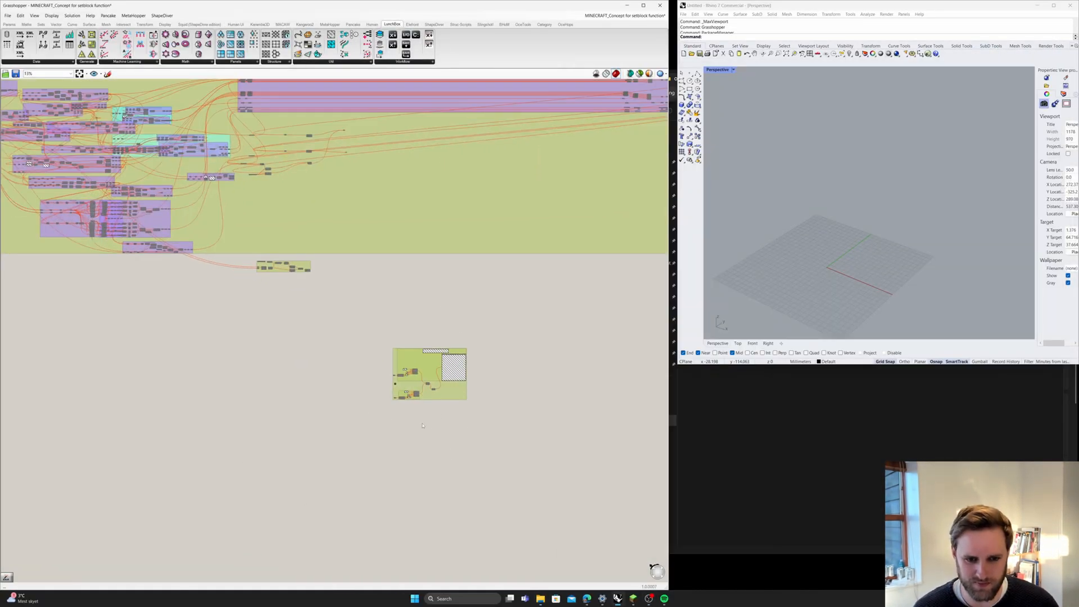
scroll(438, 405, "up", 3)
scroll(515, 308, "down", 4)
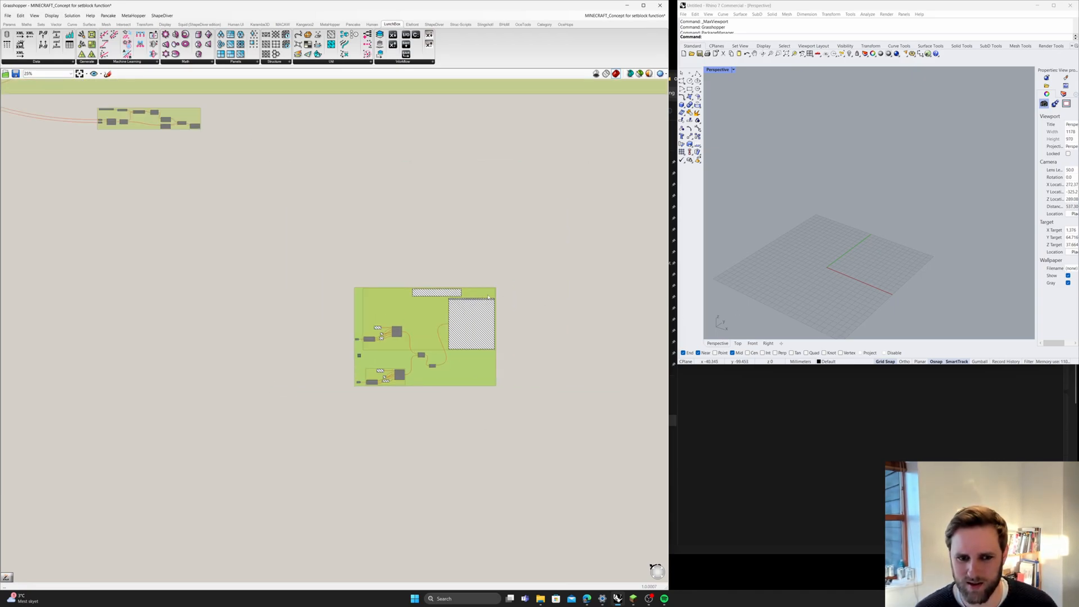
scroll(436, 350, "down", 2)
right_click_drag(245, 378, 363, 328)
right_click_drag(299, 223, 324, 429)
scroll(386, 311, "down", 3)
scroll(389, 377, "down", 2)
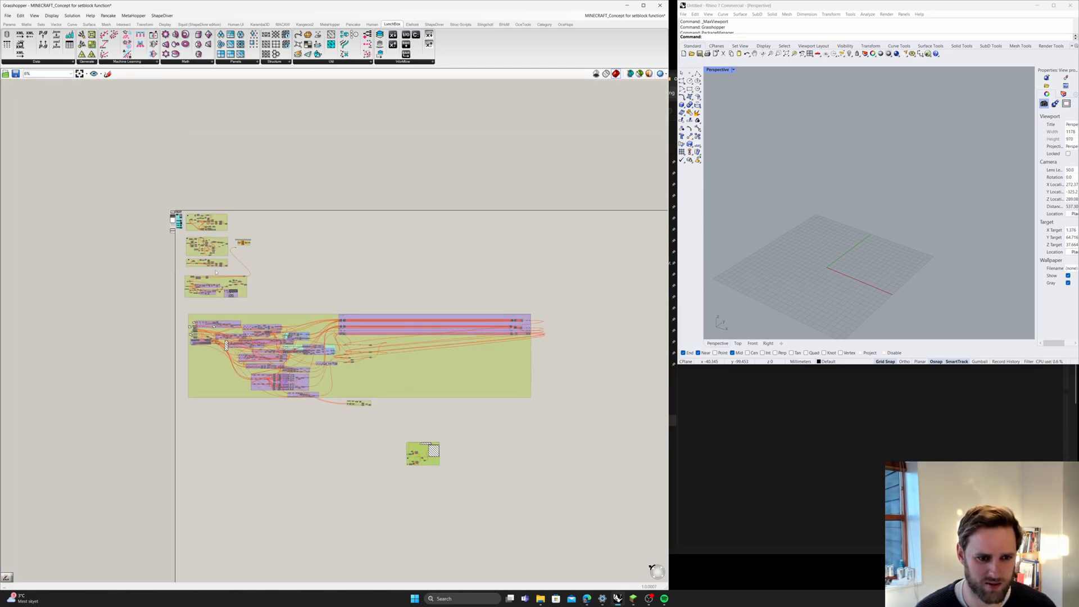
scroll(286, 404, "up", 4)
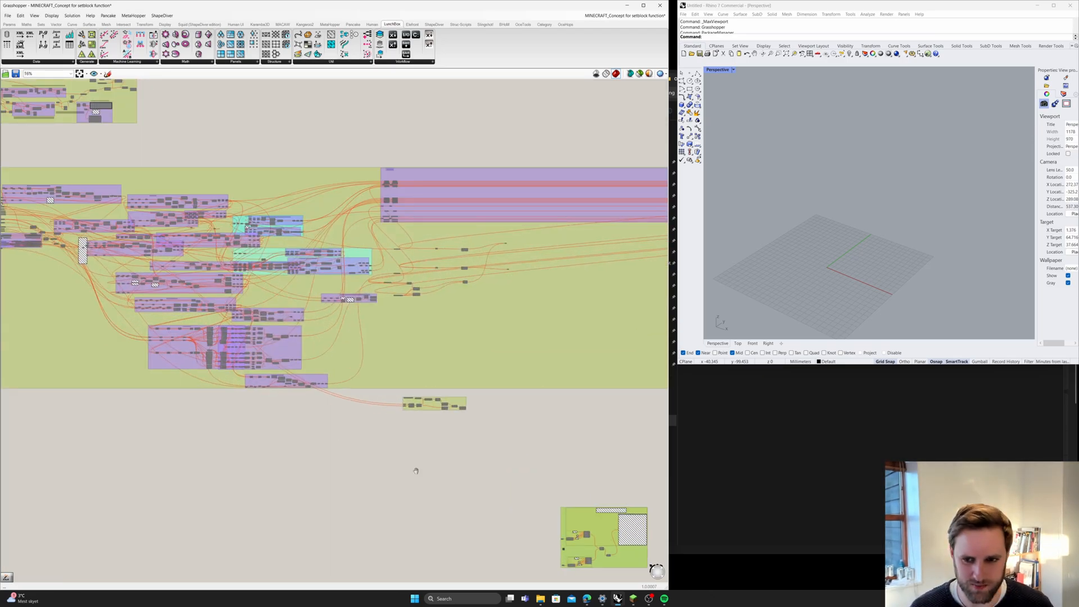
right_click_drag(409, 452, 410, 341)
scroll(409, 341, "down", 3)
scroll(268, 377, "up", 5)
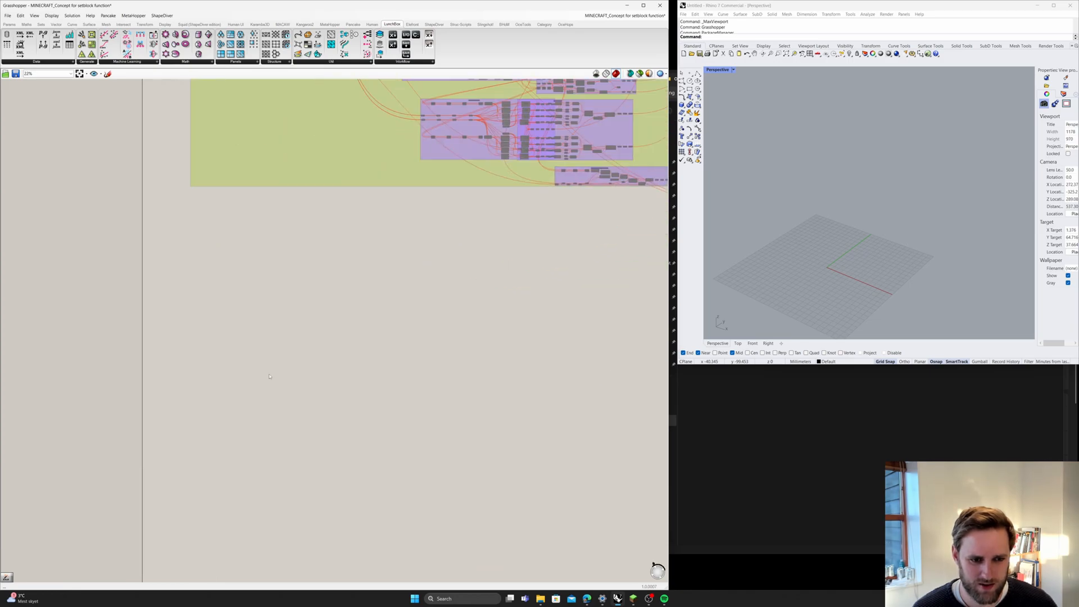
- Place a Deconstruct point component on the empty canvas below the existing groups
double_click(259, 372)
type("point")
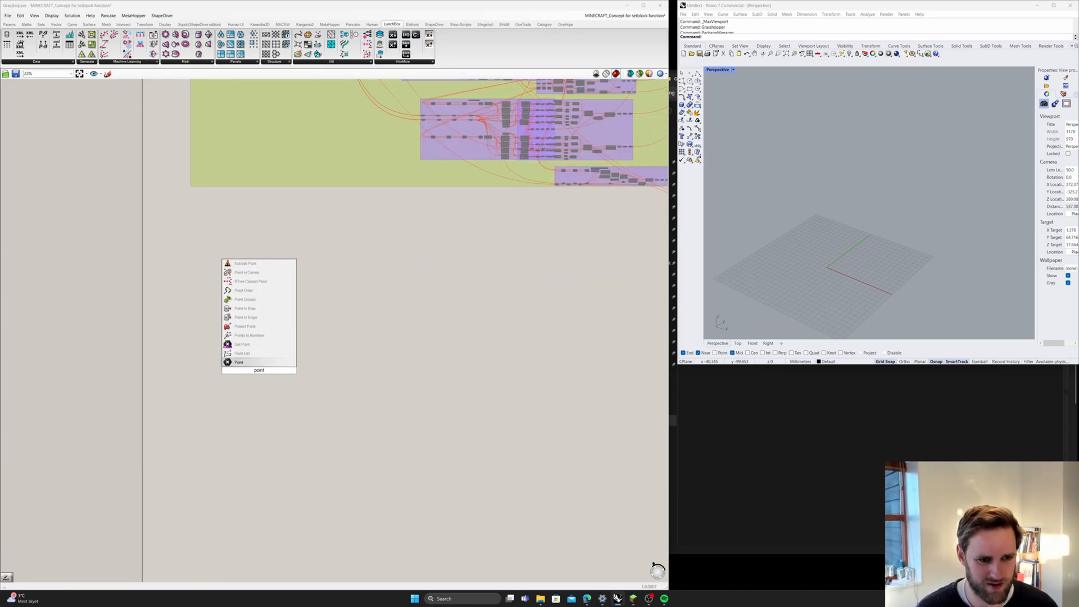
key("BackSpace")
key("BackSpace")
key("BackSpace")
key("BackSpace")
key("BackSpace")
type("constru")
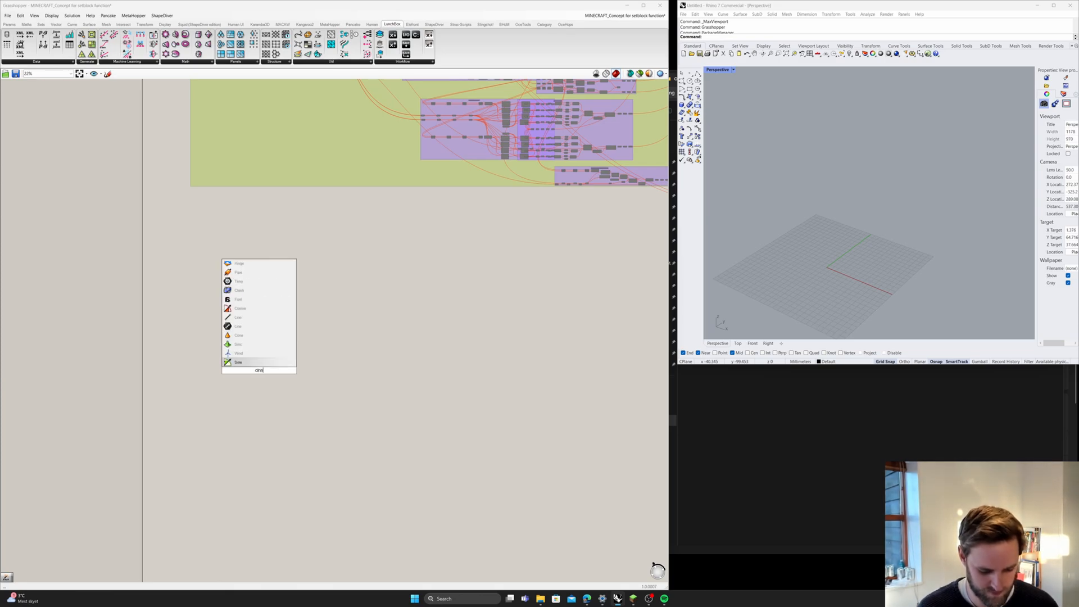
type("ct")
key("Return")
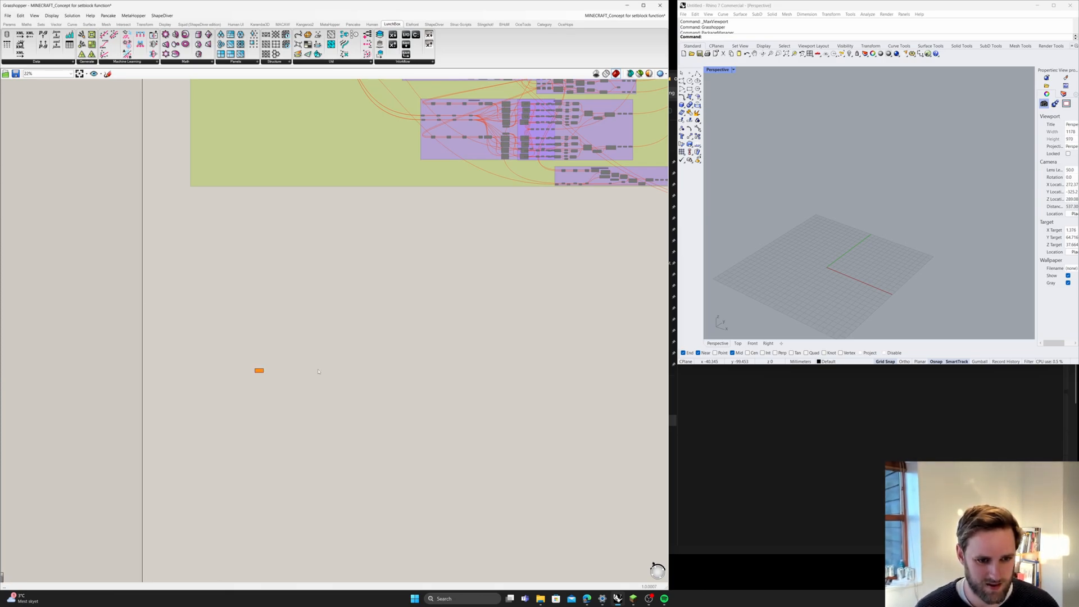
- Reposition the Deconstruct component on the canvas, ending slightly up and to the left
scroll(256, 373, "up", 10)
left_click_drag(275, 350, 350, 291)
left_click(315, 308)
left_click(339, 290)
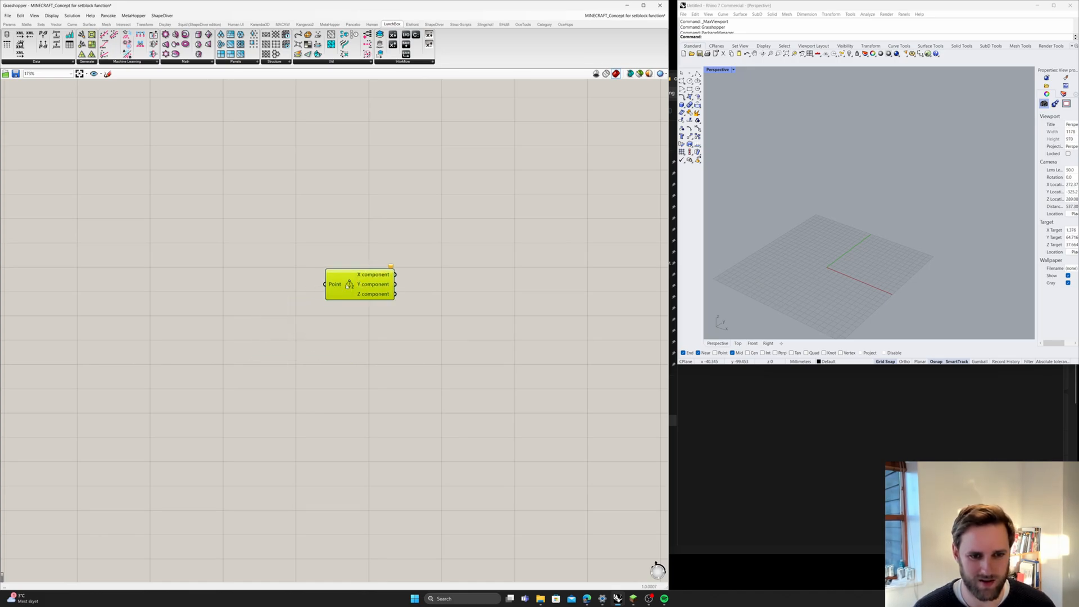
mouse_move(338, 284)
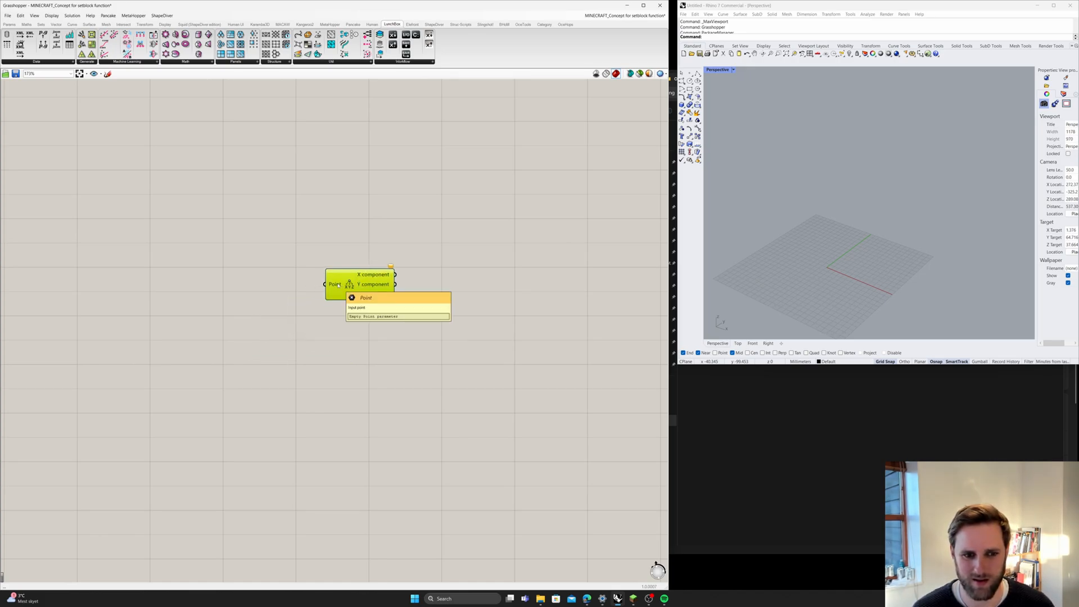
left_click_drag(338, 285, 315, 274)
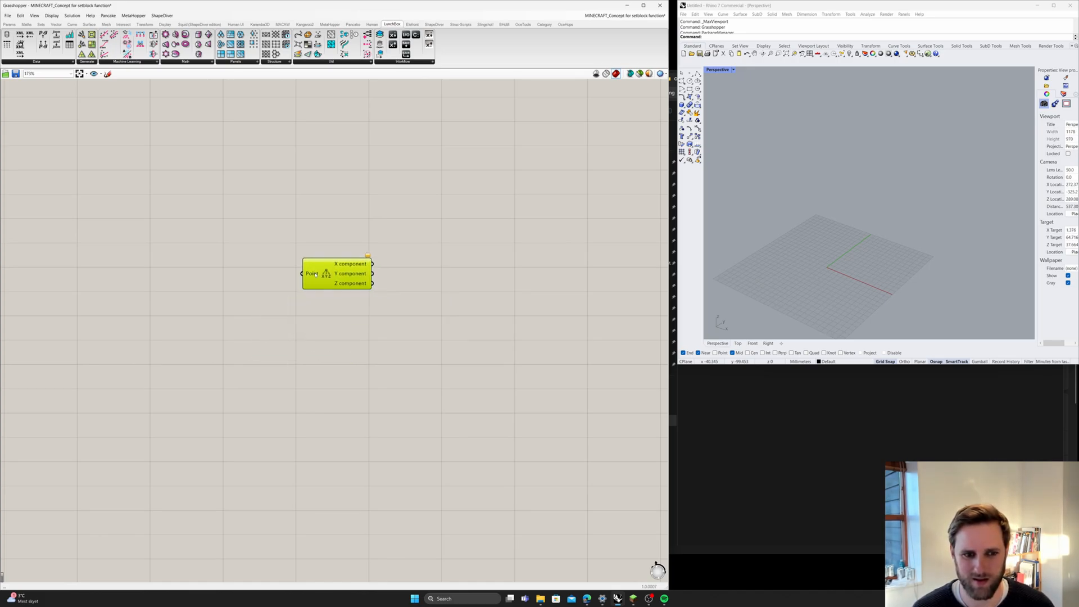
- Add a Construct Point component below the Deconstruct component
left_click(325, 359)
double_click(327, 357)
type("construct")
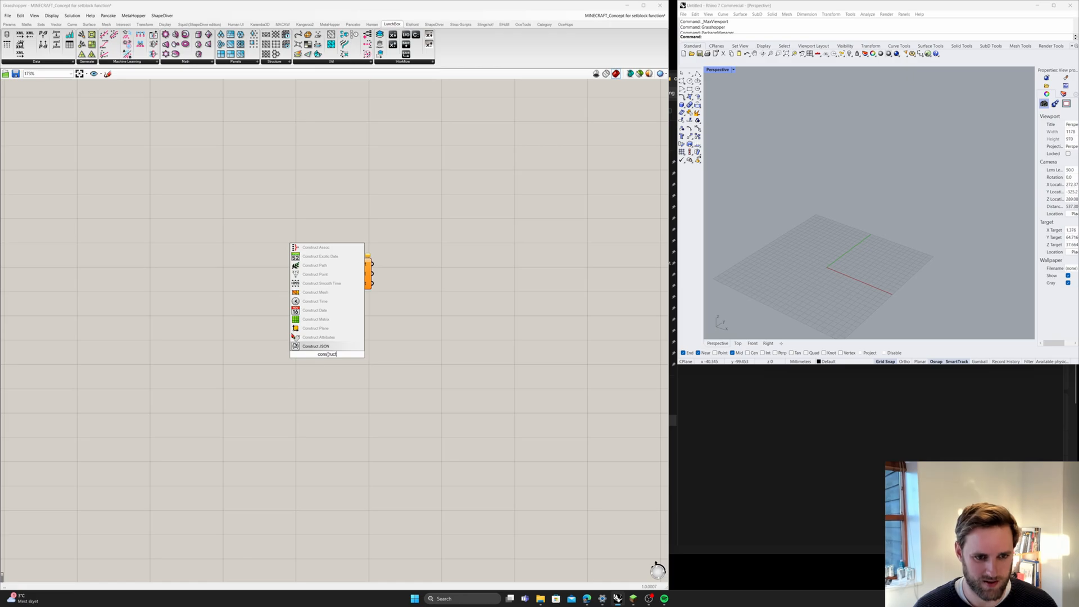
type(" poi")
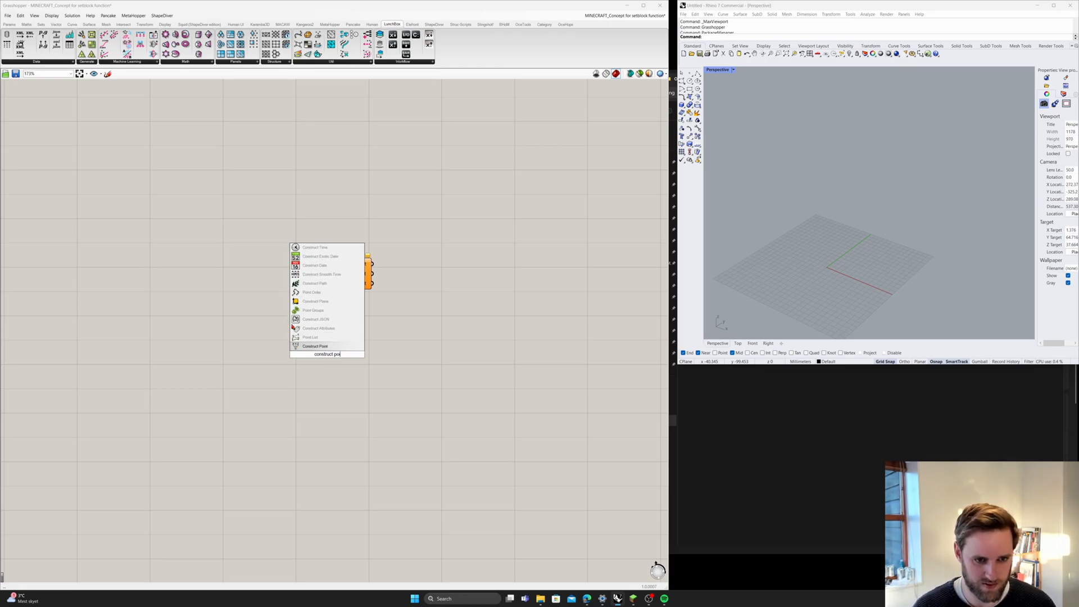
key("Return")
- Delete the Deconstruct component and place a copy of the Construct Point component above the original
left_click_drag(386, 332, 230, 233)
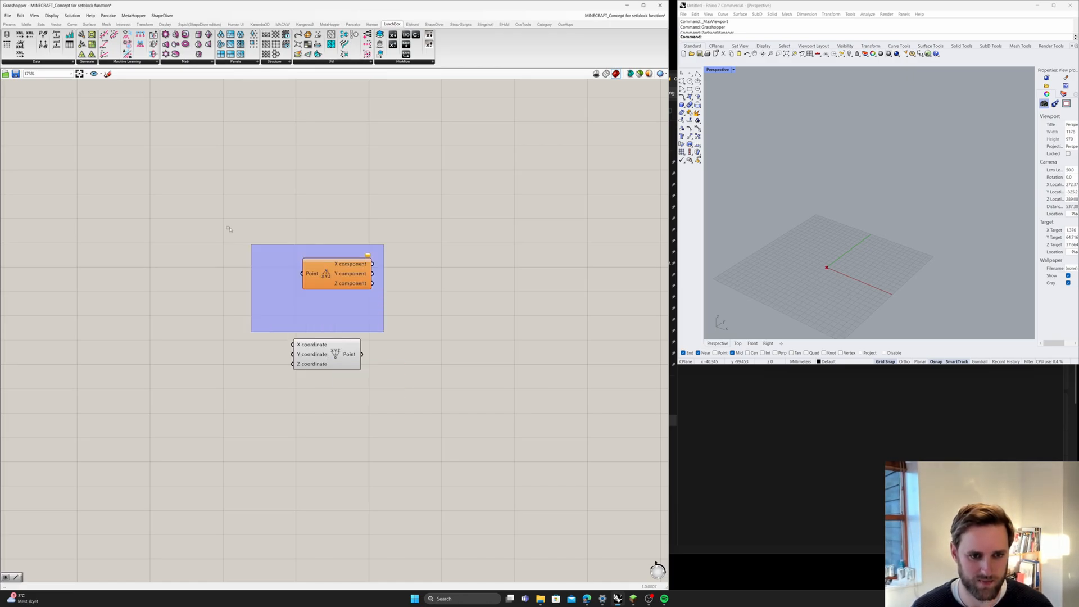
key("Delete")
left_click_drag(381, 407, 248, 322)
mouse_move(335, 357)
left_mouse_down()
mouse_move(331, 300)
mouse_move(341, 372)
mouse_move(323, 371)
left_mouse_up()
left_click(330, 325)
left_click(330, 310)
key("ctrl+c")
key("ctrl+v")
left_click_drag(323, 304, 322, 249)
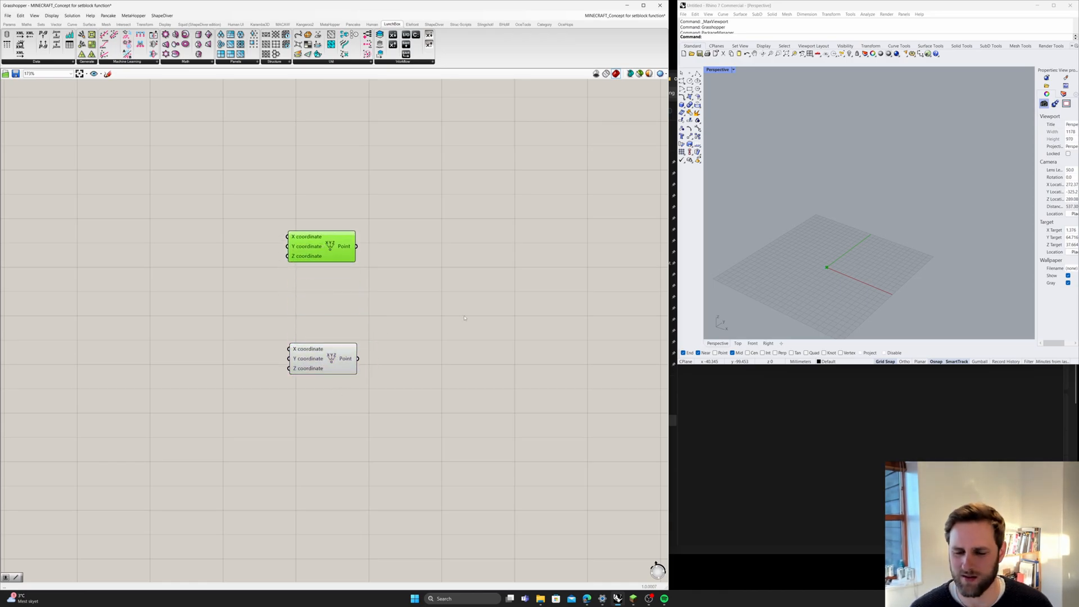
- Duplicate the lower Construct Point component and place the copy directly beneath it
left_click_drag(400, 414, 237, 297)
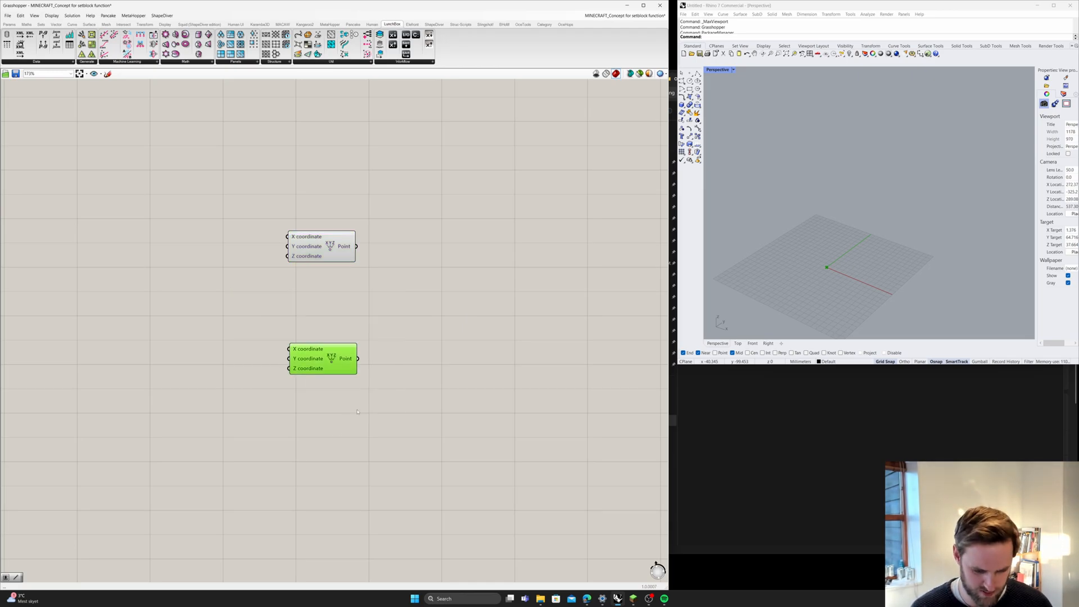
key("ctrl+c")
key("ctrl+v")
left_click_drag(332, 369, 327, 417)
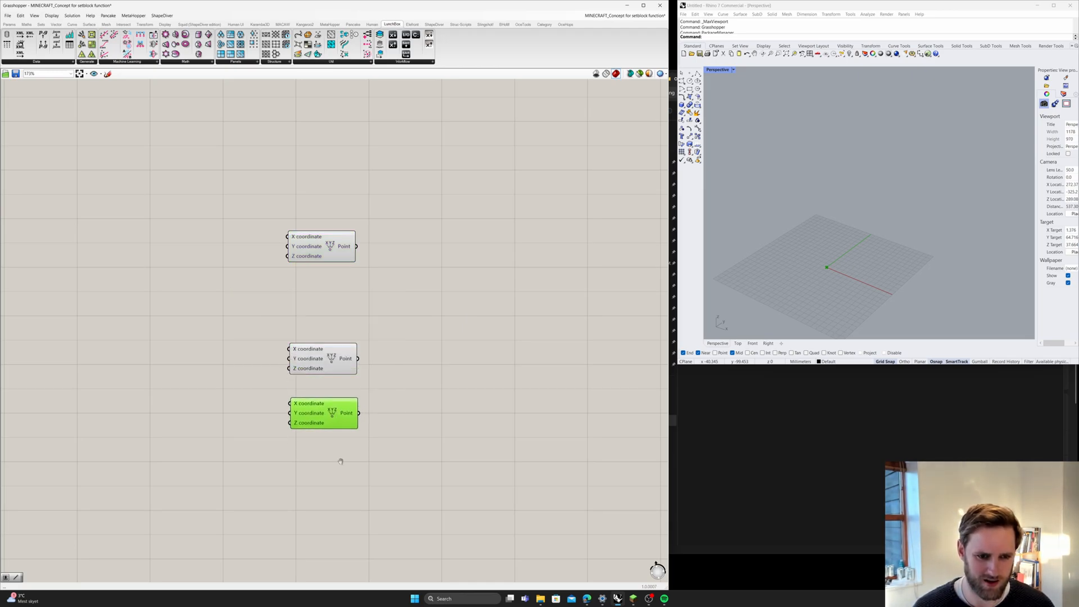
- Add a number slider ranging from 0 to 150, wire it to the lowest Construct Point's Z coordinate and set it to 76
right_click_drag(207, 456, 380, 380)
double_click(324, 336)
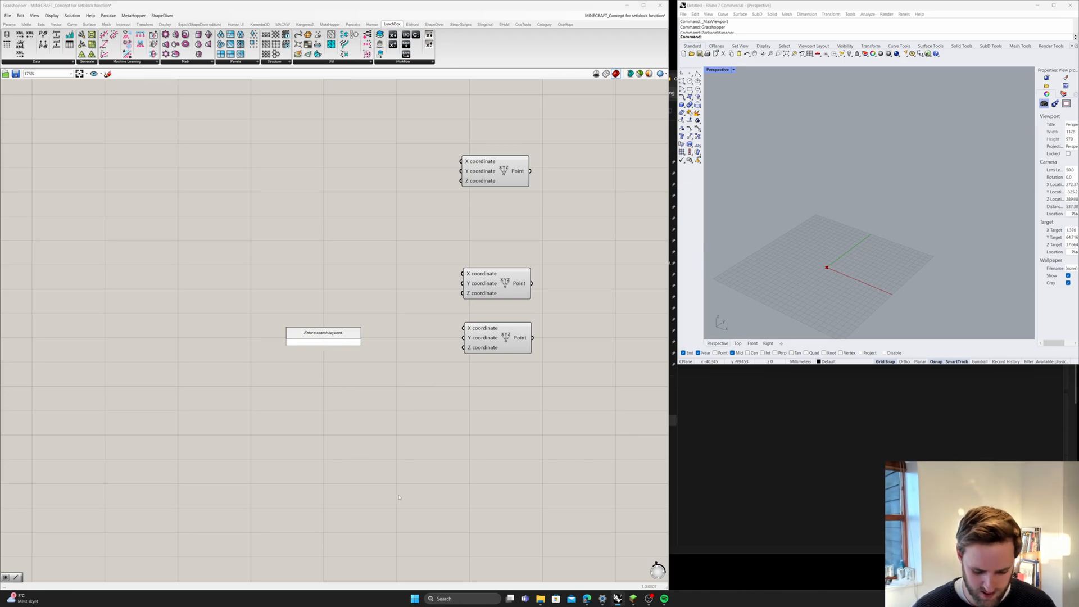
type("0")
key("Return")
type("<150")
key("Return")
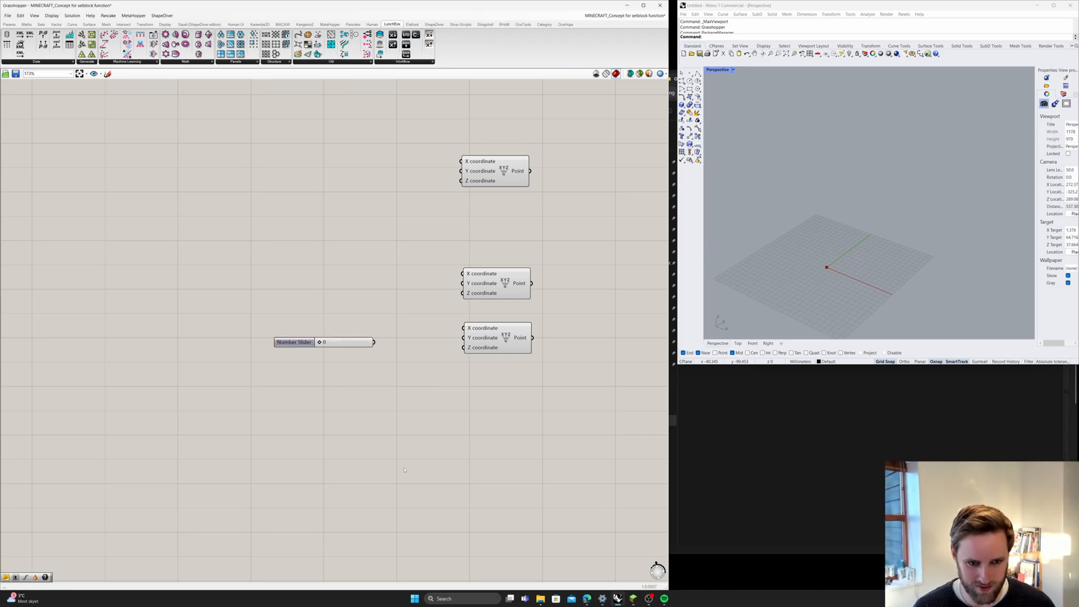
left_click_drag(431, 355, 443, 353)
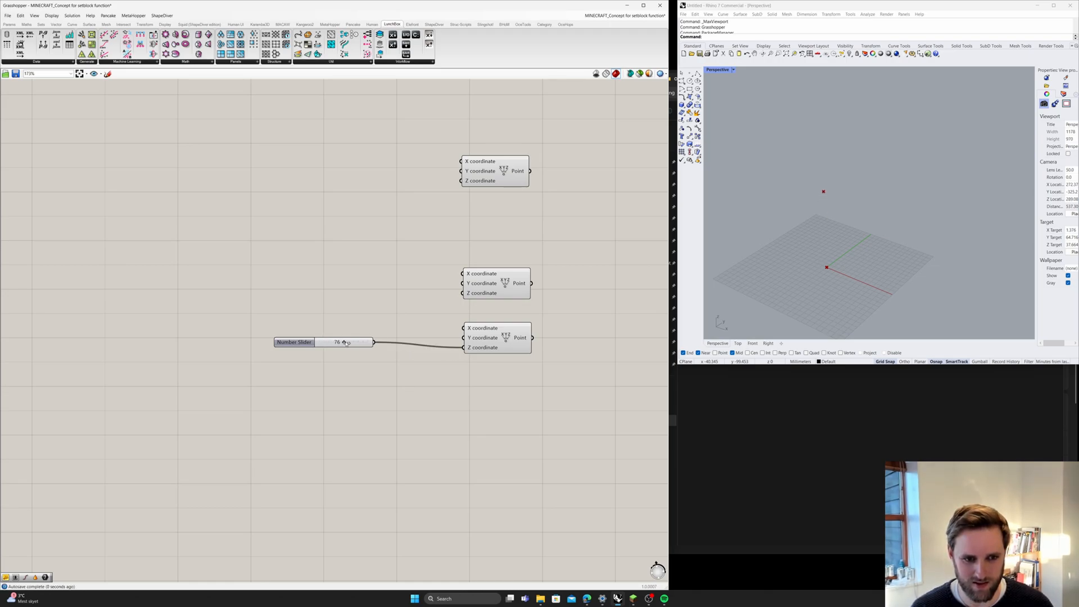
- Add a Line component with the middle Construct Point as its Start Point and the lowest one as its End Point
right_click_drag(528, 432, 366, 347)
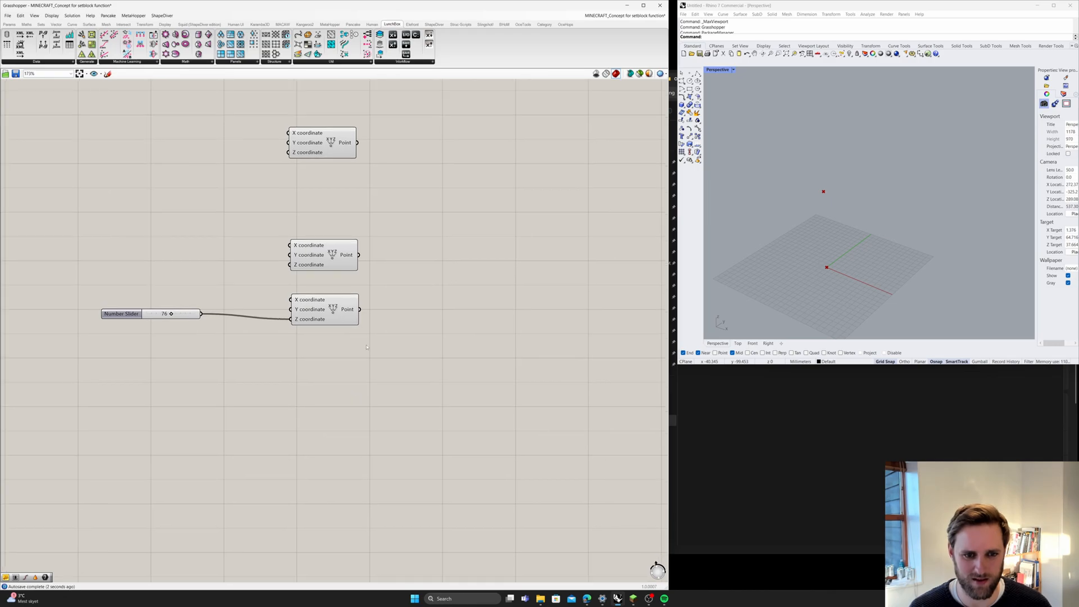
double_click(487, 278)
type("line")
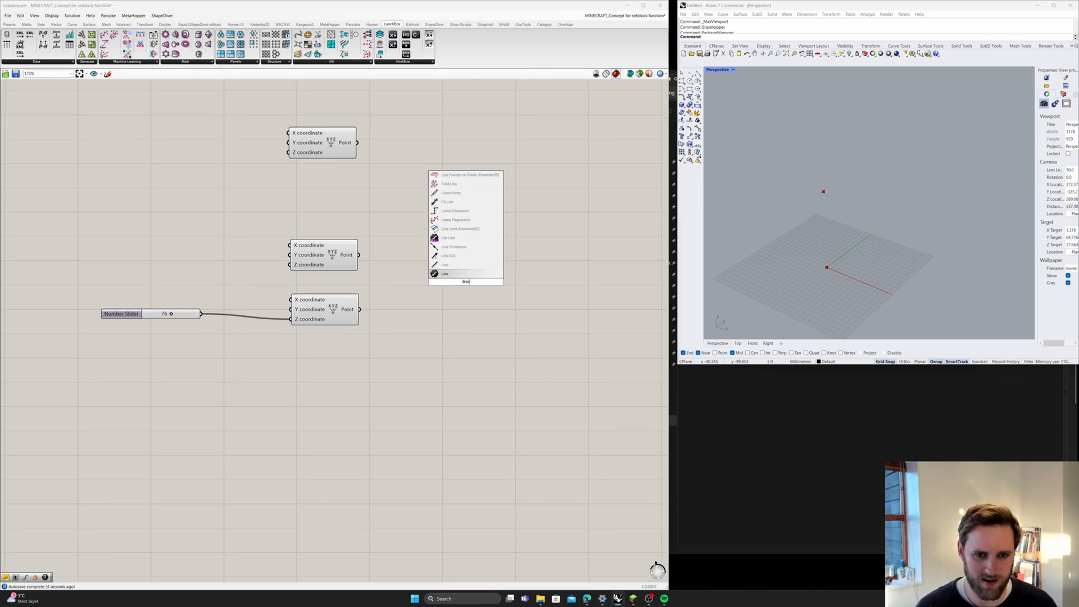
key("Return")
left_click_drag(418, 273, 437, 276)
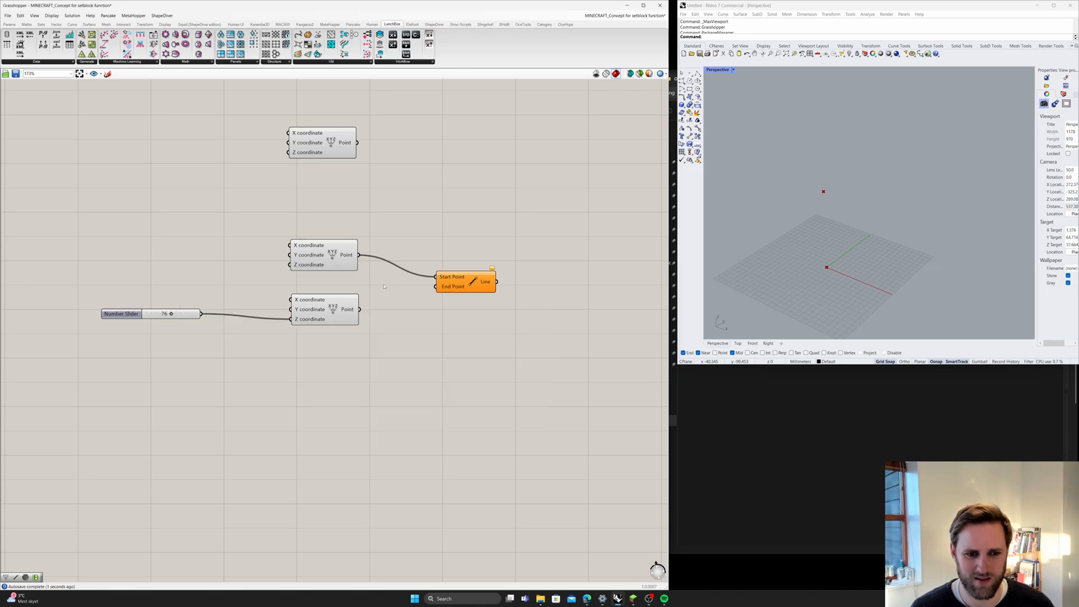
left_click_drag(362, 310, 438, 286)
scroll(828, 248, "up", 3)
right_click_drag(827, 249, 802, 232)
left_click(522, 326)
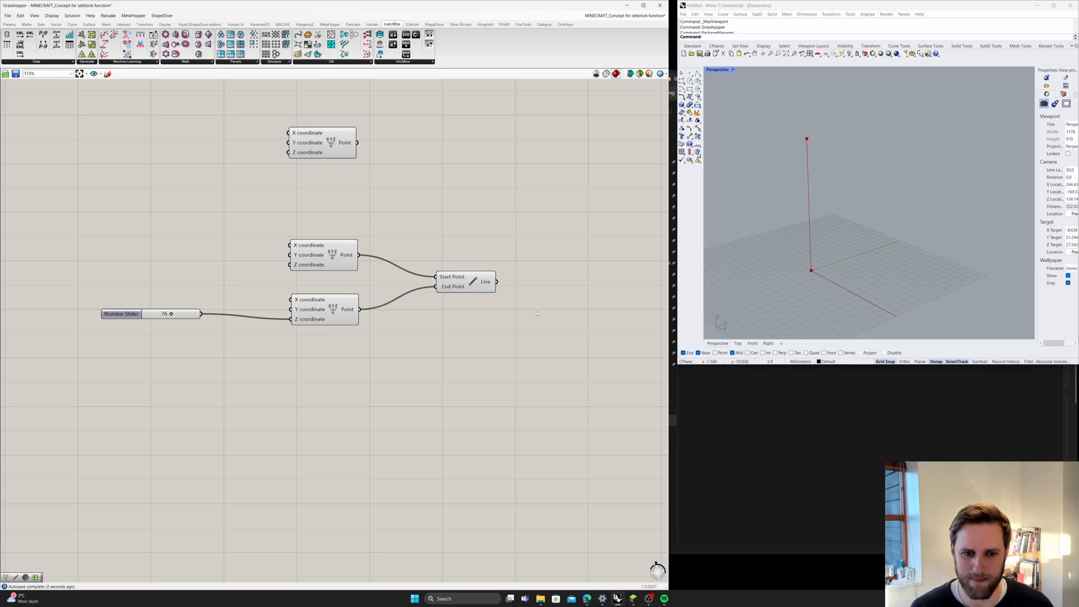
- Place a Cone component on the canvas to the lower right of the Line component
scroll(522, 325, "down", 3)
right_click_drag(531, 337, 414, 321)
double_click(440, 311)
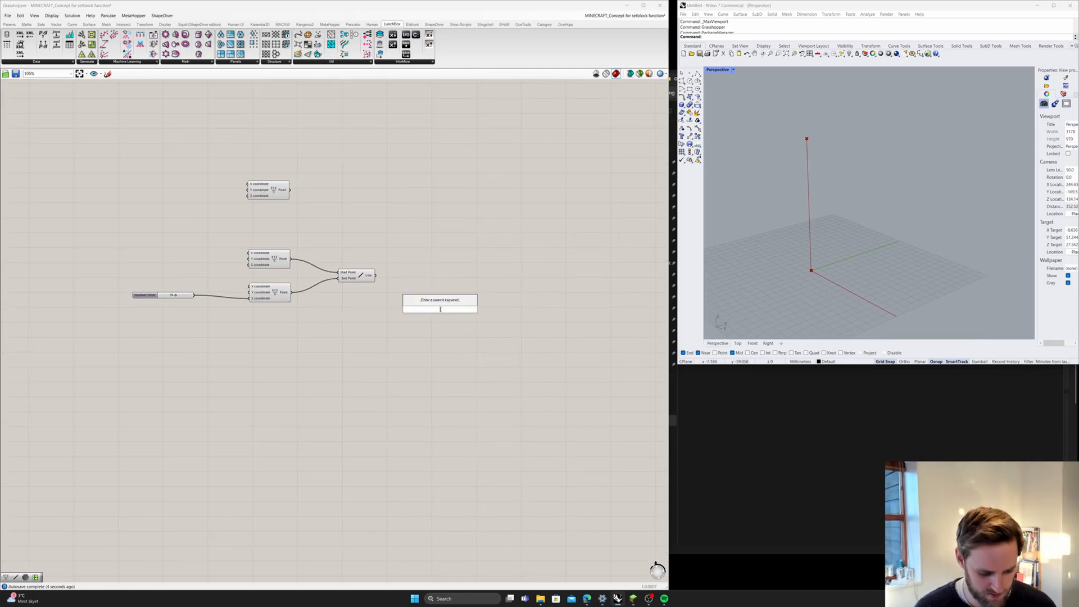
type("cone")
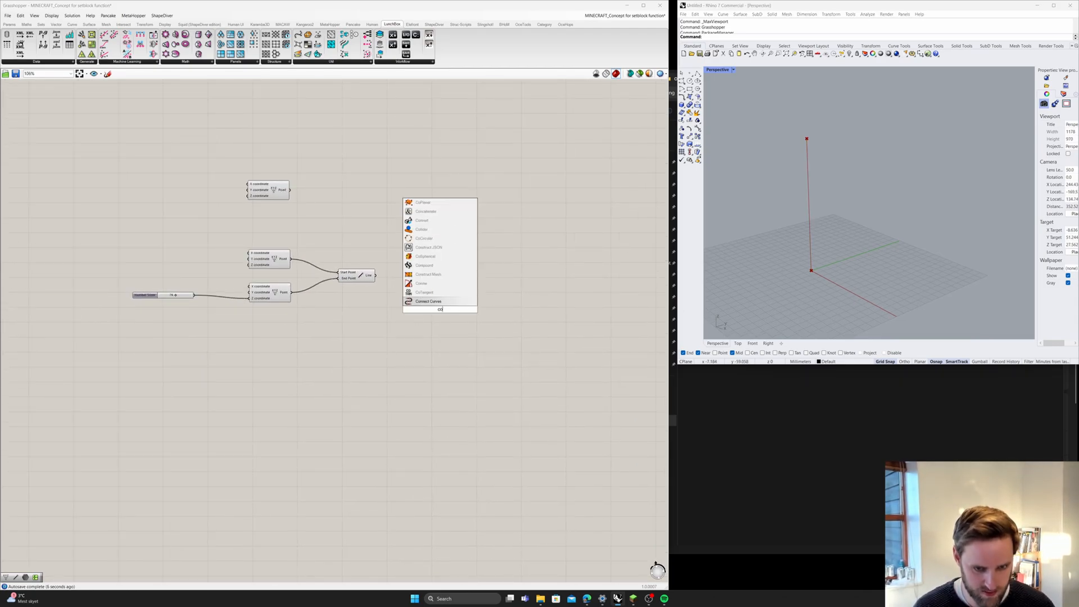
key("Return")
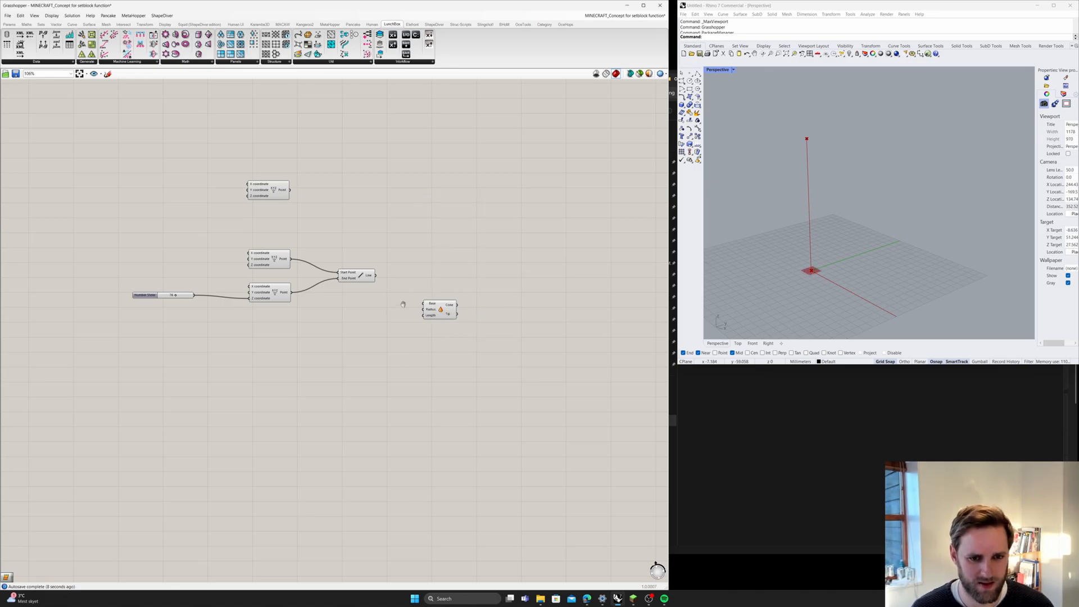
right_click_drag(398, 307, 433, 293)
left_click_drag(476, 297, 460, 296)
- Wire the Line output into the Cone's Length input and disconnect it from the Base input
left_click(425, 282)
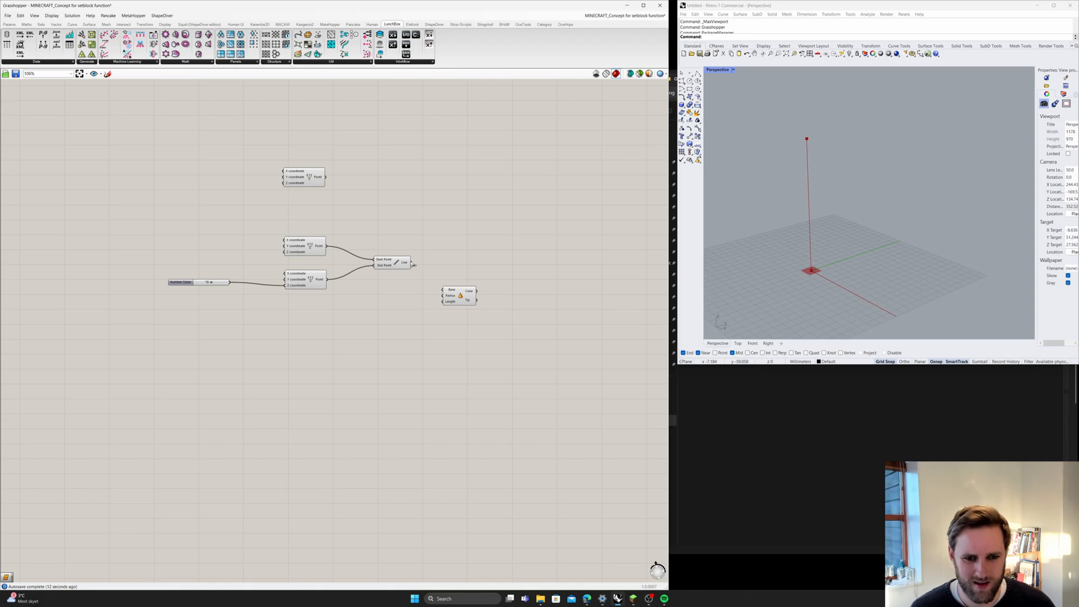
left_click_drag(436, 304, 444, 302)
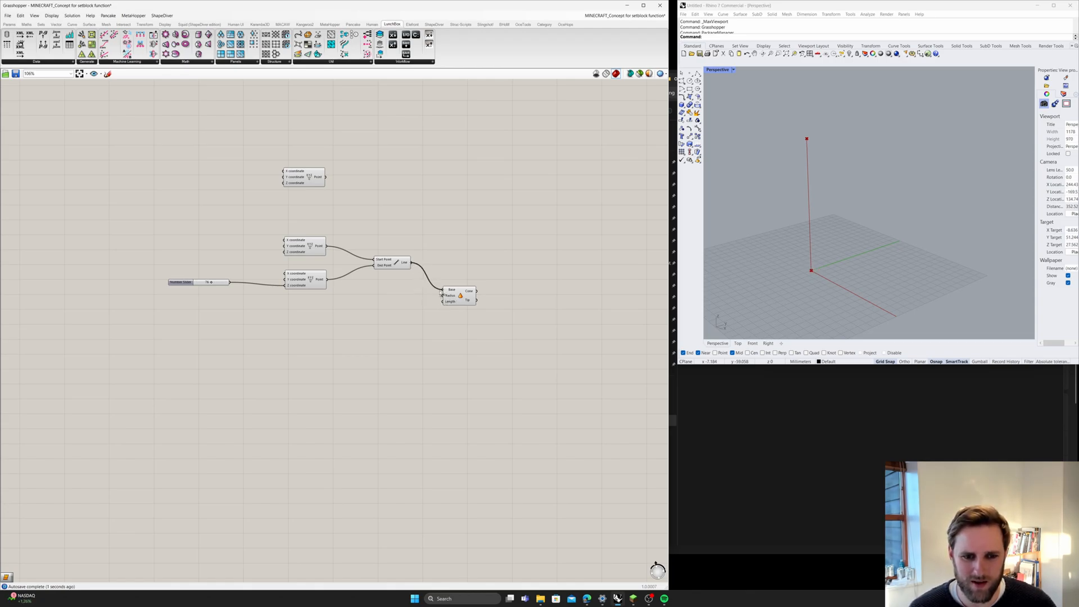
right_click(451, 289)
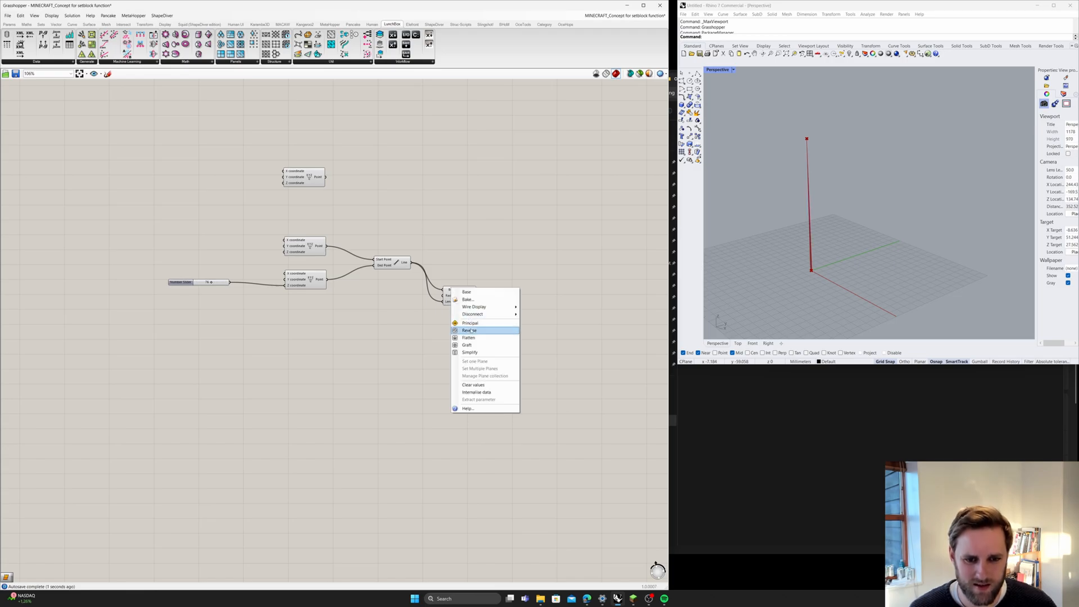
mouse_move(484, 318)
left_click(542, 315)
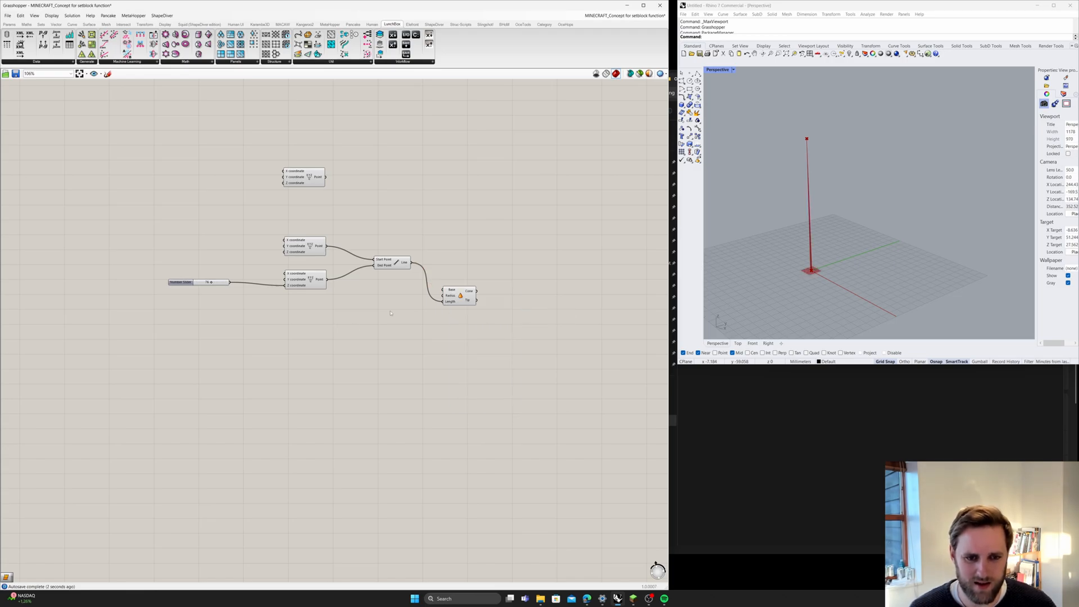
- Add a number slider ranging from 0 to 75, wire it to the Cone's Radius and raise its value to widen the cone
double_click(238, 349)
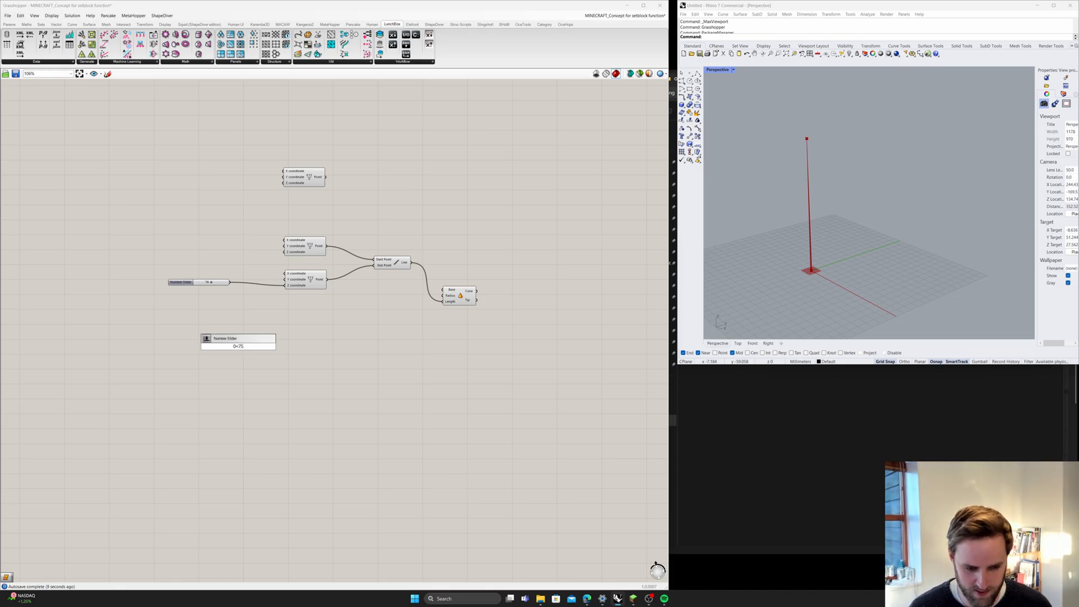
type("0<75")
key("Return")
left_click_drag(270, 346, 443, 295)
mouse_move(237, 346)
left_mouse_down()
mouse_move(253, 346)
mouse_move(231, 328)
left_mouse_up()
right_click_drag(231, 328, 127, 354)
scroll(787, 277, "down", 3)
scroll(788, 277, "up", 5)
left_click_drag(355, 322, 368, 335)
left_click(430, 353)
- Add a Divide Curve component beyond the Cone and wire the Cone output into its Curve input
left_click(458, 316)
double_click(456, 309)
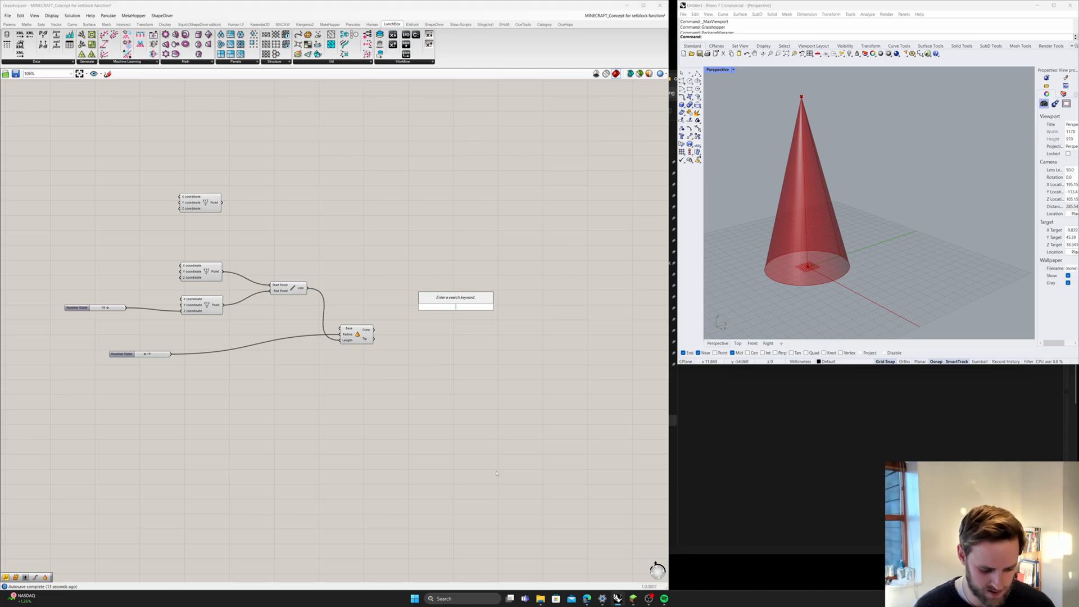
type("divide")
key("Up")
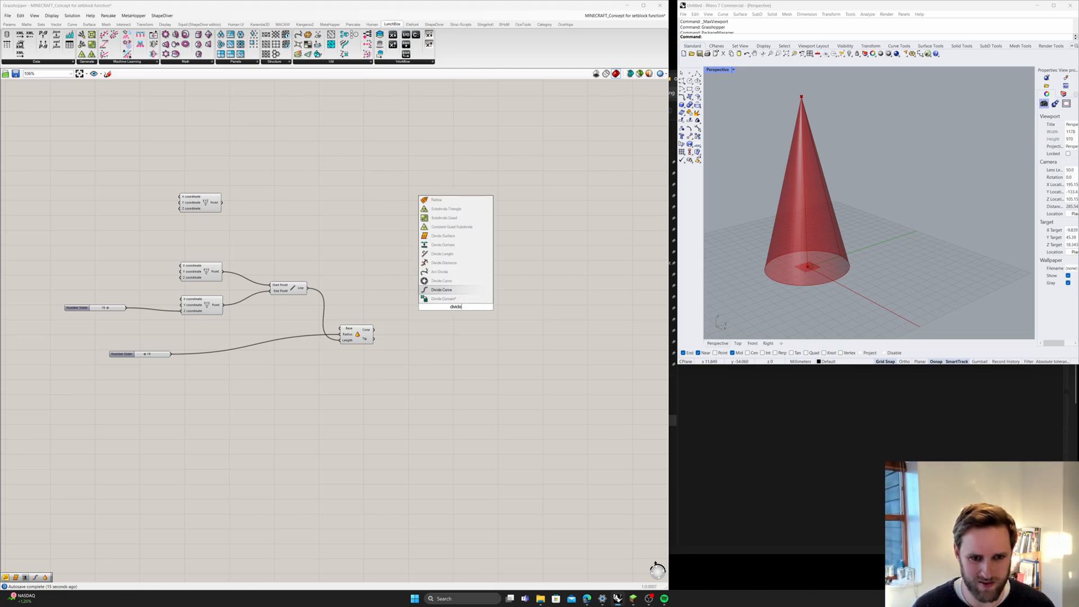
key("Return")
left_click_drag(375, 330, 516, 306)
- Add a panel holding a division number, wire it to Divide Curve's Count input and move it above the component
left_click(488, 341)
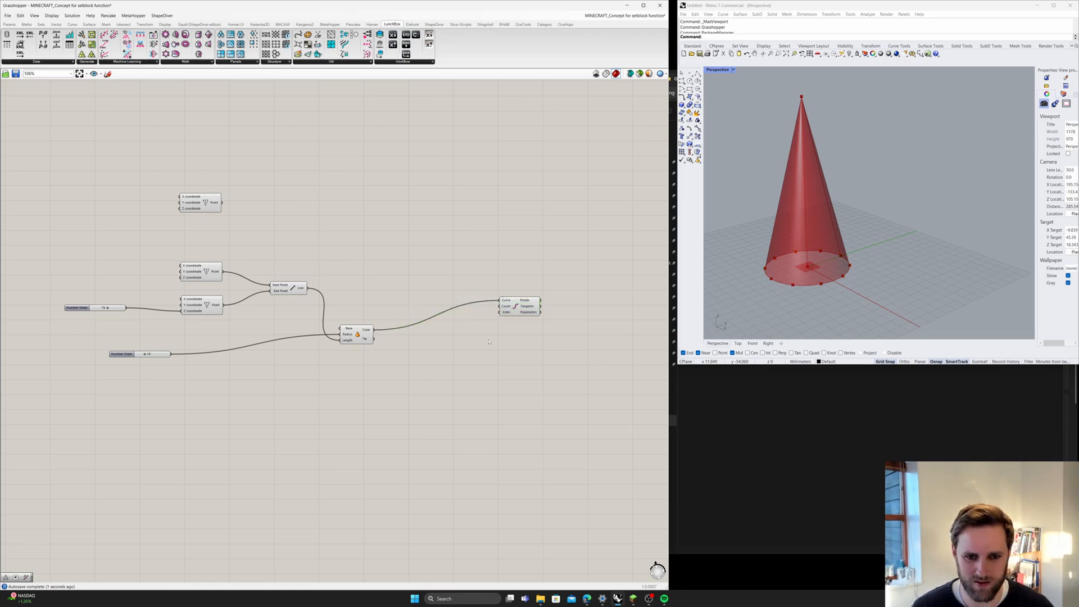
double_click(488, 341)
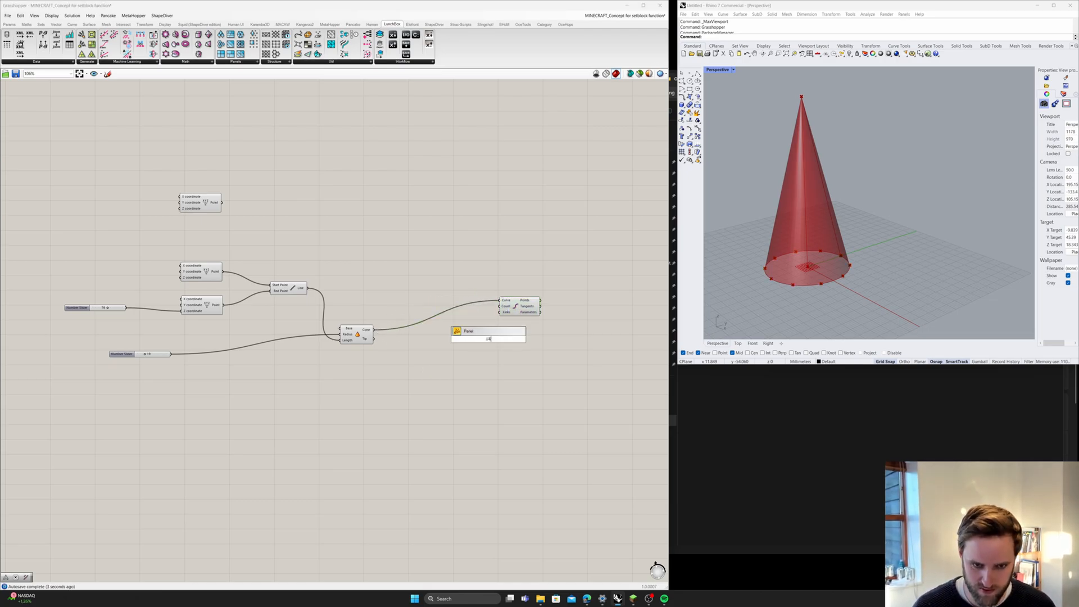
key("Return")
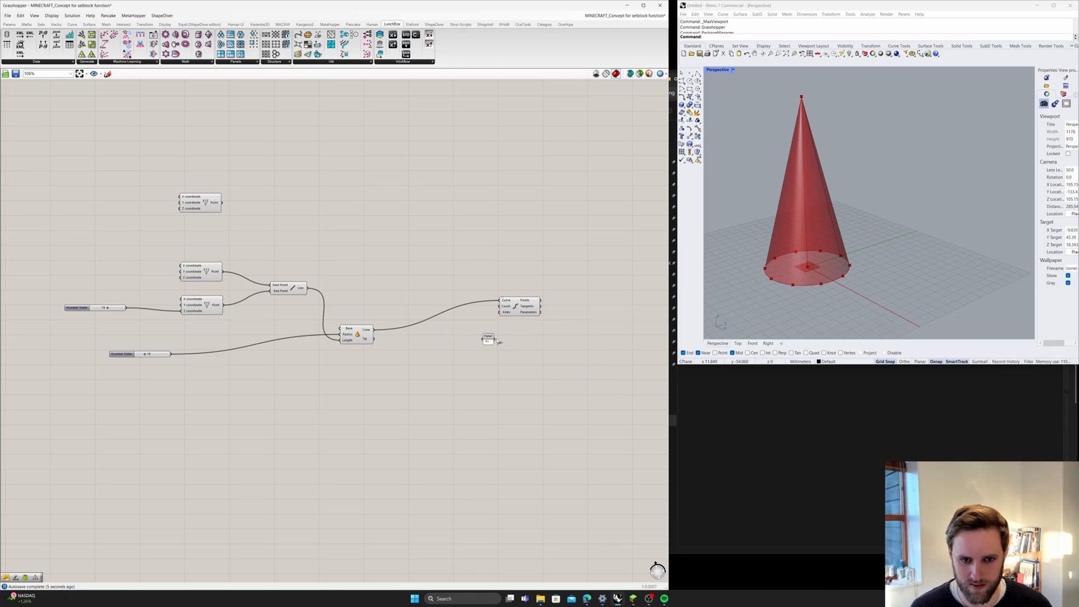
left_click_drag(489, 337, 456, 288)
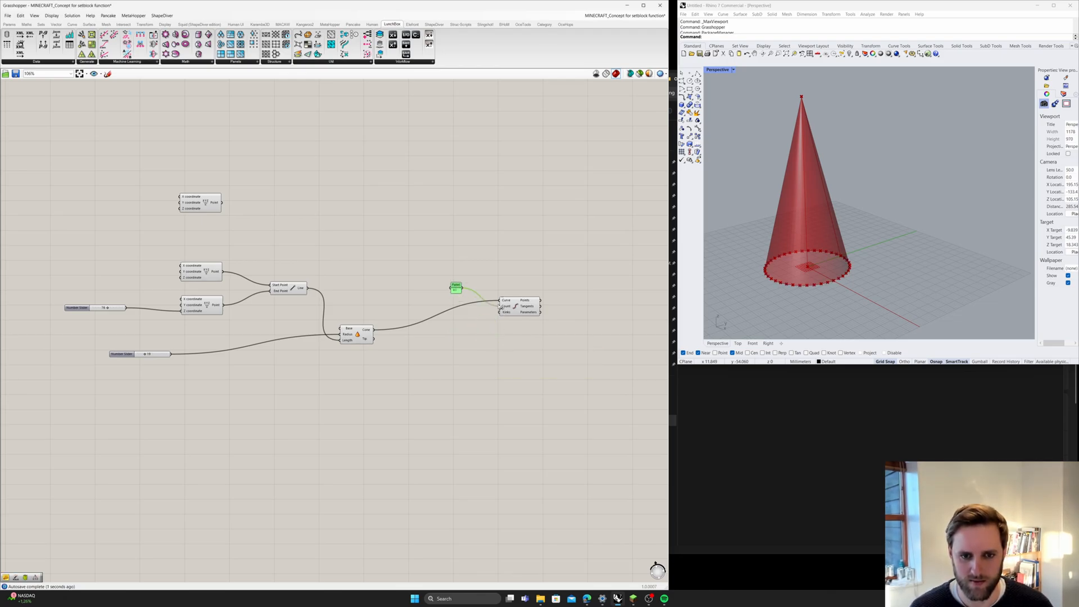
- Replace Divide Curve's Curve input with the Line output and inspect the division points along the cone's axis
left_click(530, 307)
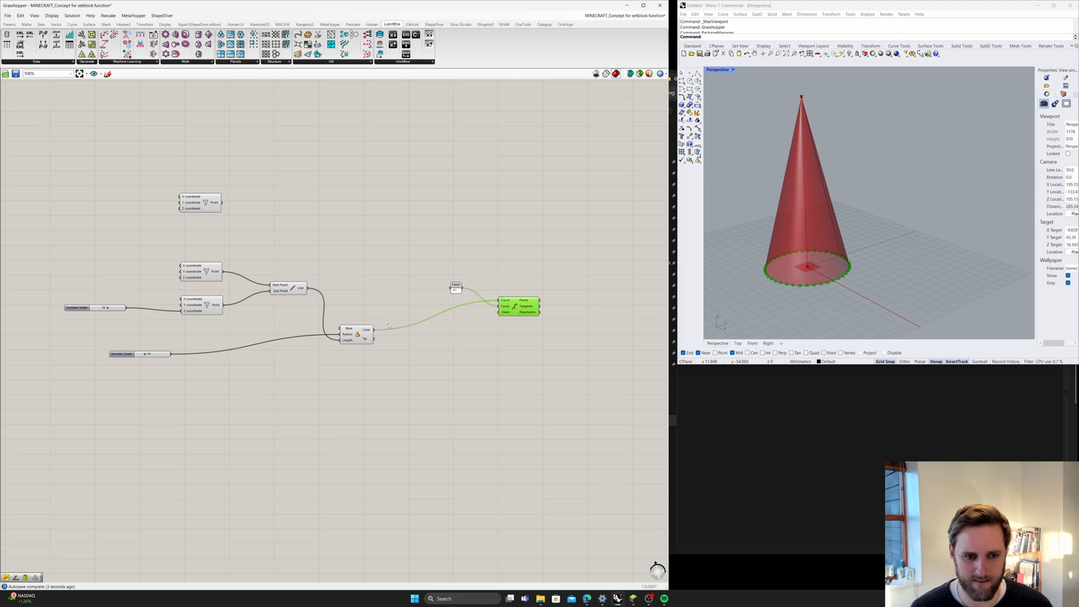
left_click_drag(307, 289, 500, 300)
scroll(791, 209, "up", 10)
scroll(906, 268, "down", 12)
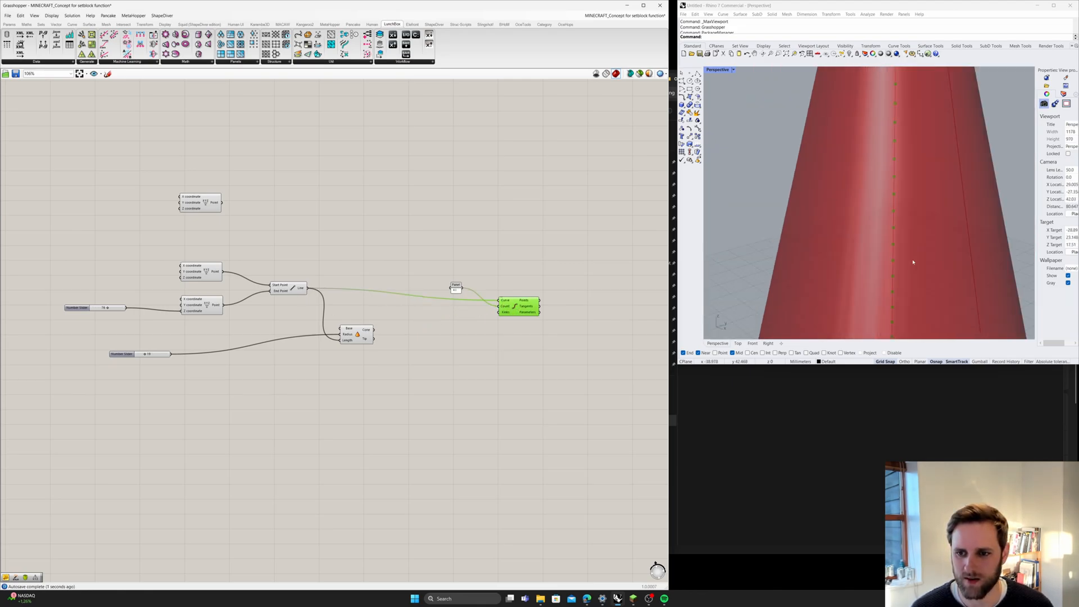
right_click_drag(950, 319, 906, 297)
scroll(859, 282, "up", 6)
scroll(859, 282, "down", 6)
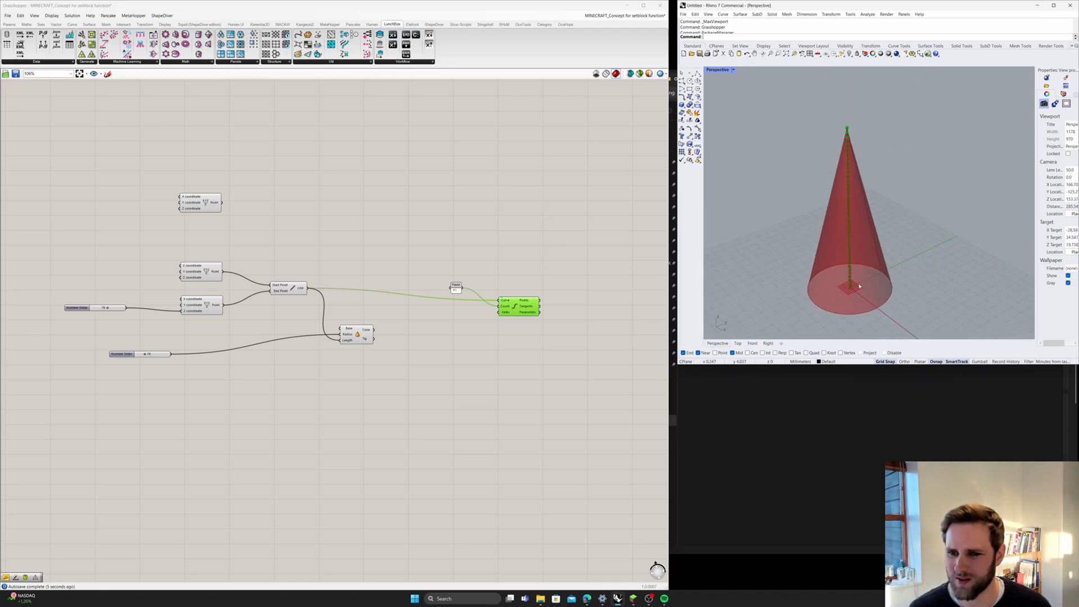
left_click(489, 376)
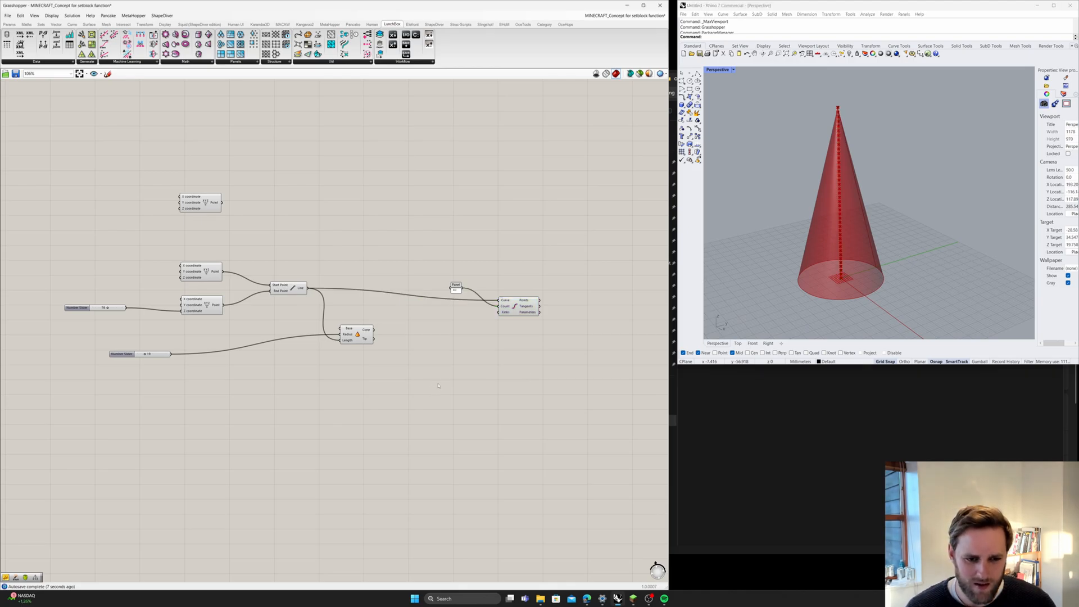
- Add a Divide Surface component below Divide Curve and wire the Cone output into its Surface input
double_click(423, 364)
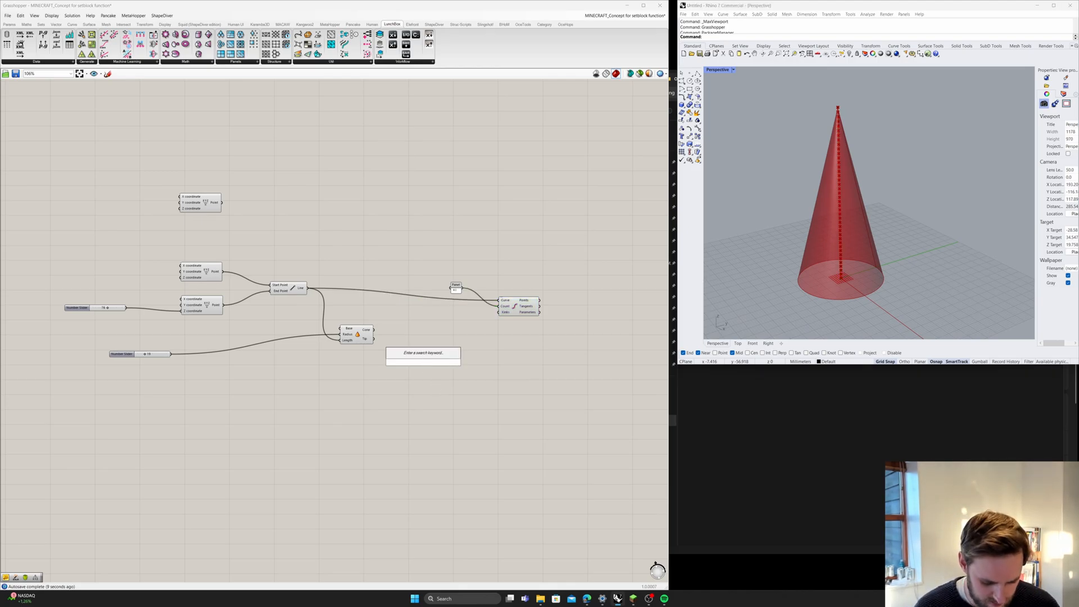
type("divide")
key("Up")
key("Up")
key("Up")
key("Up")
key("Up")
key("Up")
key("Up")
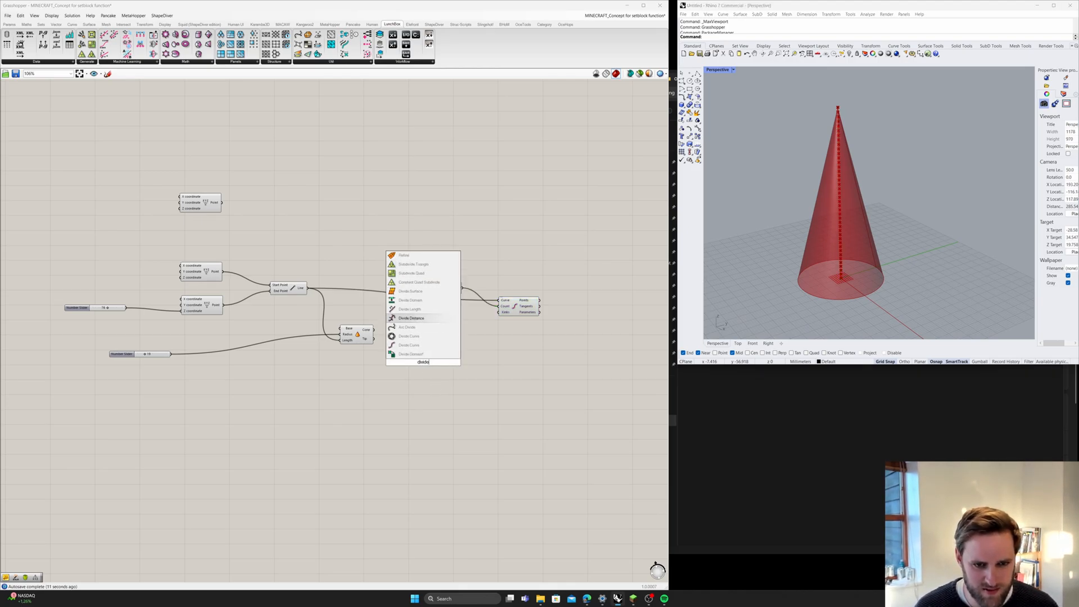
key("Return")
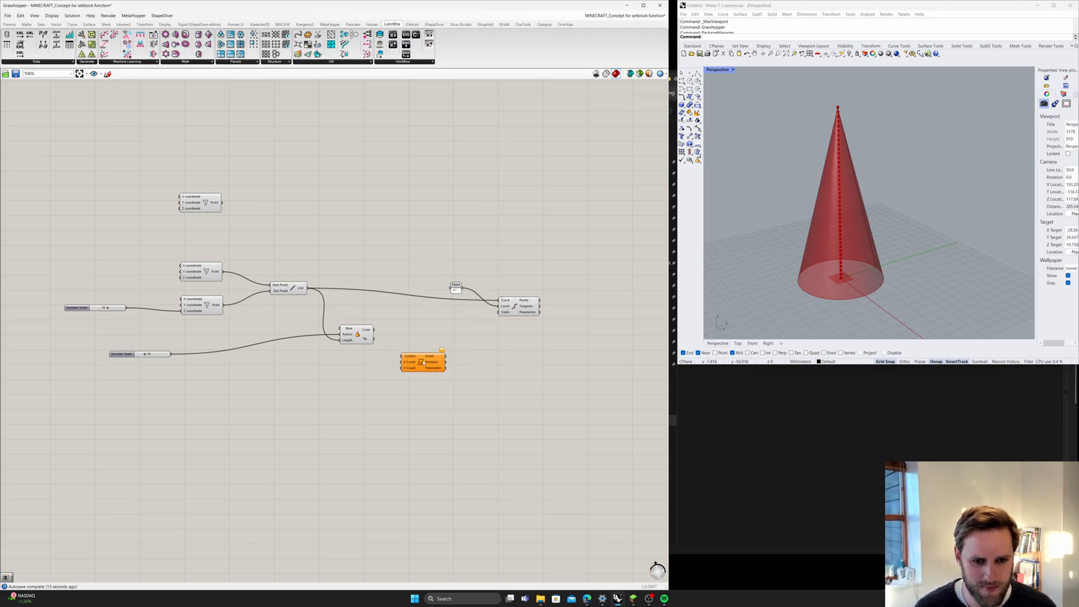
left_click_drag(425, 364, 479, 376)
left_click_drag(376, 332, 455, 367)
- Add a number slider ranging from 0 to 100 below the Cone component
double_click(362, 382)
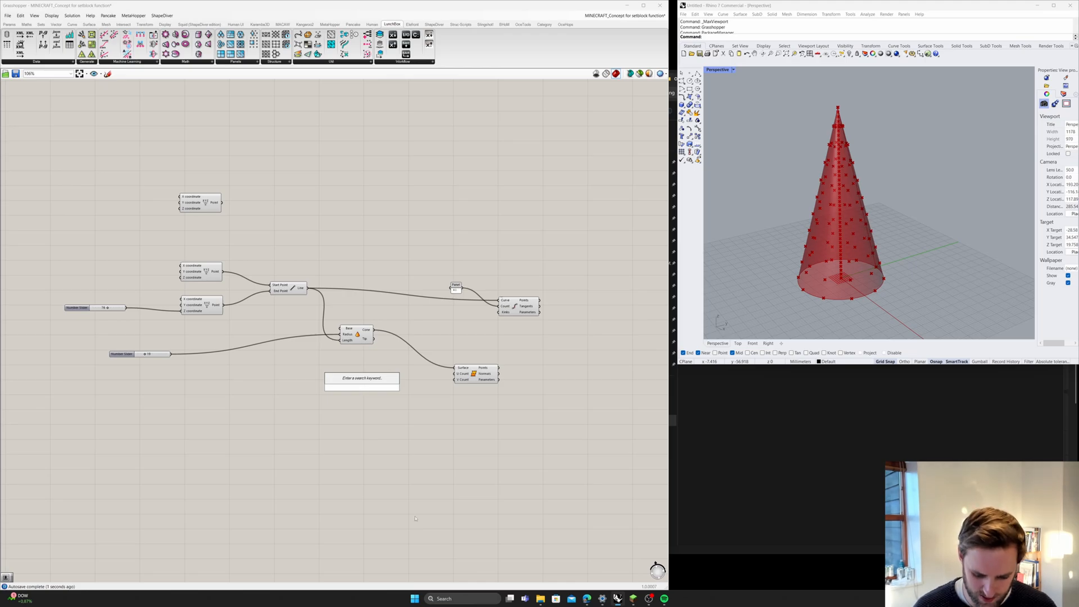
type("0<100")
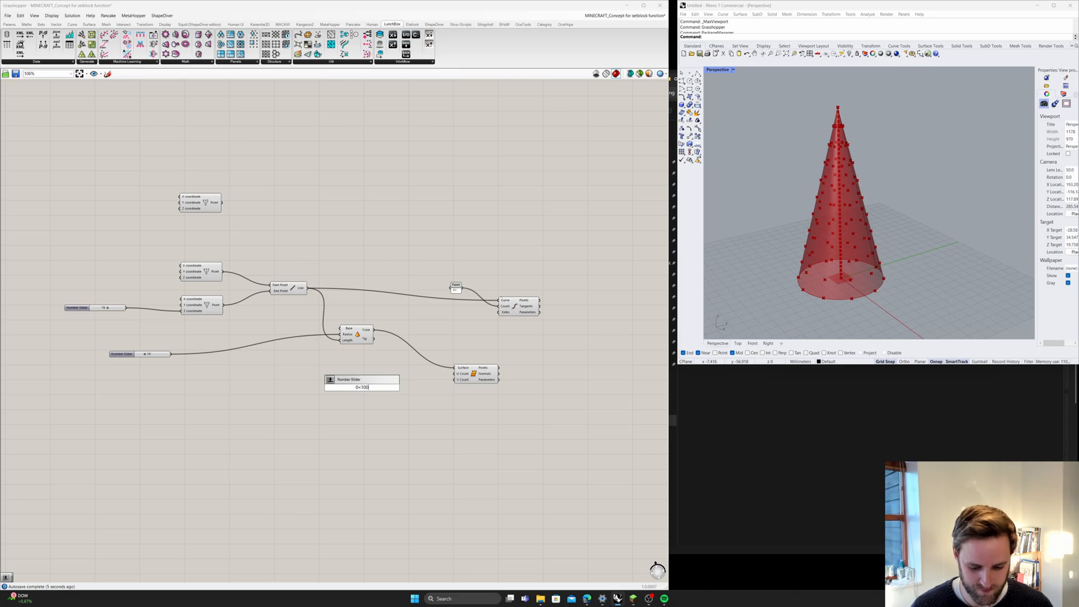
key("Return")
scroll(409, 401, "up", 2)
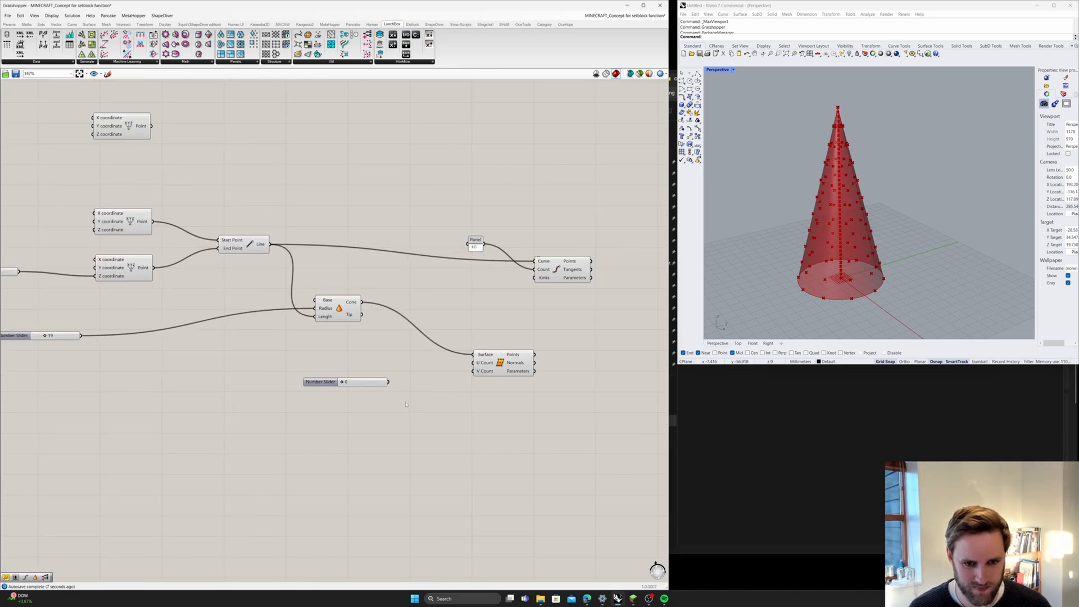
- Wire the number slider into Divide Surface's U Count and V Count inputs and set it to 25
left_click_drag(393, 387, 476, 371)
left_click_drag(389, 382, 474, 372)
left_click(355, 382)
left_click_drag(342, 384, 352, 383)
- Reposition the count slider and Divide Surface component closer to the Cone component
right_click_drag(487, 453, 312, 403)
scroll(354, 414, "down", 2)
left_click_drag(214, 349, 215, 340)
left_click_drag(340, 336, 320, 326)
left_click(320, 384)
- Add a Random Reduce component below Divide Curve and wire Divide Surface's Points output into its List input
double_click(390, 360)
type("random")
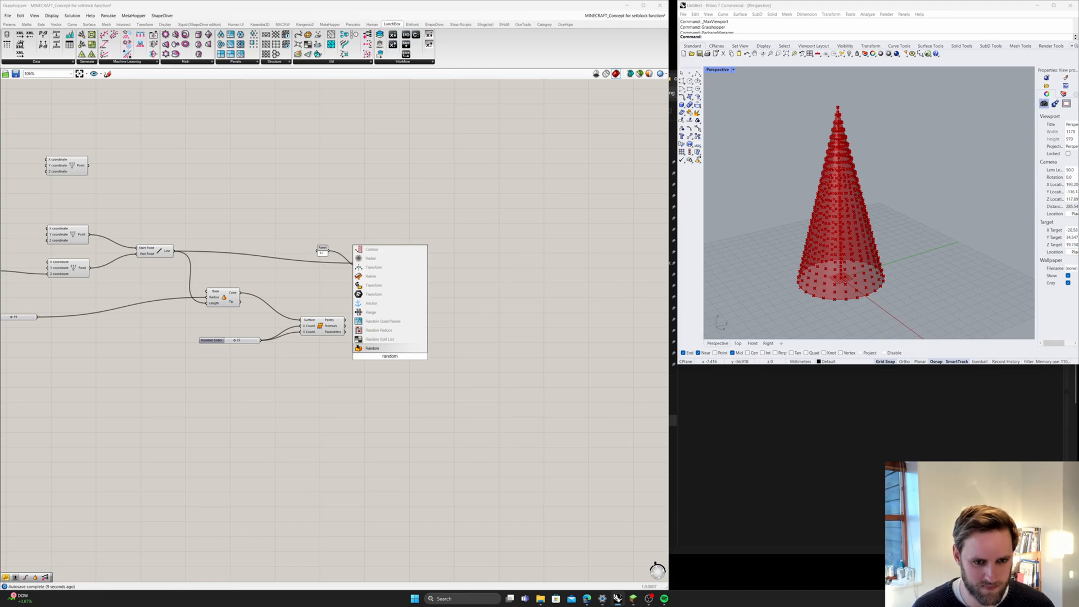
left_click(379, 330)
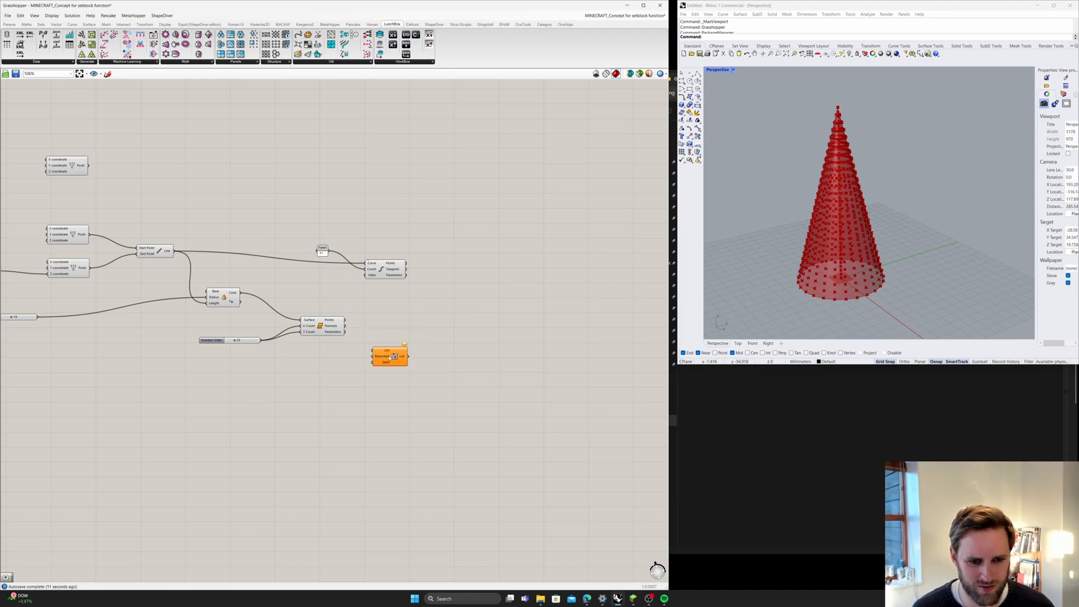
left_click_drag(394, 355, 413, 364)
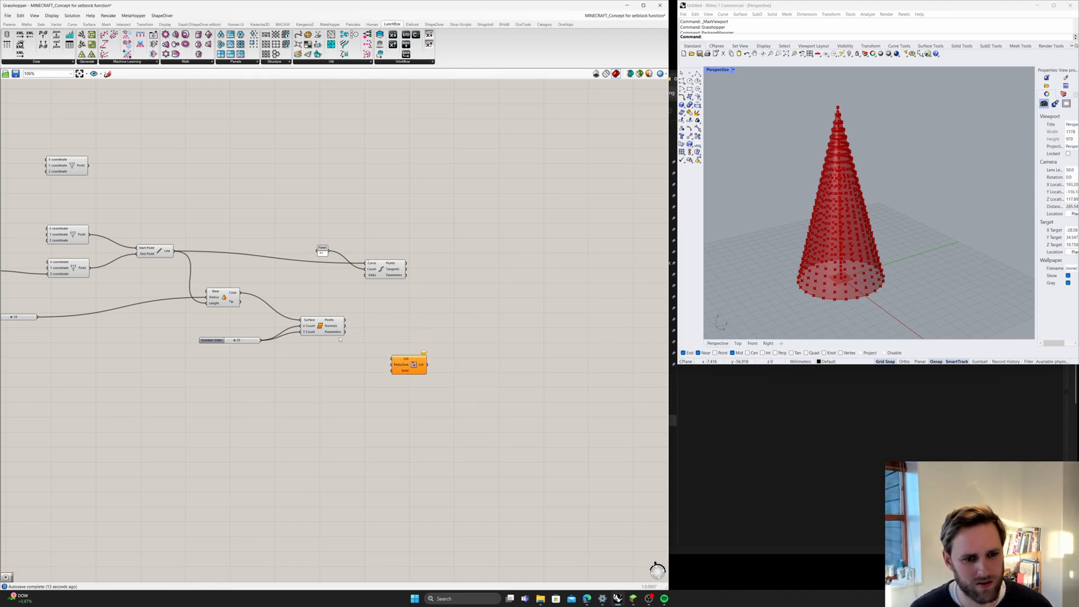
left_click_drag(345, 316, 408, 361)
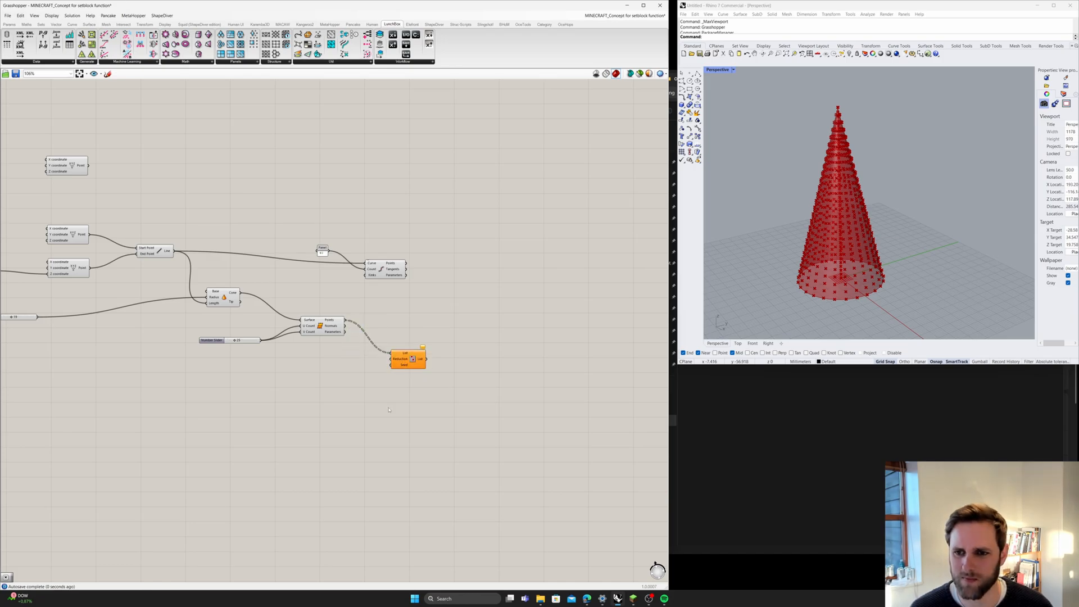
scroll(758, 308, "up", 5)
scroll(895, 276, "down", 5)
right_click_drag(895, 276, 908, 276)
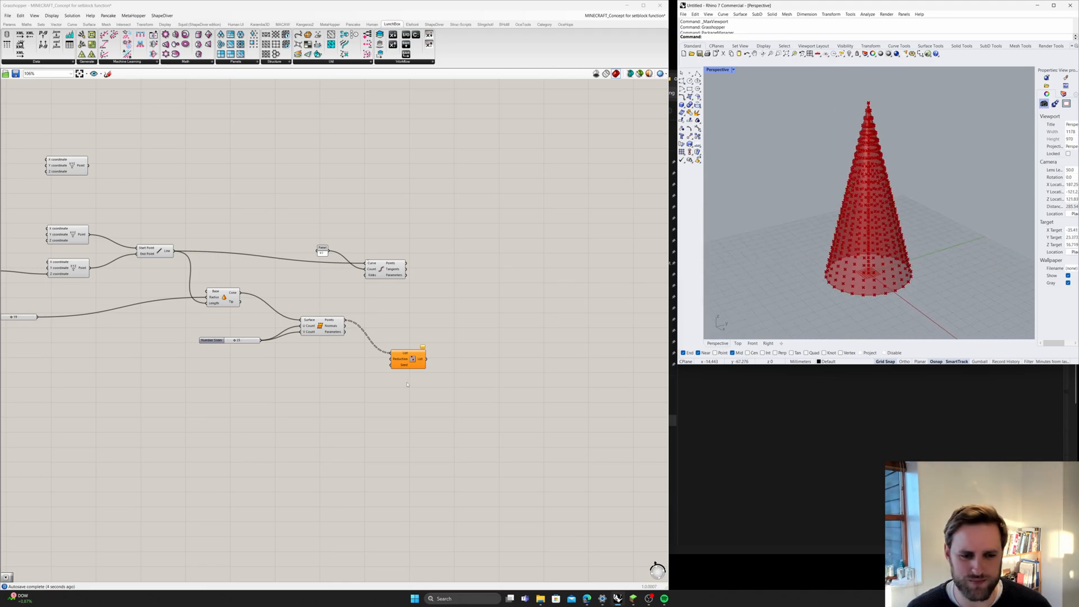
right_click_drag(387, 382, 440, 376)
left_click_drag(455, 354, 459, 360)
- Add a number slider ranging from 0 to 1000 below the division slider and wire it into Random Reduce's Reduction input
left_click_drag(273, 336, 270, 338)
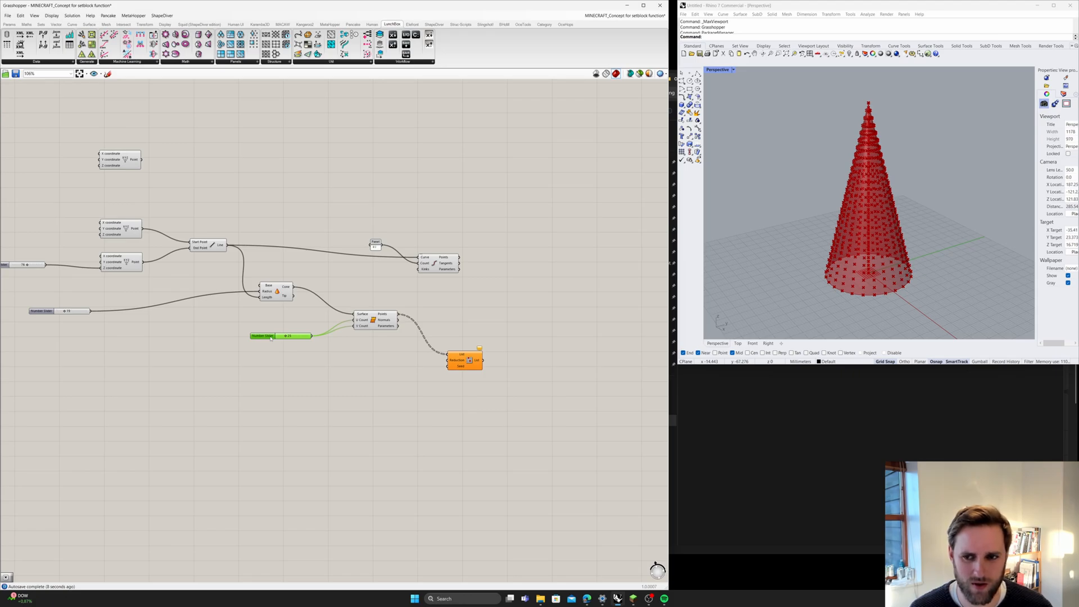
double_click(269, 378)
type("0")
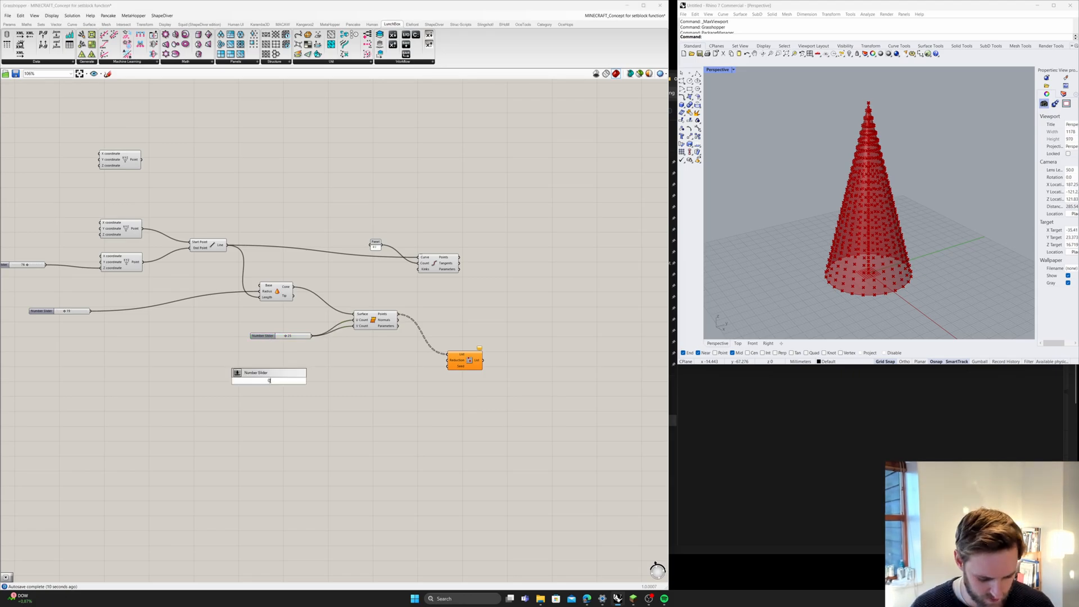
type("<")
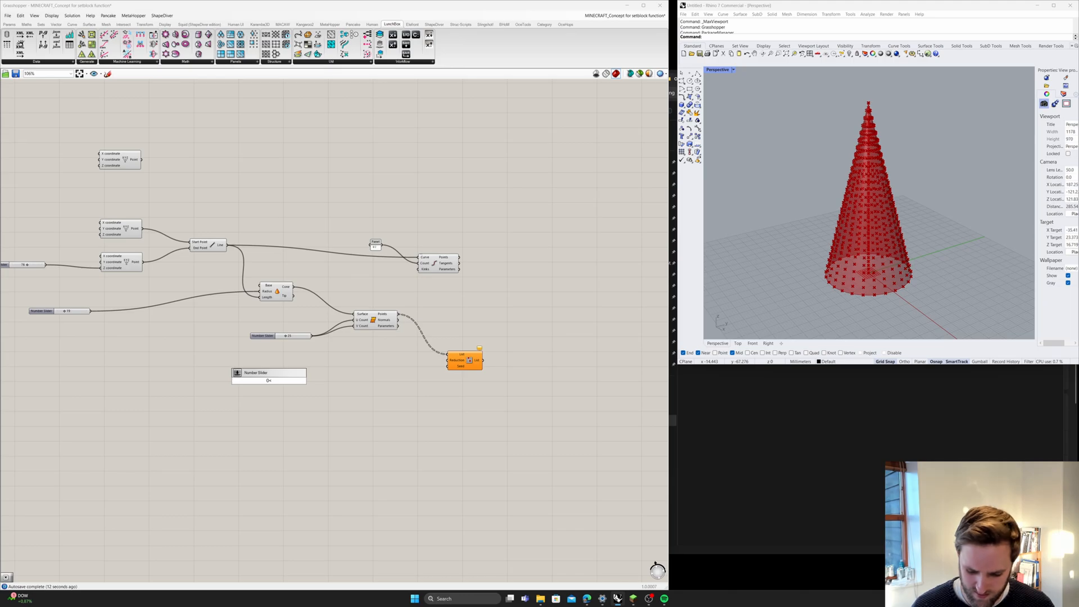
type("1000")
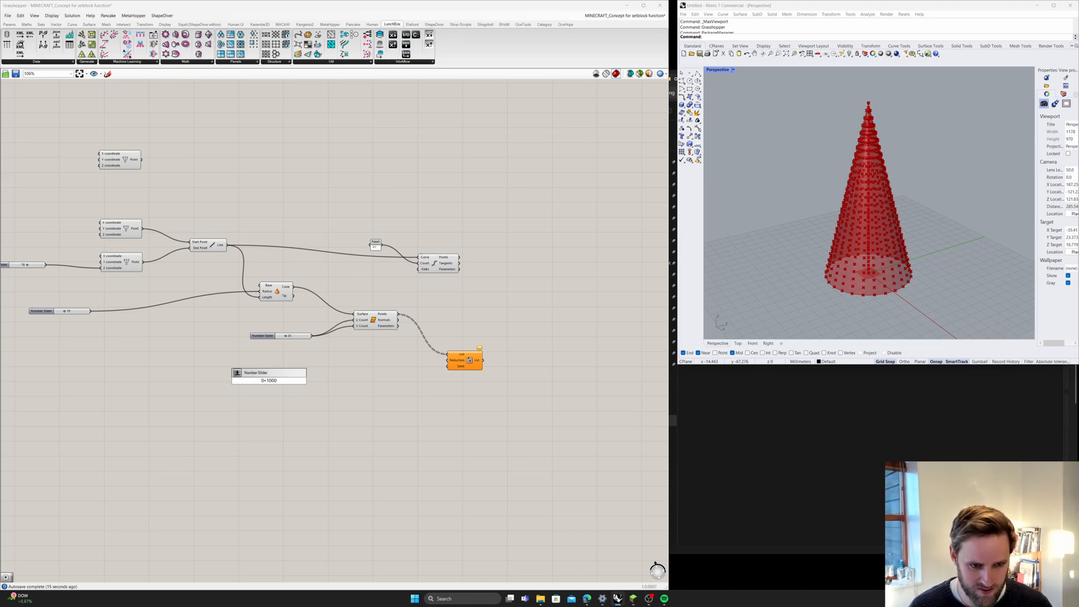
key("Return")
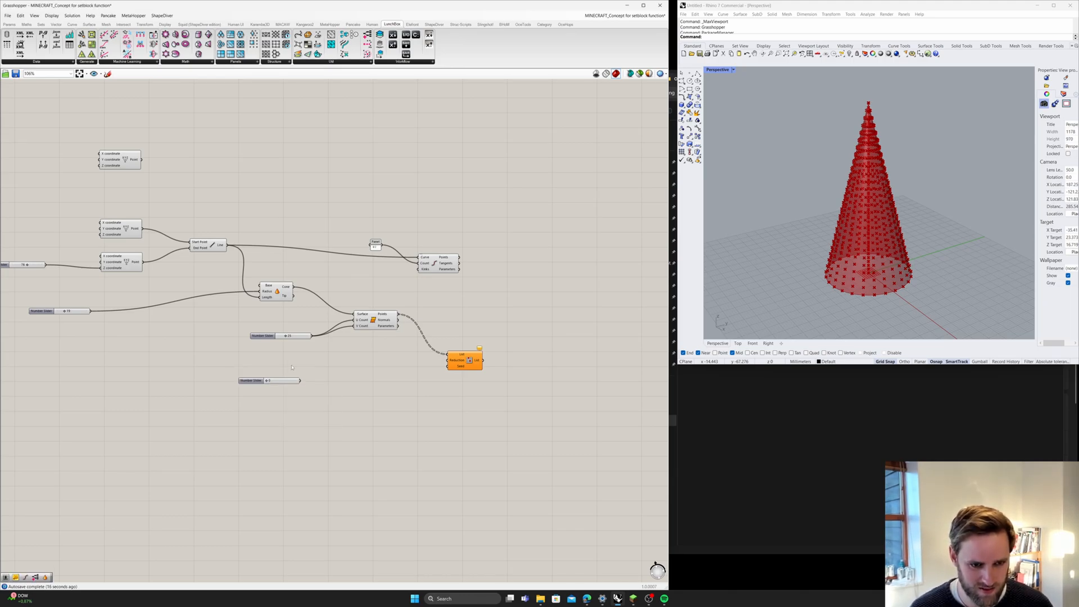
left_click_drag(300, 380, 448, 366)
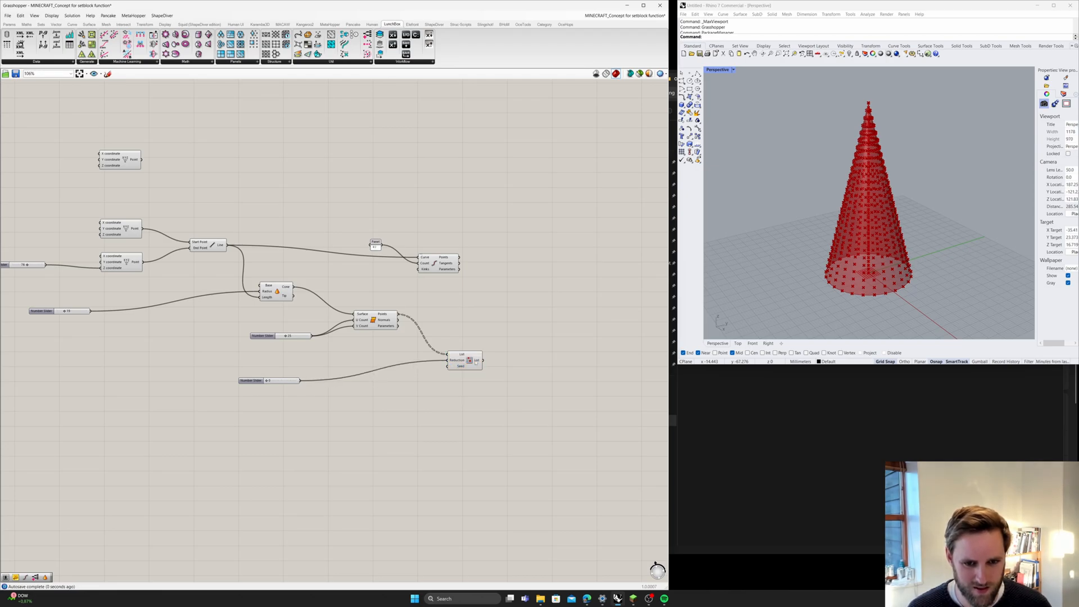
left_click(448, 407)
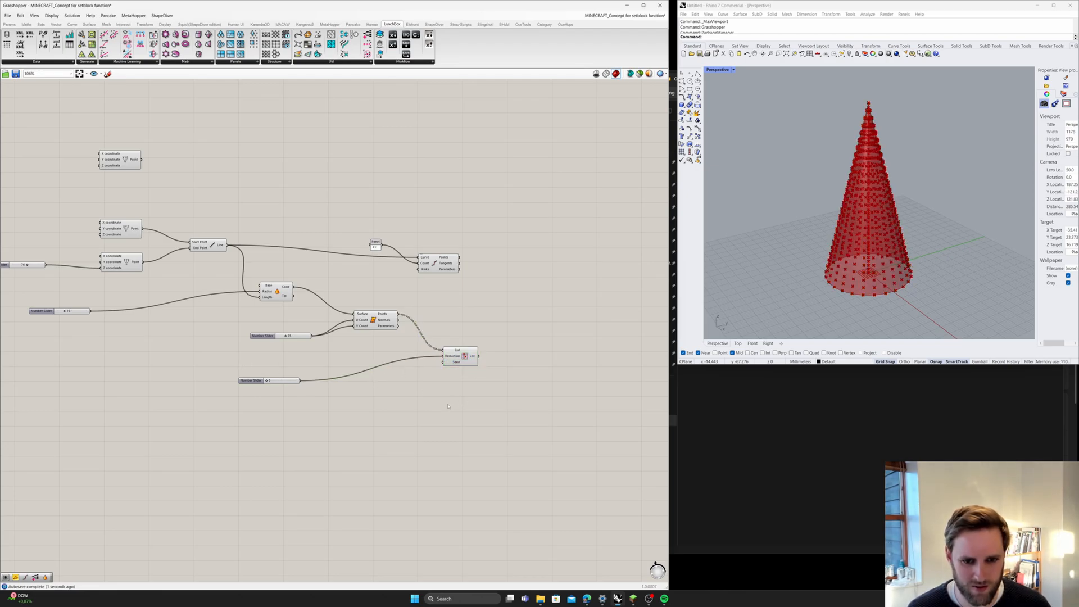
- Add a Data parameter fed by Random Reduce's List output and move Random Reduce closer to it
double_click(532, 353)
type("data")
key("Return")
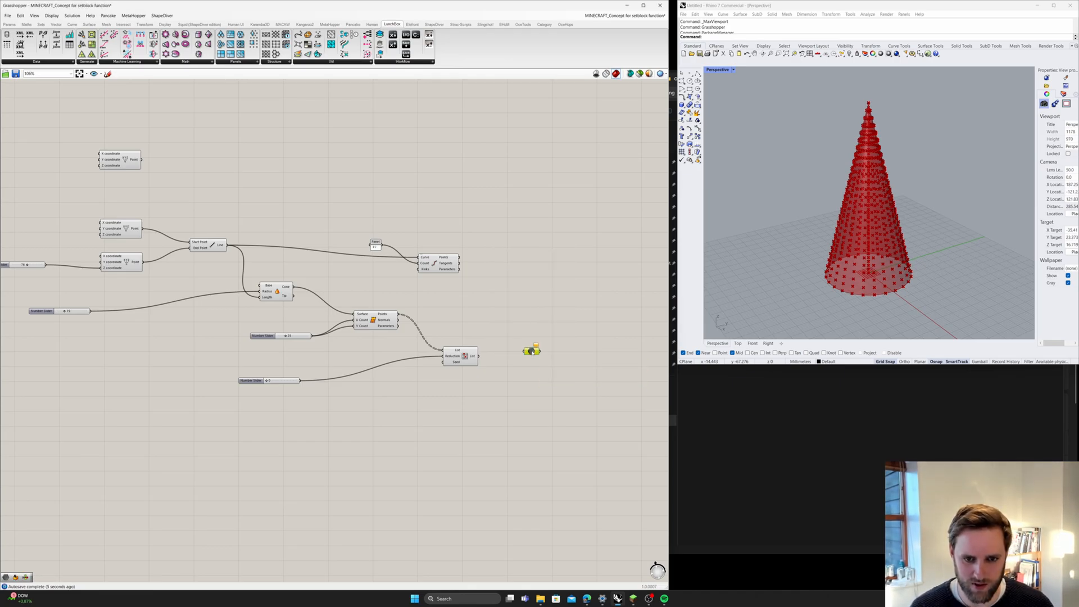
left_click_drag(523, 353, 478, 355)
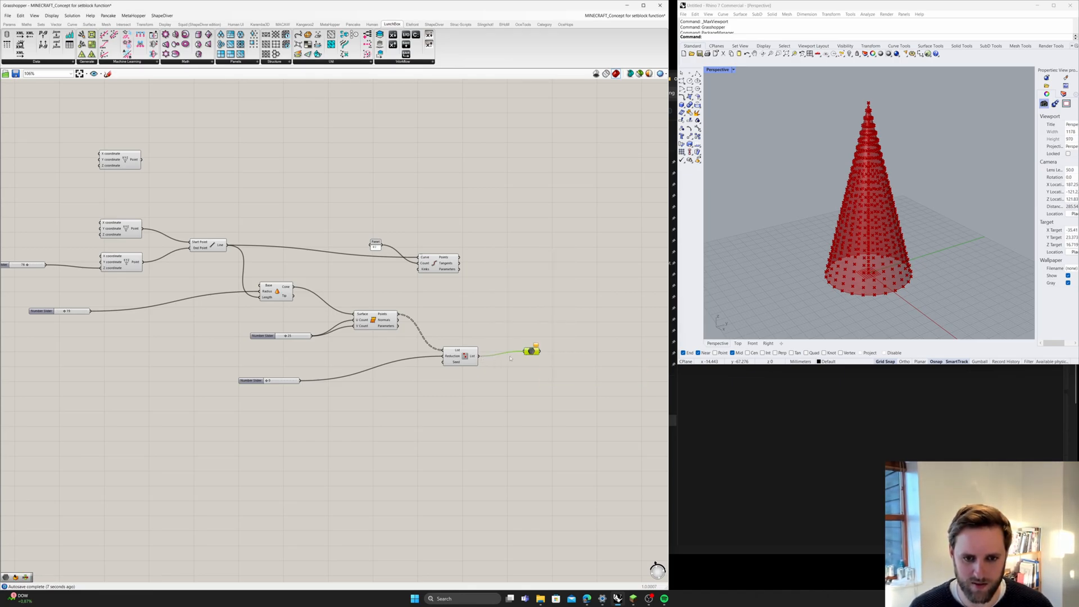
mouse_move(267, 381)
left_mouse_down()
mouse_move(285, 382)
mouse_move(266, 381)
left_mouse_up()
right_click_drag(437, 397, 410, 404)
left_click(414, 368)
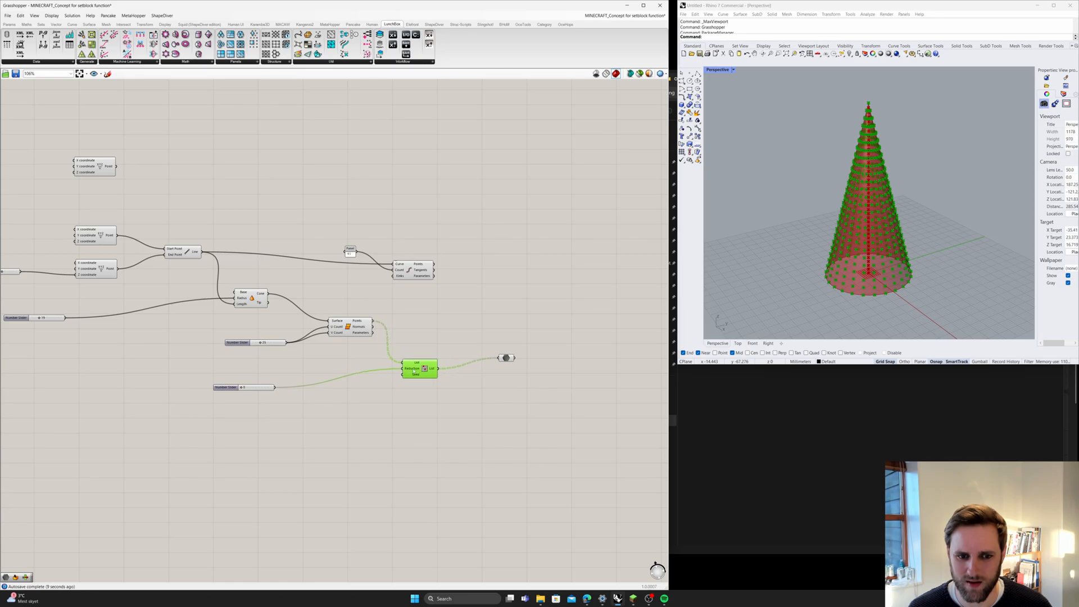
left_click_drag(413, 371, 437, 353)
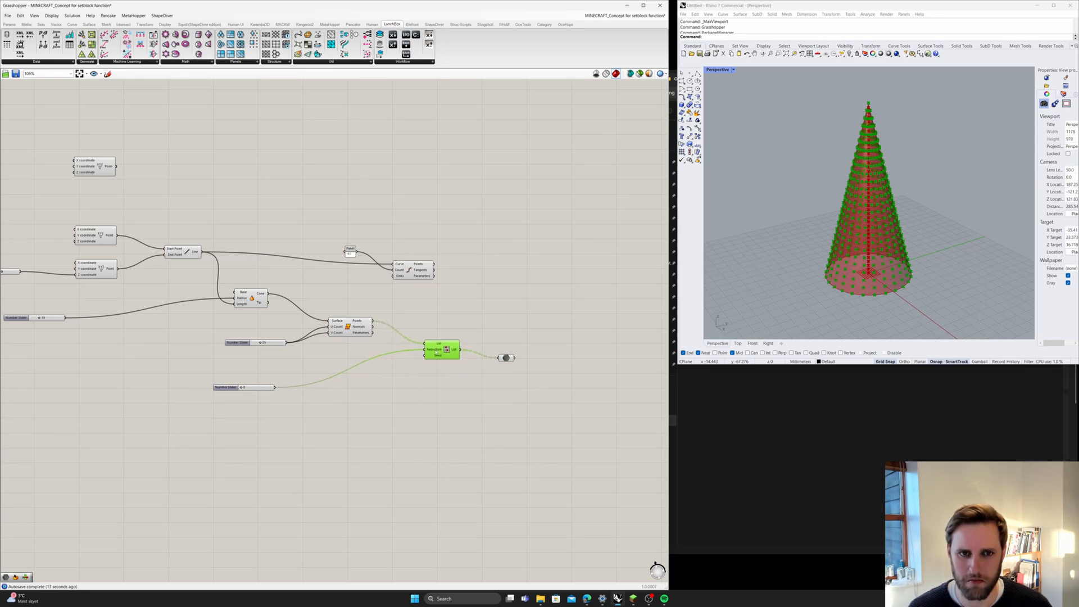
double_click(426, 378)
type("random")
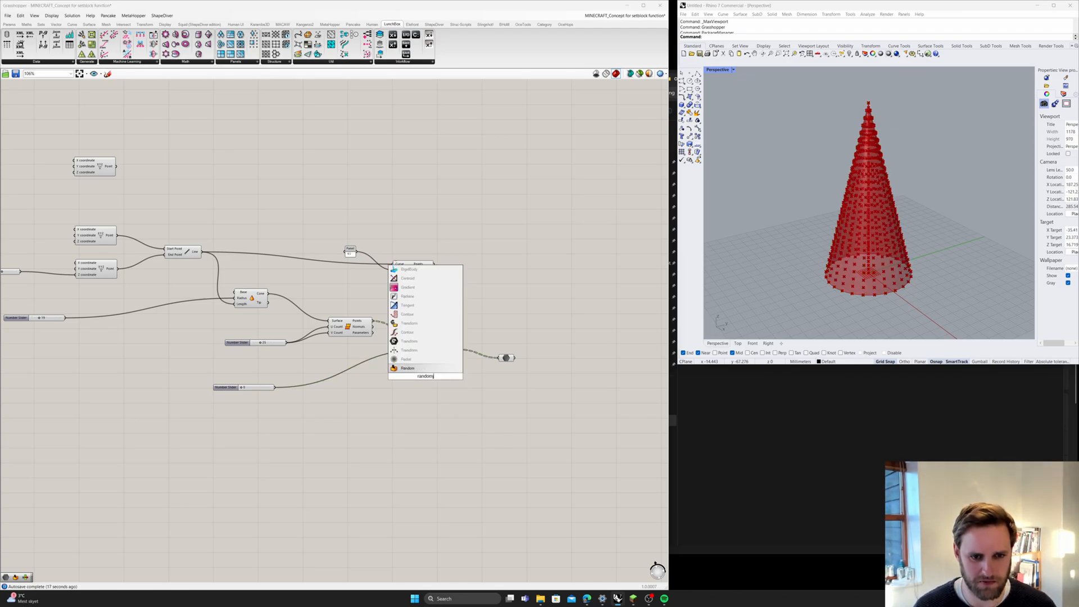
left_click(515, 391)
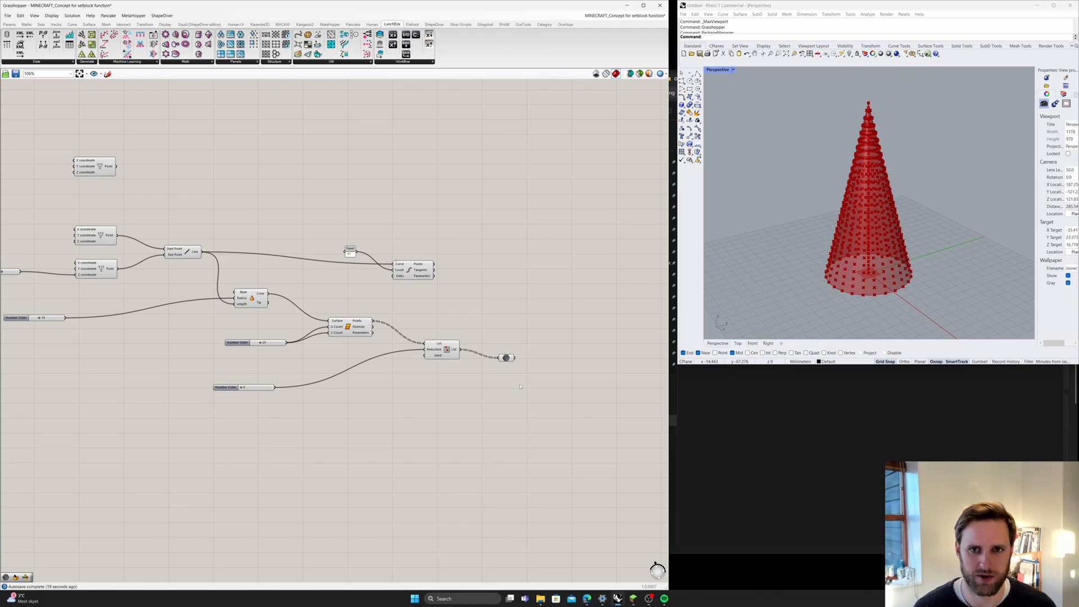
- Move the Random Reduce component back toward Divide Surface, leaving more room before the Data parameter
right_click_drag(466, 414, 451, 419)
left_click_drag(431, 356, 405, 360)
left_click(418, 401)
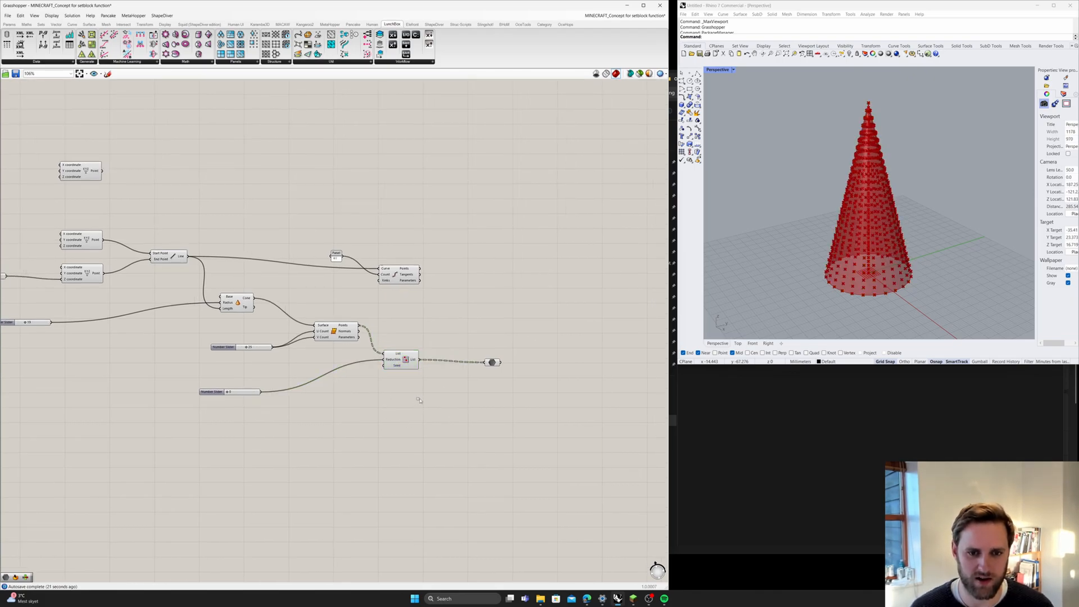
- Examine how Random Reduce is set up in the unnamed reference definition and return to the MINECRAFT_Concept definition
left_click(618, 15)
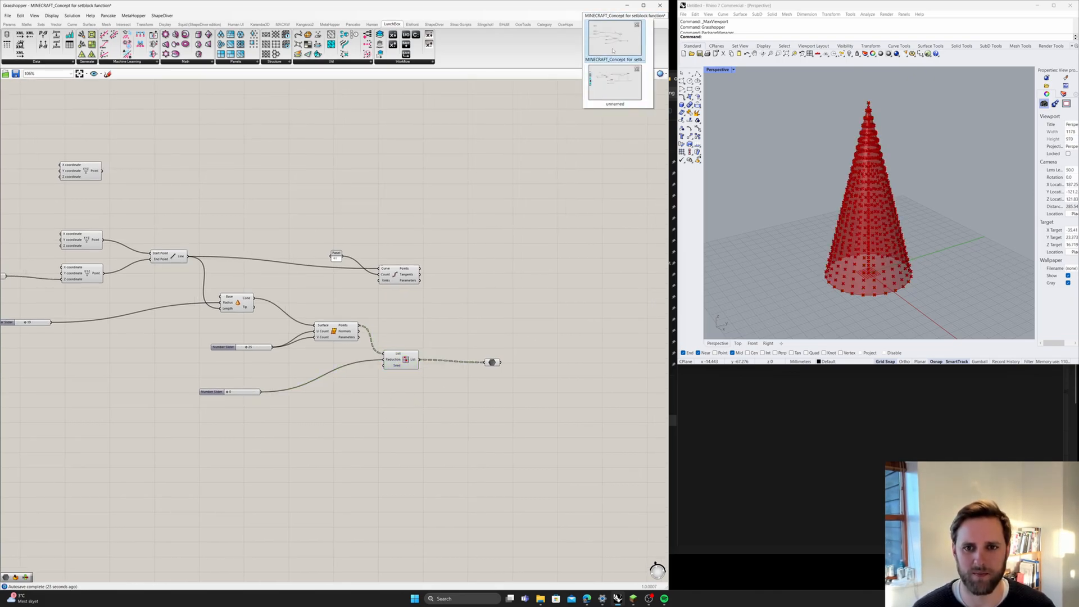
left_click(615, 83)
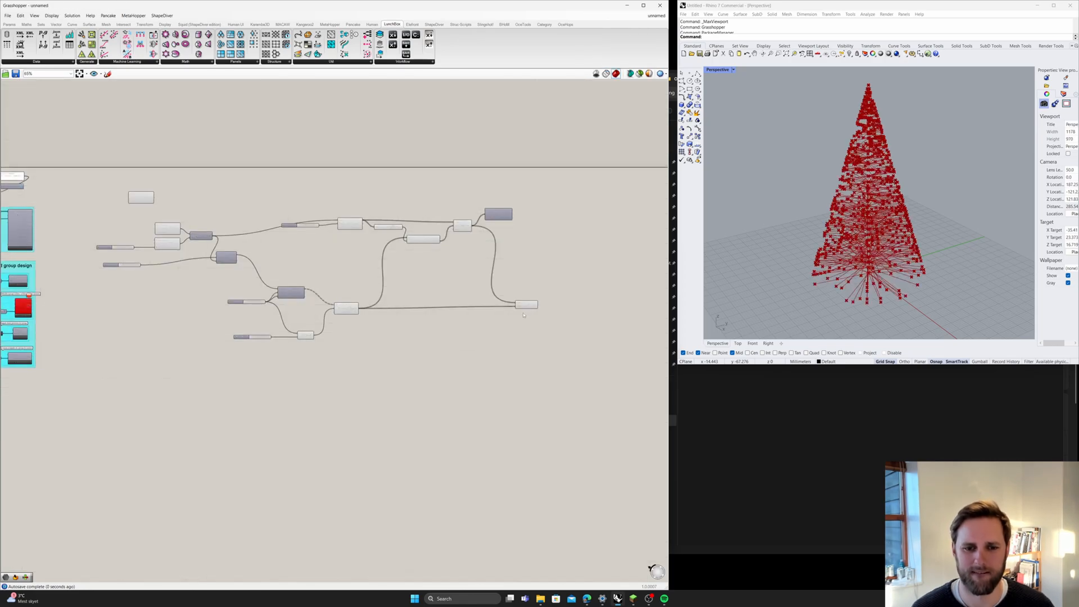
scroll(340, 319, "up", 5)
left_click(354, 298)
left_click(349, 321)
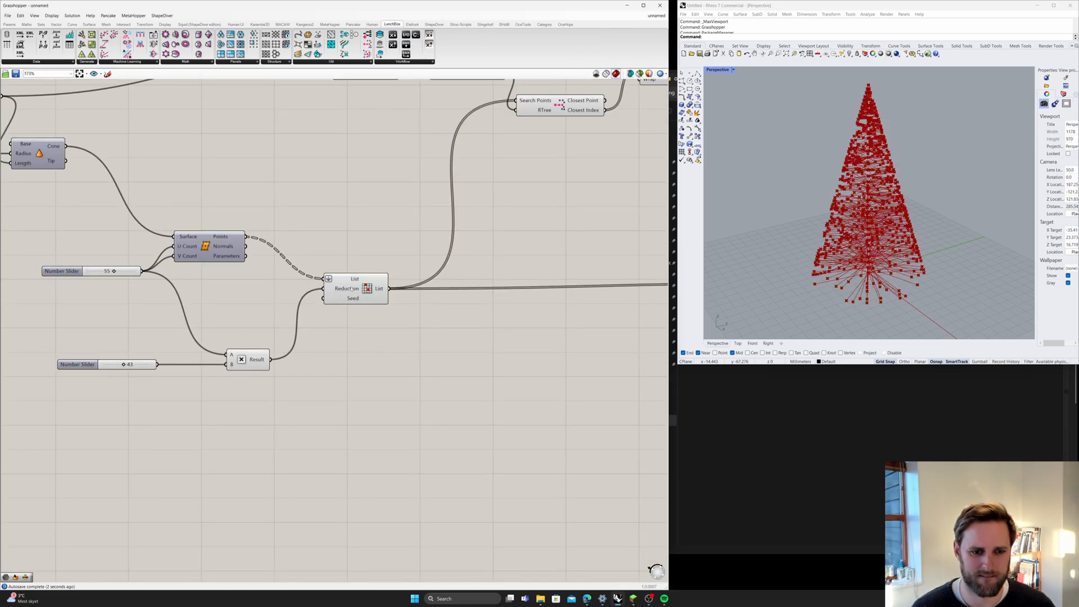
mouse_move(347, 279)
scroll(346, 280, "down", 1)
left_click(265, 349)
left_click(272, 371)
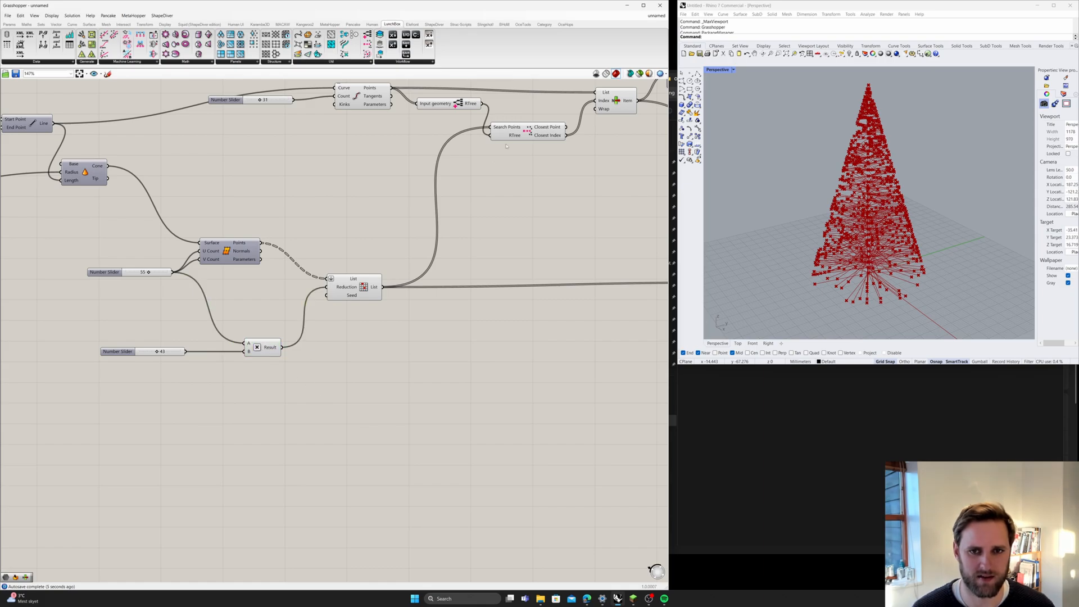
left_click(656, 17)
left_click(677, 84)
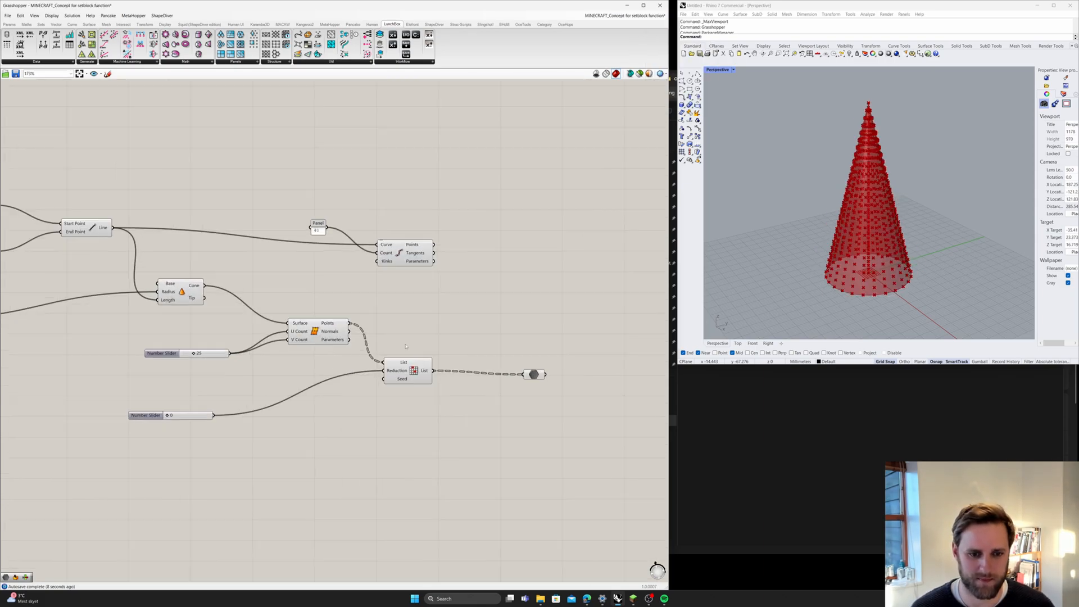
- Flatten the List input of the Random Reduce component
scroll(402, 339, "up", 3)
right_click(387, 376)
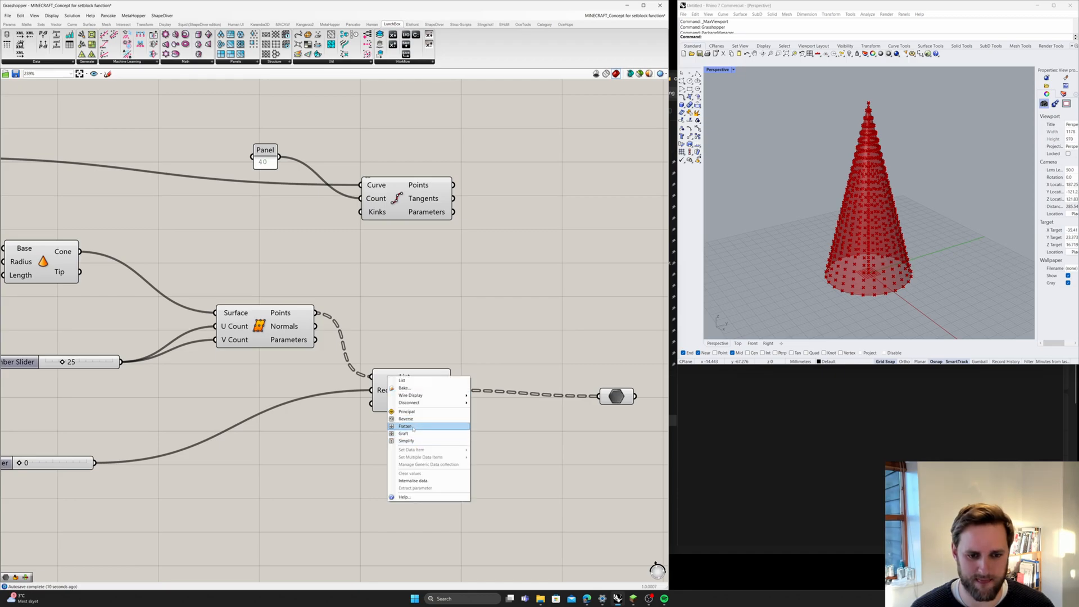
left_click(405, 426)
scroll(434, 390, "down", 2)
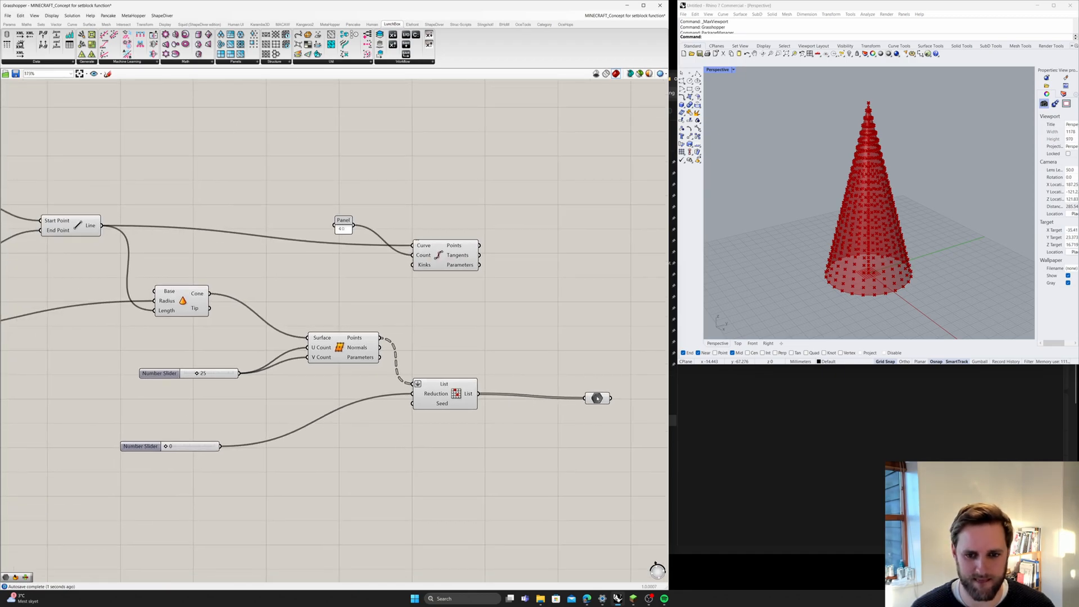
- Raise the Reduction slider above 0 and inspect the remaining points on the cone through the Data parameter
left_click(596, 397)
left_click_drag(167, 447, 183, 449)
right_click_drag(876, 225, 795, 253)
scroll(546, 384, "down", 4)
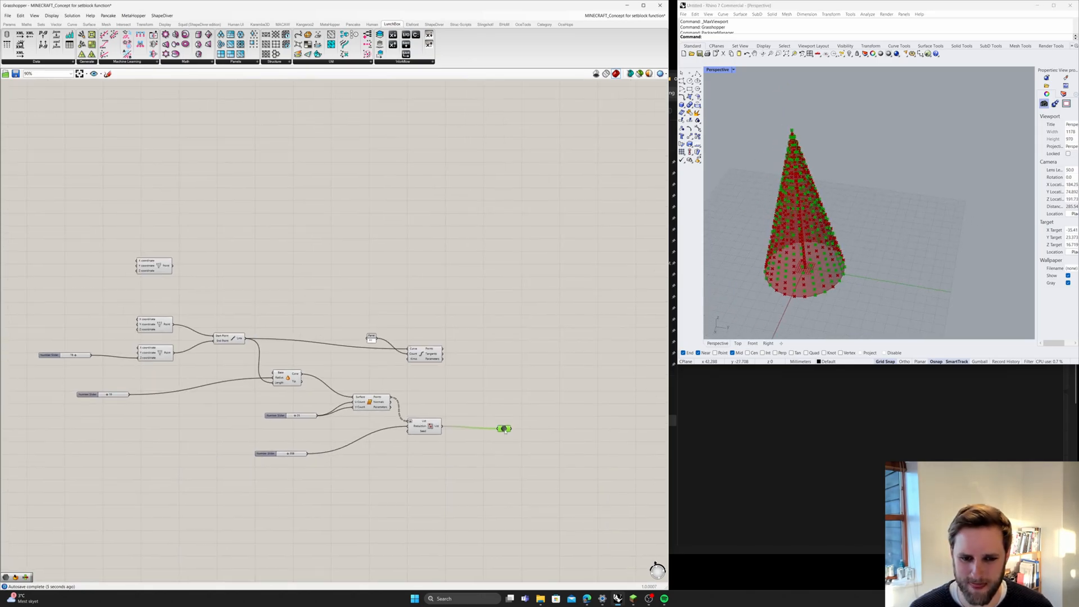
left_click(473, 372)
scroll(489, 432, "up", 2)
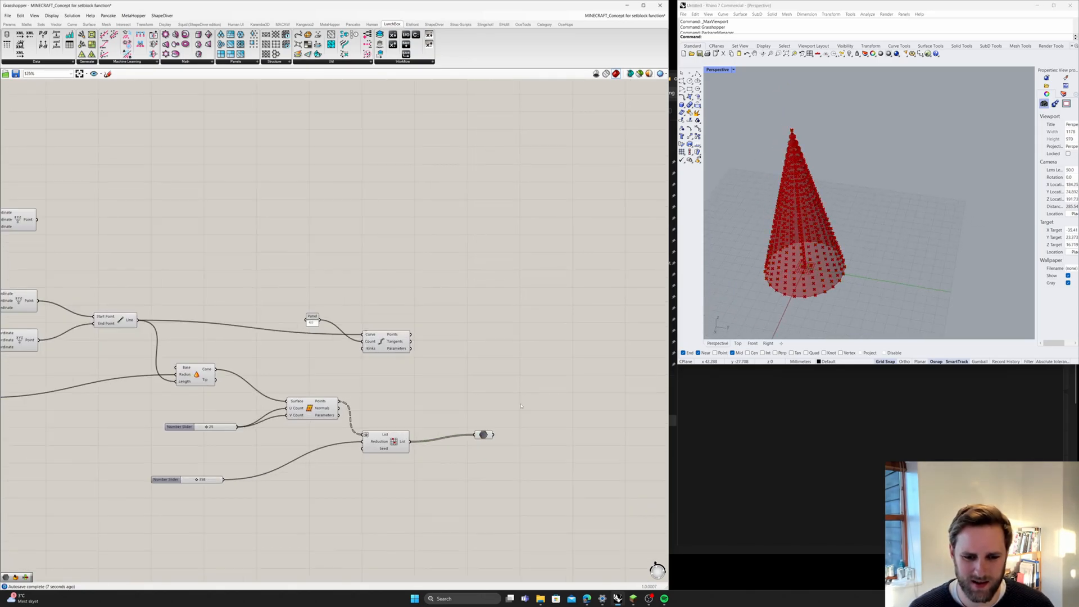
left_click(445, 447)
right_click_drag(826, 236, 809, 306)
- Add LunchBox's Create RTree and RTree Closest Point components and arrange them in a row beyond Divide Curve
left_click(306, 132)
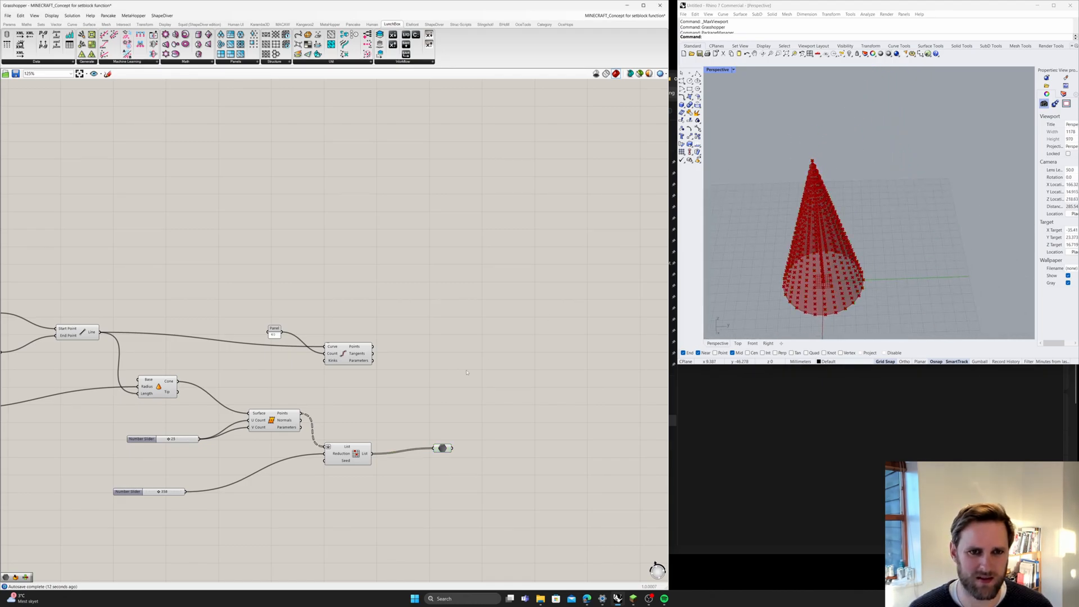
left_click(345, 63)
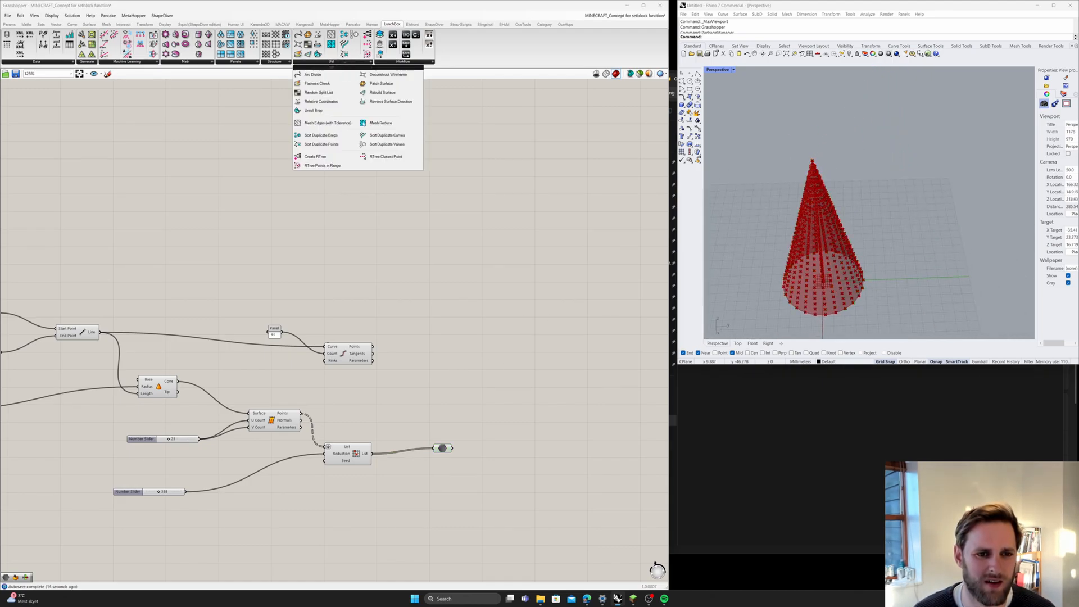
left_click(332, 158)
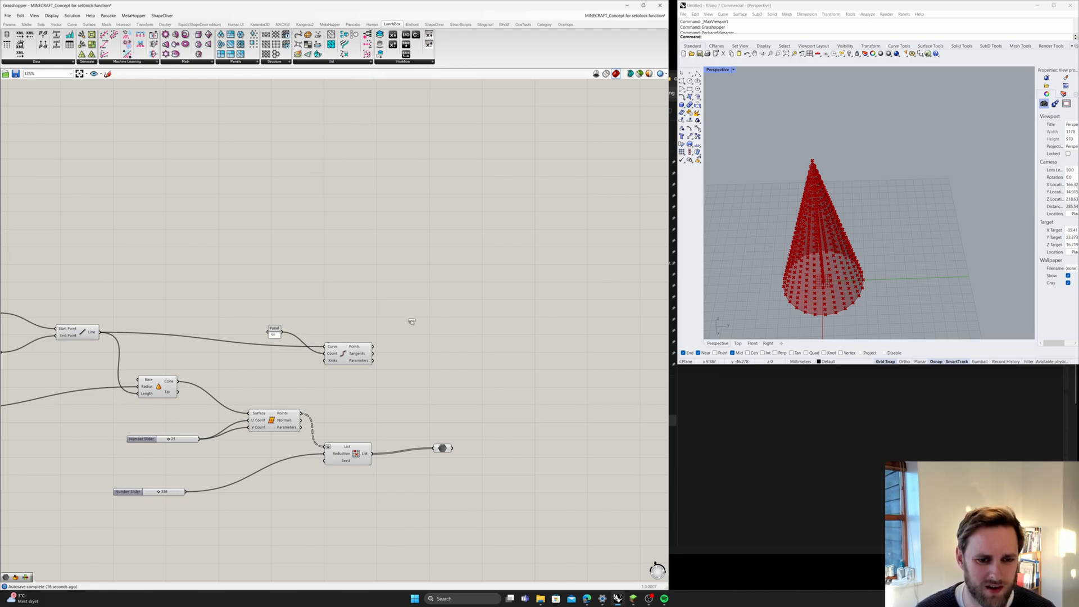
left_click(412, 322)
left_click(345, 62)
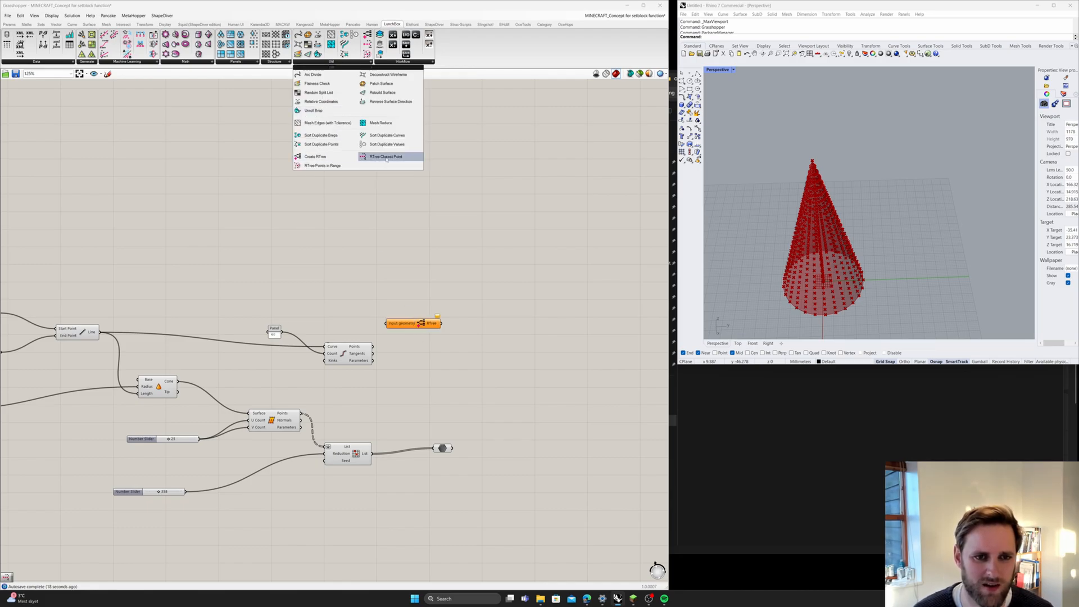
left_click(397, 158)
left_click(500, 321)
right_click_drag(501, 417, 475, 391)
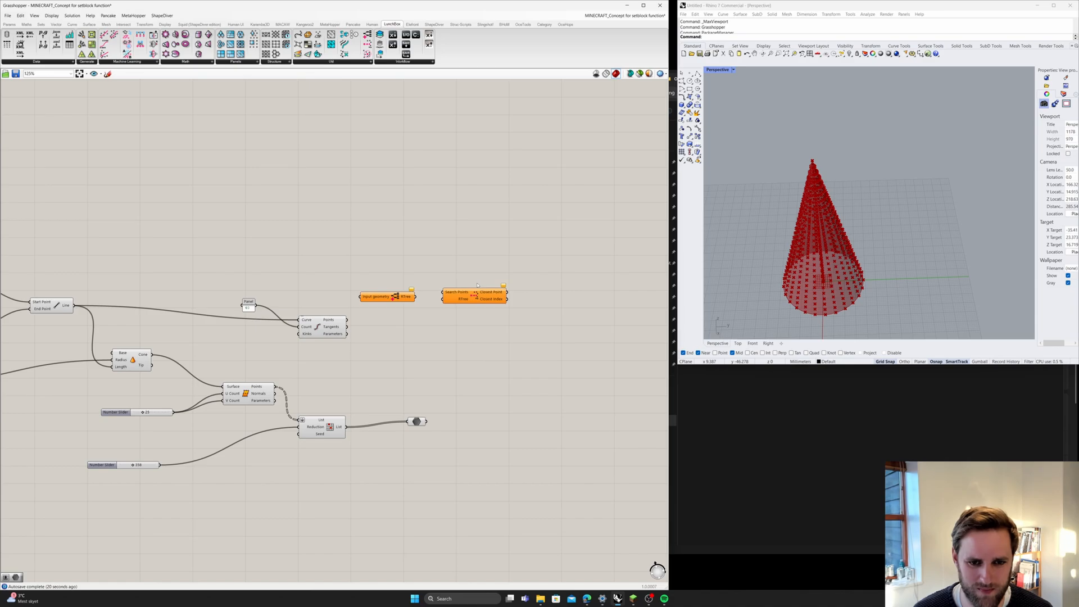
left_click_drag(474, 298, 500, 299)
left_click_drag(376, 297, 385, 296)
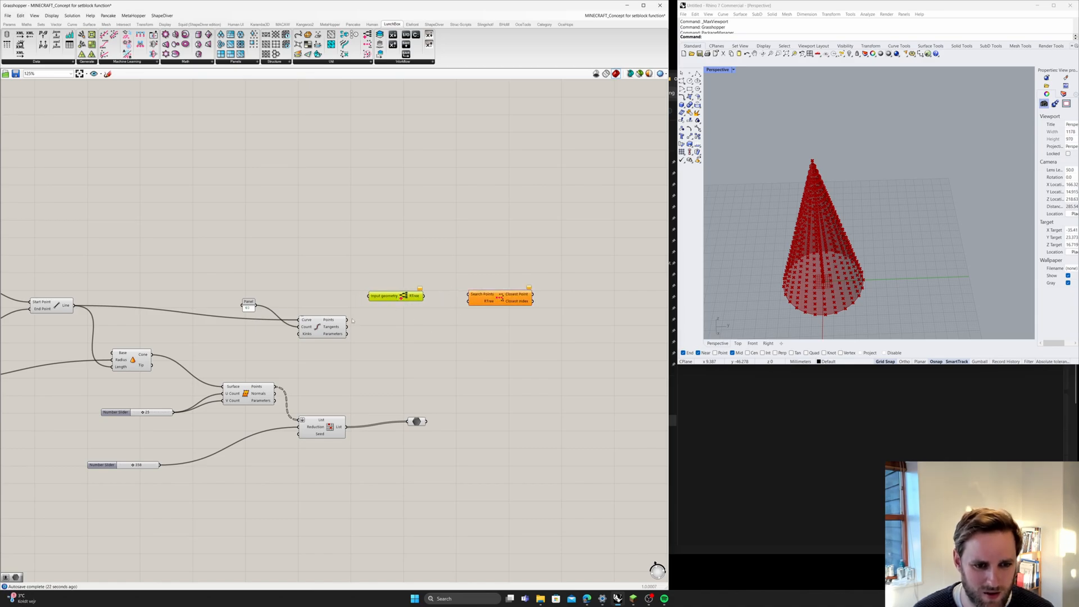
- Wire Divide Curve's Points through Create RTree into RTree Closest Point's RTree input, and Random Reduce's List output into Search Points
double_click(379, 294)
key("Escape")
left_click_drag(347, 320, 466, 302)
left_click_drag(347, 427, 468, 294)
right_click_drag(510, 354, 453, 344)
left_click_drag(465, 292, 479, 297)
right_click_drag(479, 298, 423, 308)
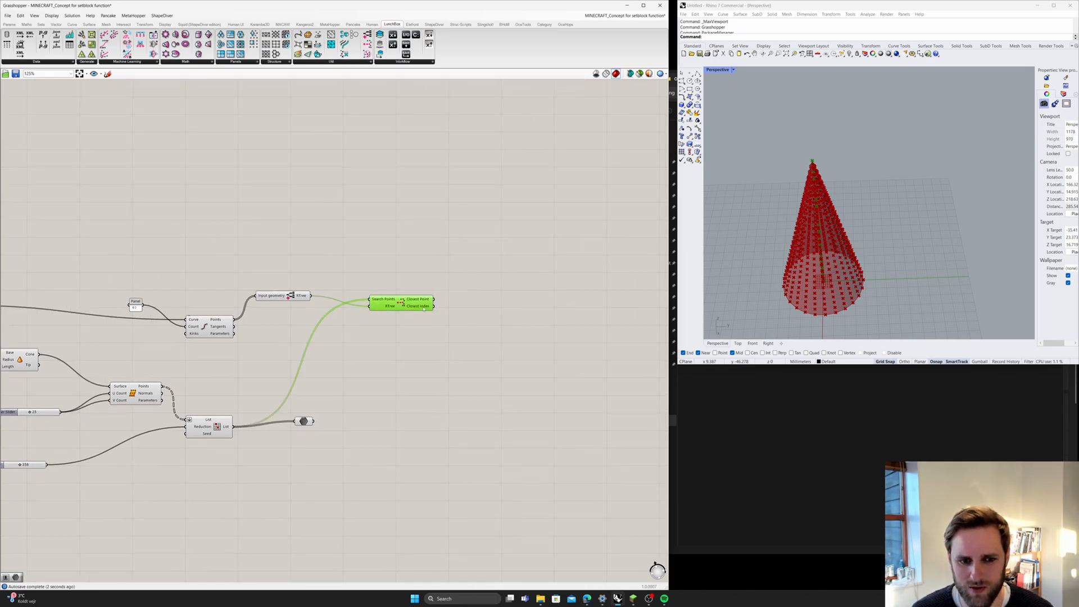
- Add a List Item component fed by Random Reduce's List and the Closest Index, and wire its Item output into the relocated Data parameter
mouse_move(426, 307)
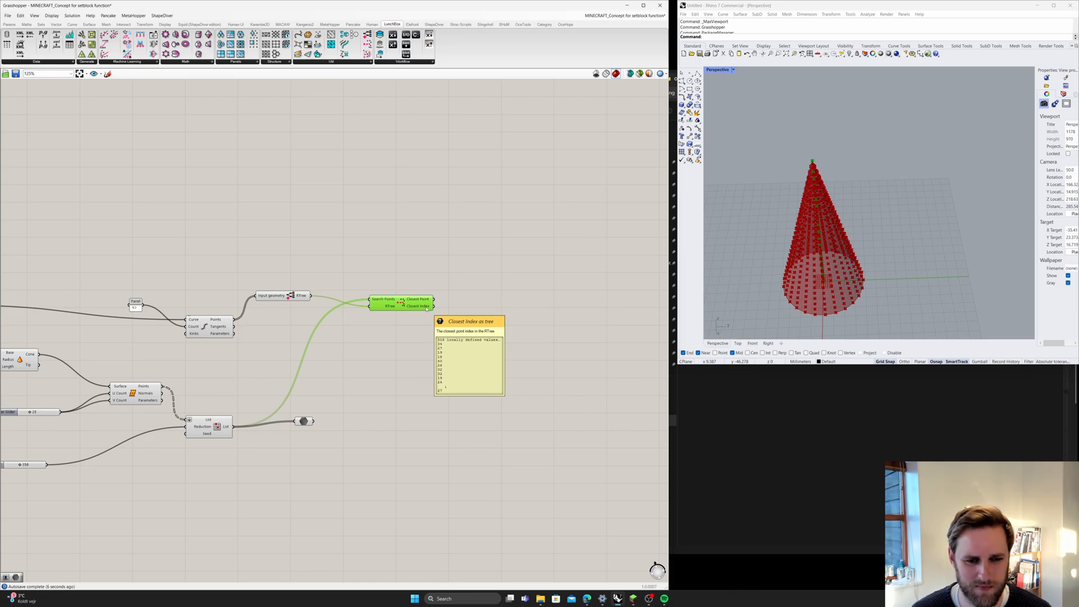
double_click(457, 343)
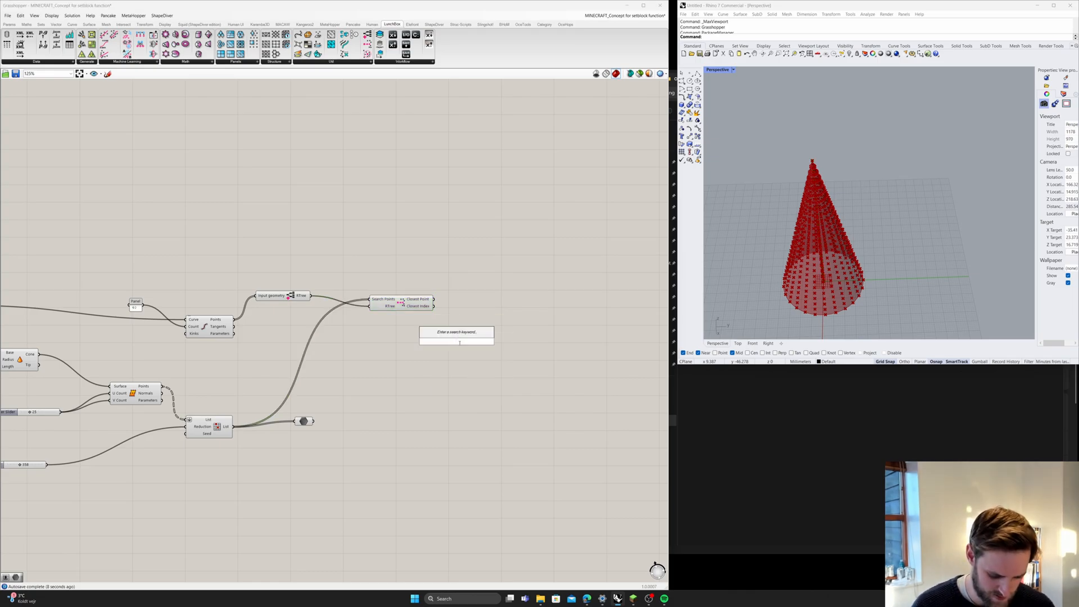
type("item")
key("Return")
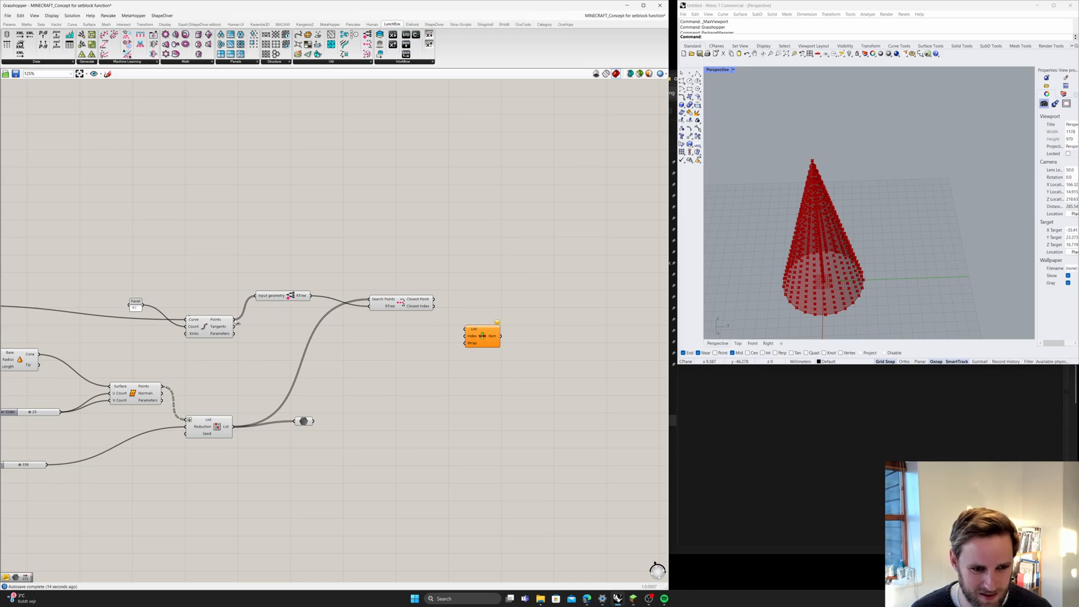
mouse_move(235, 427)
left_mouse_down()
mouse_move(338, 398)
mouse_move(465, 336)
left_mouse_up()
right_click_drag(536, 344, 486, 349)
left_click_drag(263, 422, 542, 366)
left_click_drag(451, 341, 536, 371)
right_click_drag(787, 264, 819, 252)
left_click(353, 308)
scroll(329, 334, "up", 2)
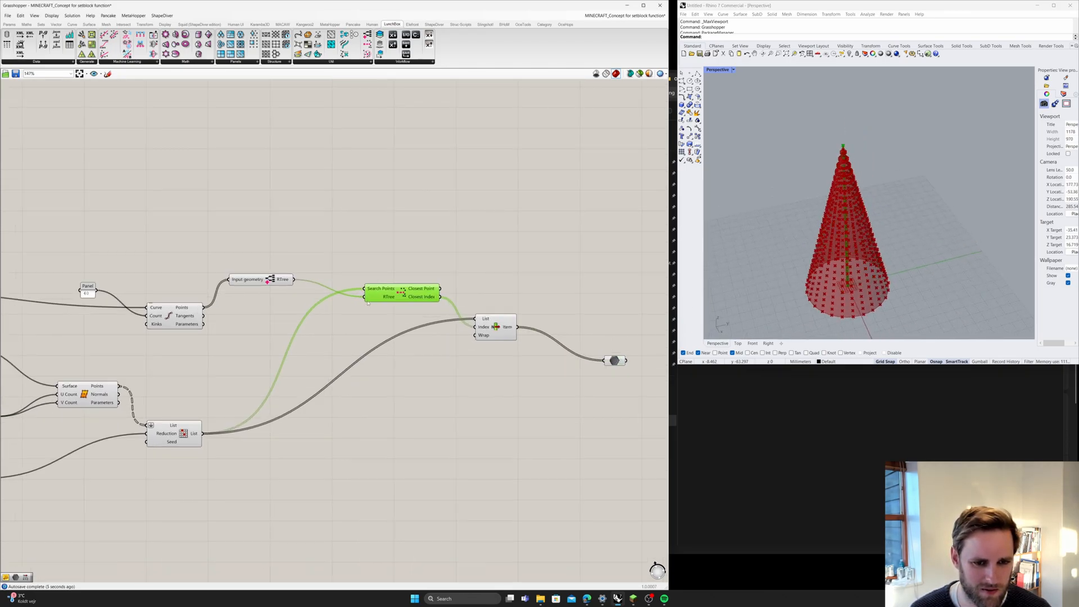
mouse_move(380, 289)
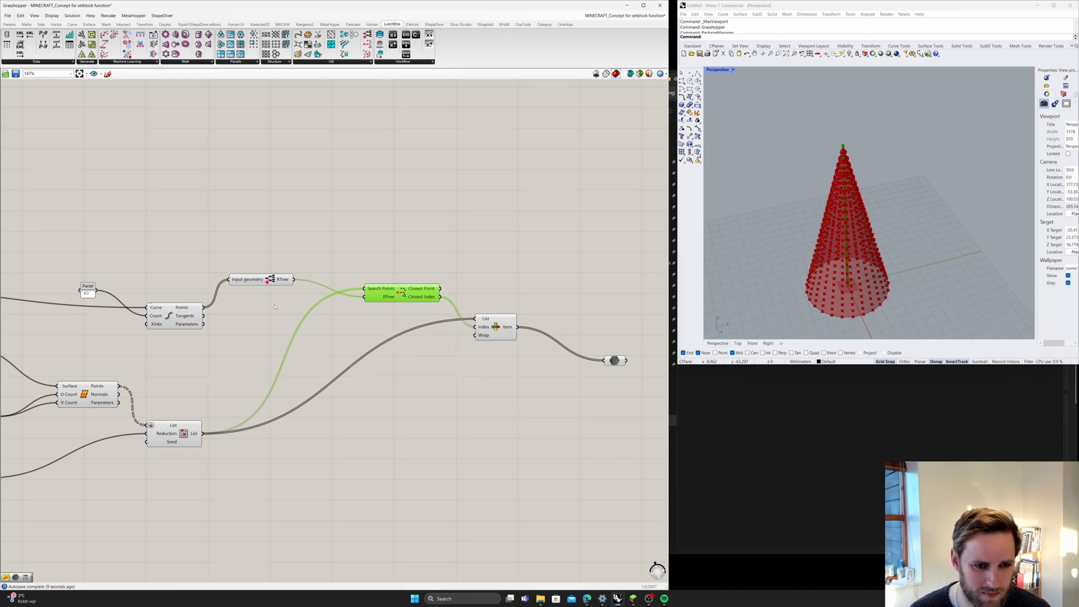
- Try swapping the sources: Random Reduce's List into Create RTree and Divide Curve's Points into Search Points, and inspect the resulting points
left_click_drag(272, 281, 272, 272)
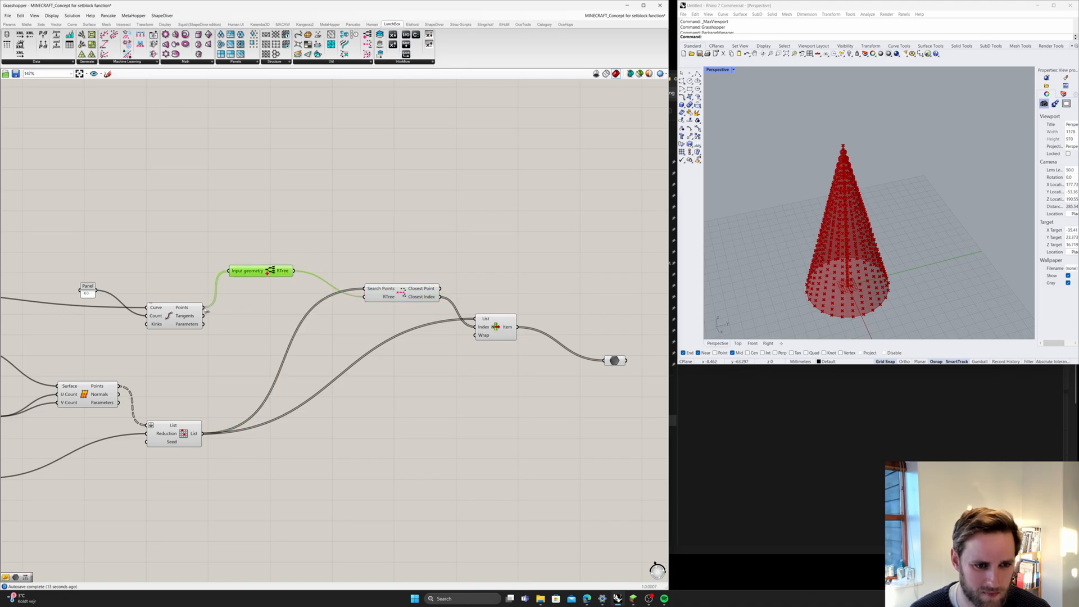
left_click(228, 304)
left_click_drag(249, 275, 274, 335)
left_click_drag(203, 433, 254, 331)
left_click_drag(204, 307, 365, 288)
left_click(402, 292)
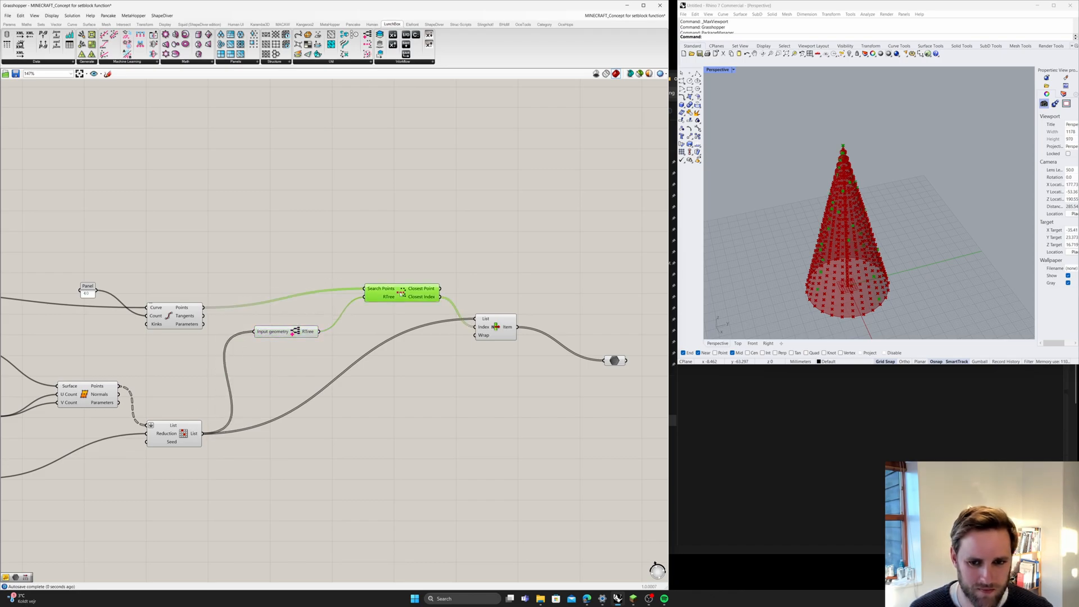
left_click(614, 361)
left_click(496, 327)
left_click_drag(415, 289, 412, 281)
- Reconnect Divide Curve's Points to Create RTree and Random Reduce's List to Search Points
mouse_move(427, 284)
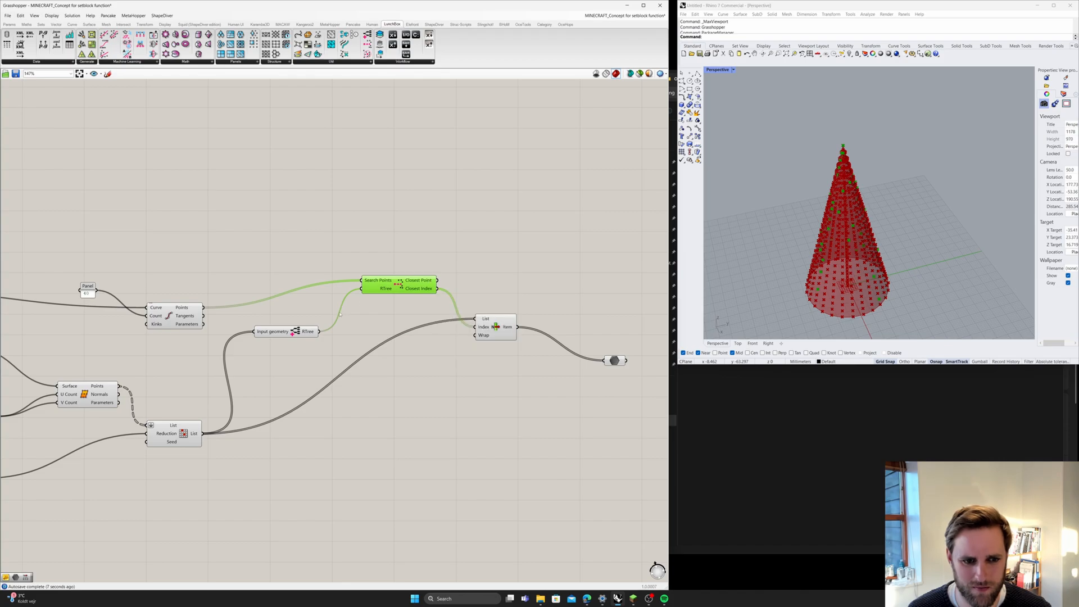
left_click_drag(285, 332, 292, 307)
left_click_drag(204, 307, 286, 269)
left_click_drag(204, 434, 401, 299)
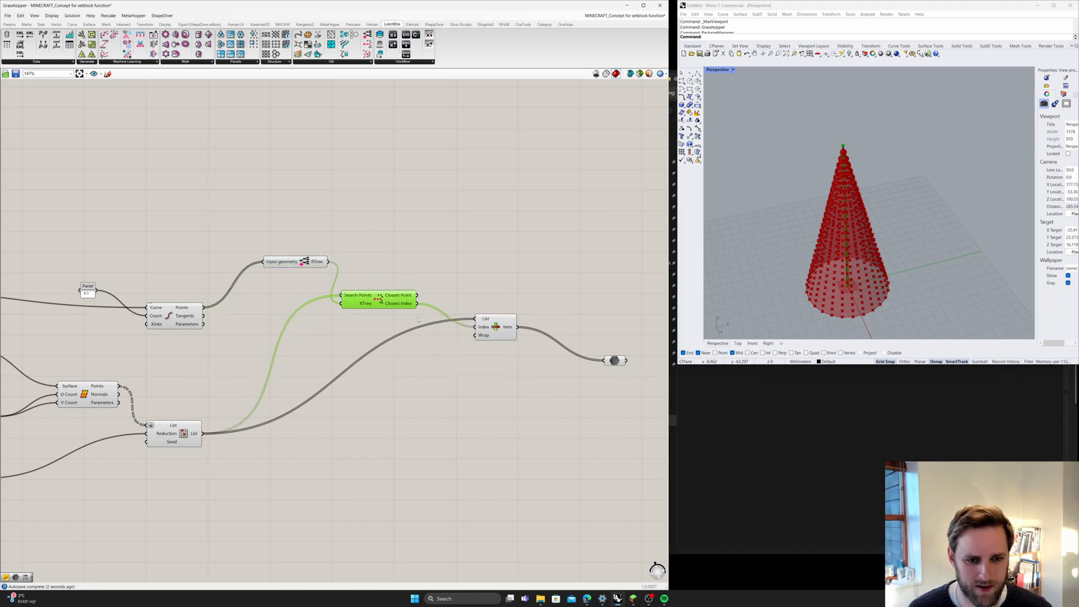
- Duplicate the Data parameter, wire Closest Point into the copy, and inspect its points inside the cone
left_click_drag(502, 328, 484, 348)
left_click(555, 346)
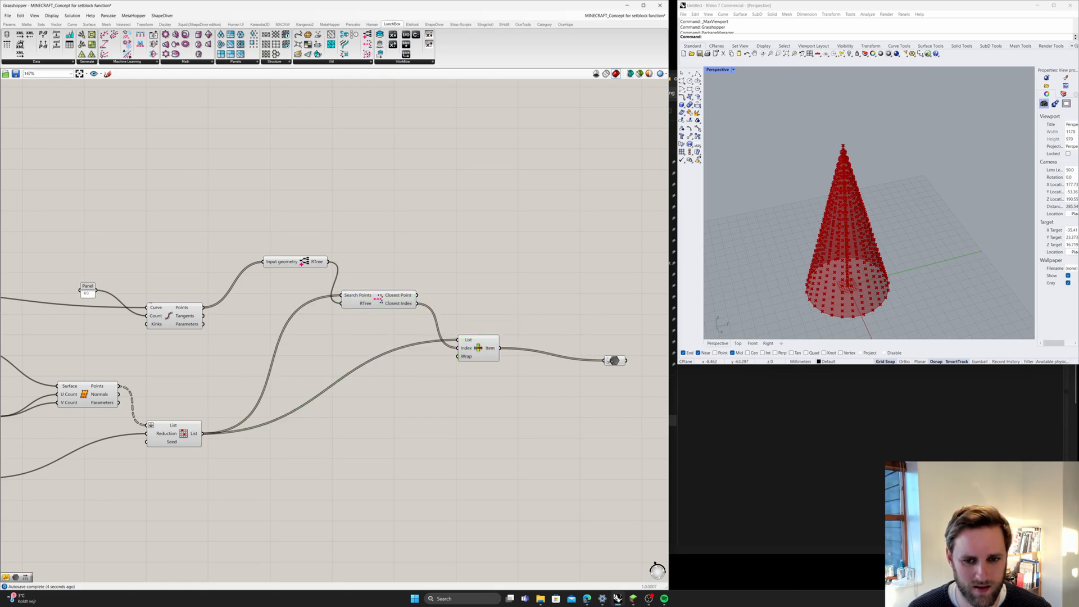
left_click(614, 360)
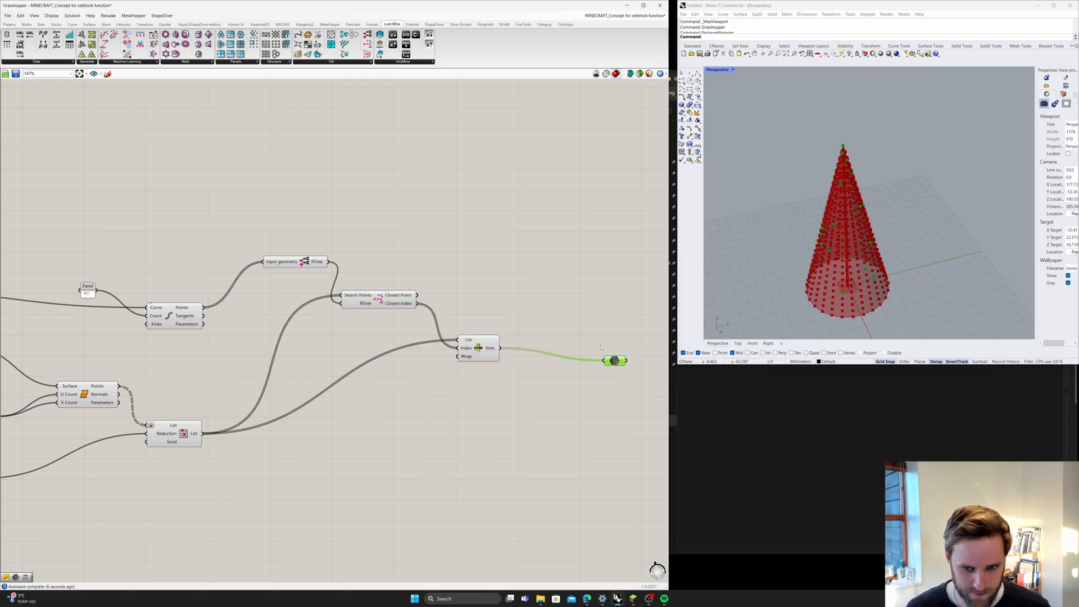
left_click_drag(614, 360, 578, 291, "alt")
left_click_drag(417, 295, 575, 292)
right_click_drag(772, 311, 801, 254)
scroll(866, 227, "up", 6)
scroll(866, 229, "down", 2)
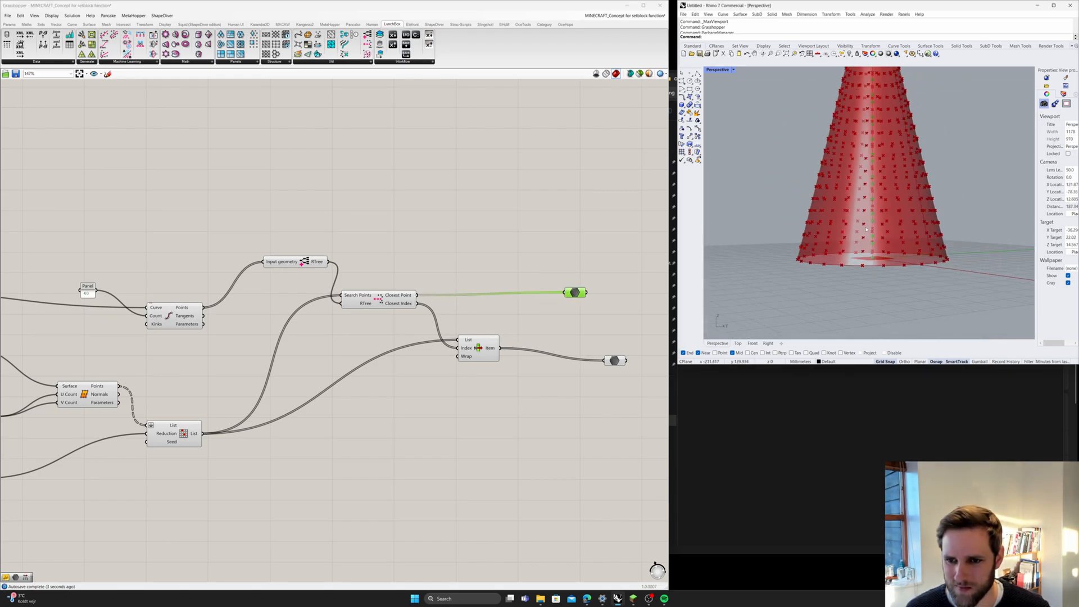
left_click_drag(575, 292, 544, 239)
- Add a Line component and wire RTree Closest Point's Closest Point output into its Start Point
double_click(524, 283)
type("line")
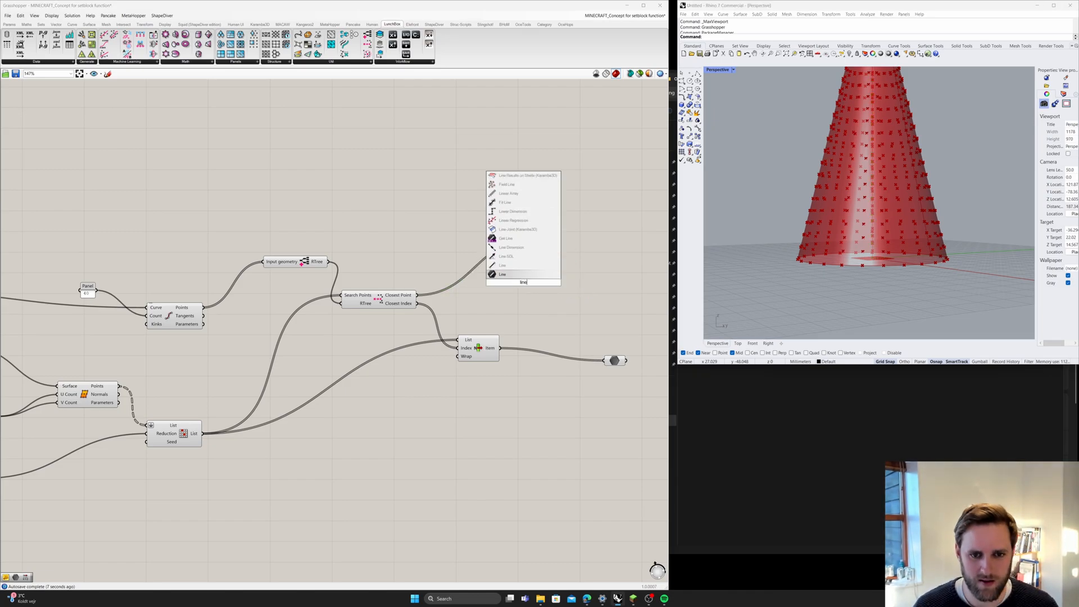
key("Return")
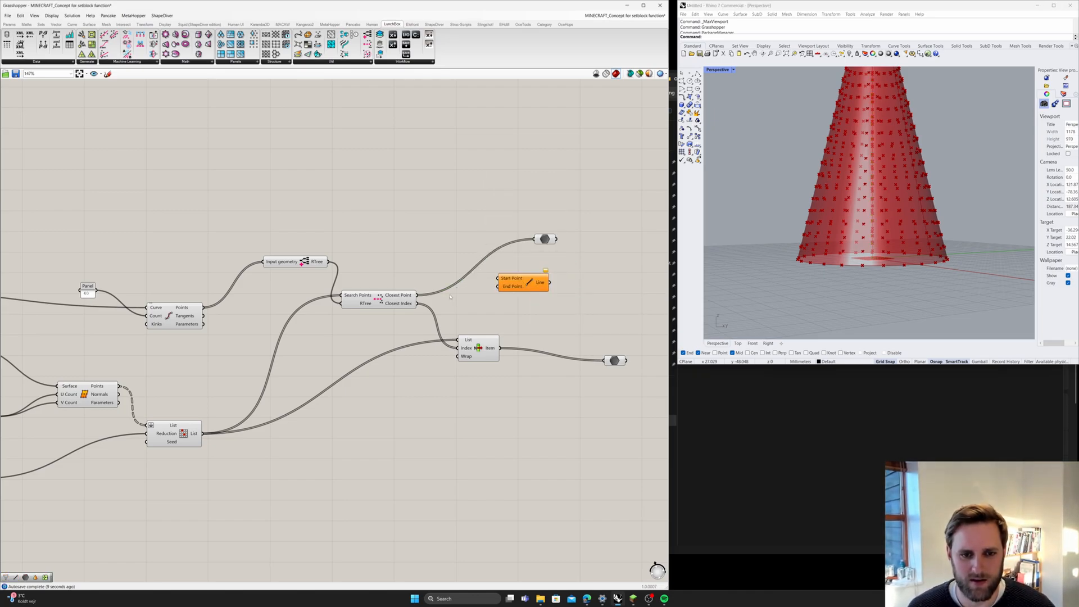
left_click_drag(448, 294, 498, 278)
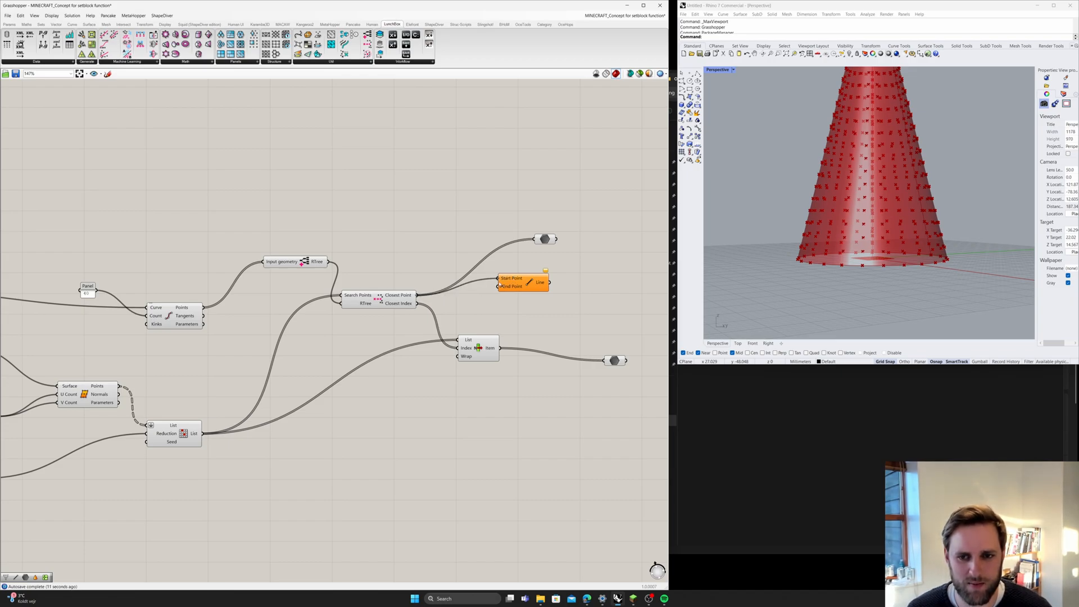
scroll(504, 286, "down", 3)
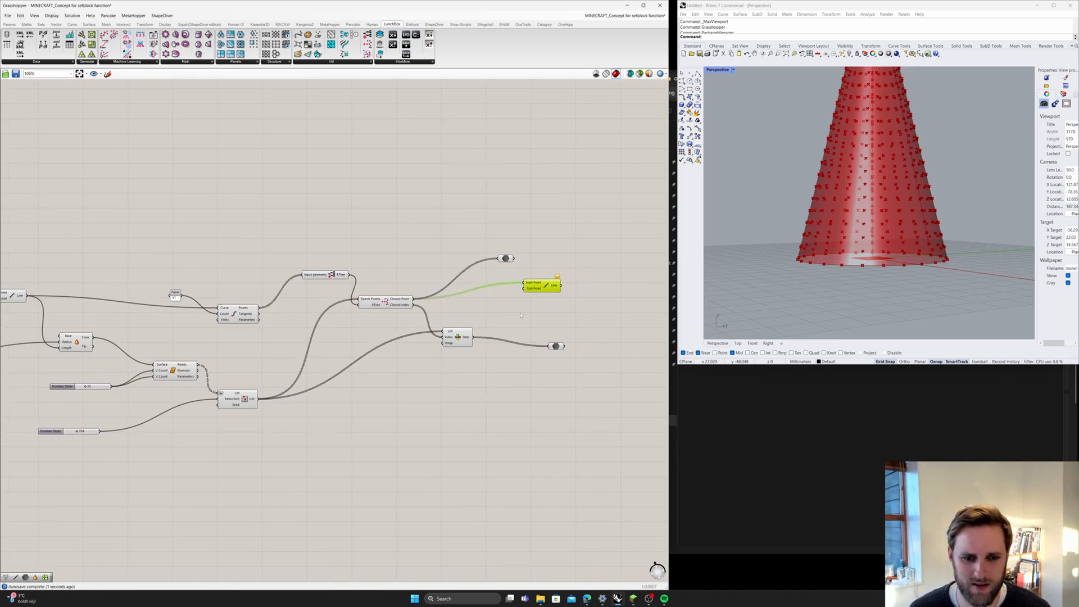
- Examine the List Item points on the cone and the Closest Index output of RTree Closest Point
left_click(556, 346)
scroll(821, 251, "down", 9)
right_click_drag(823, 250, 825, 276)
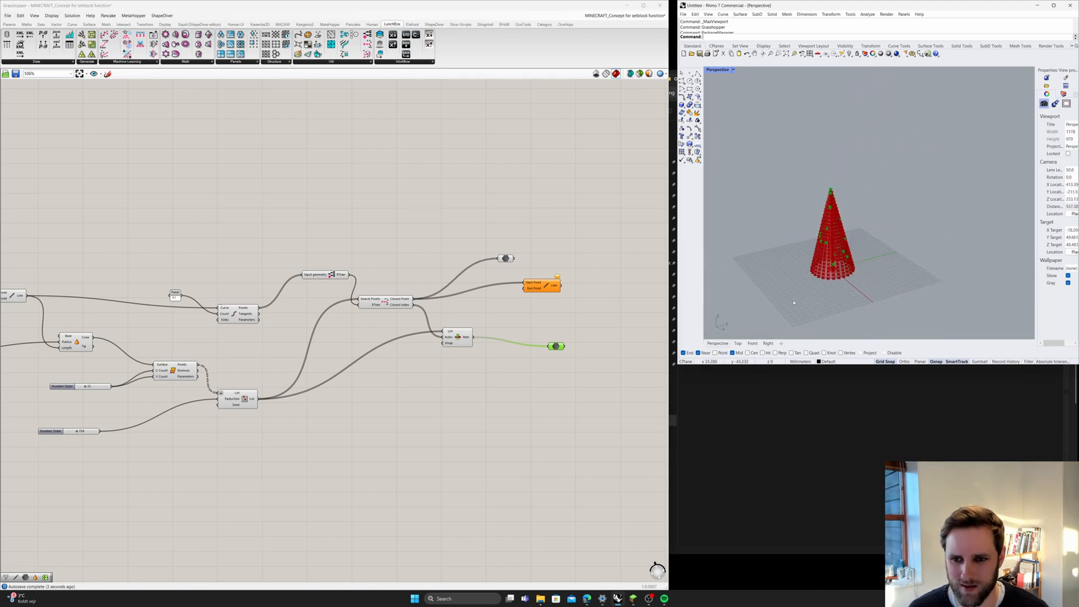
scroll(825, 276, "up", 5)
left_click_drag(450, 342, 450, 354)
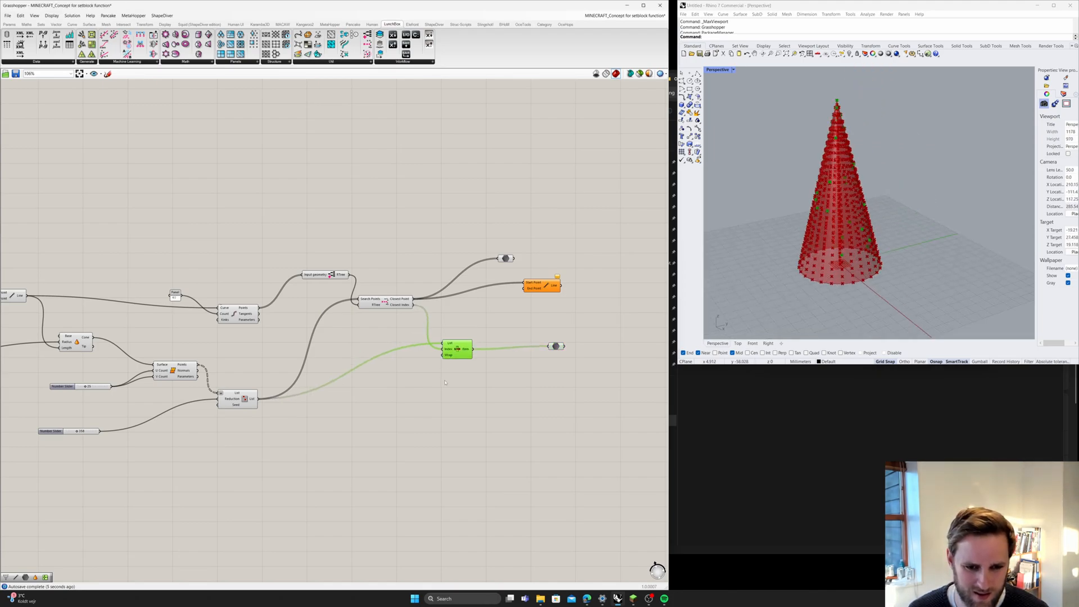
scroll(412, 315, "up", 3)
mouse_move(403, 303)
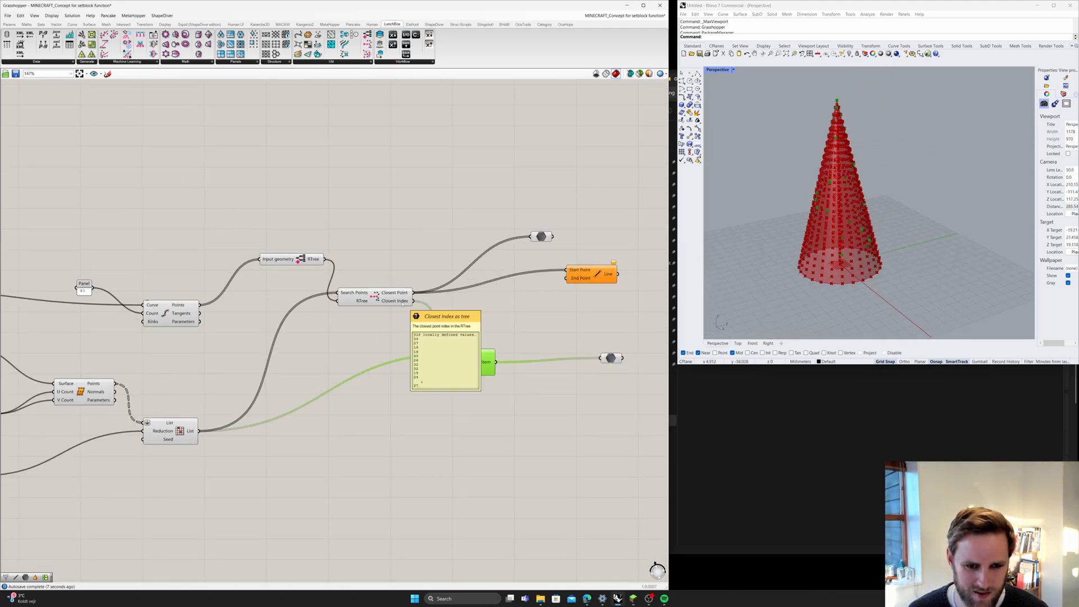
left_click(425, 279)
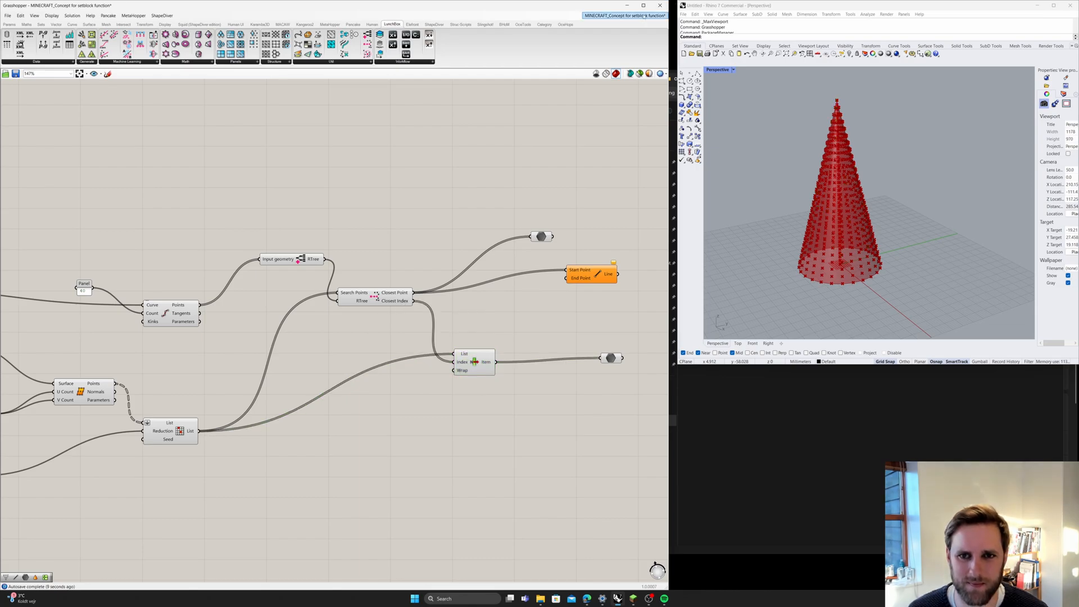
- Examine how the unnamed tree definition wires Divide Curve, RTree, List Item and Line, and return to the setblock function definition
left_click(625, 16)
left_click(613, 84)
scroll(337, 337, "down", 3)
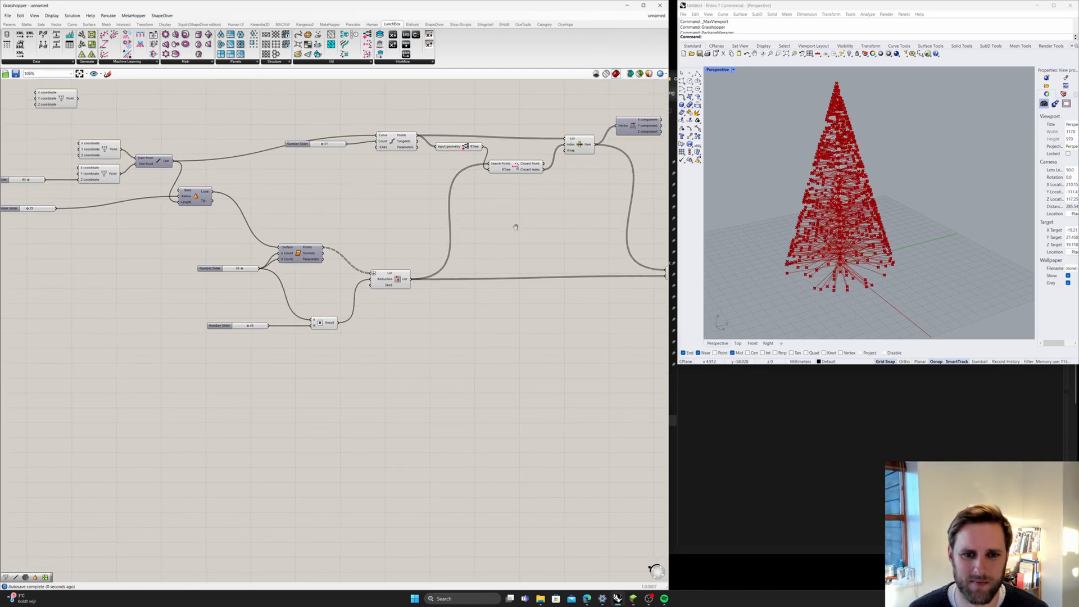
left_click(356, 212)
left_click_drag(356, 212, 361, 205)
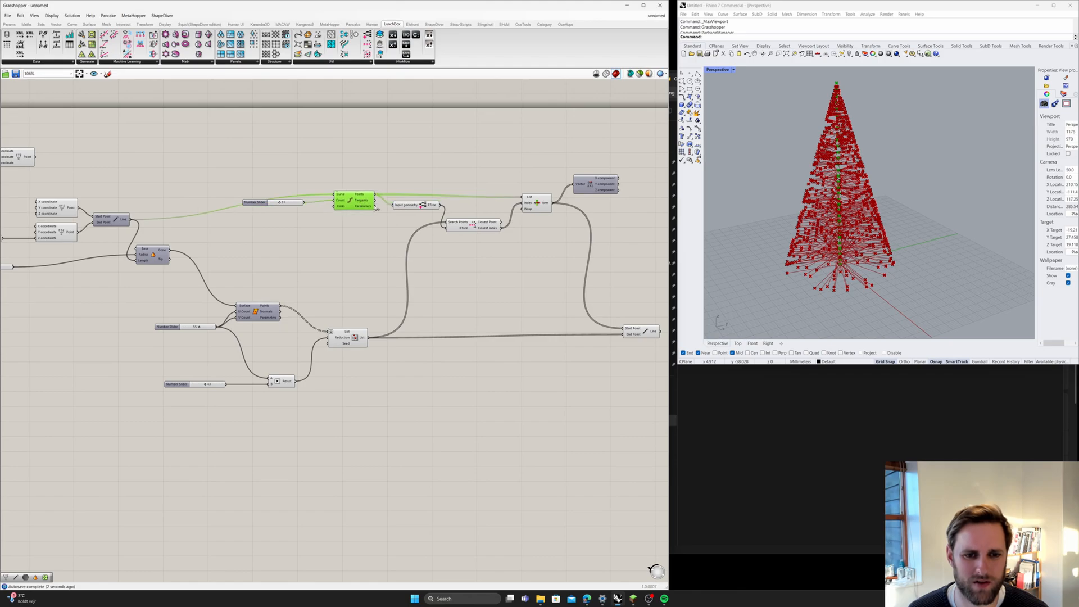
left_click(399, 205)
left_click(369, 349)
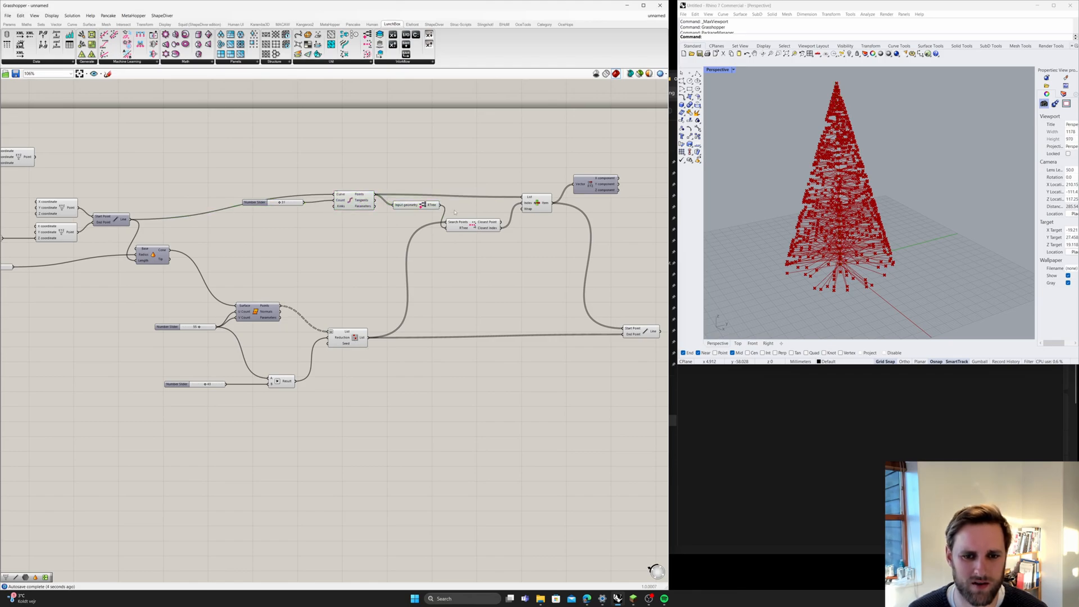
left_click(549, 198)
left_click(557, 154)
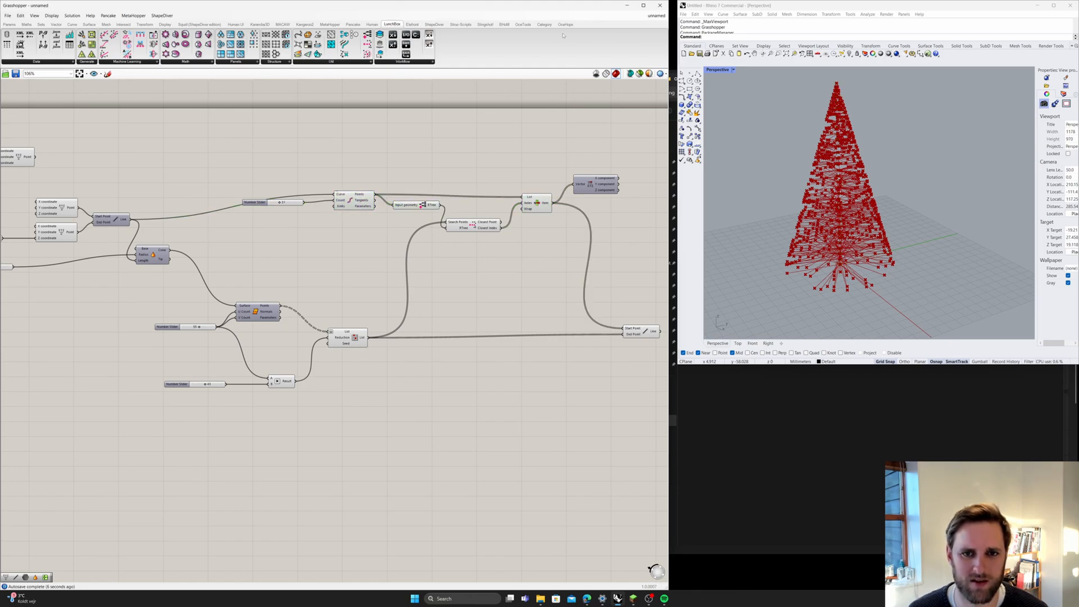
left_click_drag(638, 332, 600, 334)
left_click(627, 95)
left_click(656, 16)
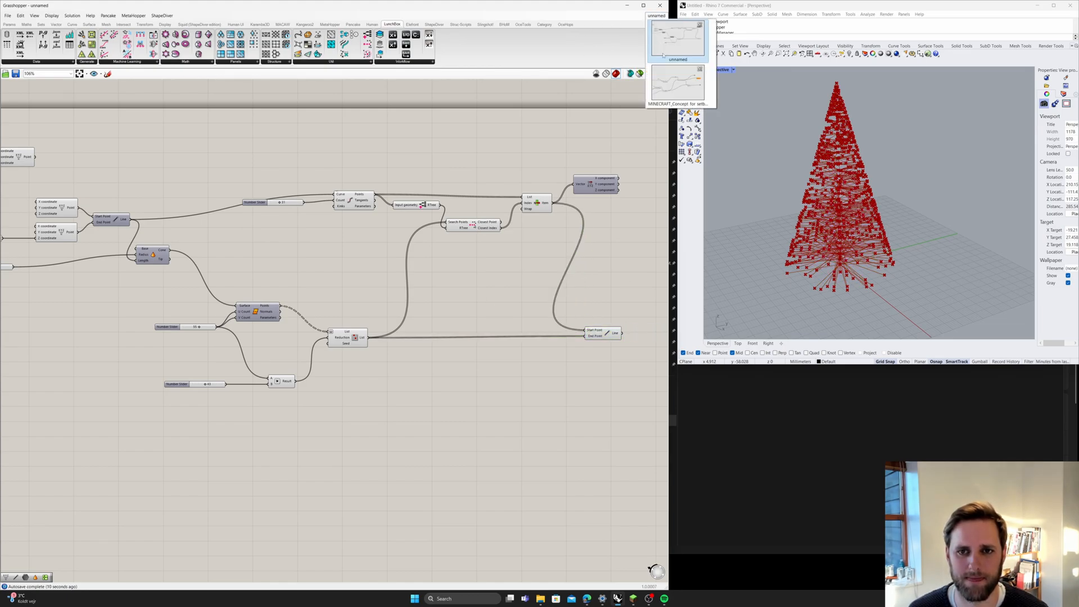
left_click(673, 83)
- Wire List Item's Item output into the Line component's End Point and inspect the generated lines inside the cone
scroll(568, 293, "down", 3)
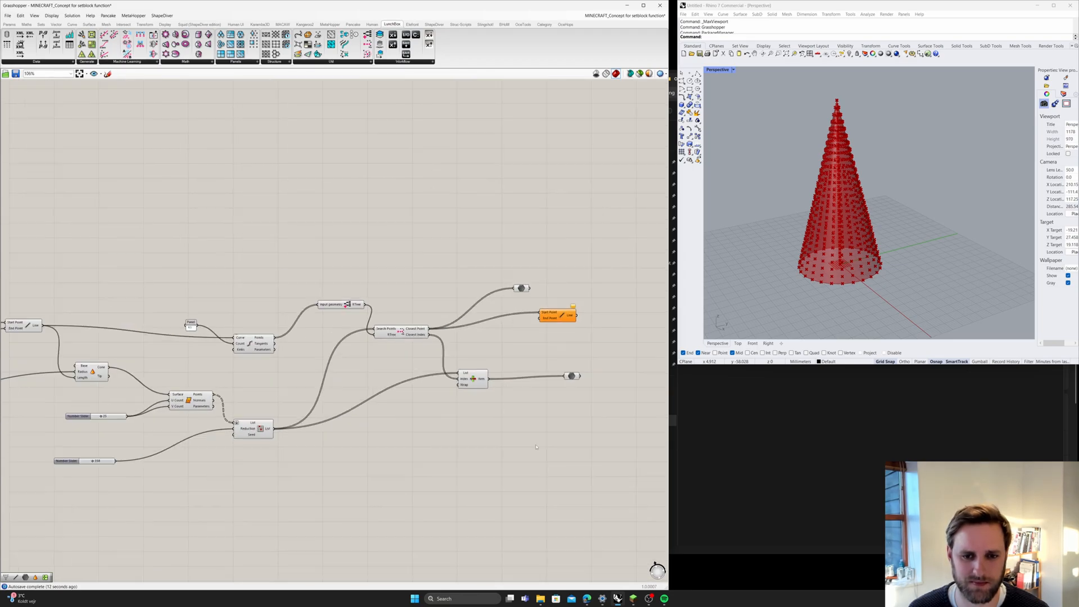
left_click_drag(421, 314, 422, 340)
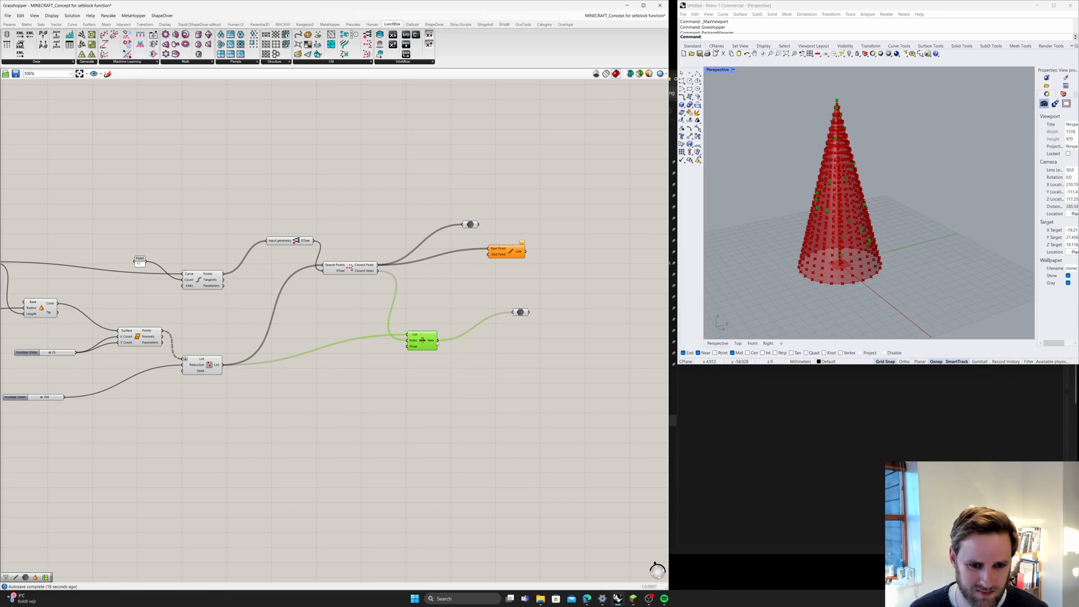
left_click_drag(438, 340, 489, 257)
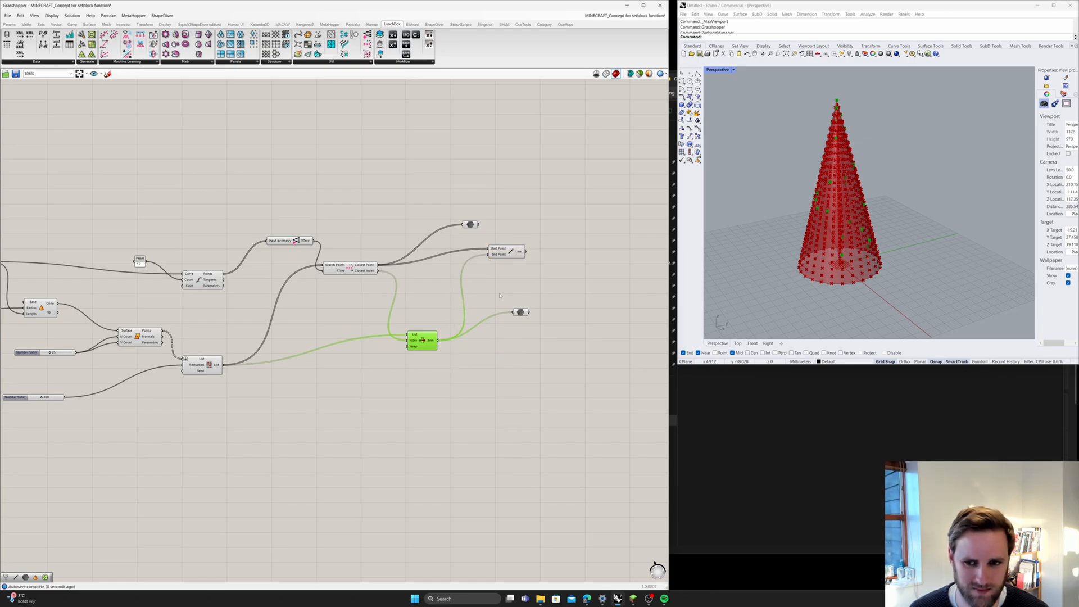
left_click(514, 277)
left_click(510, 252)
scroll(834, 248, "up", 8)
scroll(836, 249, "down", 4)
right_click_drag(835, 248, 857, 243)
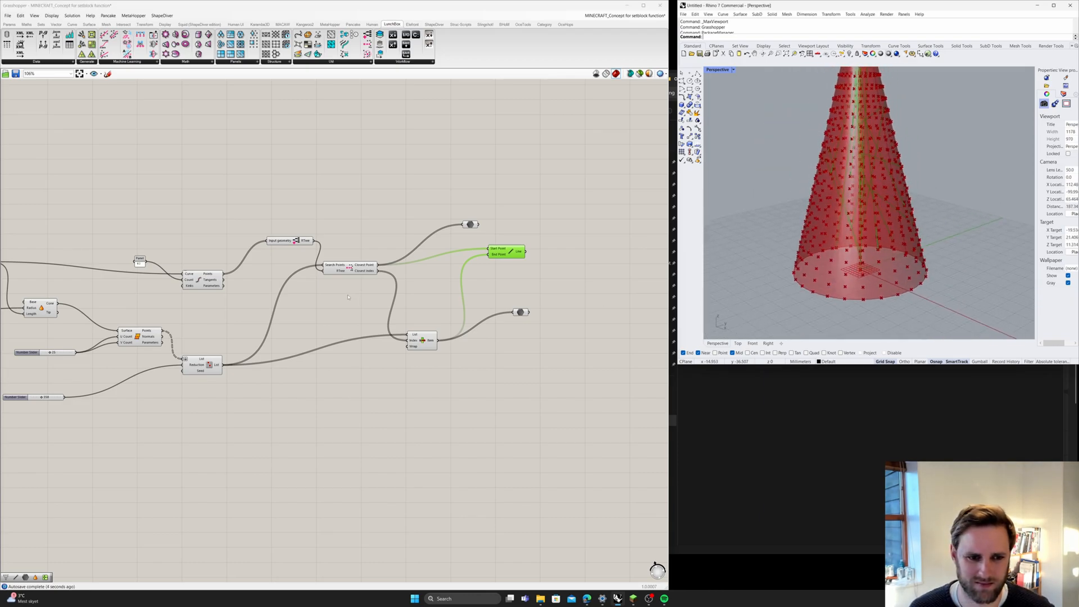
- Move Create RTree into line between Divide Curve and RTree Closest Point
right_click_drag(349, 296, 368, 295)
left_click_drag(361, 270, 316, 278)
left_click(332, 239)
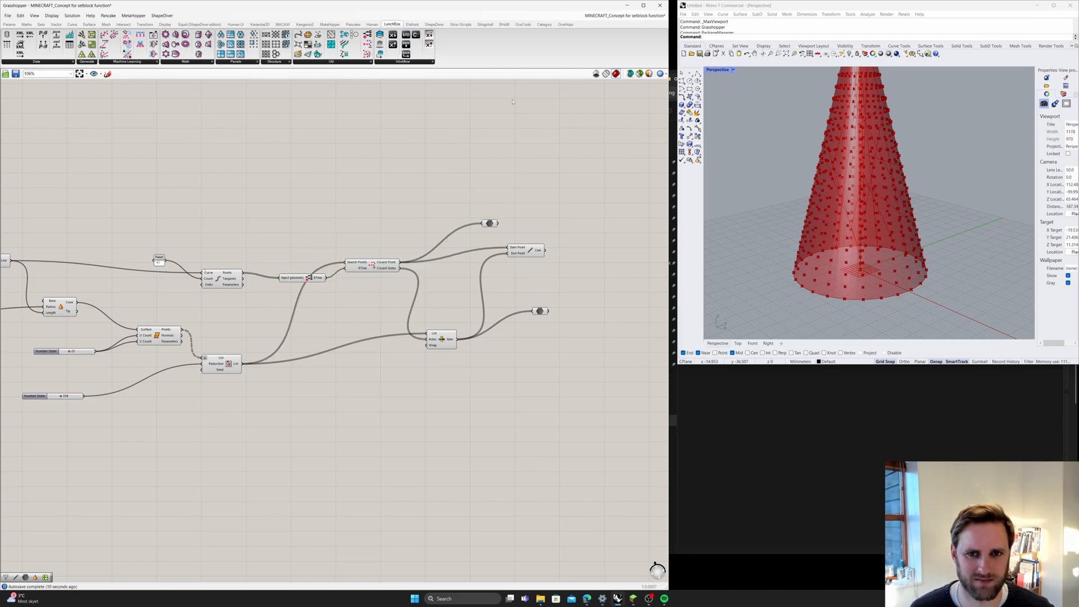
- Compare the closest-point wiring with the unnamed tree definition, return to the setblock function definition, and survey its whole canvas
left_click(621, 16)
left_click(615, 83)
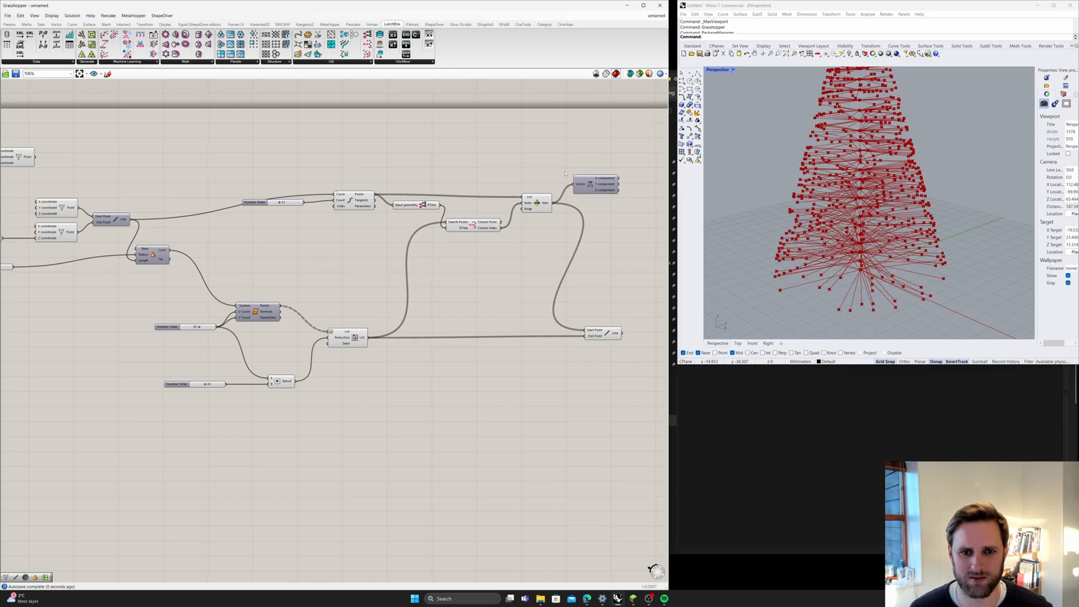
scroll(589, 315, "up", 3)
left_click_drag(603, 362, 205, 112)
left_click(328, 340)
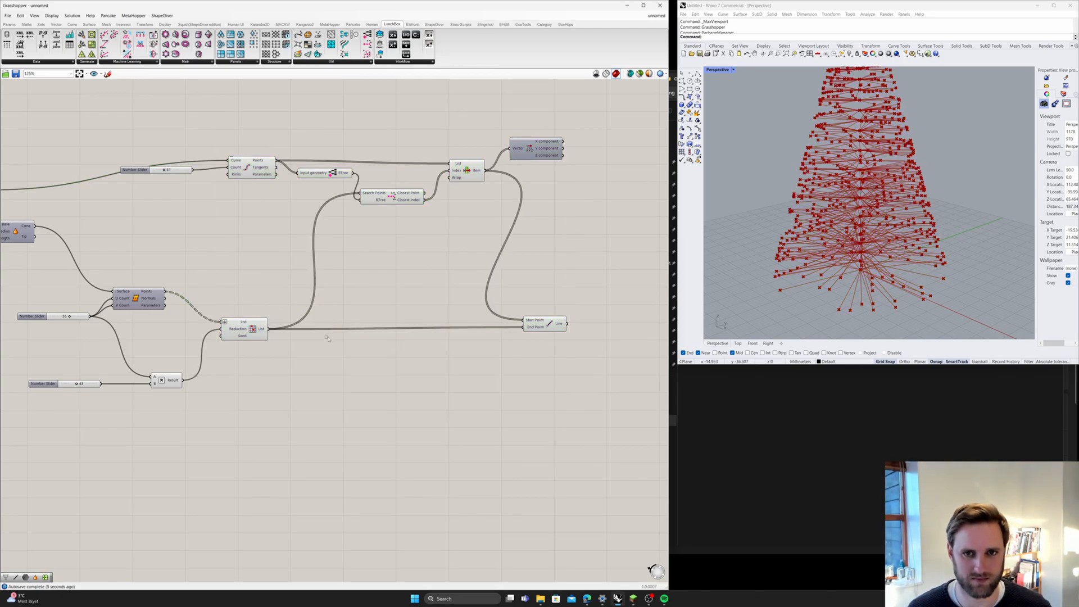
left_click(656, 16)
left_click(670, 88)
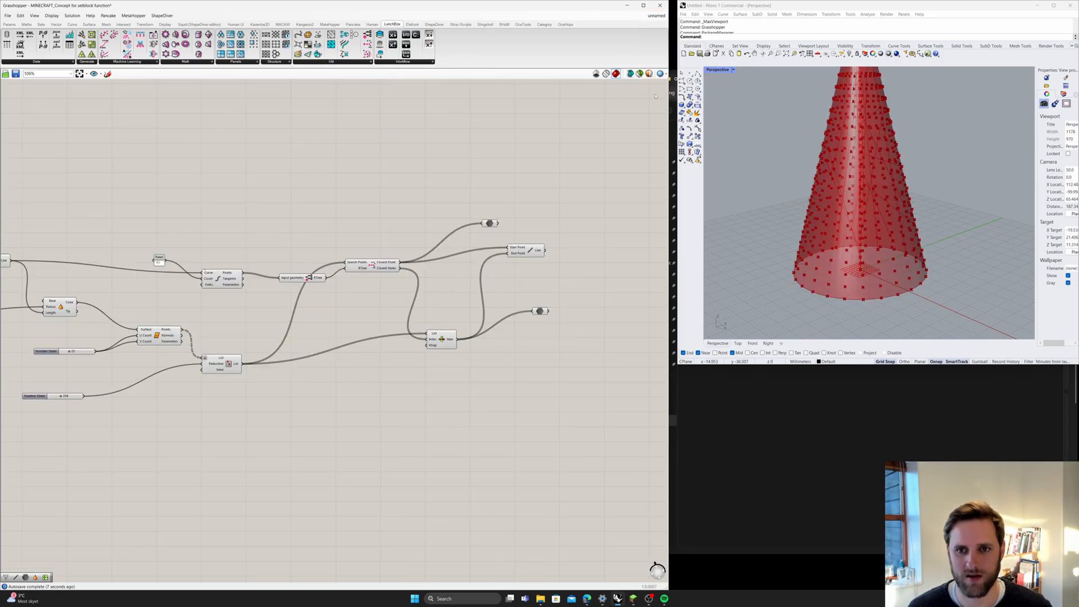
scroll(445, 289, "down", 4)
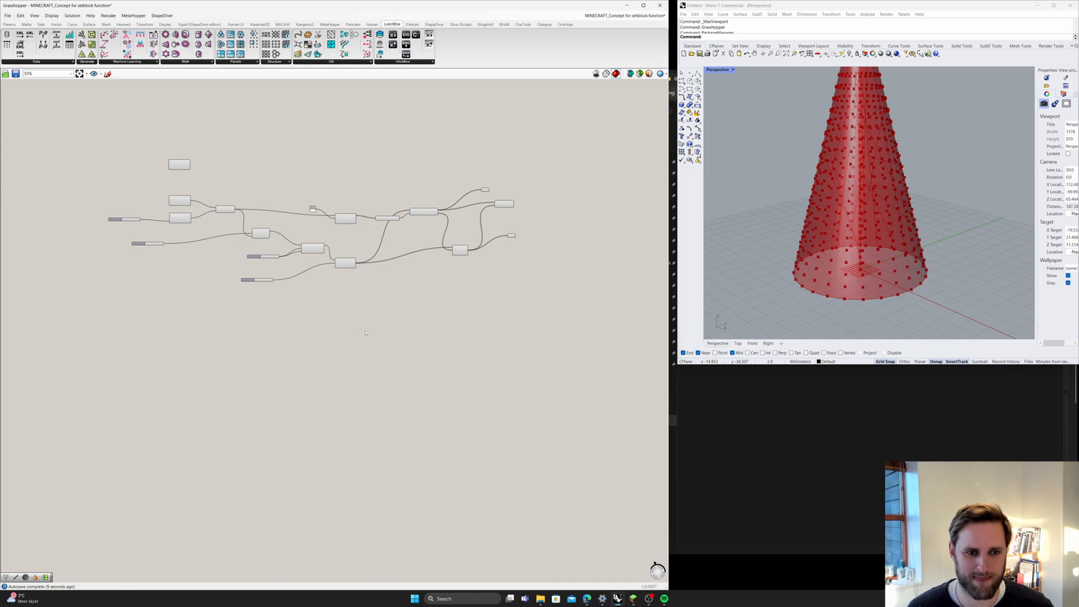
scroll(422, 310, "down", 10)
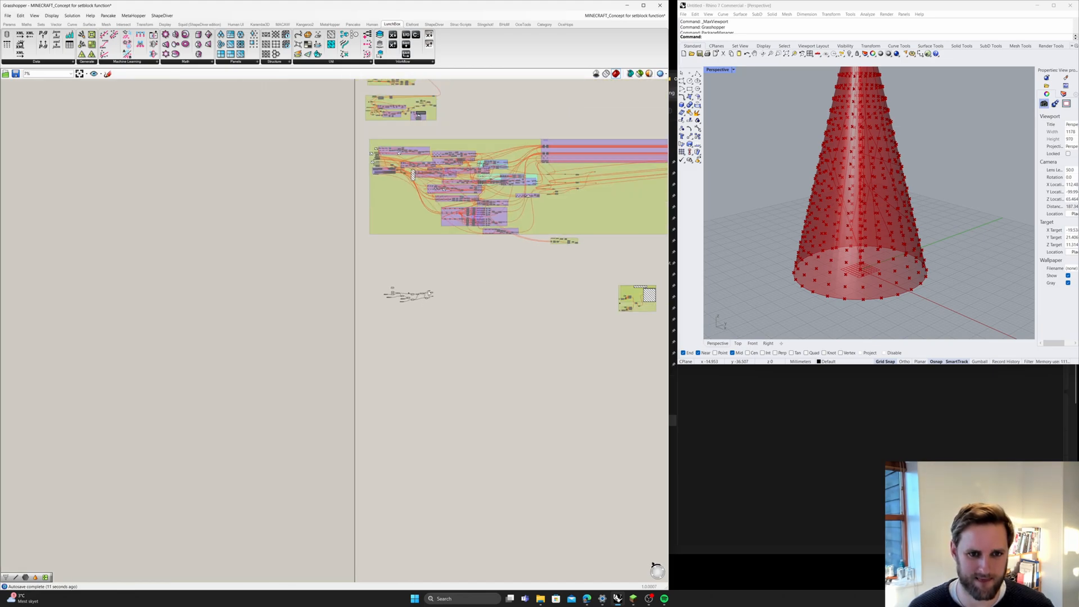
- Move the pasted reference components from the top of the canvas to the empty area below the tree definition
scroll(465, 264, "down", 2)
right_click_drag(464, 264, 456, 318)
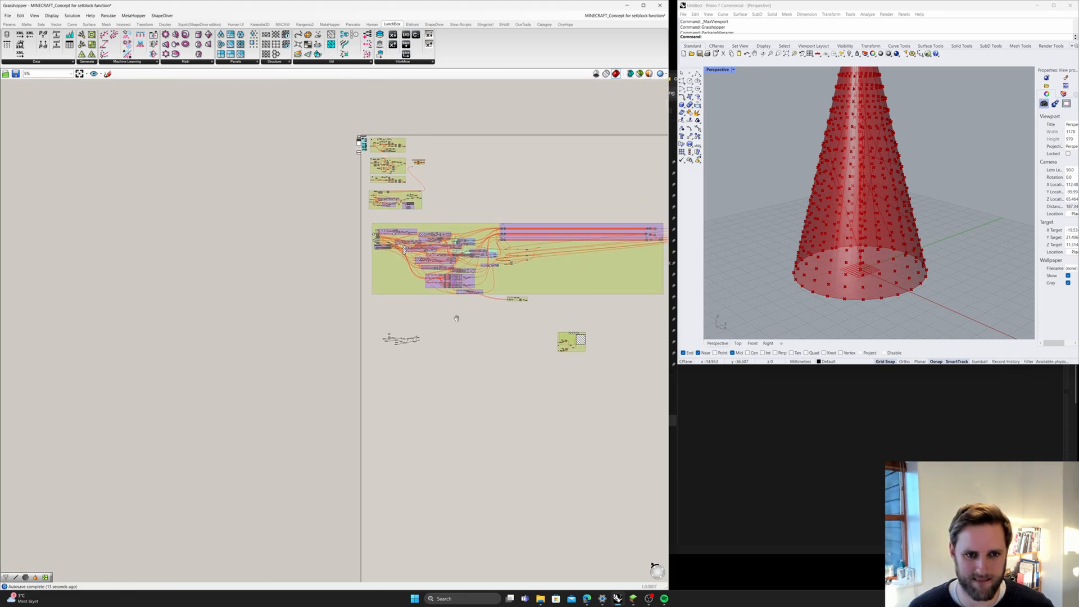
key("alt")
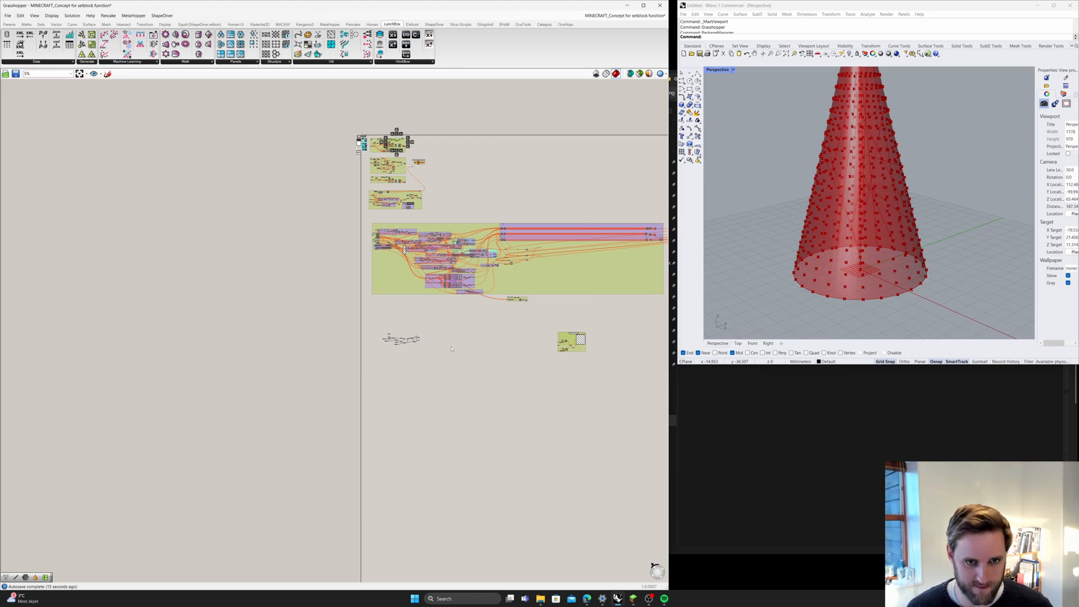
scroll(396, 147, "up", 5)
left_click_drag(395, 145, 477, 520)
scroll(477, 520, "up", 8)
- Spread out the reference copy's Divide Curve, Create RTree and RTree Closest Point components so their wiring is readable
left_click(354, 397)
left_click_drag(337, 337, 273, 345)
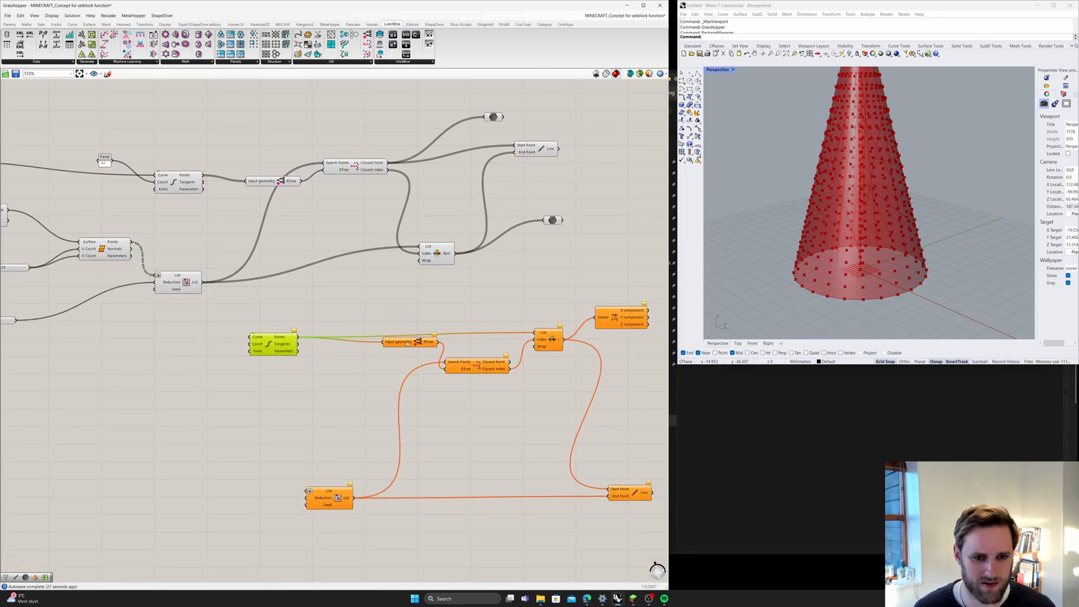
left_click_drag(407, 342, 363, 359)
mouse_move(476, 373)
left_mouse_down()
mouse_move(461, 374)
mouse_move(489, 377)
left_mouse_up()
left_click(540, 342)
- Wire Divide Curve's Points into List Item's List, List Item's output into Line's Start Point, and the reduced List into its End Point
left_click(429, 237)
left_click_drag(415, 248, 416, 222)
left_click(414, 265)
left_click_drag(204, 283, 516, 152)
left_click_drag(435, 223, 516, 145)
scroll(838, 257, "down", 4)
right_click_drag(840, 255, 811, 267)
scroll(809, 268, "up", 6)
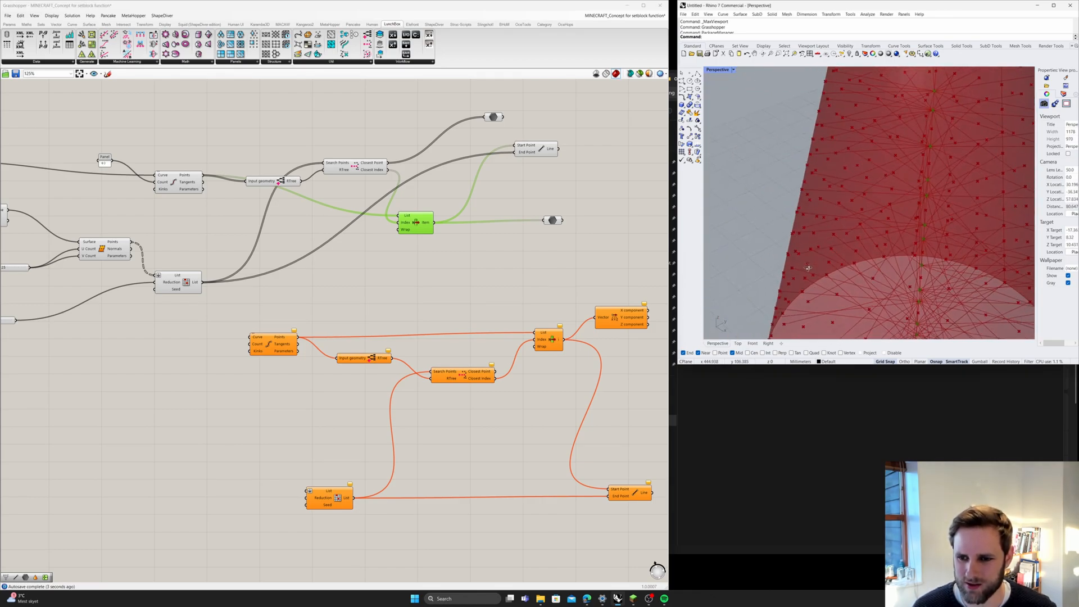
scroll(807, 268, "down", 10)
- Delete the orange reference copy of the closest-point components below the tree definition
left_click(448, 352)
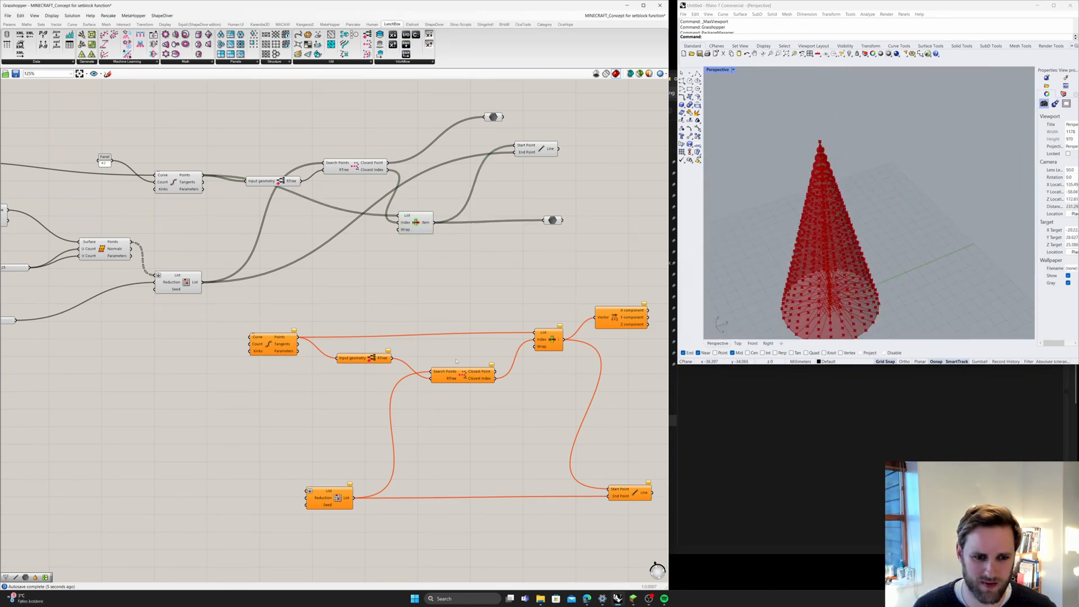
scroll(448, 351, "down", 3)
right_click_drag(448, 351, 352, 337)
left_click_drag(547, 451, 227, 324)
key("Delete")
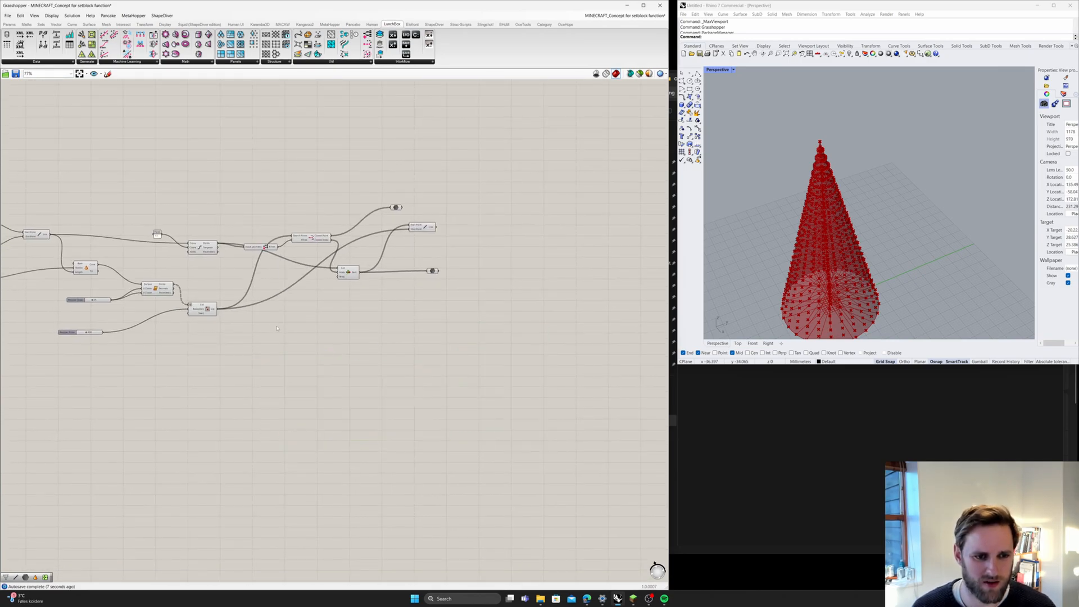
- Move the unconnected Construct Point component from the start of the tree definition to beside the final Line component
right_click_drag(277, 330, 414, 354)
left_click(564, 250)
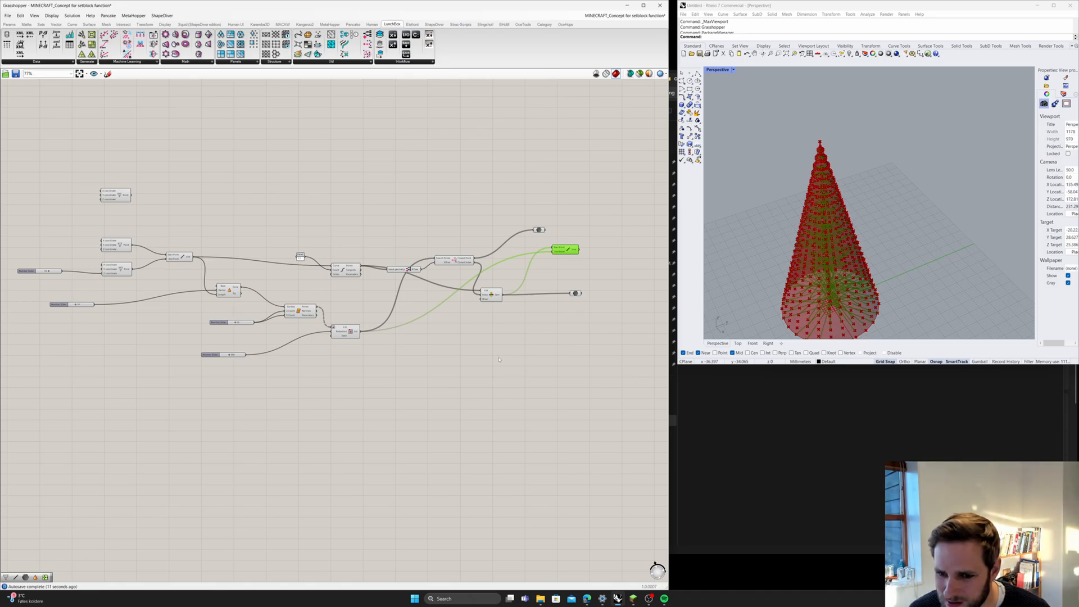
right_click_drag(472, 369, 518, 373)
left_click_drag(541, 352, 148, 144)
middle_click(368, 208)
left_click(214, 239)
left_click_drag(163, 198, 630, 219)
- Turn off the preview of all components upstream of the final Line component, from the base points to List Item
left_click_drag(538, 371, 143, 202)
middle_click(304, 233)
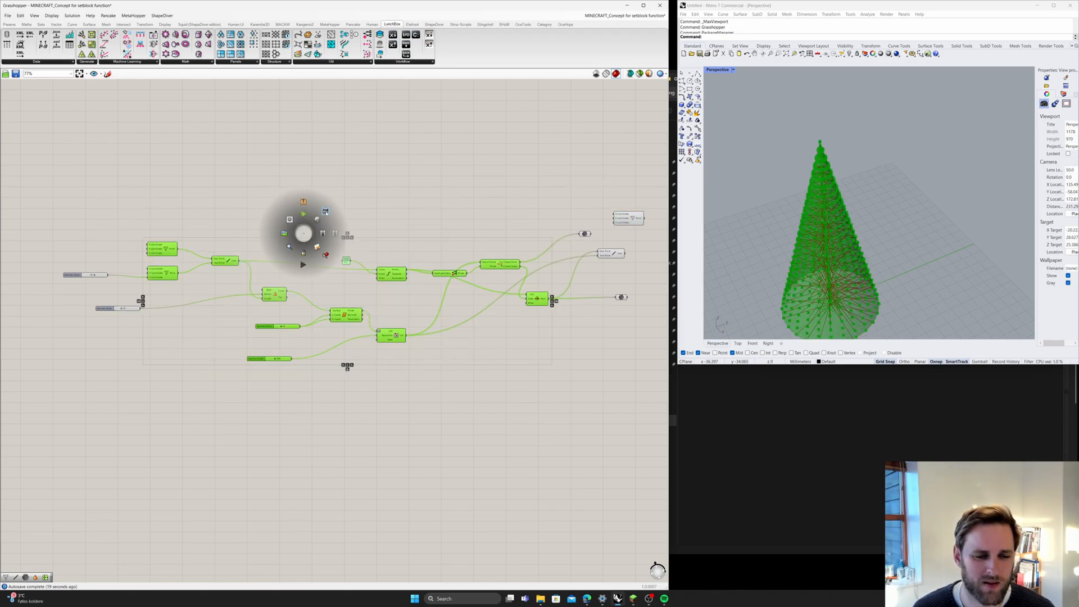
left_click(325, 211)
left_click(439, 225)
scroll(607, 303, "down", 1)
right_click_drag(657, 280, 584, 276)
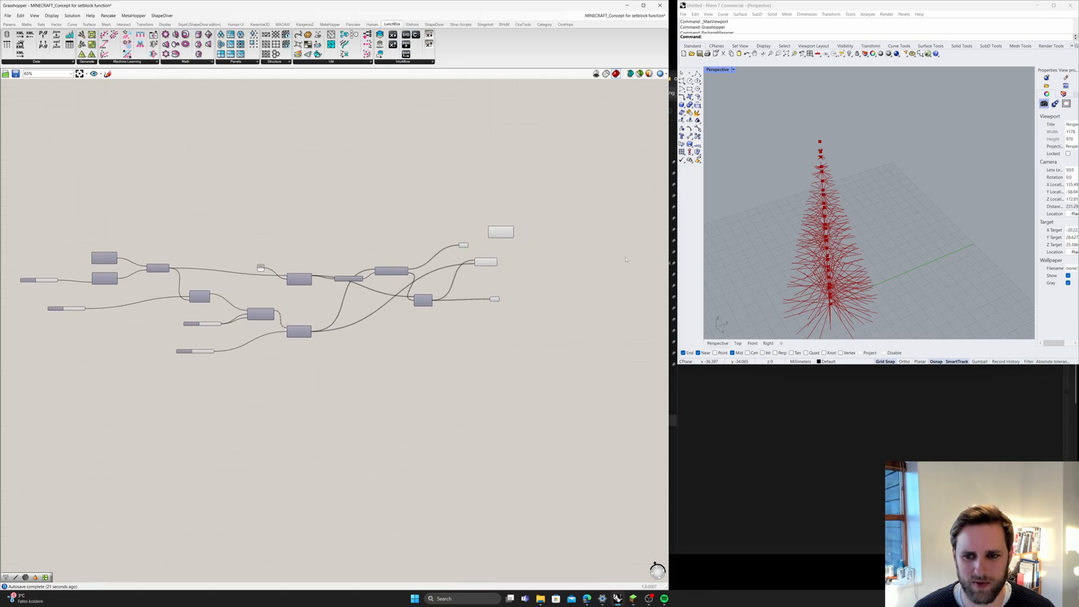
- Set the surface division count slider to 24 and the point reduction slider to about 312
scroll(208, 334, "up", 5)
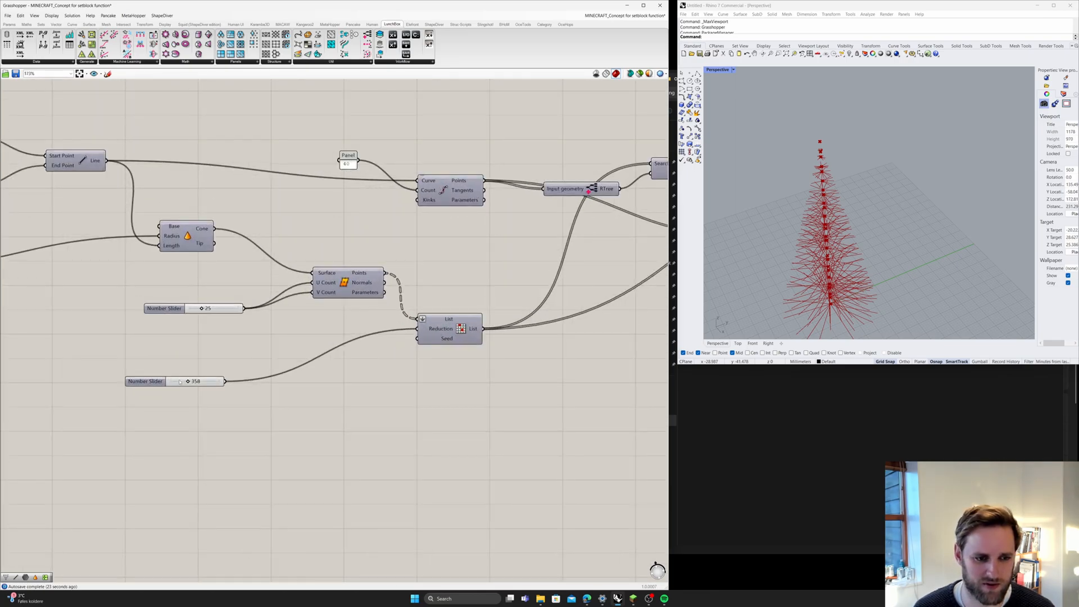
left_click_drag(188, 381, 189, 382)
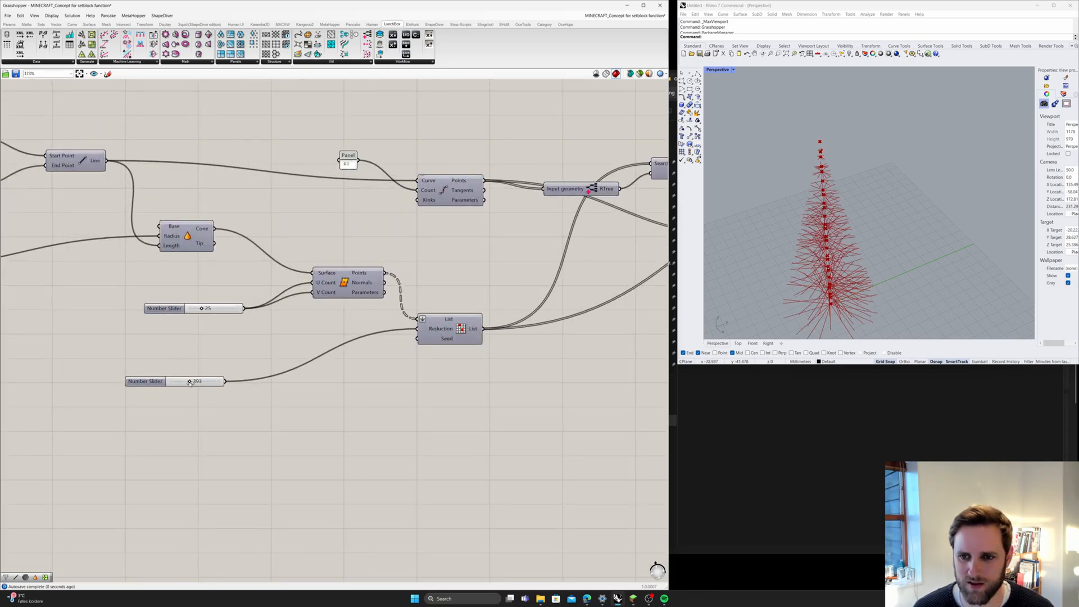
right_click_drag(827, 265, 683, 249)
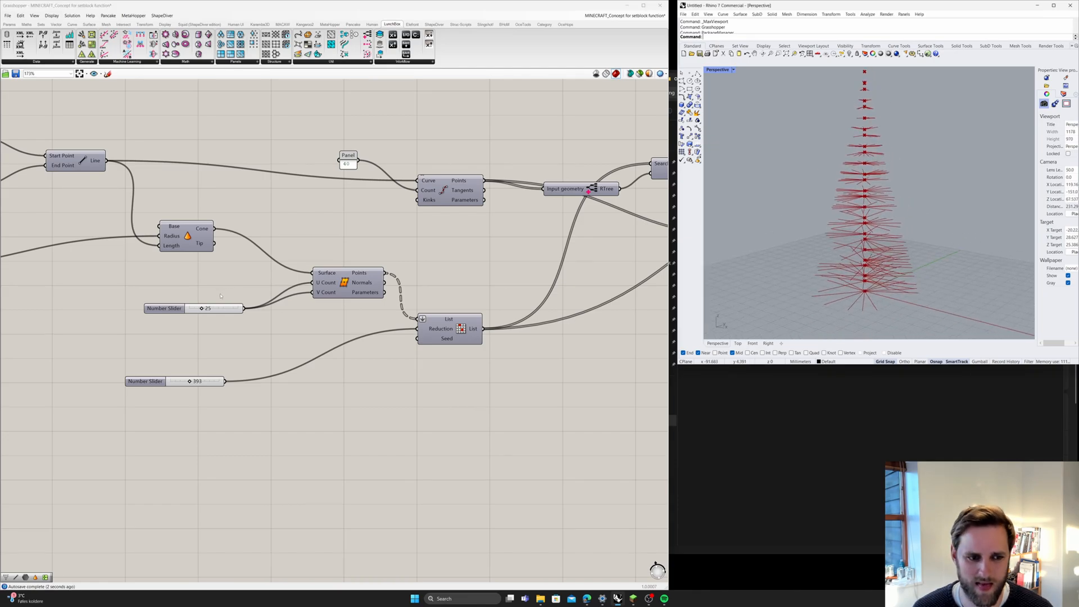
left_click_drag(202, 309, 204, 309)
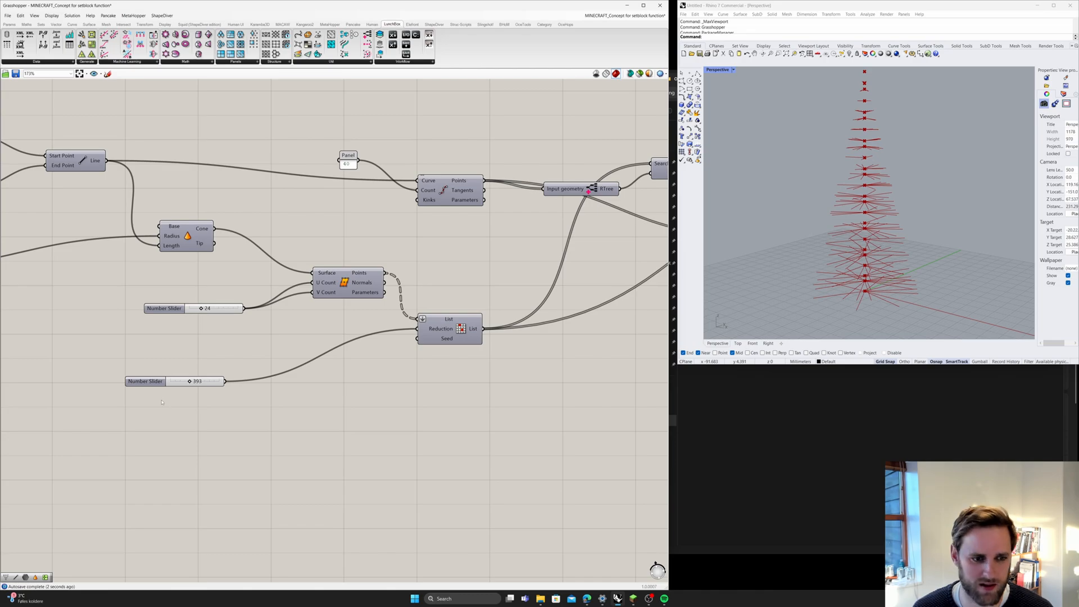
left_click_drag(190, 382, 185, 382)
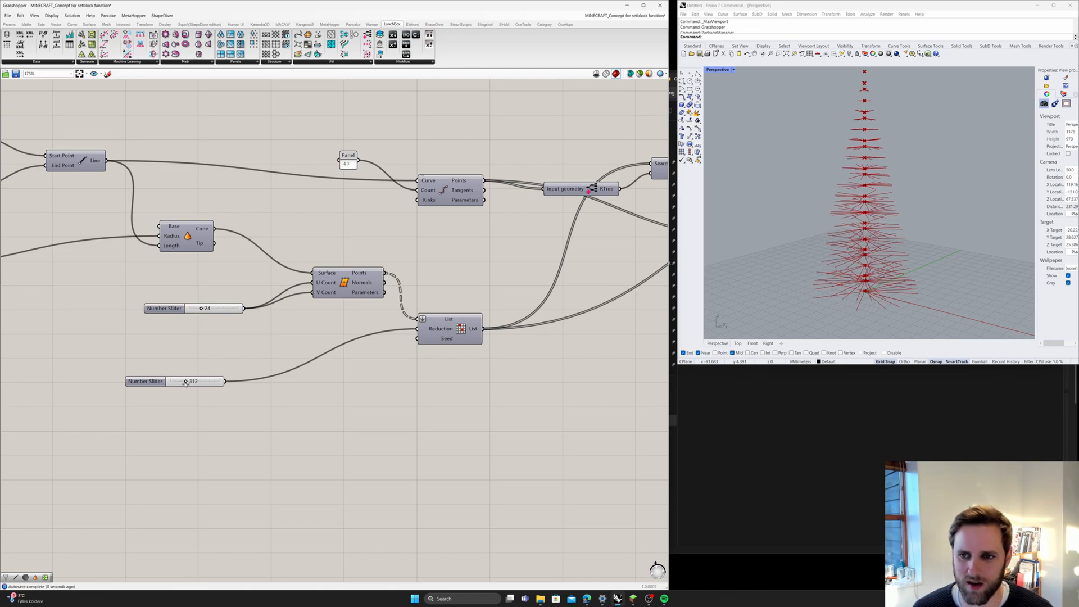
right_click_drag(960, 199, 918, 236)
- Reposition List Item, its Geometry parameter and the Line component to free space after List Item
scroll(587, 331, "down", 2)
right_click_drag(588, 330, 347, 303)
scroll(496, 317, "down", 2)
right_click_drag(496, 317, 370, 379)
right_click_drag(847, 292, 847, 254)
left_click(368, 399)
left_click_drag(332, 339, 347, 346)
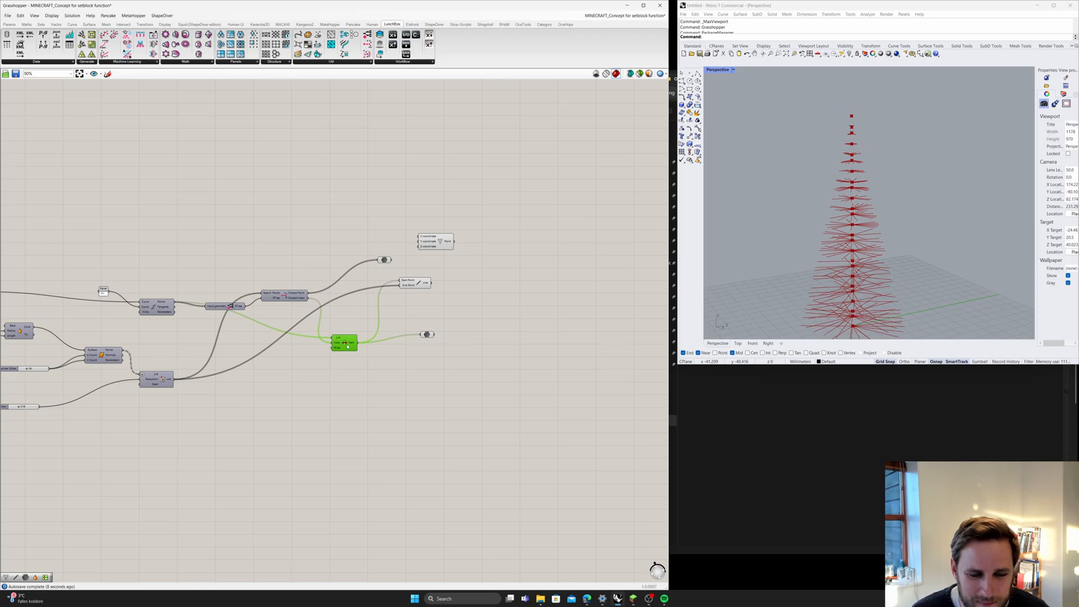
left_click_drag(426, 336, 427, 344)
left_click(344, 345)
left_click_drag(416, 283, 459, 290)
right_click_drag(808, 277, 840, 272)
scroll(479, 352, "down", 2)
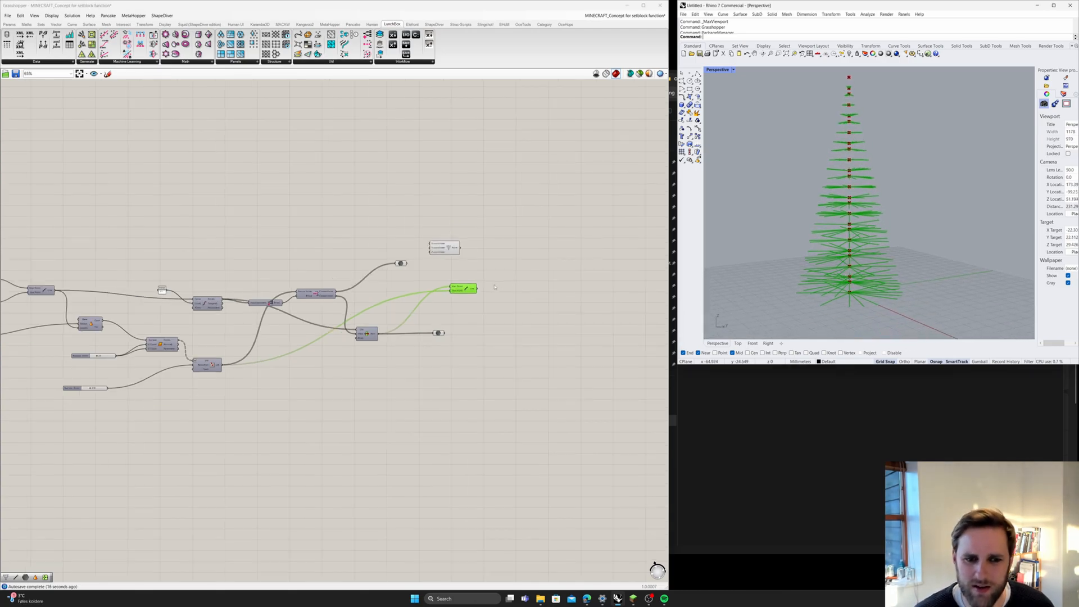
left_click_drag(460, 279, 502, 266)
- Add a Deconstruct point component and wire List Item's Item output into its Point input
double_click(479, 331)
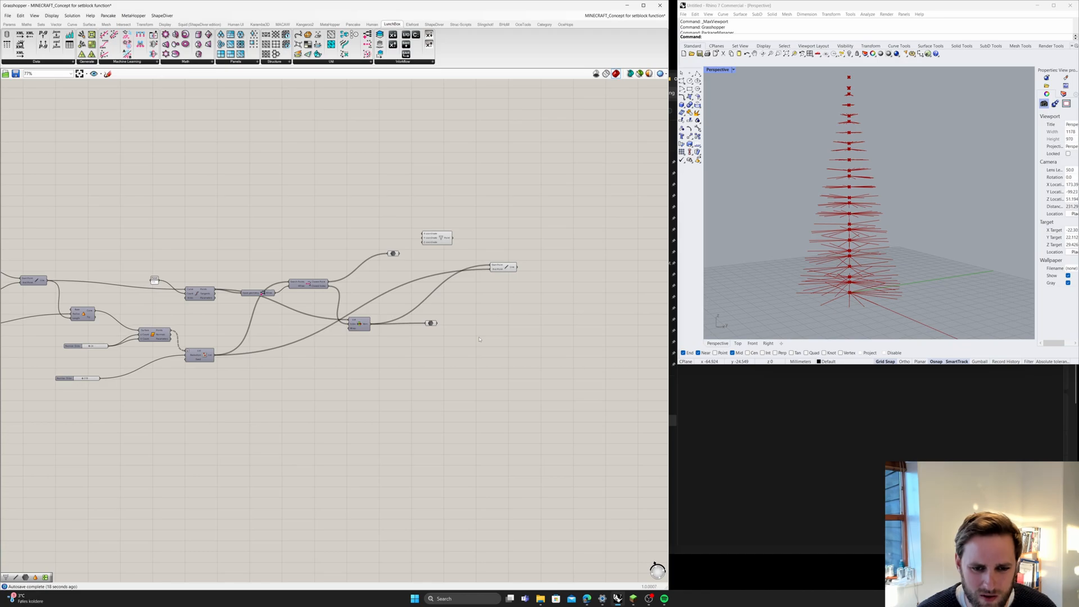
type("deconstr")
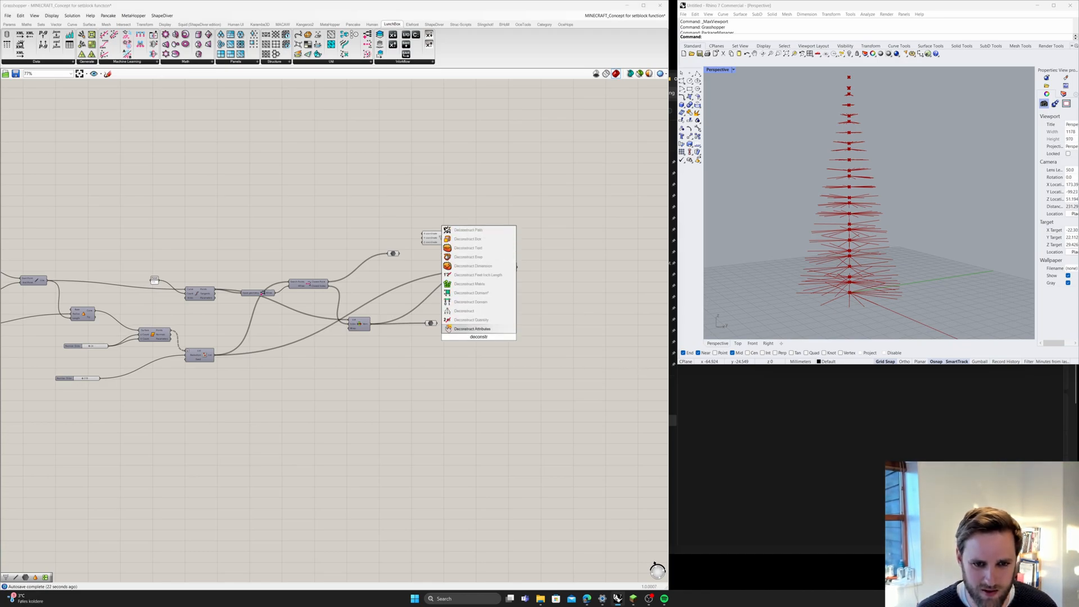
left_click(466, 310)
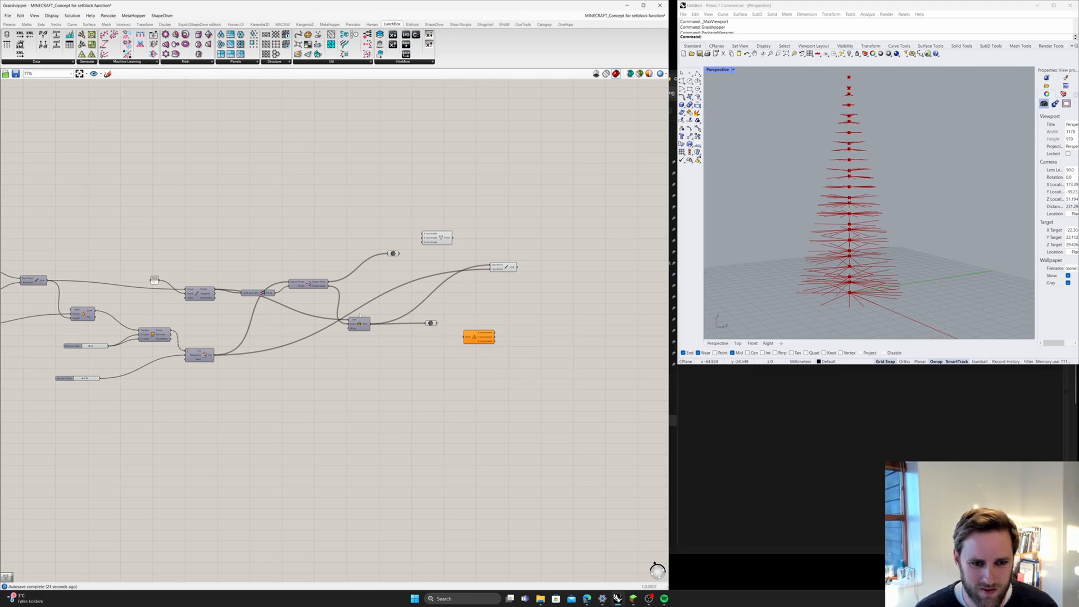
left_click_drag(371, 324, 441, 349)
- Duplicate Construct Point beside Deconstruct and wire the X and Y components into its X and Y coordinates
left_click(440, 241)
key("ctrl+c")
key("ctrl+v")
left_click_drag(449, 246, 502, 338)
scroll(479, 359, "up", 3)
right_click_drag(481, 361, 446, 382)
left_click_drag(409, 359, 483, 358)
left_click(461, 416)
- Add a number slider starting at 0 and wire it into the new Construct Point's Z coordinate
double_click(402, 409)
type("0")
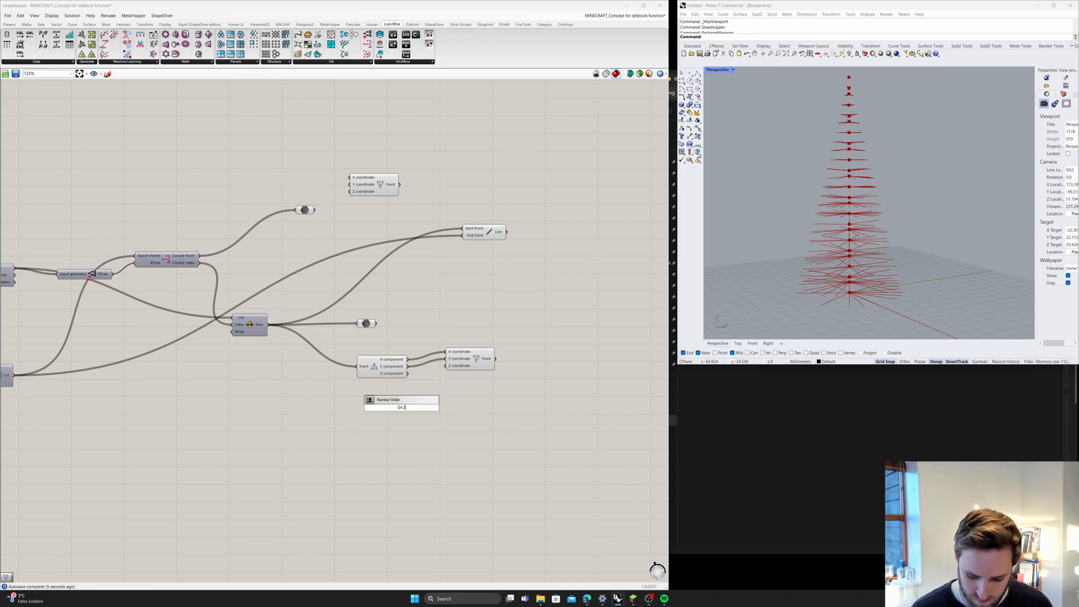
key("Return")
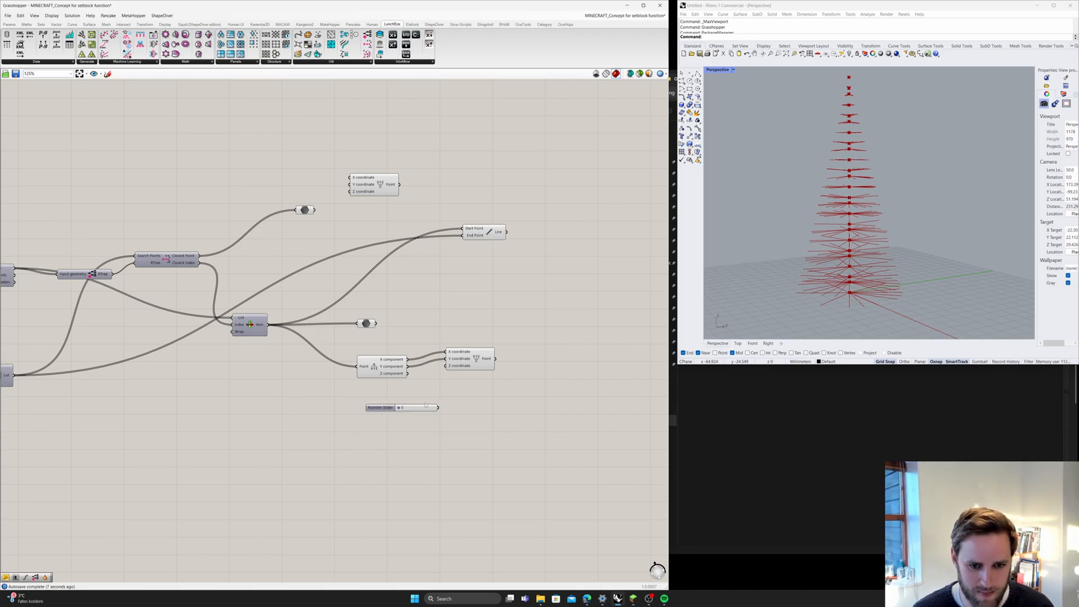
left_click_drag(441, 410, 447, 371)
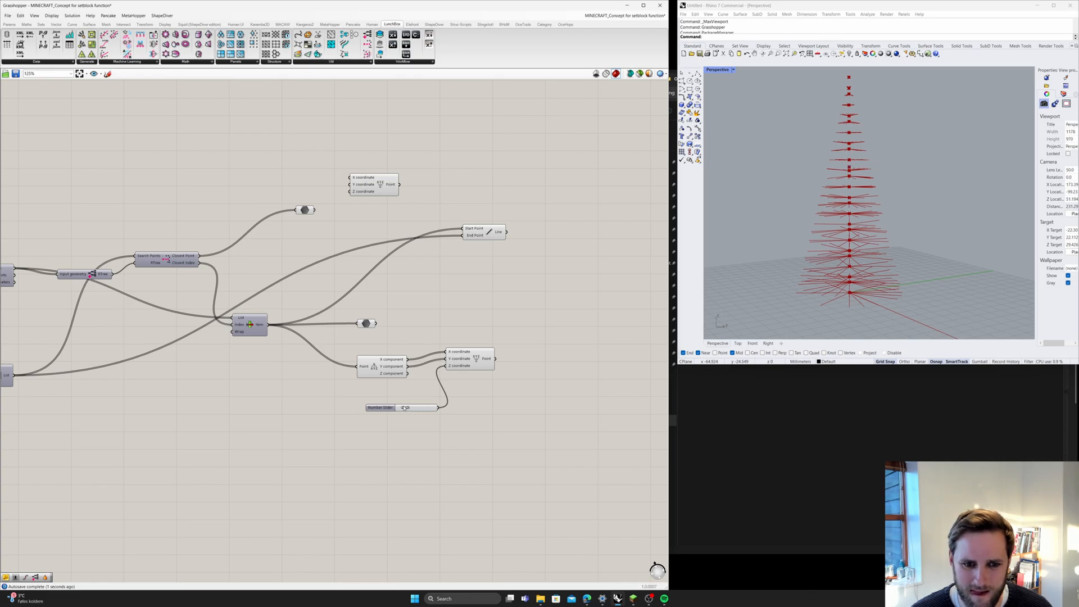
left_click_drag(498, 361, 496, 309)
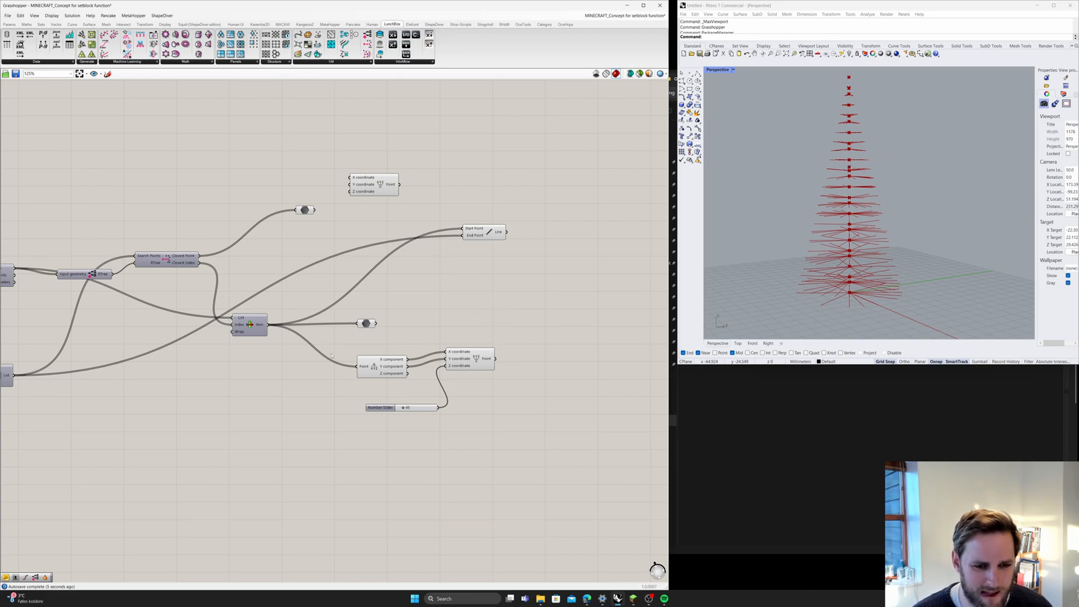
- Align Deconstruct with the new Construct Point and move the Z slider clear below them
mouse_move(366, 368)
left_click_drag(375, 371, 367, 357)
left_click_drag(380, 407, 351, 415)
left_click_drag(389, 360, 389, 367)
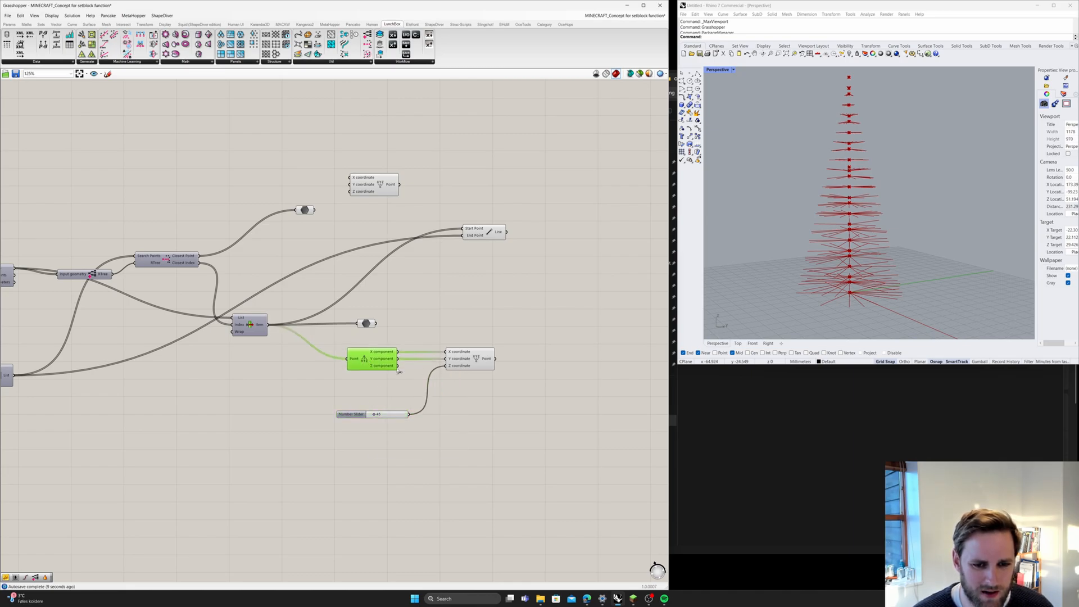
- Graft the Z coordinate input of the new Construct Point
right_click(451, 367)
left_click(472, 415)
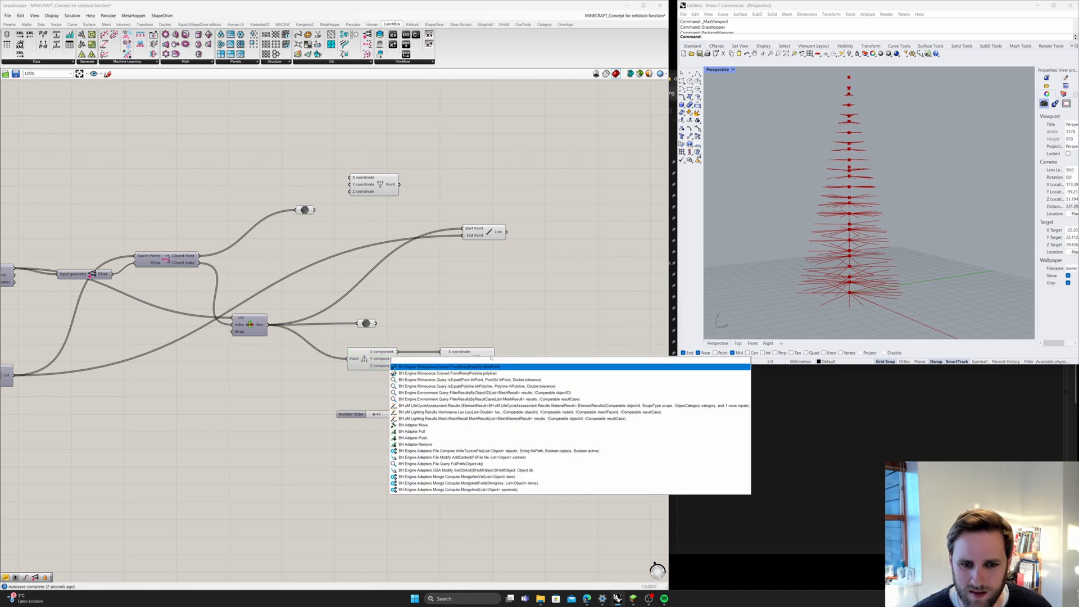
left_click(477, 358)
- Wire the new Construct Point's output into Line's Start Point and remove the graft from its Z coordinate input
left_click_drag(496, 358, 463, 229)
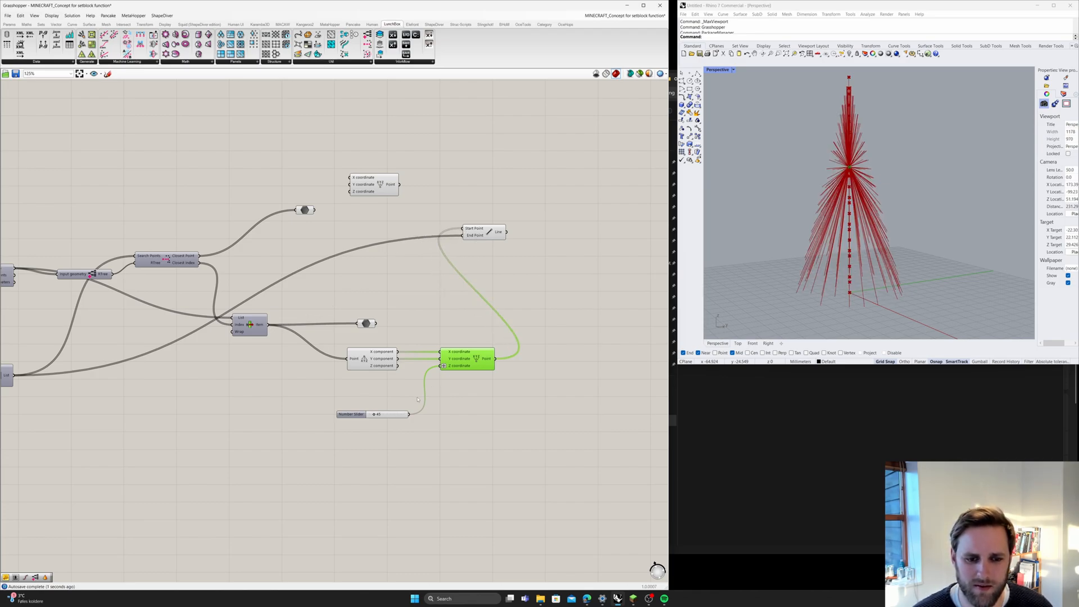
right_click(444, 365)
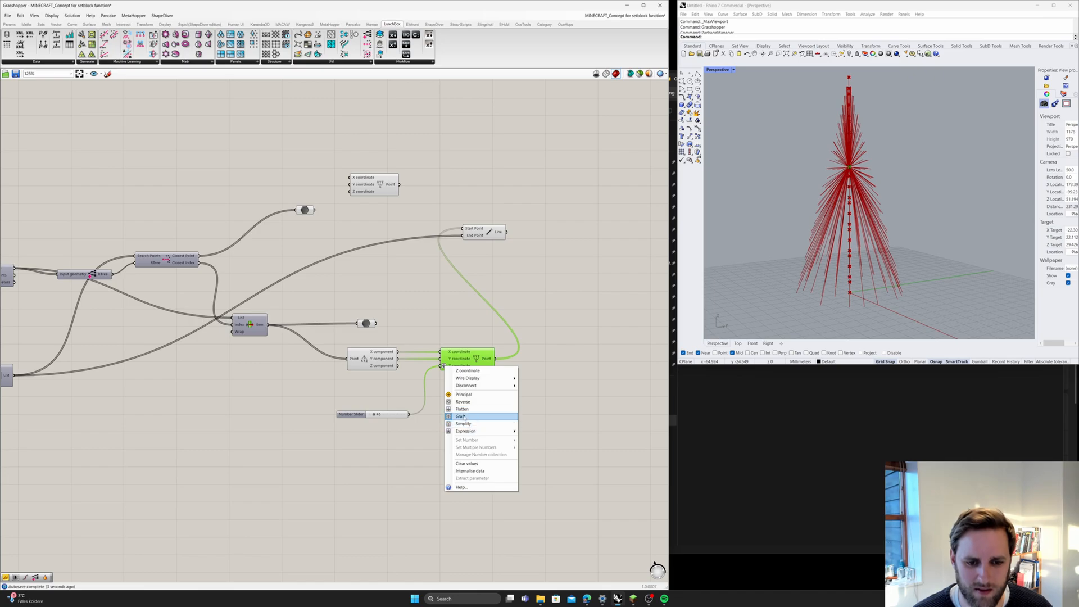
left_click(463, 415)
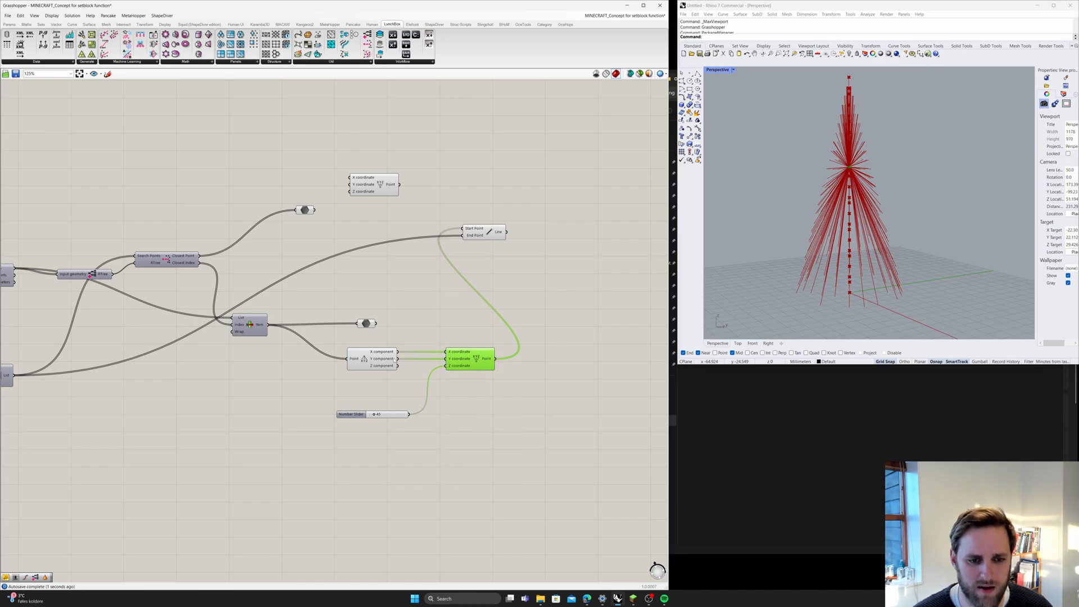
- Add an Addition component summing Deconstruct's Z component and the slider, feed its Result into the Z coordinate, and lower the slider value
mouse_move(384, 369)
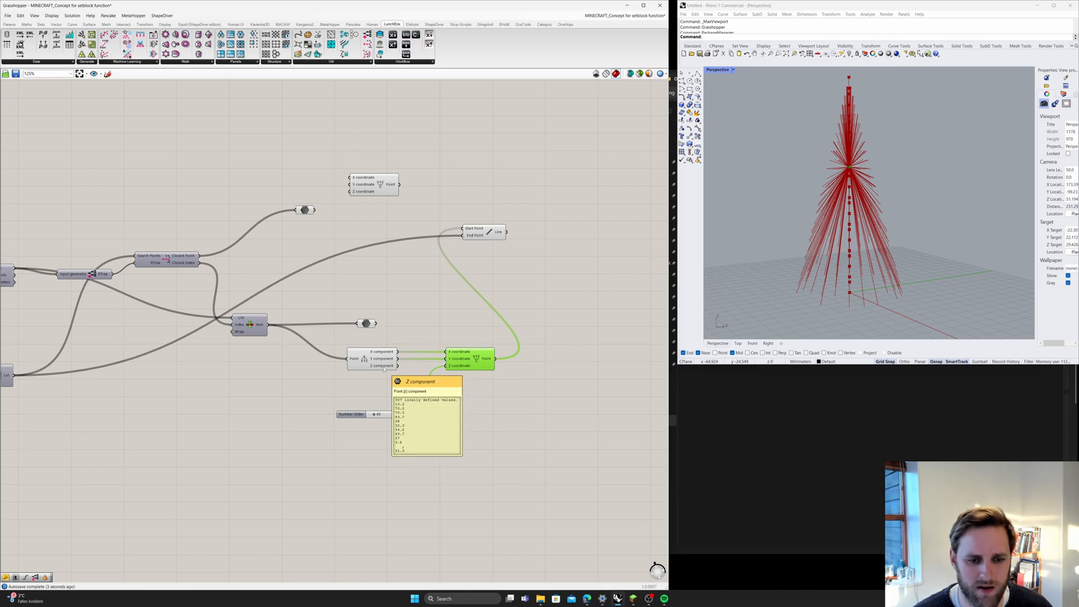
mouse_move(462, 369)
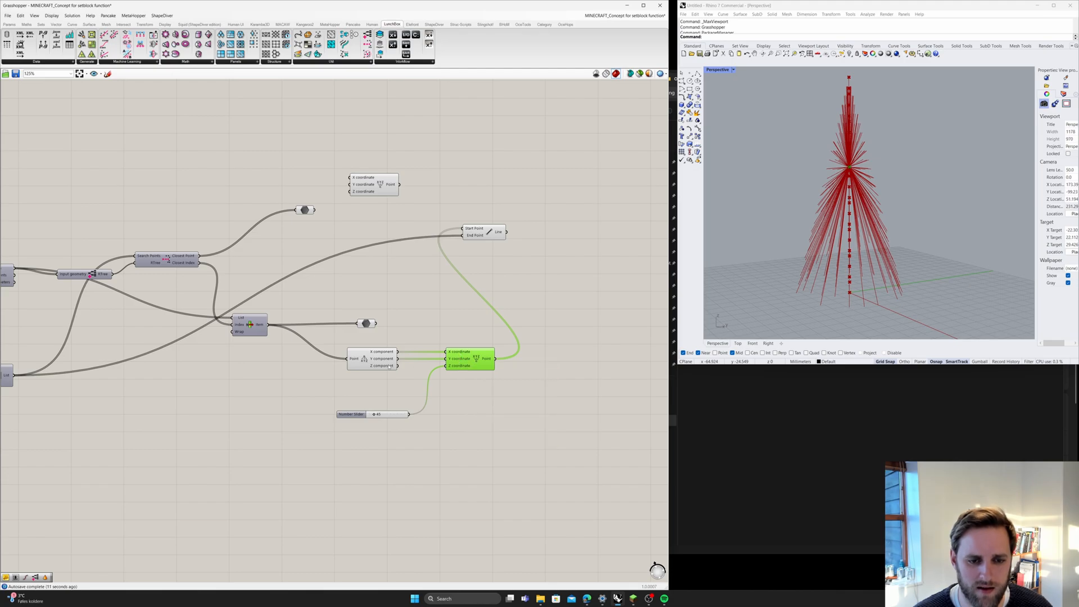
left_click_drag(349, 414, 303, 459)
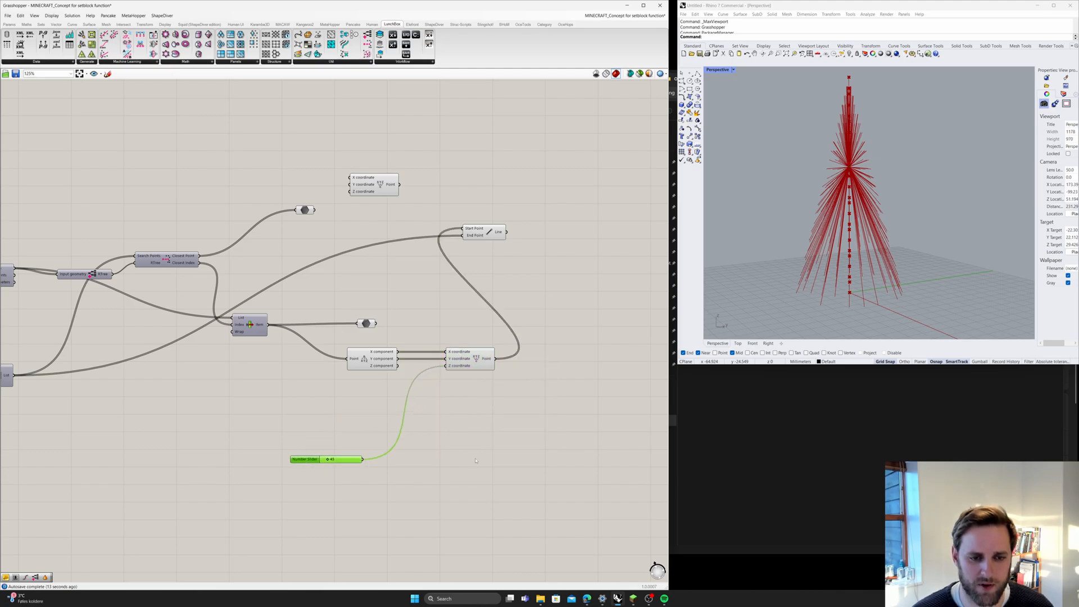
double_click(431, 418)
type("add")
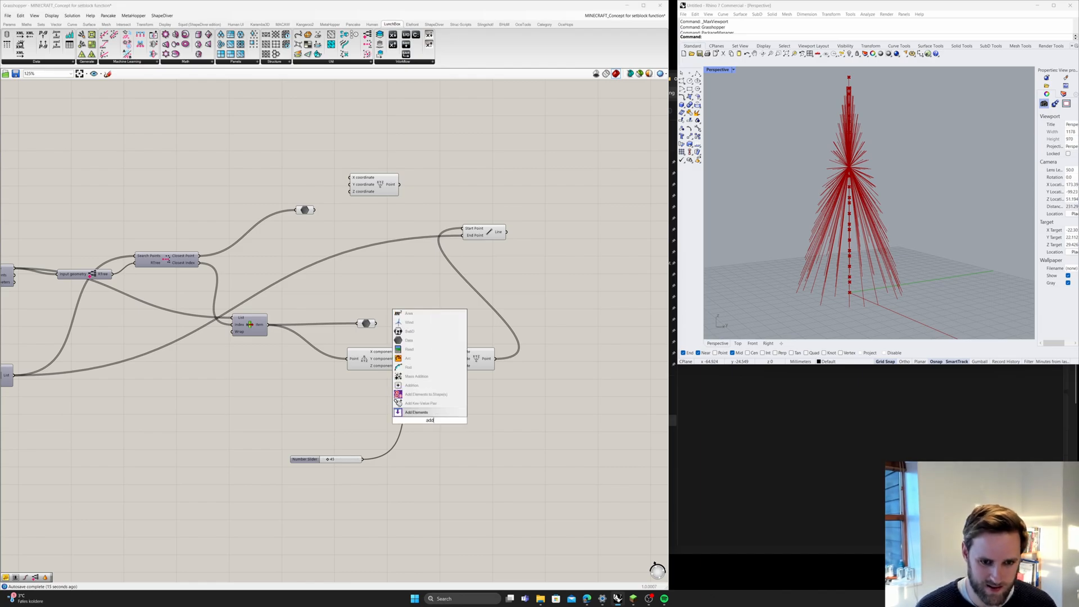
key("Return")
left_click_drag(398, 366, 415, 417)
left_click_drag(362, 459, 422, 397)
left_click_drag(328, 460, 324, 460)
- Set the numeric domain of the slider feeding the Addition component from -40 to 40
left_click(311, 461)
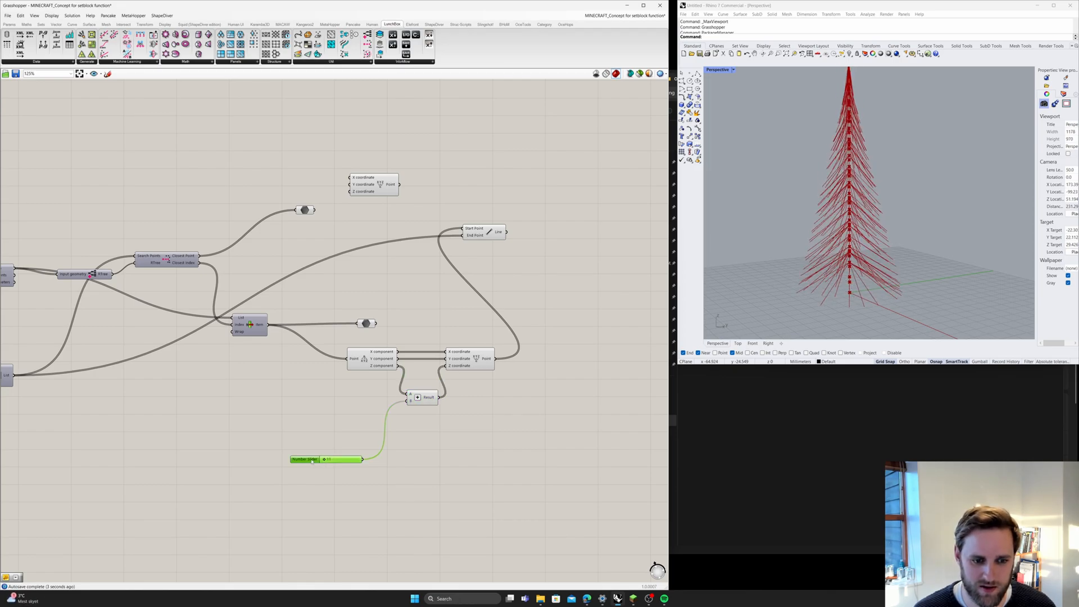
double_click(312, 460)
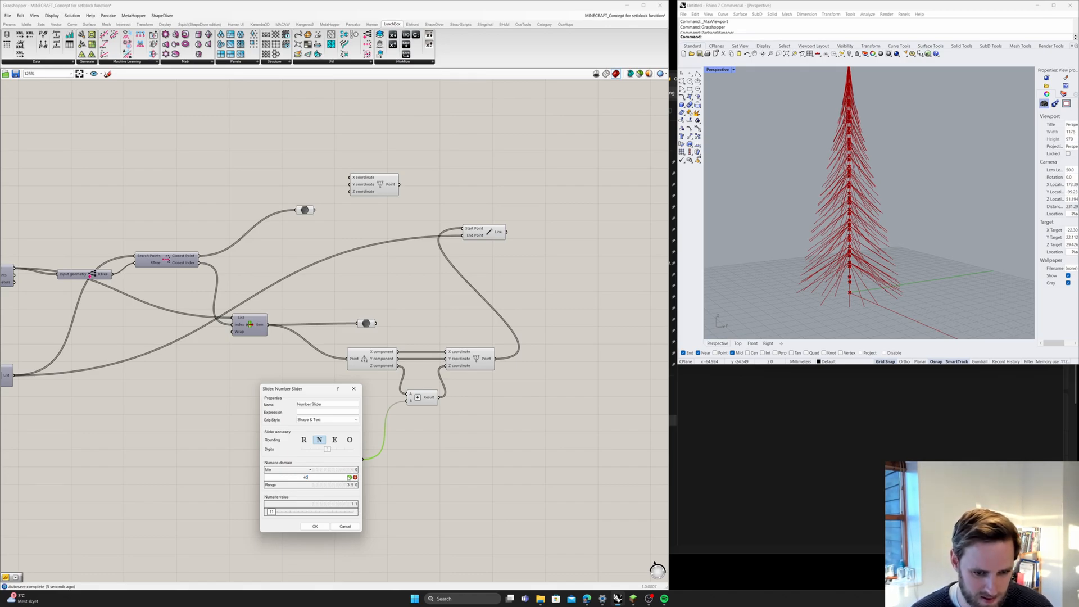
left_click(349, 477)
left_click(348, 470)
type("-40")
key("Return")
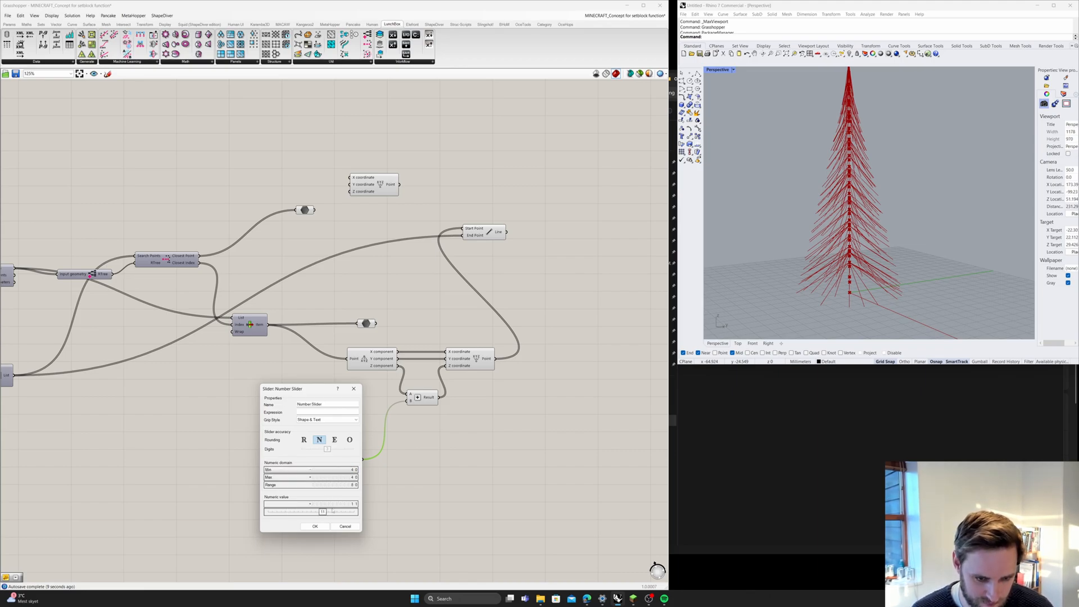
left_click(314, 525)
- Lower the Z offset slider to a small negative value and move it closer beneath the Addition component
left_click_drag(346, 460, 339, 460)
scroll(823, 322, "down", 4)
right_click_drag(840, 321, 843, 319)
left_click(359, 444)
left_click_drag(307, 461, 307, 436)
left_click(363, 465)
scroll(369, 467, "down", 2)
right_click_drag(371, 480, 419, 457)
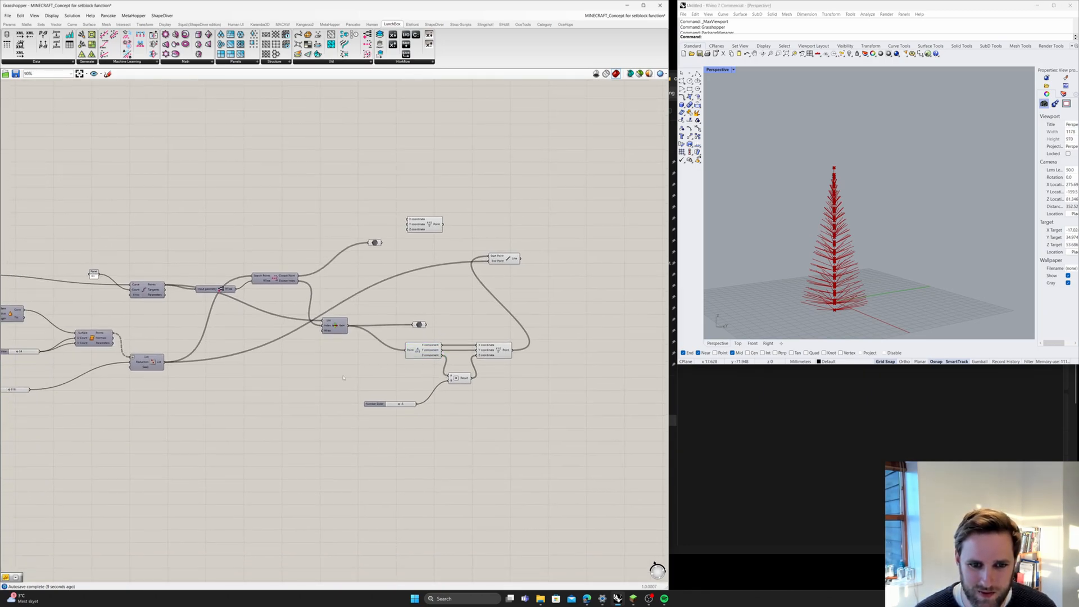
scroll(829, 315, "up", 7)
scroll(831, 295, "down", 9)
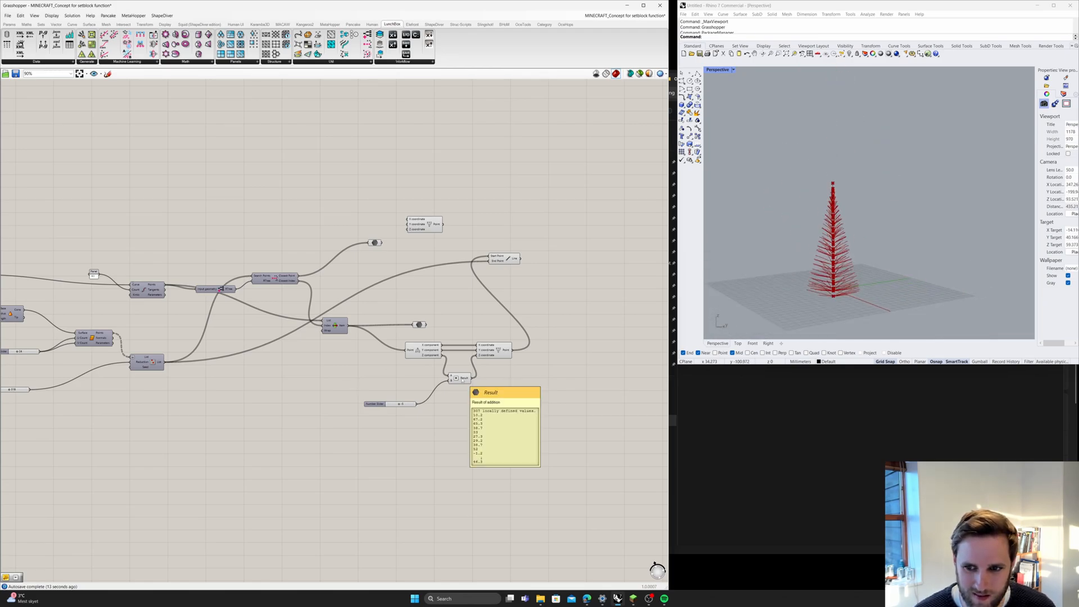
scroll(400, 404, "up", 3)
left_click_drag(399, 405, 399, 404)
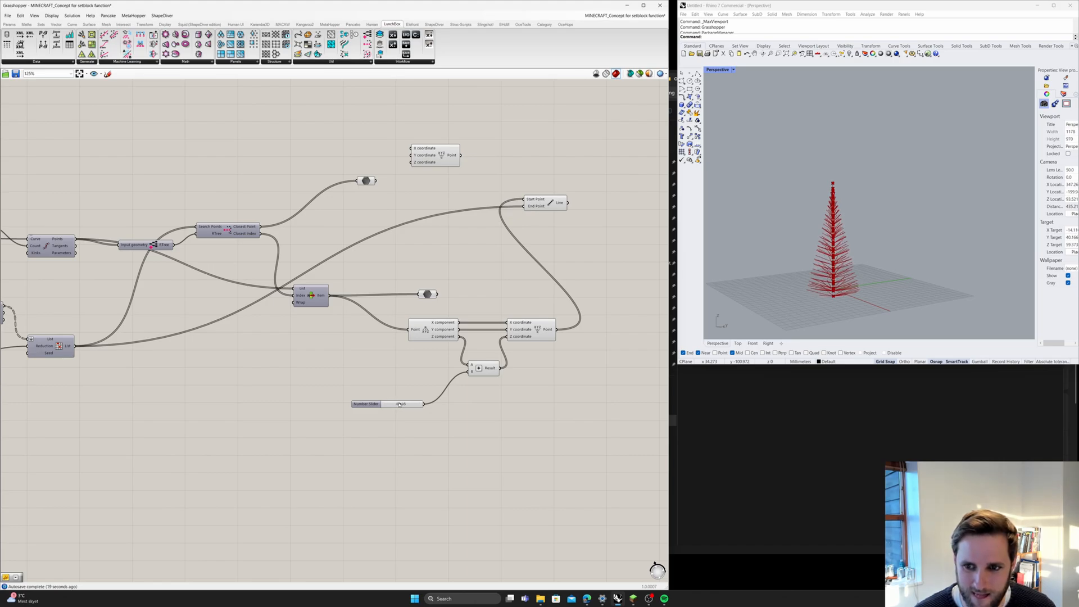
- Move the branch Line component down, closer to the Construct Point that feeds its Start Point
right_click_drag(440, 427, 354, 447)
left_click(465, 223)
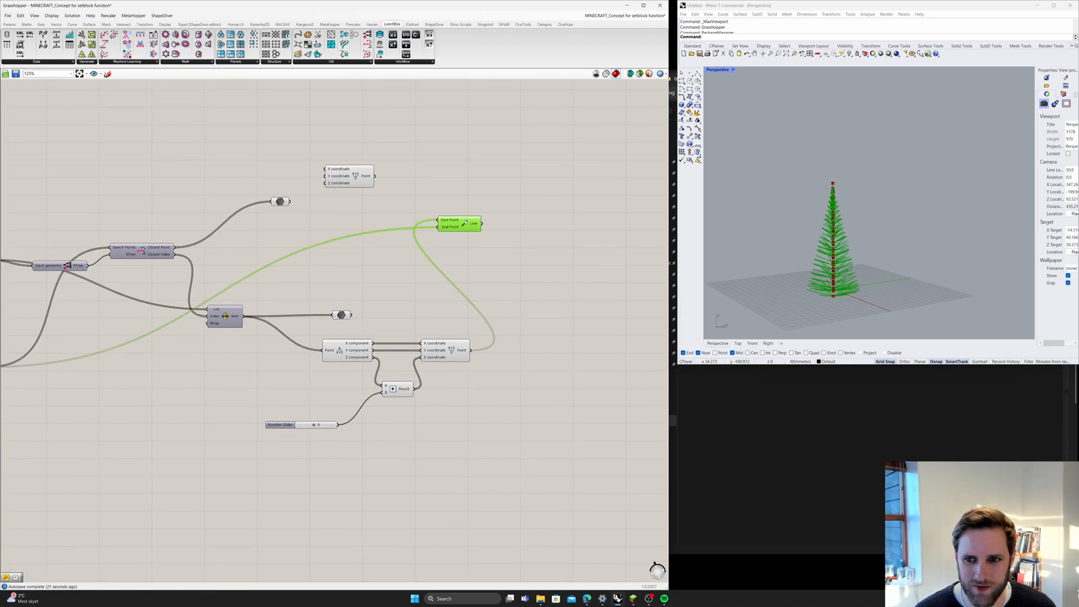
left_click_drag(465, 229, 486, 257)
left_click(444, 393)
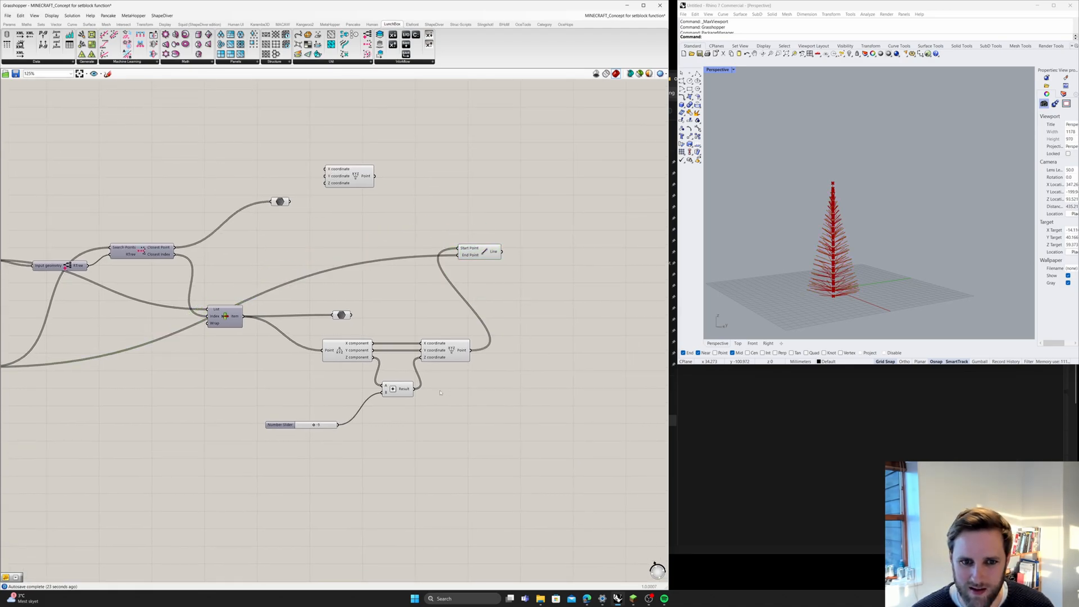
- Turn on the preview of the original trunk Line component near the start of the definition
scroll(440, 394, "down", 4)
right_click_drag(373, 443, 435, 425)
scroll(368, 402, "up", 3)
right_click_drag(368, 401, 559, 400)
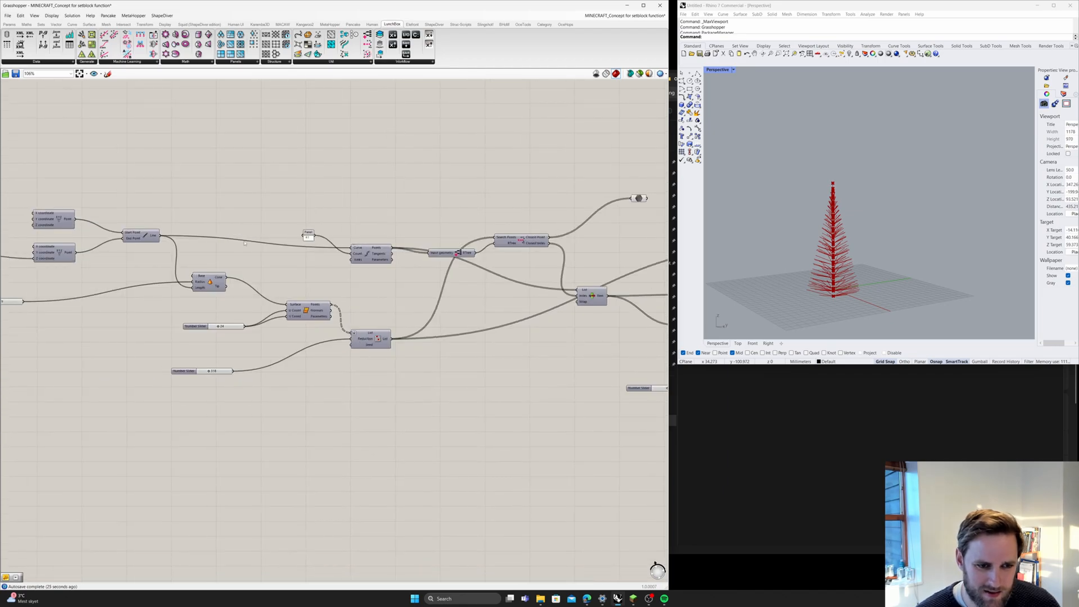
right_click_drag(297, 270, 345, 293)
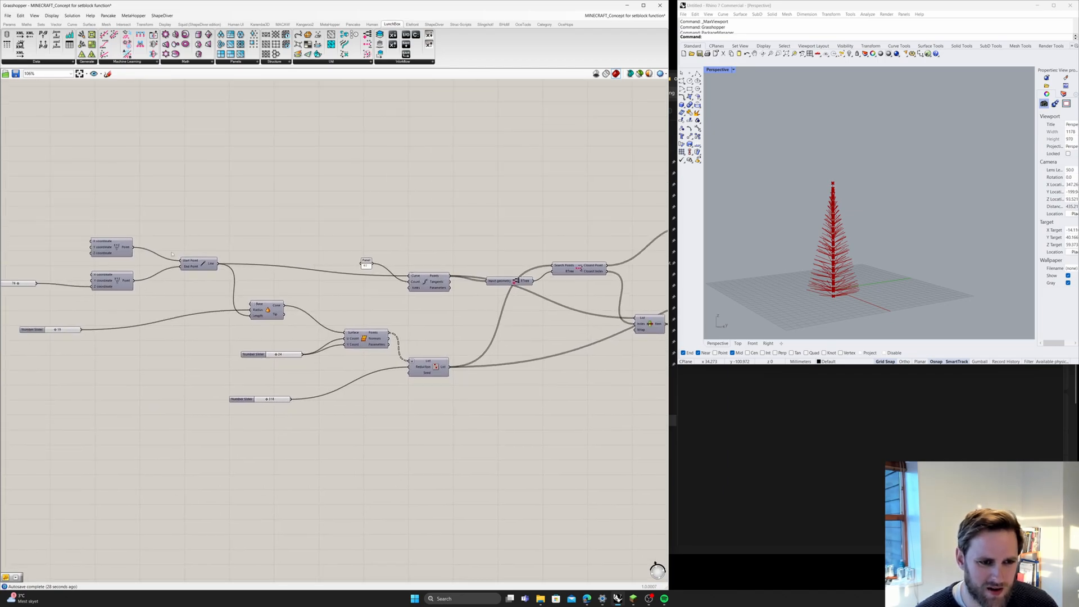
left_click(204, 266)
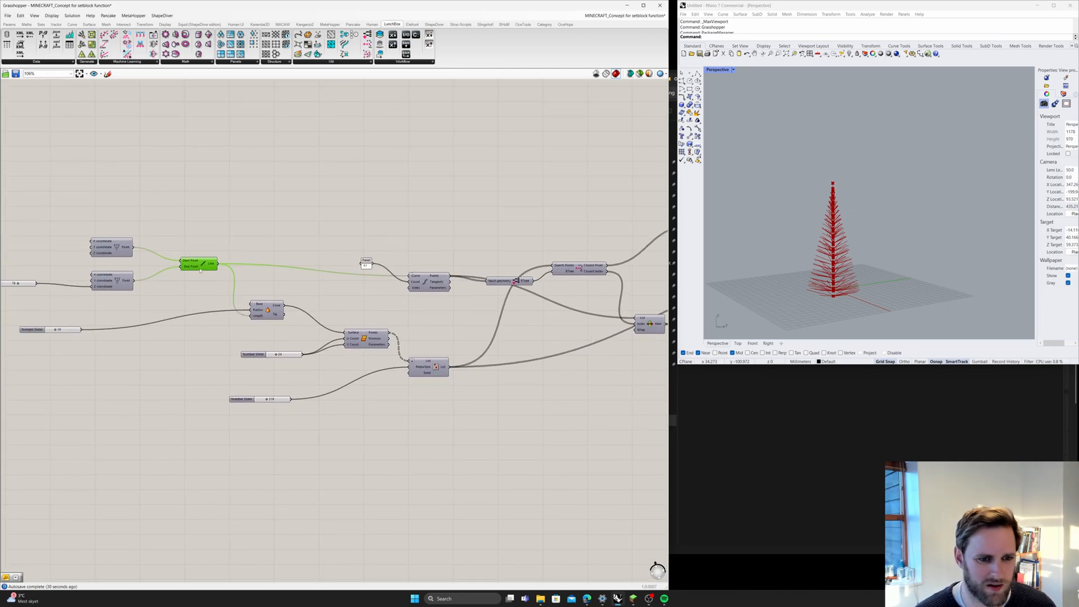
middle_click(201, 277)
left_click(223, 254)
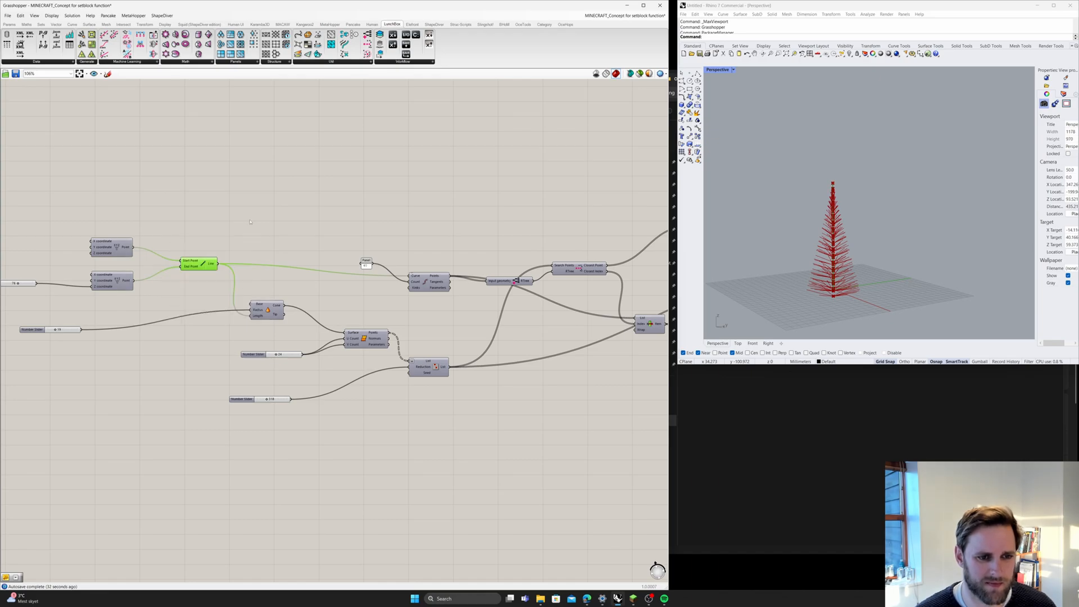
- Add a Data parameter above the trunk Line component and name it trunk
double_click(253, 255)
type("data")
key("Return")
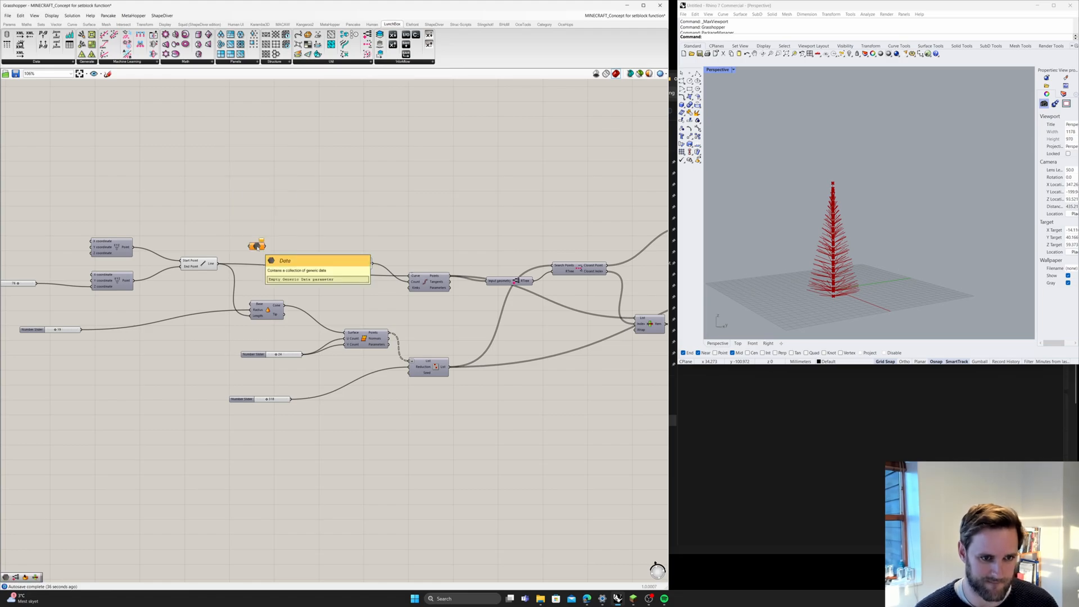
right_click(257, 246)
type("N")
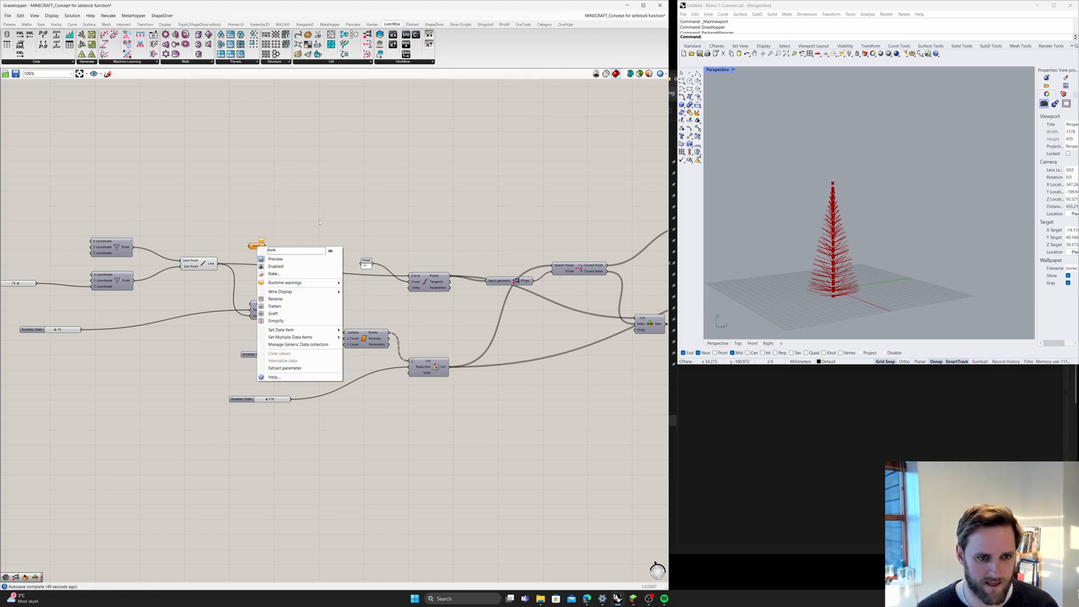
key("Return")
- Wire the original trunk Line's output into the trunk parameter and place the parameter below the Z offset slider
left_click_drag(219, 264, 607, 456)
right_click_drag(564, 487, 221, 448)
left_click_drag(264, 417, 399, 406)
left_click(479, 406)
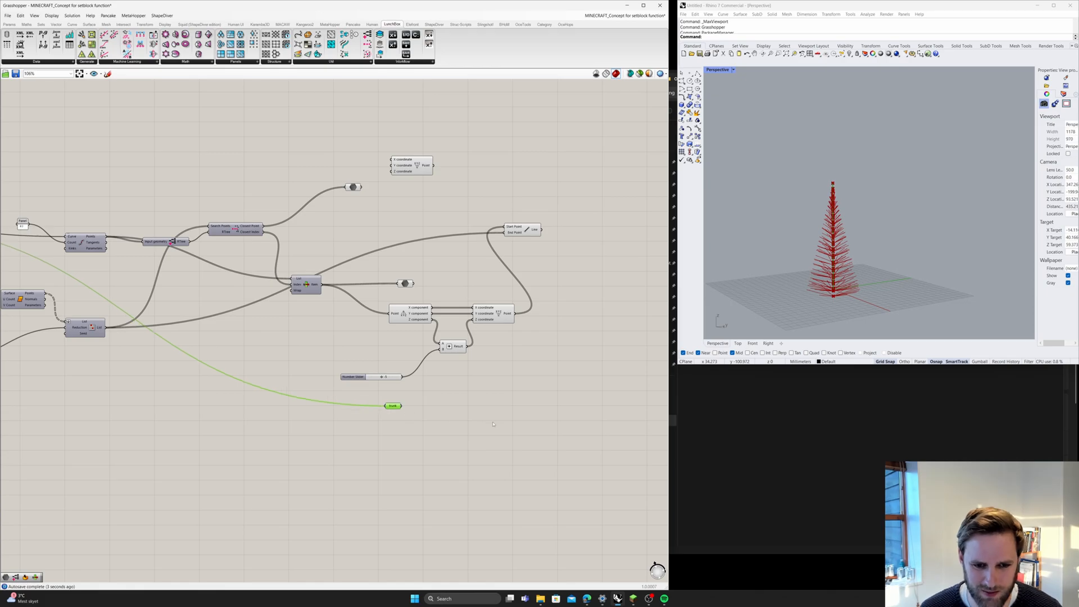
left_click(472, 409)
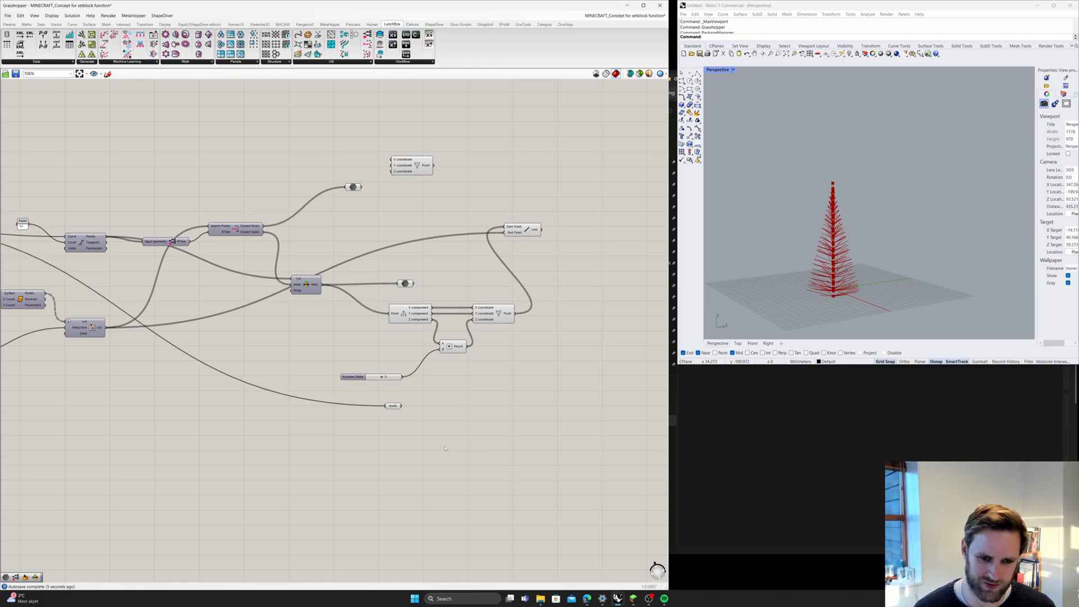
- Add a Move component beside the trunk parameter and wire trunk into its Geometry input
double_click(480, 406)
type("move")
key("Return")
left_click_drag(478, 405, 480, 410)
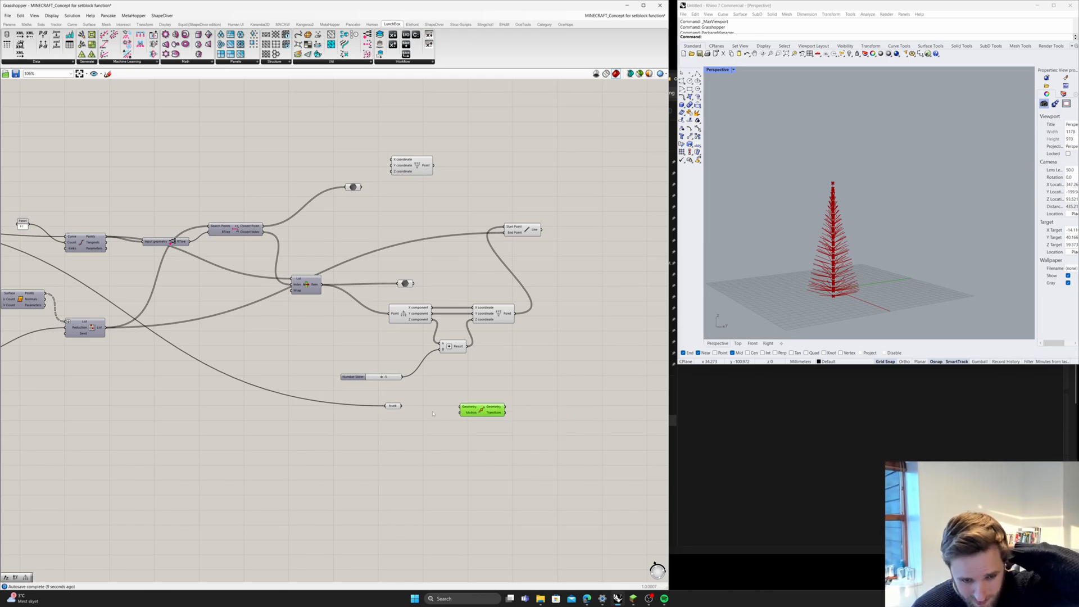
left_click_drag(404, 406, 504, 415)
- Add a Unit Z component, feed the Z offset slider into its Factor, and connect its Unit vector to Move's Motion input
left_click(392, 445)
double_click(389, 433)
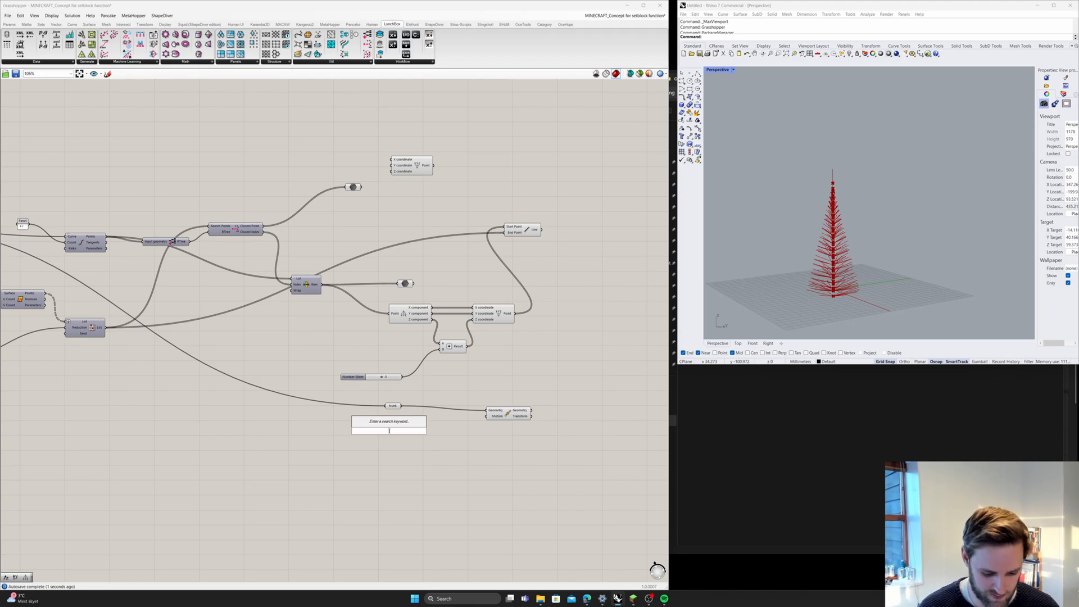
type("unit z")
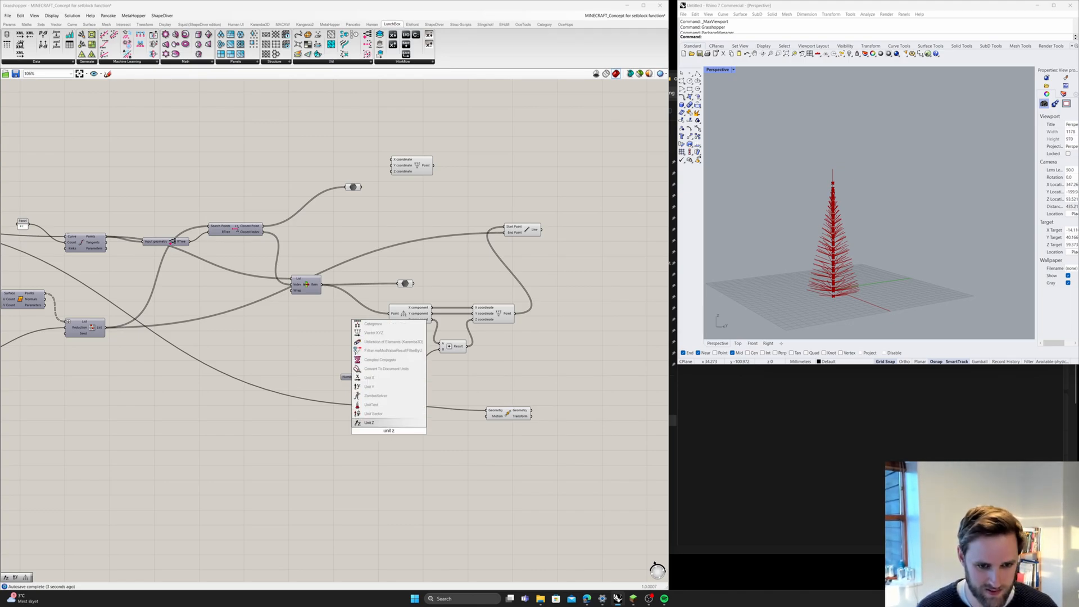
key("Return")
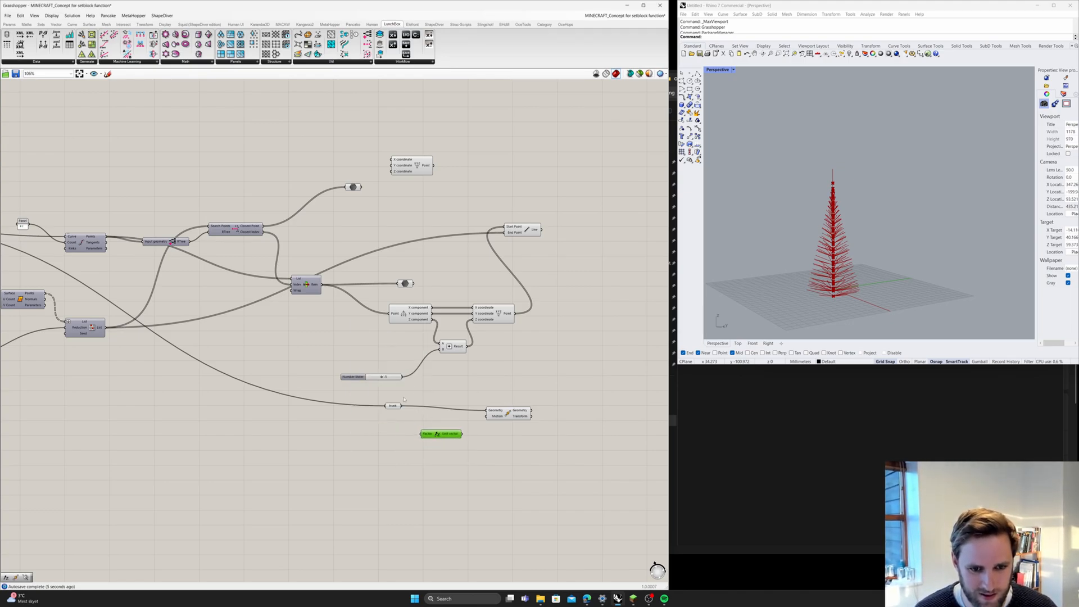
left_click_drag(402, 376, 424, 433)
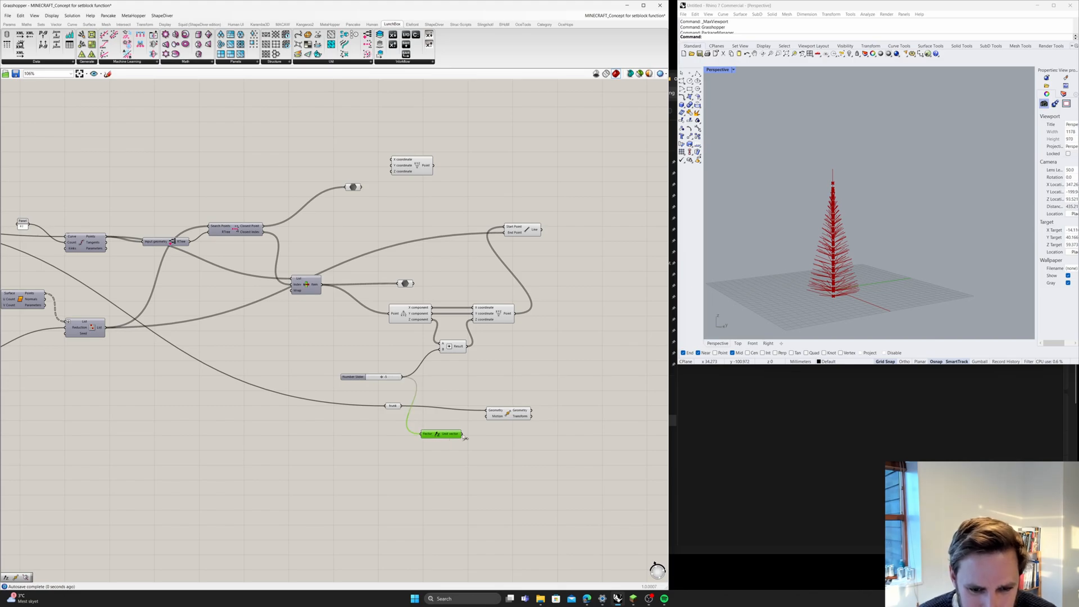
left_click(515, 408)
scroll(837, 272, "up", 5)
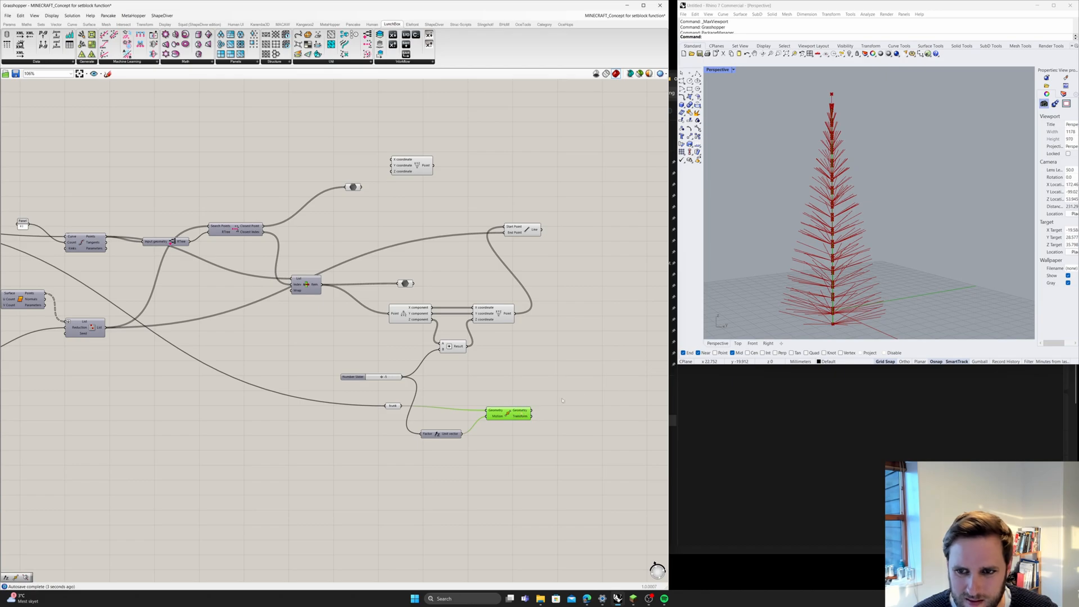
- Shift the Move component closer to the trunk parameter and Unit Z
scroll(846, 259, "down", 3)
right_click_drag(860, 269, 849, 281)
left_click(511, 418)
left_click_drag(511, 417, 491, 413)
left_click(441, 434)
left_click(495, 450)
- Add an Extend Curve component past Move and wire Move's Geometry output into its Curve input
double_click(539, 408)
type("exten")
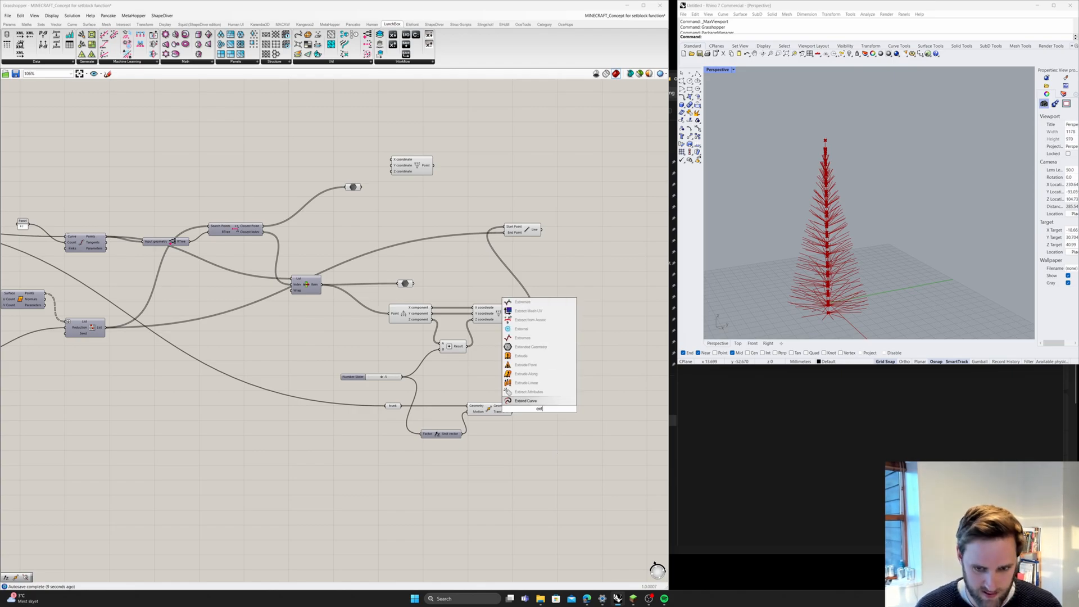
key("Return")
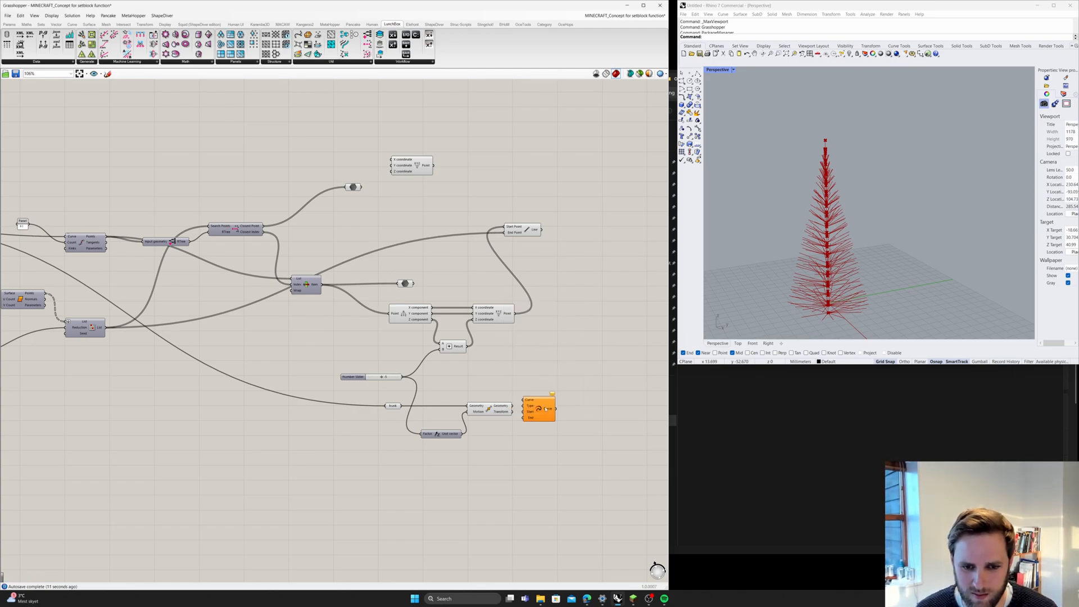
left_click_drag(544, 406, 567, 434)
left_click_drag(515, 409, 549, 428)
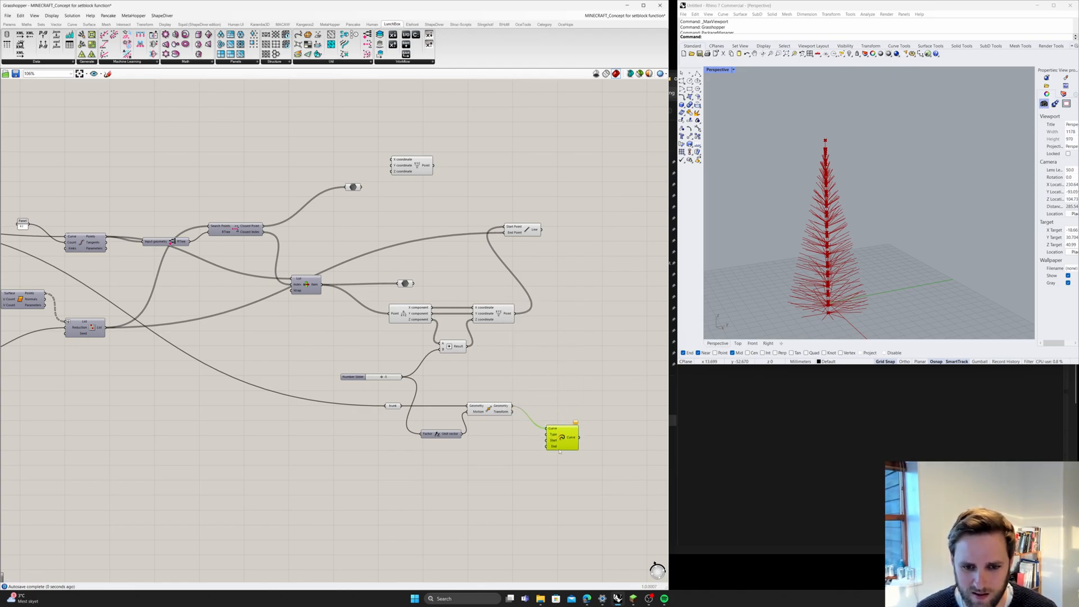
- Add a 0 to 10 number slider and wire it into both the Start and End inputs of Extend Curve
double_click(486, 466)
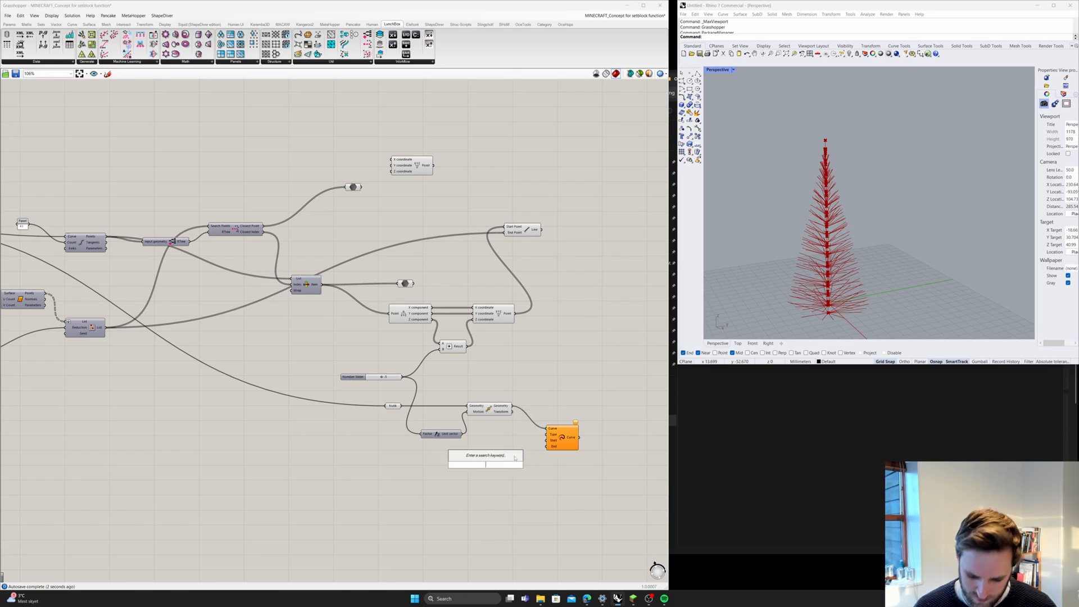
type("0<10")
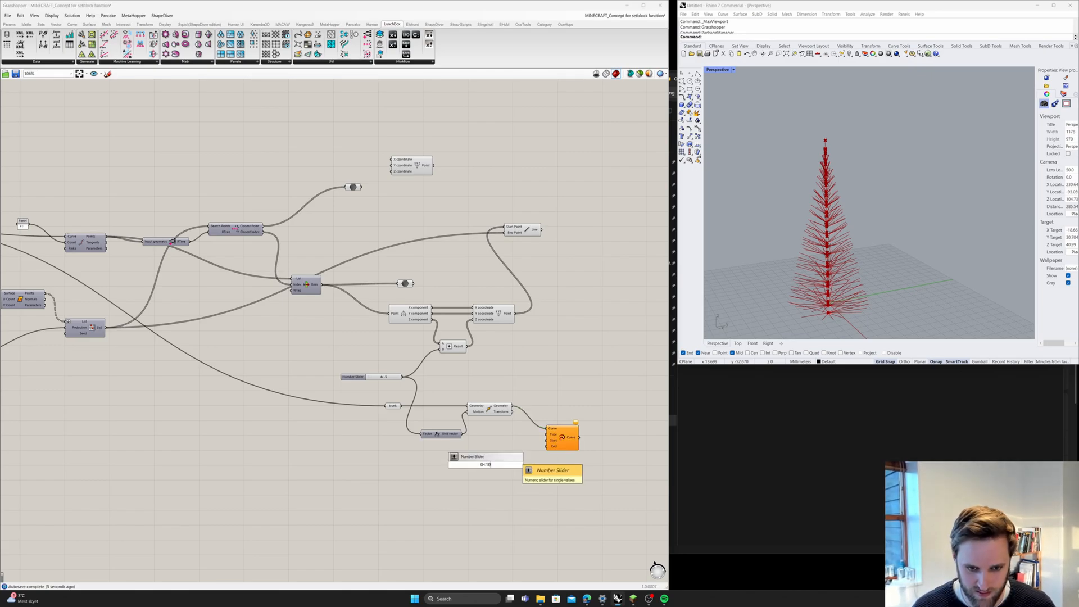
key("Return")
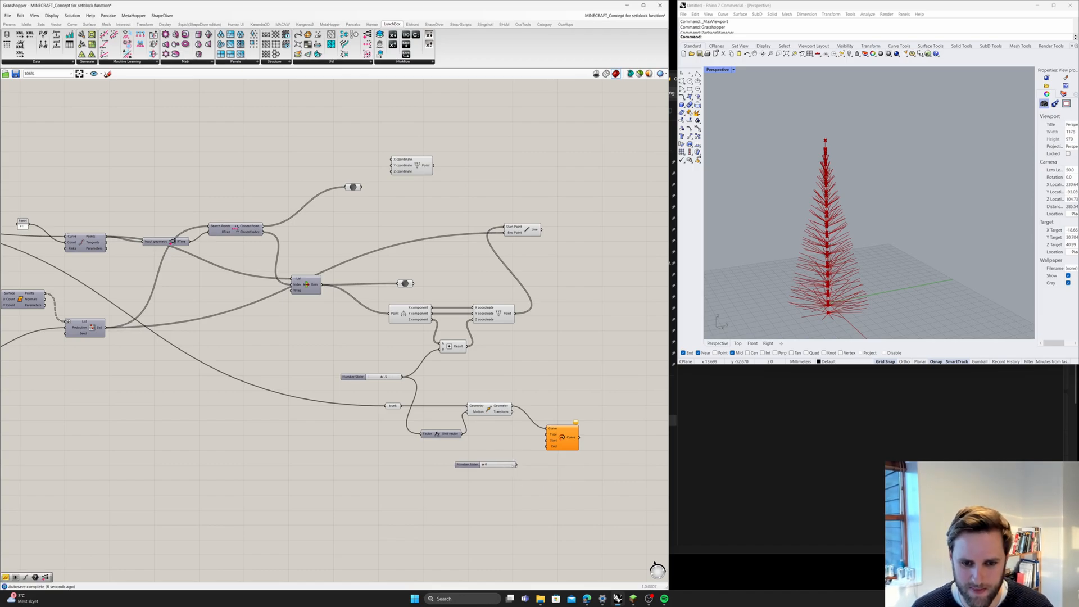
left_click_drag(529, 455, 569, 447)
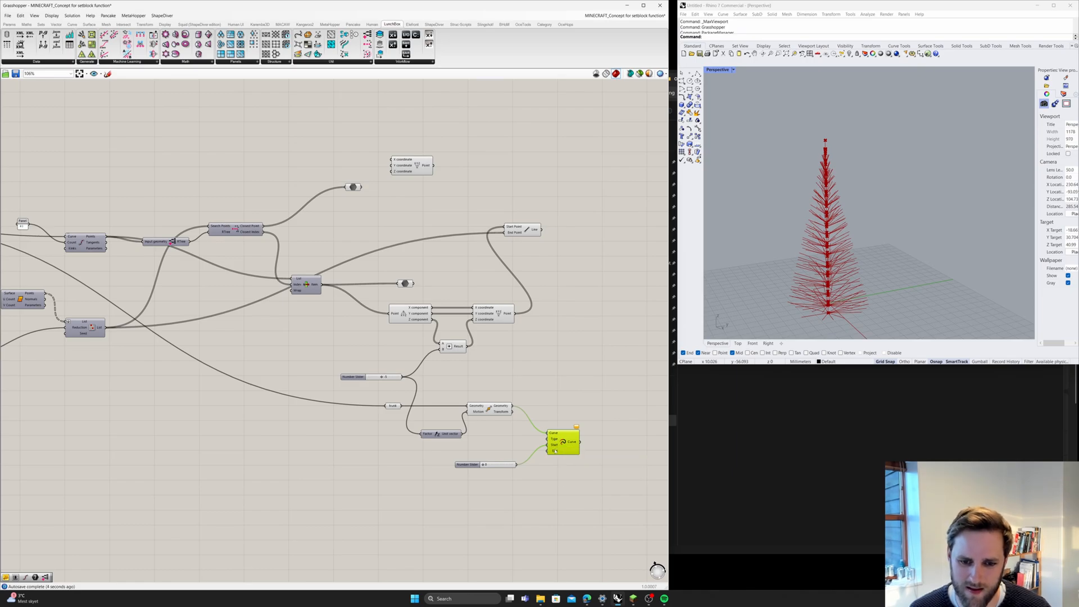
left_click_drag(470, 468, 547, 451)
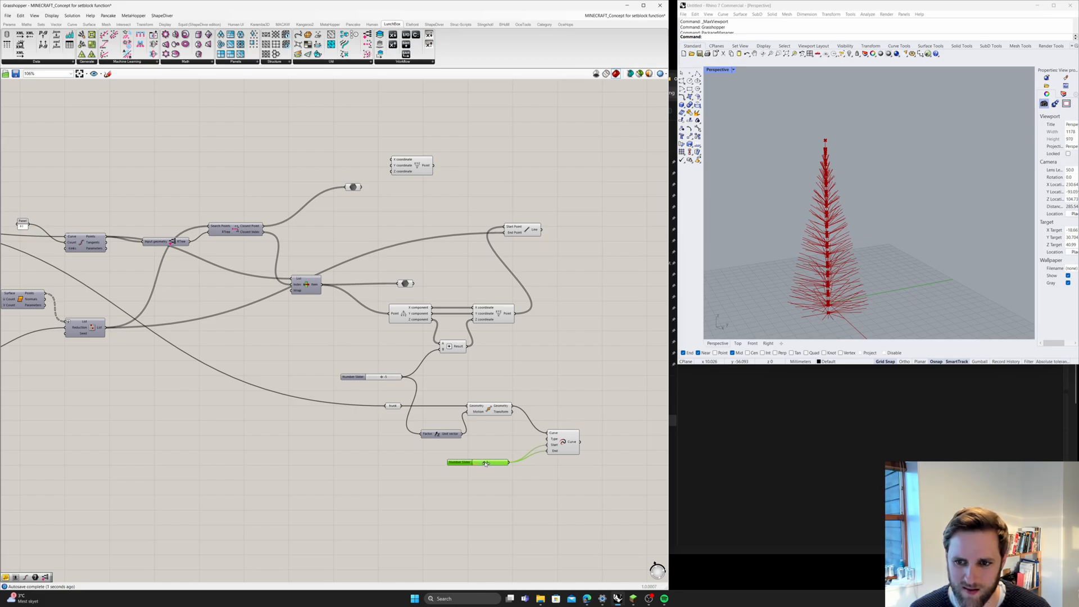
- Place the branch Line and Extend Curve components together at the end of the definition, clear of the upstream components
scroll(807, 293, "up", 4)
scroll(807, 300, "down", 4)
right_click_drag(809, 323, 753, 279)
scroll(561, 387, "down", 4)
left_click_drag(543, 350, 426, 302)
left_click_drag(533, 395, 567, 342)
left_click(552, 301)
left_click_drag(507, 265, 583, 313)
left_click(601, 288)
- Check the extended trunk tip in the Rhino viewport and move Extend Curve closer beneath the branch Line
scroll(808, 272, "down", 7)
mouse_move(811, 307)
right_mouse_down()
mouse_move(831, 289)
mouse_move(826, 321)
right_mouse_up()
scroll(831, 289, "up", 11)
scroll(558, 310, "down", 2)
scroll(561, 336, "up", 5)
left_click_drag(559, 335, 591, 321)
left_click(585, 362)
- Turn off the preview of every component upstream of the branch Line and Extend Curve
scroll(582, 374, "down", 4)
left_click_drag(522, 445, 29, 160)
middle_click(300, 195)
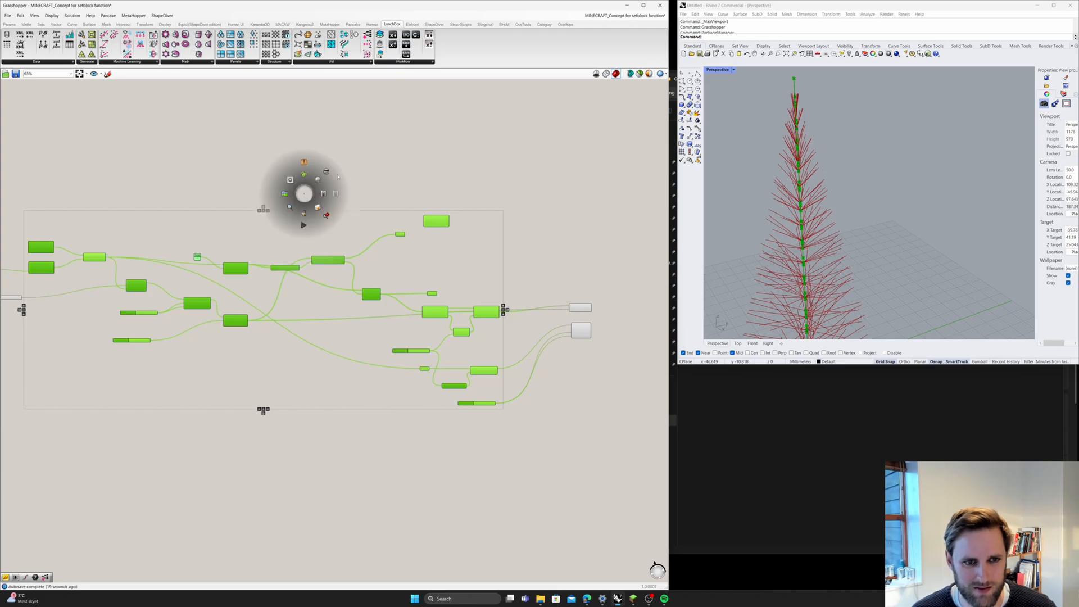
left_click(321, 185)
left_click(455, 159)
- Select the branch Line and Extend Curve in turn and examine the branches and trunk in the viewport
left_click(580, 305)
left_click(581, 330)
scroll(851, 293, "down", 5)
right_click_drag(851, 292, 838, 307)
left_click(594, 380)
scroll(607, 360, "up", 4)
right_click_drag(598, 359, 494, 384)
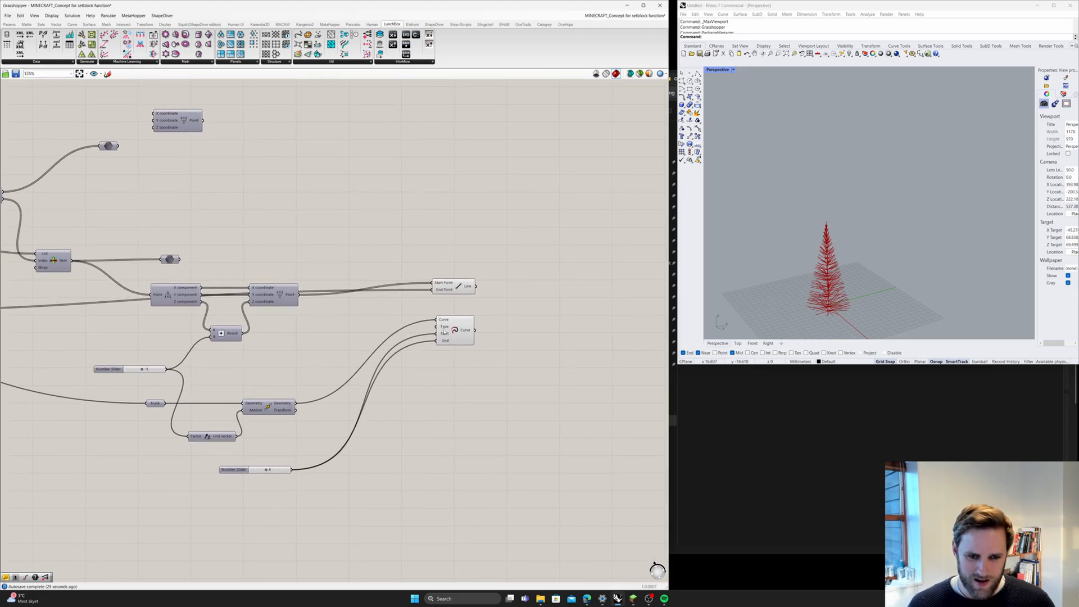
- Align the Extend Curve and branch Line components one above the other
left_click_drag(445, 333, 444, 326)
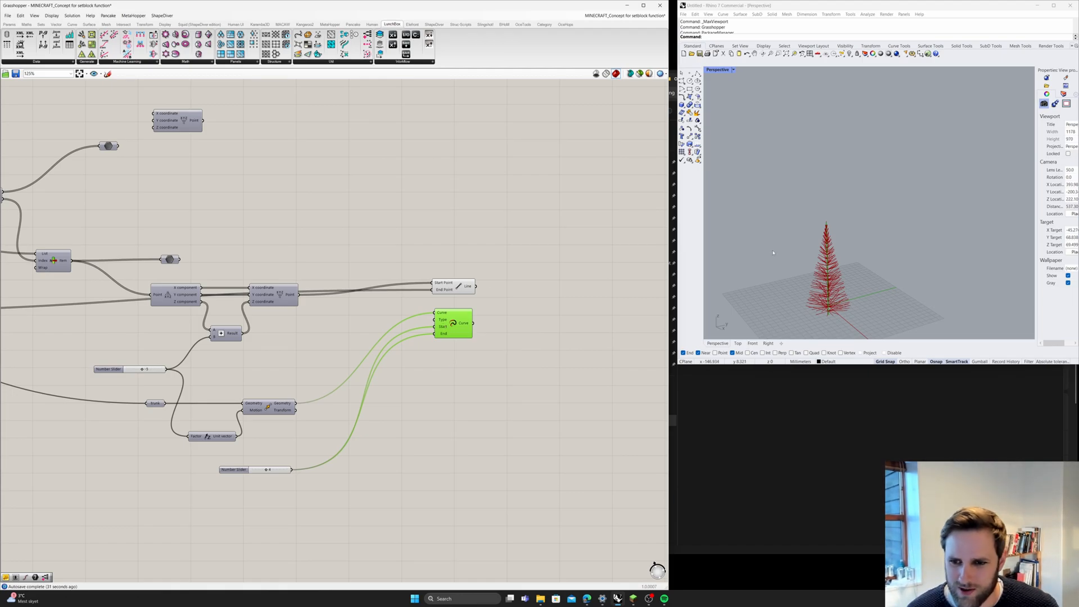
left_click(507, 318)
scroll(507, 318, "up", 2)
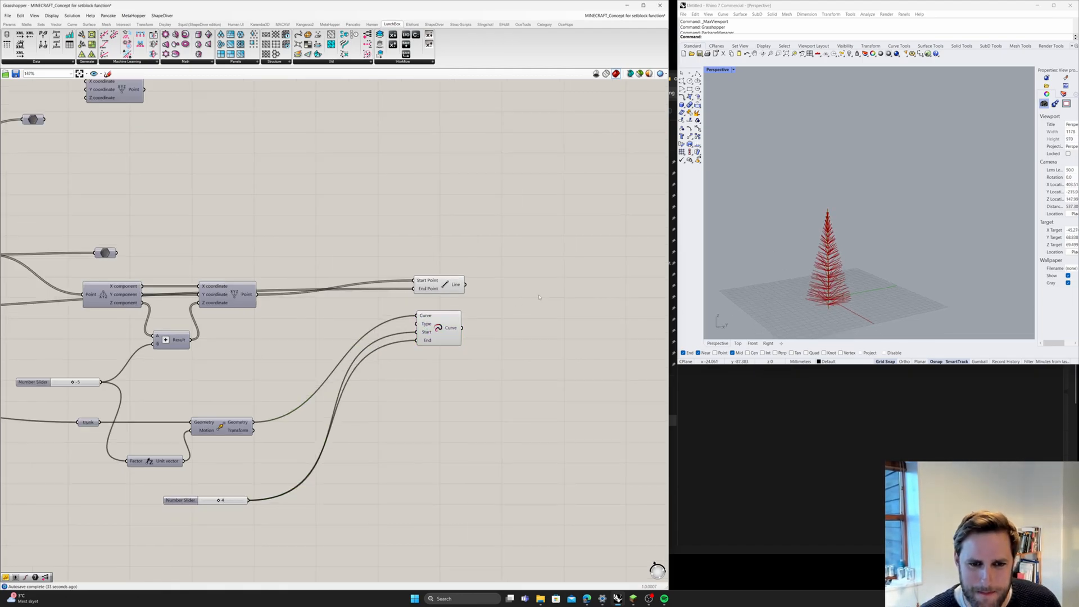
left_click_drag(354, 305, 351, 307)
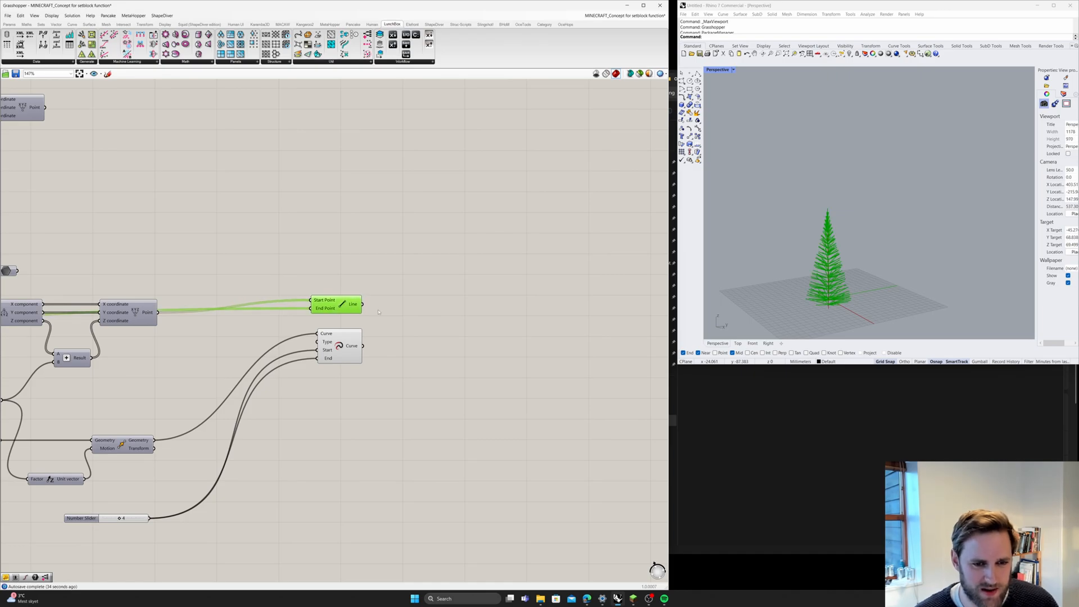
- Add a Merge component and connect the branch Line to its first input and the Extend Curve result to its second
left_click(354, 349)
double_click(429, 322)
type("merge")
key("Return")
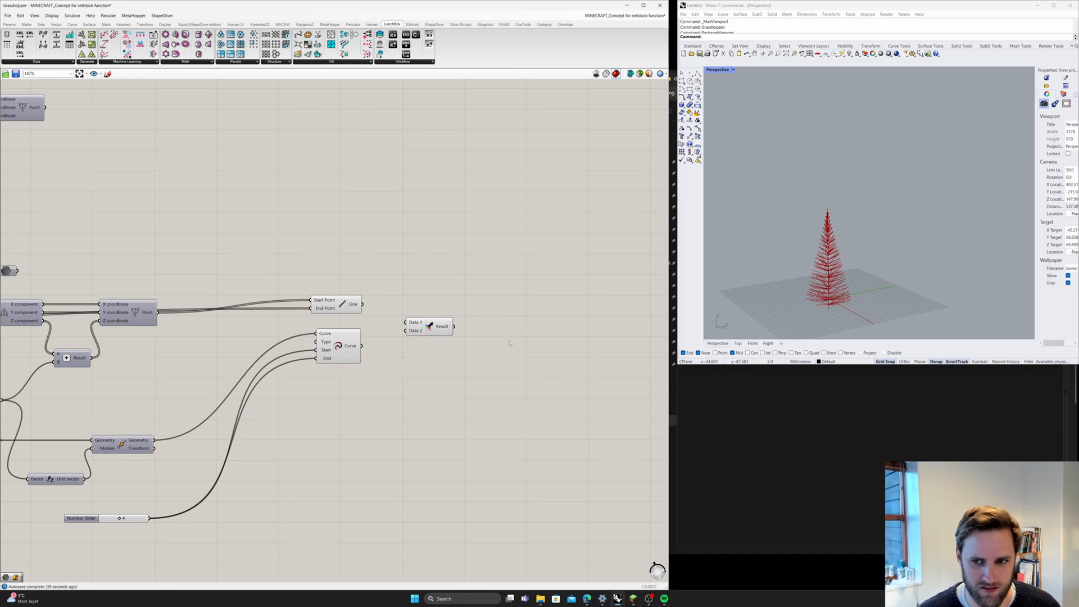
scroll(495, 365, "up", 3)
left_click_drag(287, 293, 425, 313)
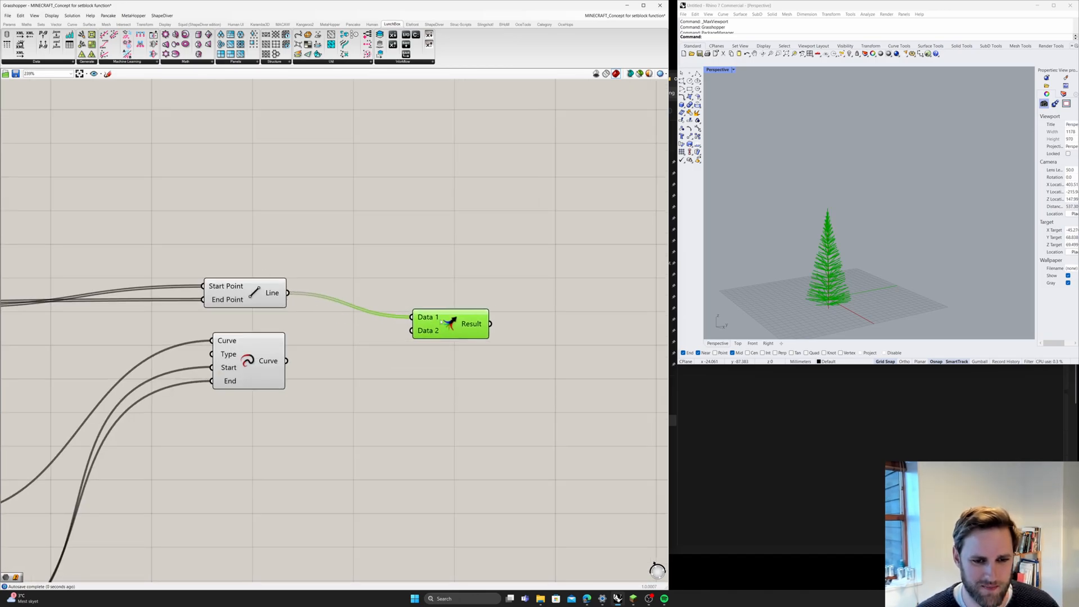
left_click_drag(286, 362, 395, 324)
- Remove the unused third input from the Merge component and reposition it beside the Line and Extend Curve
scroll(395, 325, "up", 2)
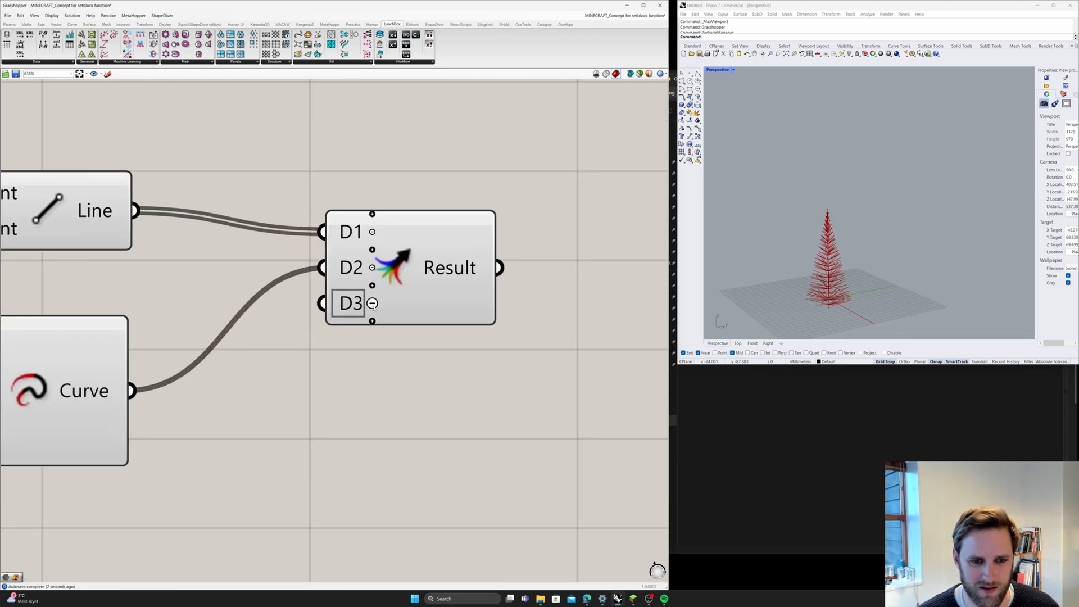
left_click(373, 304)
scroll(373, 303, "down", 2)
left_click_drag(393, 337, 389, 346)
left_click(448, 349)
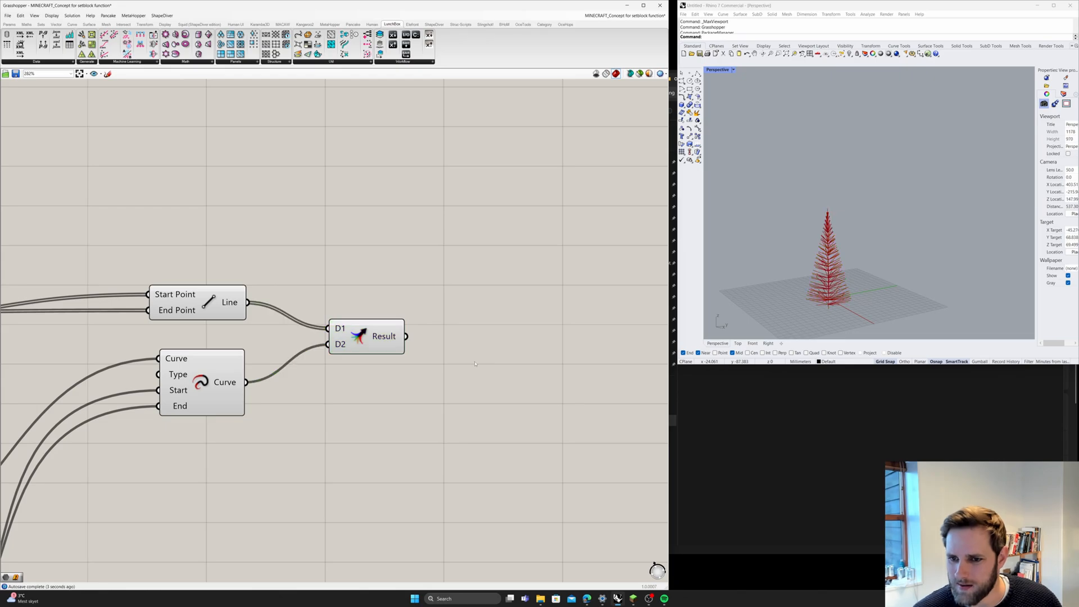
- Add a Divide Length component after Merge and connect the merged result to its Curve input
scroll(463, 350, "up", 2)
scroll(477, 348, "down", 3)
right_click_drag(484, 348, 458, 374)
double_click(500, 353)
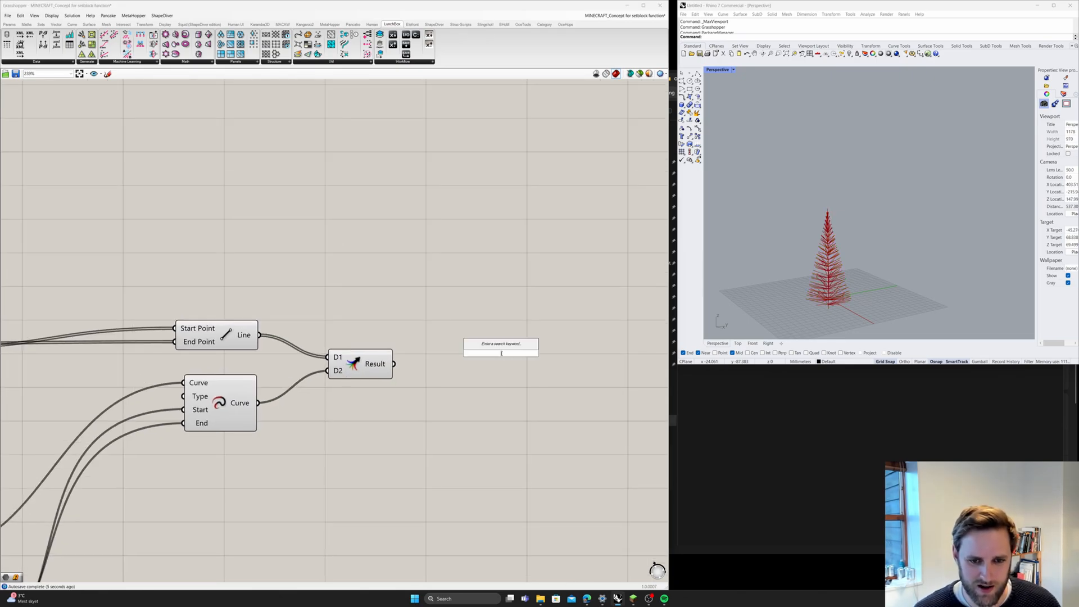
type("divide")
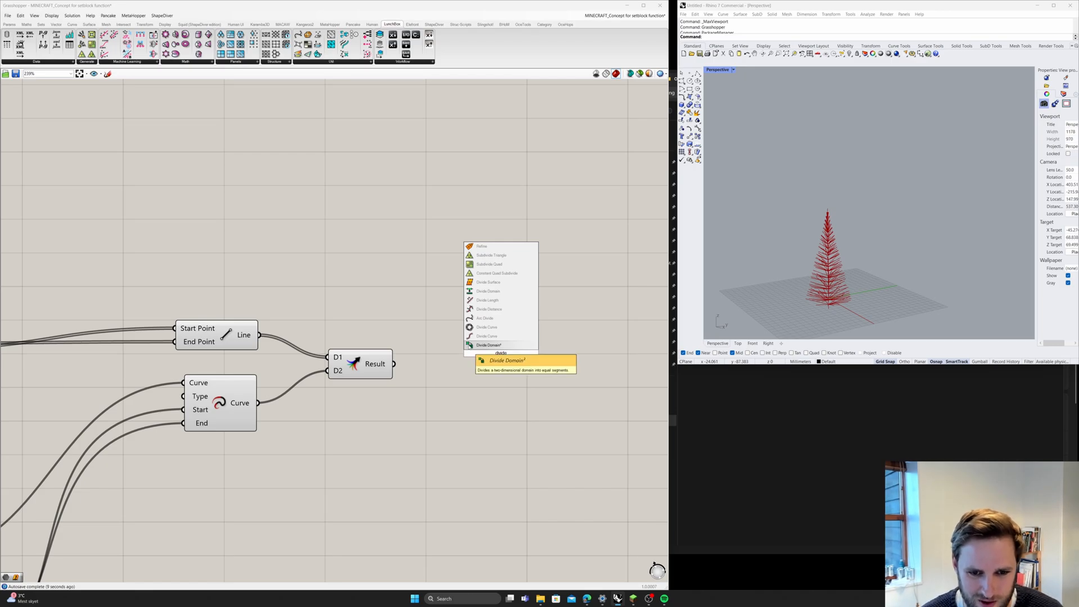
left_click(497, 301)
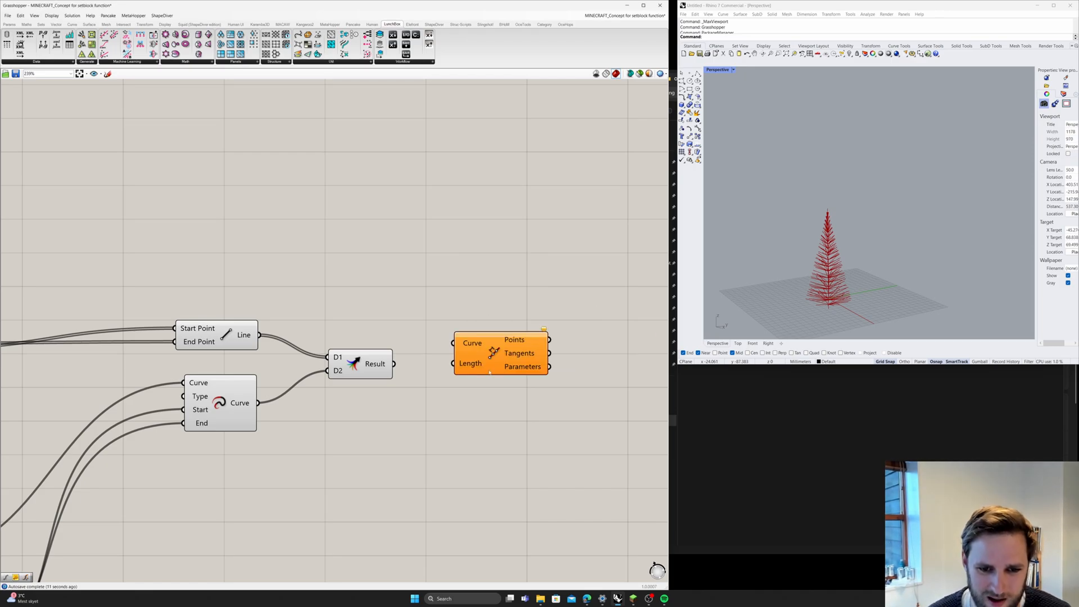
scroll(489, 371, "down", 4)
left_click(469, 389)
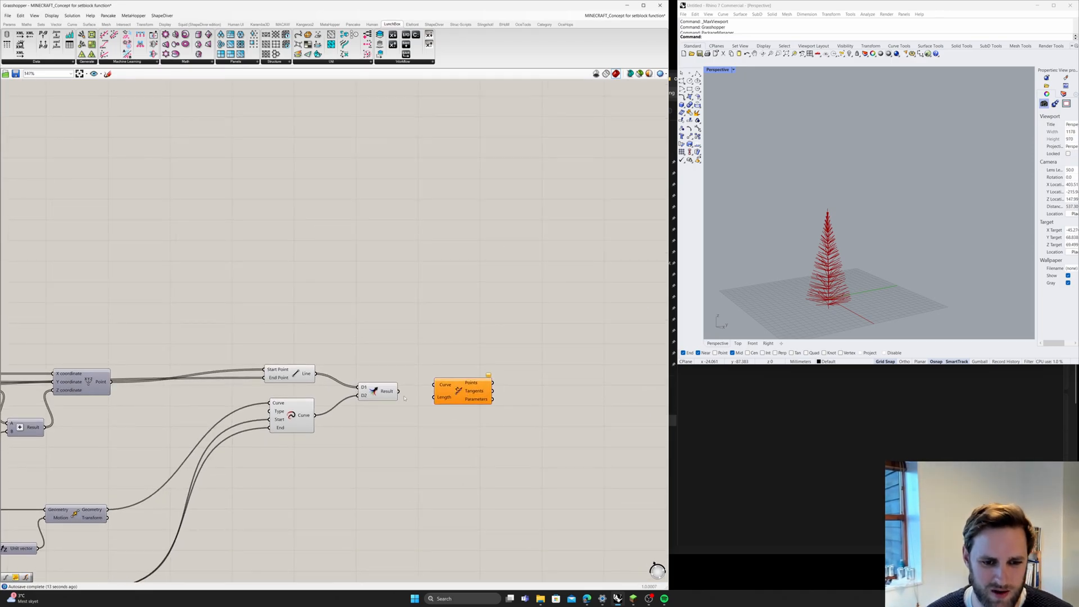
left_click_drag(440, 382, 461, 393)
- Save the Grasshopper document
left_click(291, 224)
left_click(8, 16)
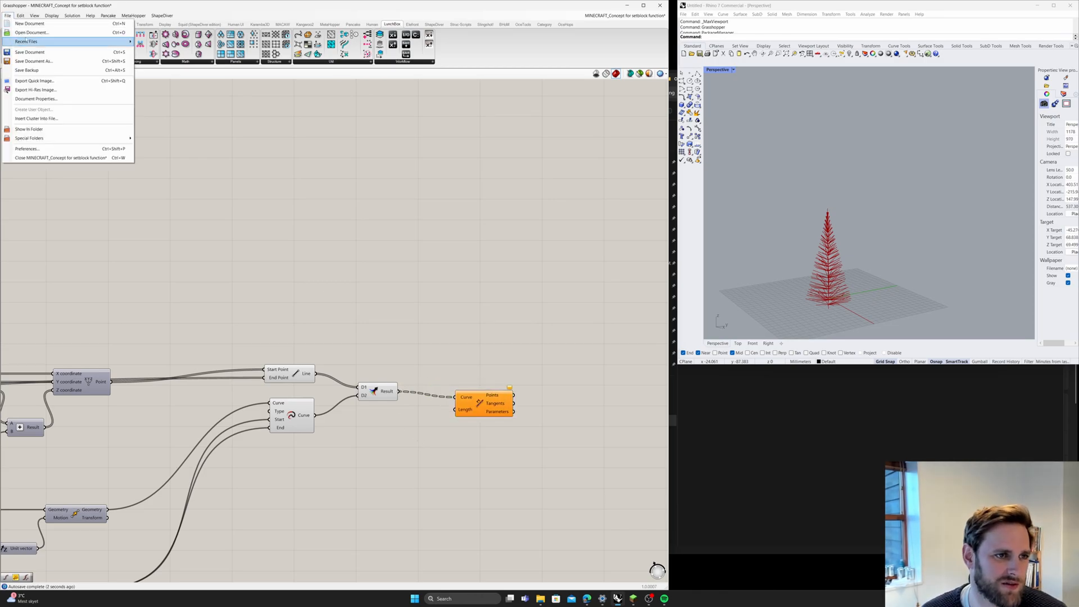
left_click(33, 52)
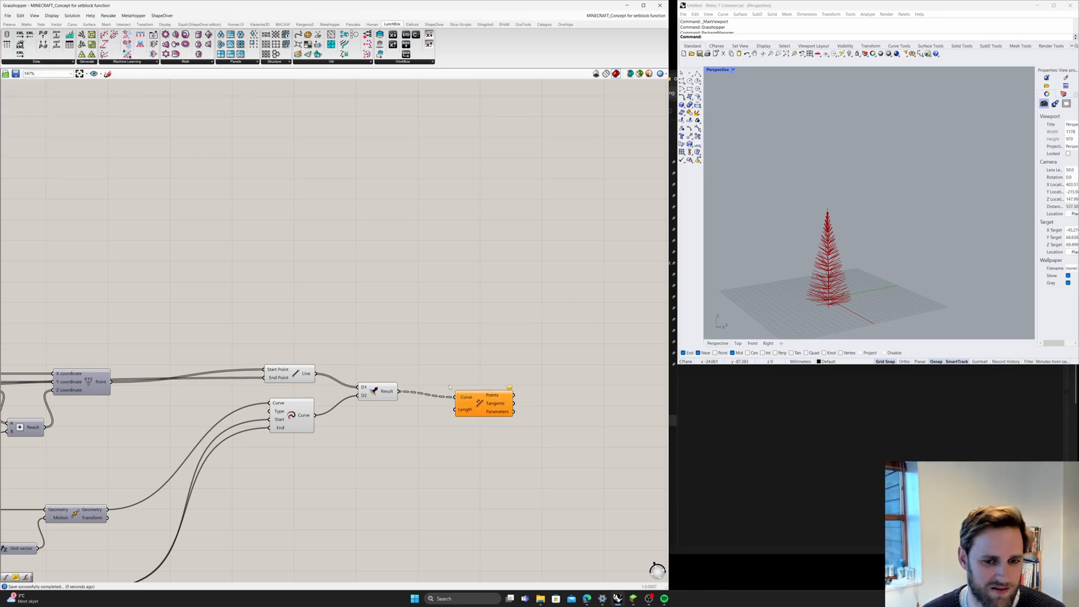
- Set the Divide Length component's Length input to 10 and check the division points on the tree
left_click_drag(464, 410, 471, 413)
right_click(471, 413)
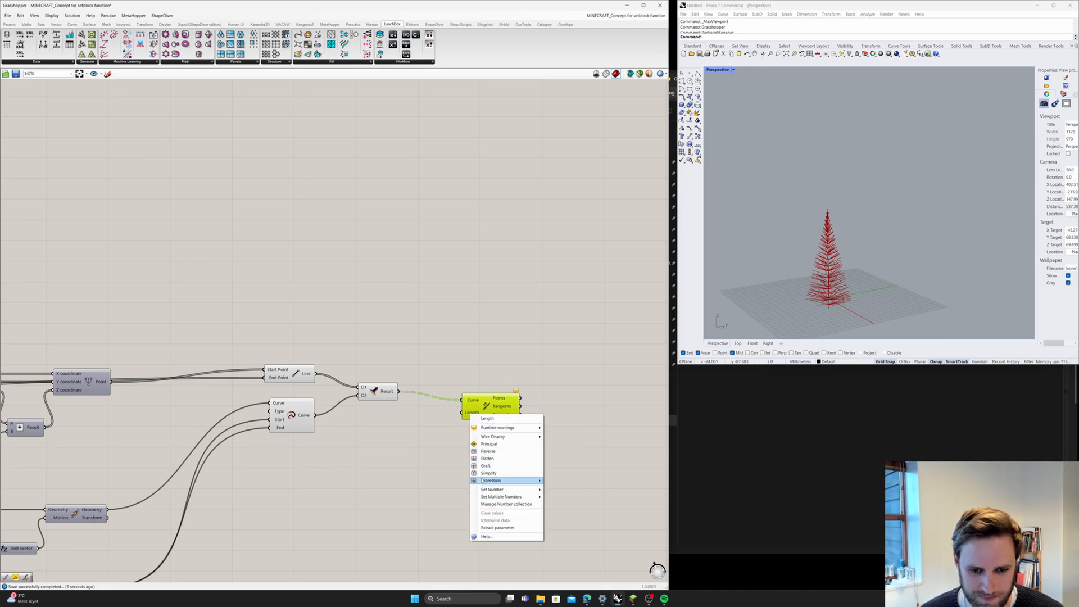
mouse_move(503, 497)
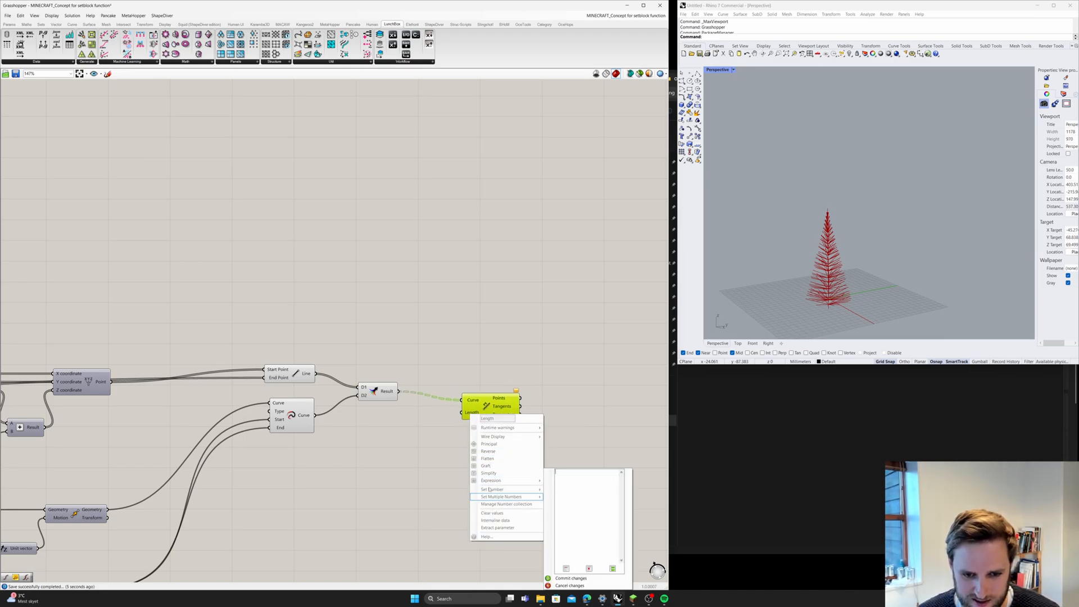
left_click(454, 429)
right_click(472, 413)
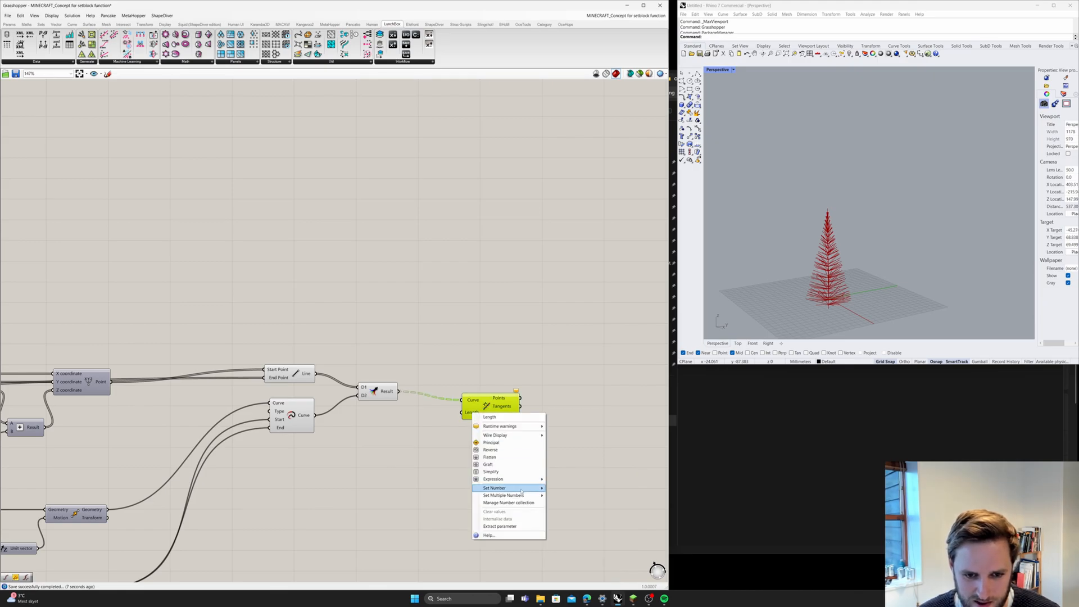
mouse_move(505, 488)
left_click(576, 491)
type("10")
left_click(573, 497)
scroll(834, 296, "up", 6)
mouse_move(834, 296)
right_mouse_down()
mouse_move(836, 310)
mouse_move(828, 293)
right_mouse_up()
- Set the Length input of Divide Length to 1 and inspect the denser points in the Rhino viewport
left_click(490, 435)
right_click(472, 413)
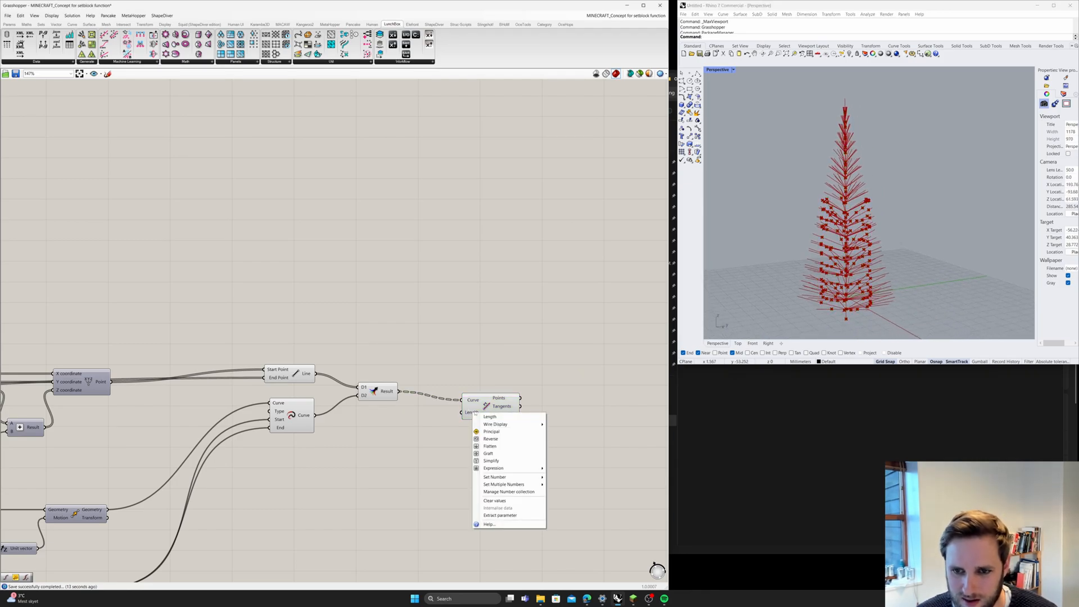
mouse_move(503, 477)
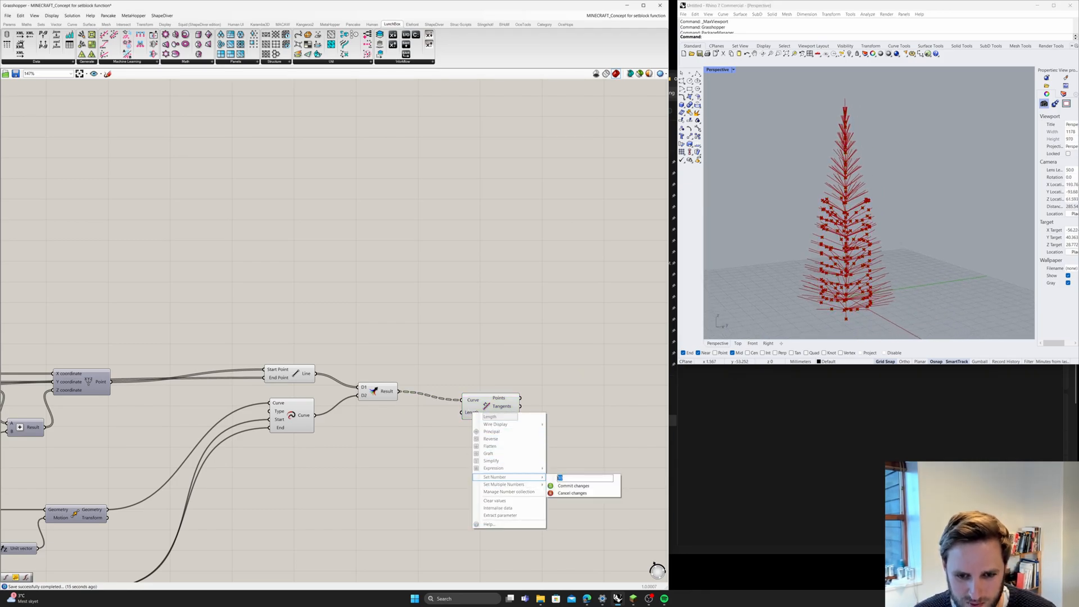
type("1")
left_click(554, 484)
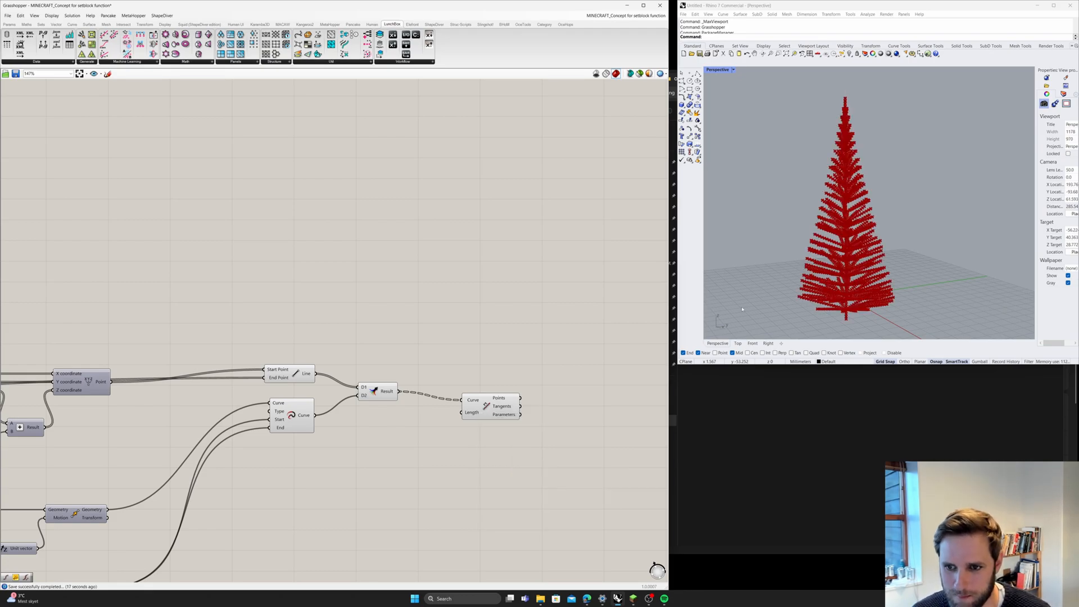
scroll(854, 305, "up", 5)
scroll(854, 305, "down", 5)
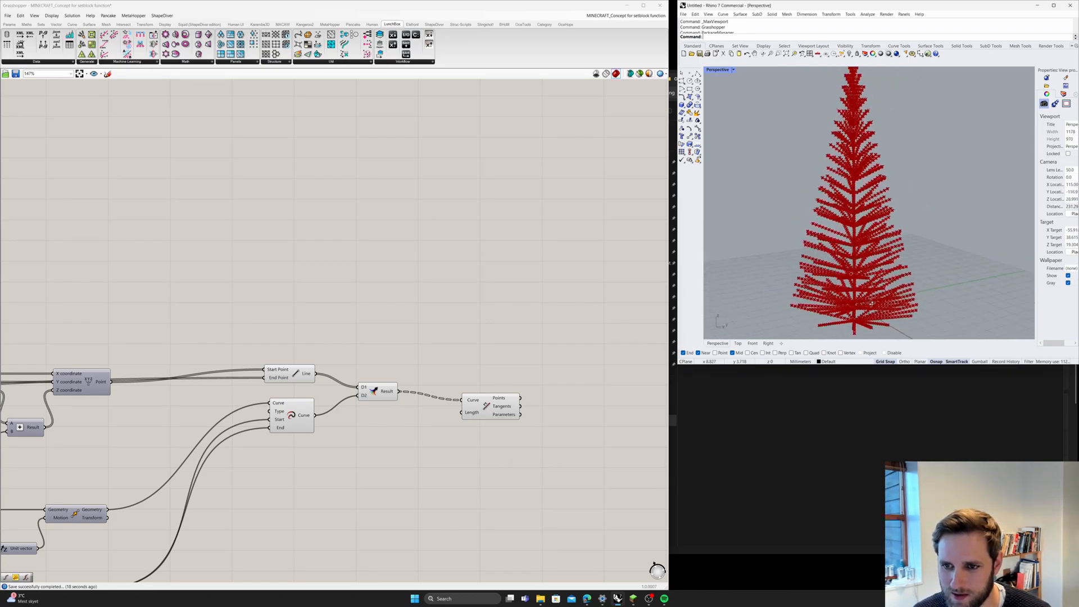
- Set the Length input of Divide Length to 0.5 and inspect the points along the branches
scroll(496, 414, "up", 2)
right_click(464, 412)
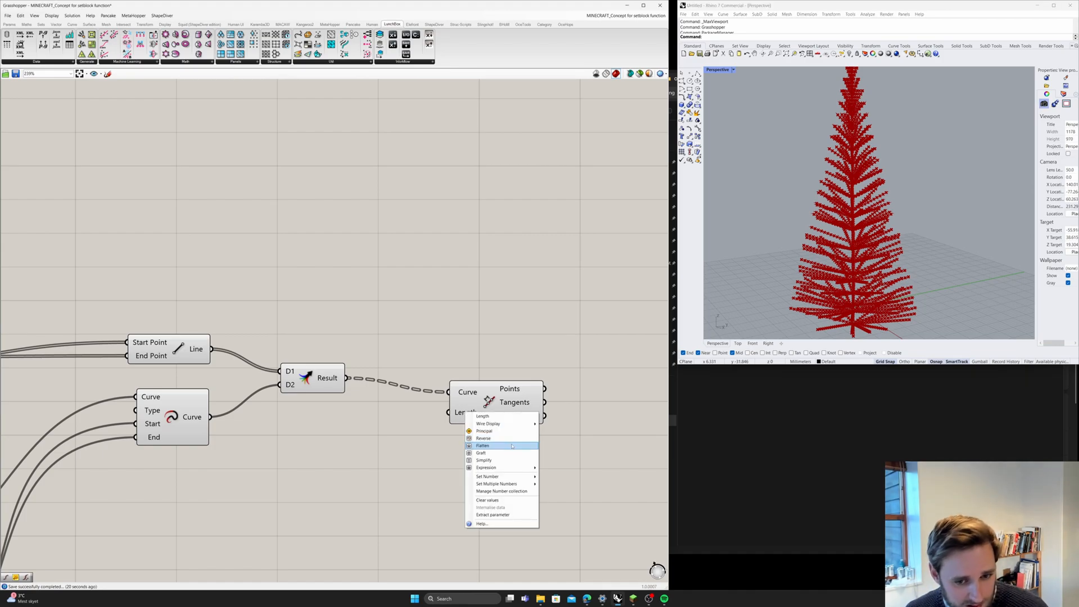
mouse_move(506, 476)
left_click_drag(567, 480, 537, 477)
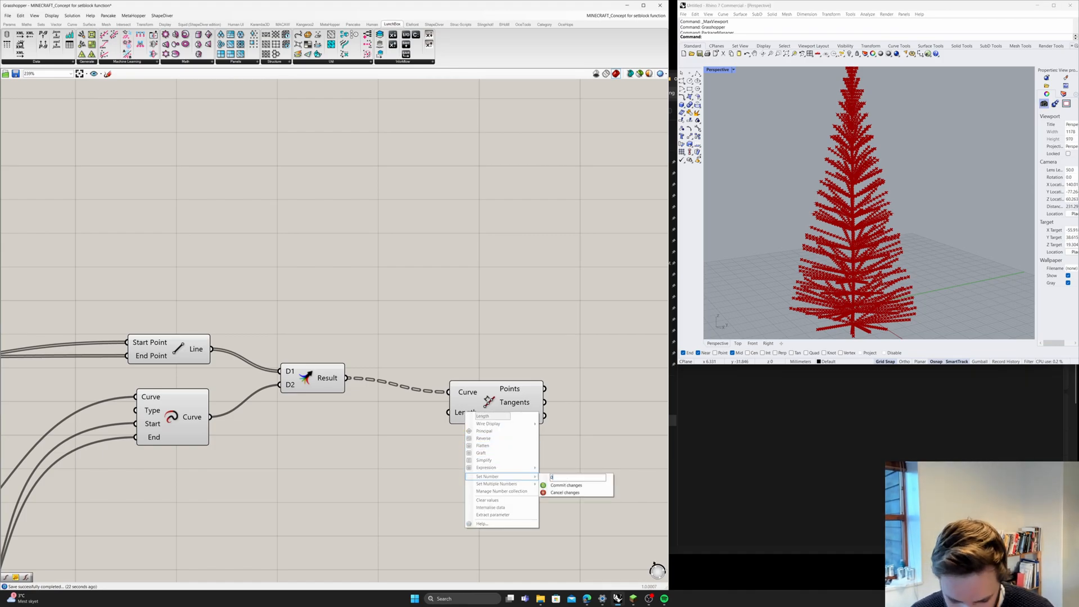
type("0.5")
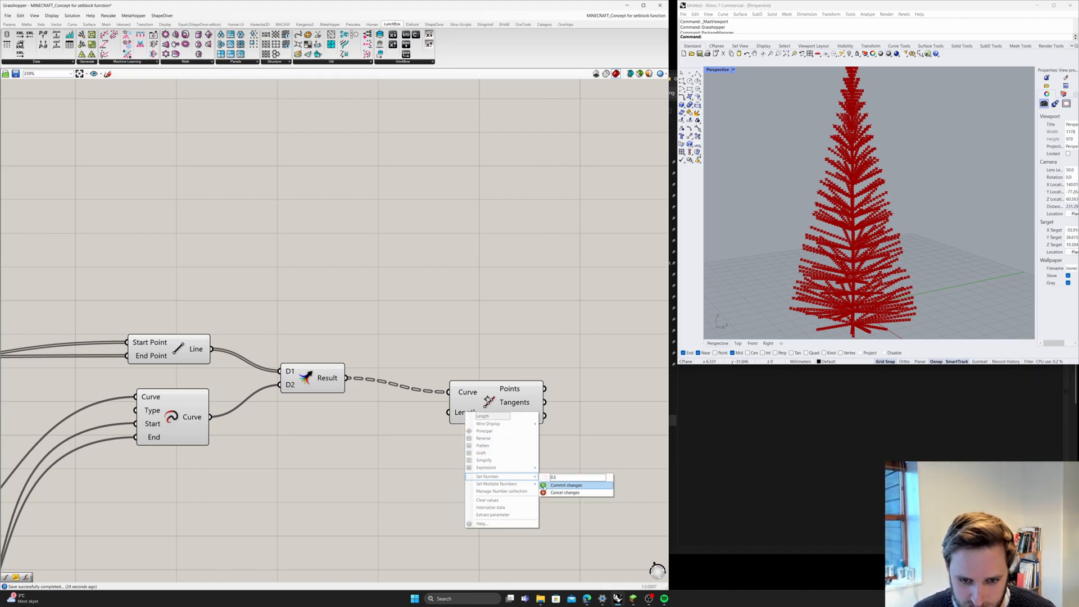
left_click(564, 485)
scroll(851, 278, "up", 5)
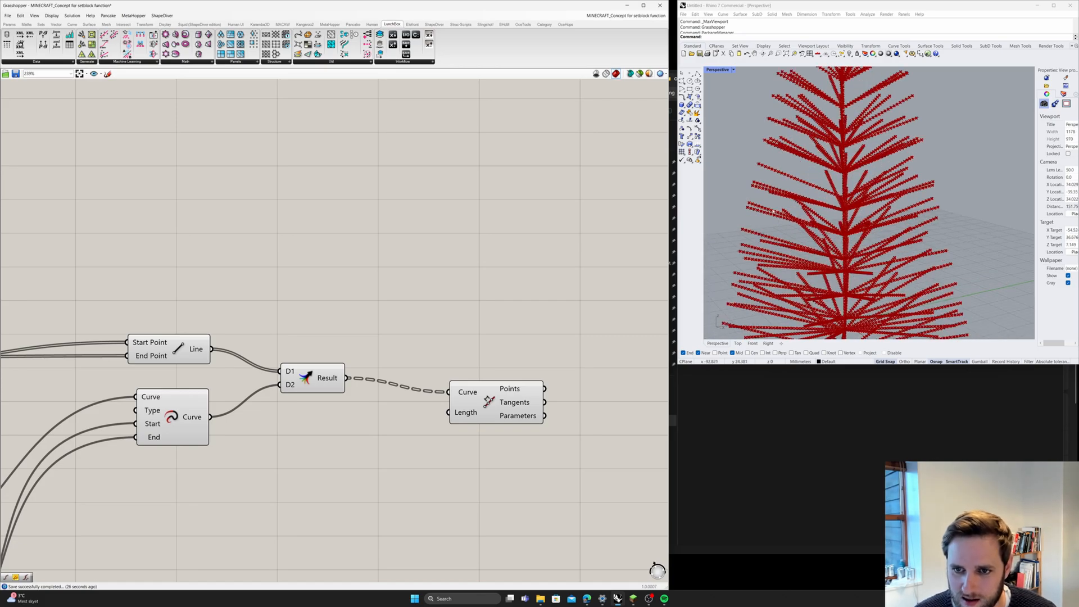
- Add a Create Set component and connect the Points output of Divide Length to its List input
scroll(464, 476, "down", 5)
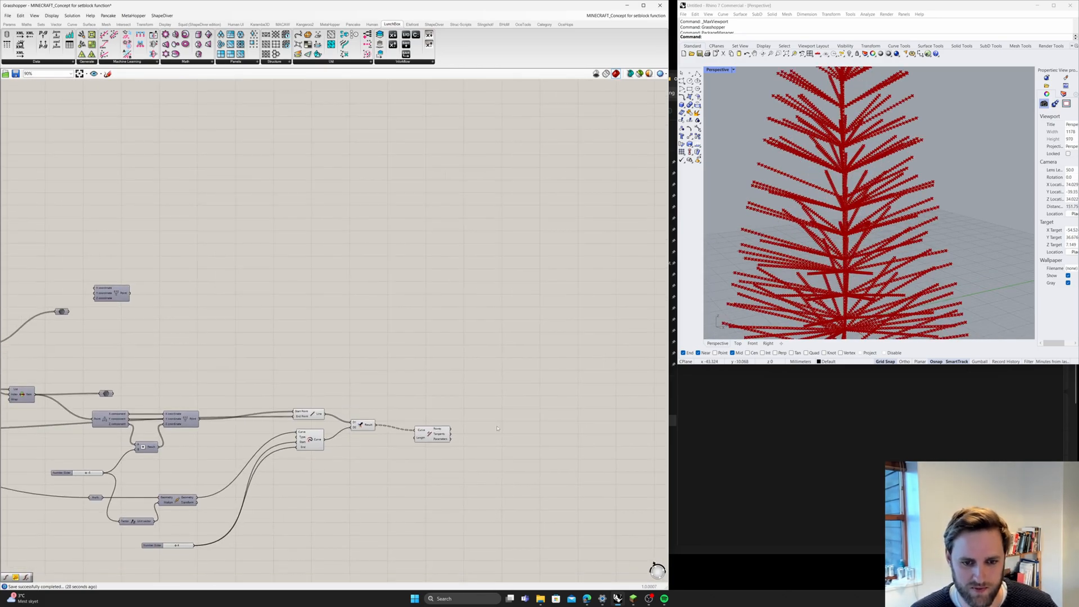
double_click(497, 428)
type("create")
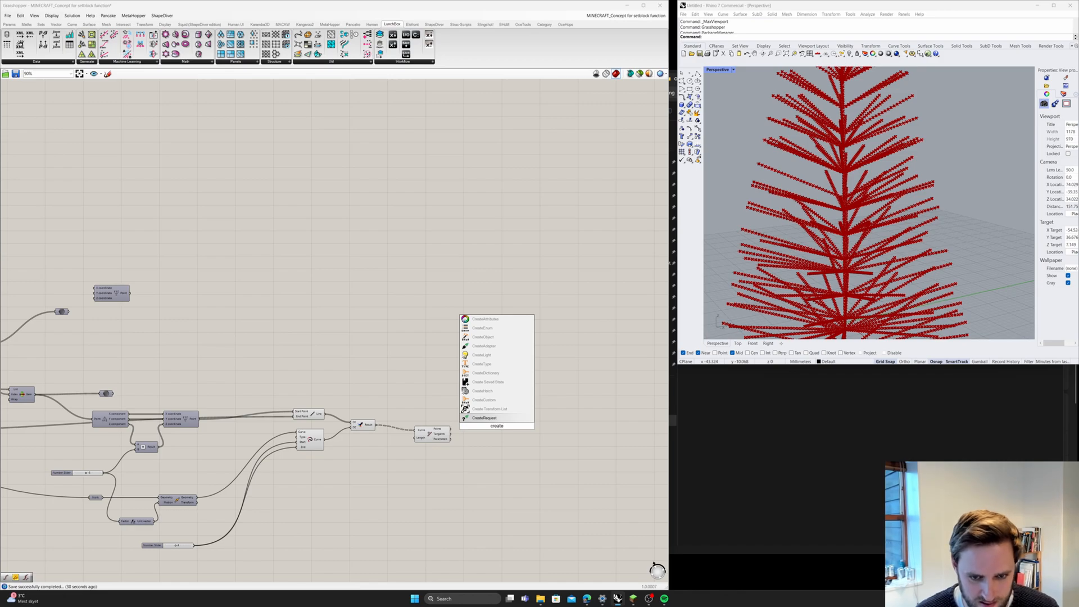
type(" se")
left_click(481, 408)
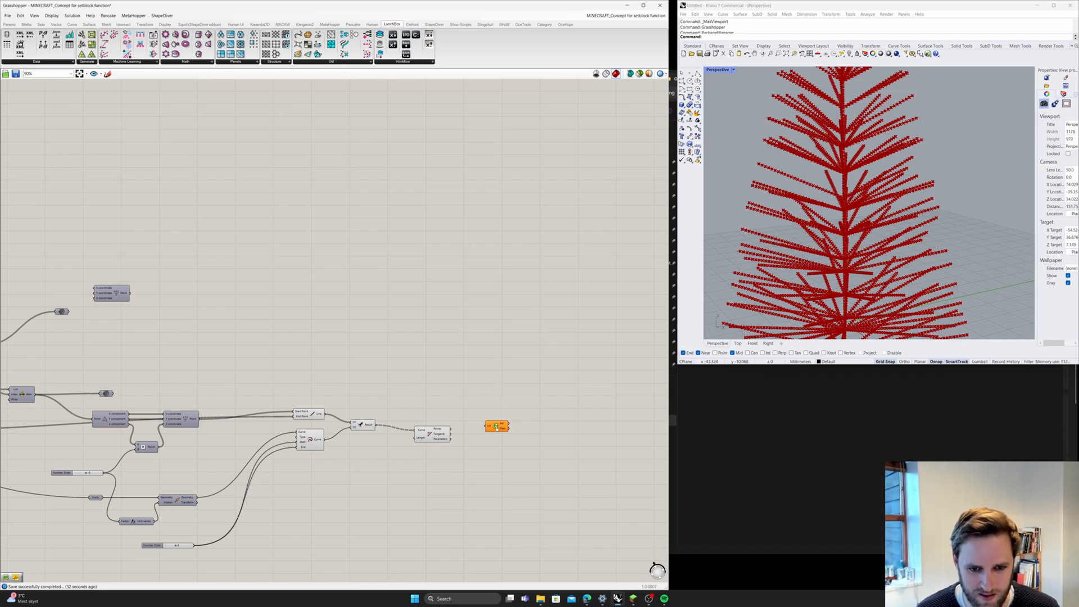
scroll(556, 424, "up", 4)
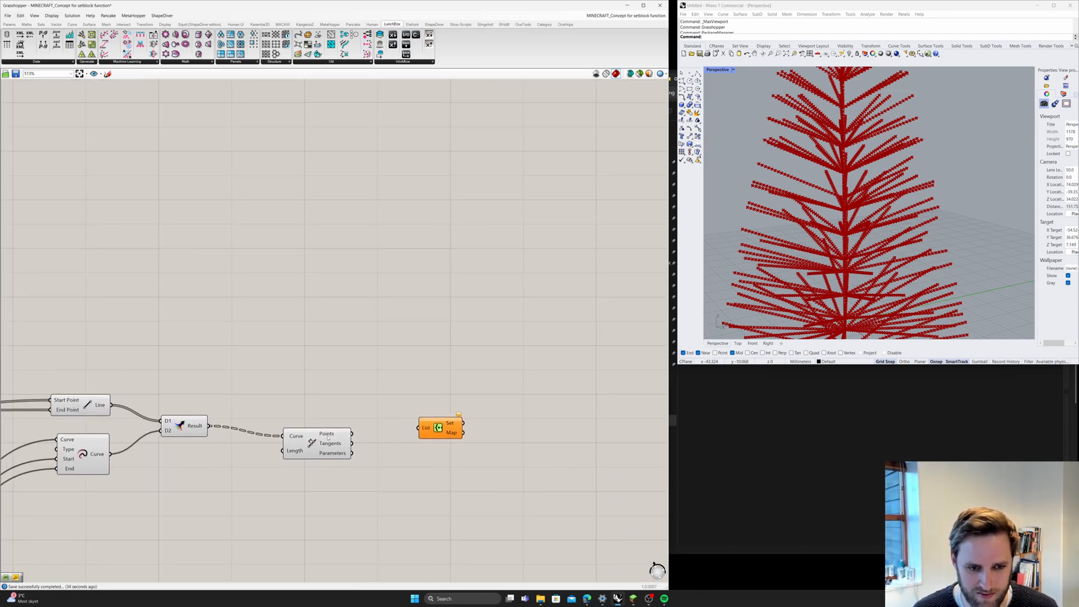
mouse_move(328, 437)
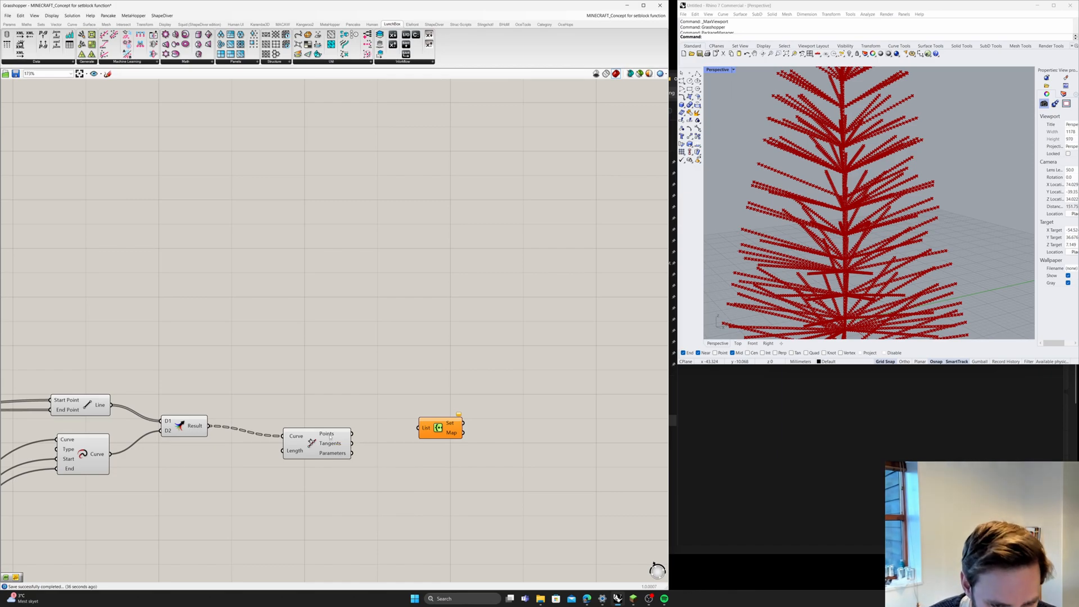
left_click(331, 437)
left_click_drag(443, 426, 423, 433)
left_click(394, 445)
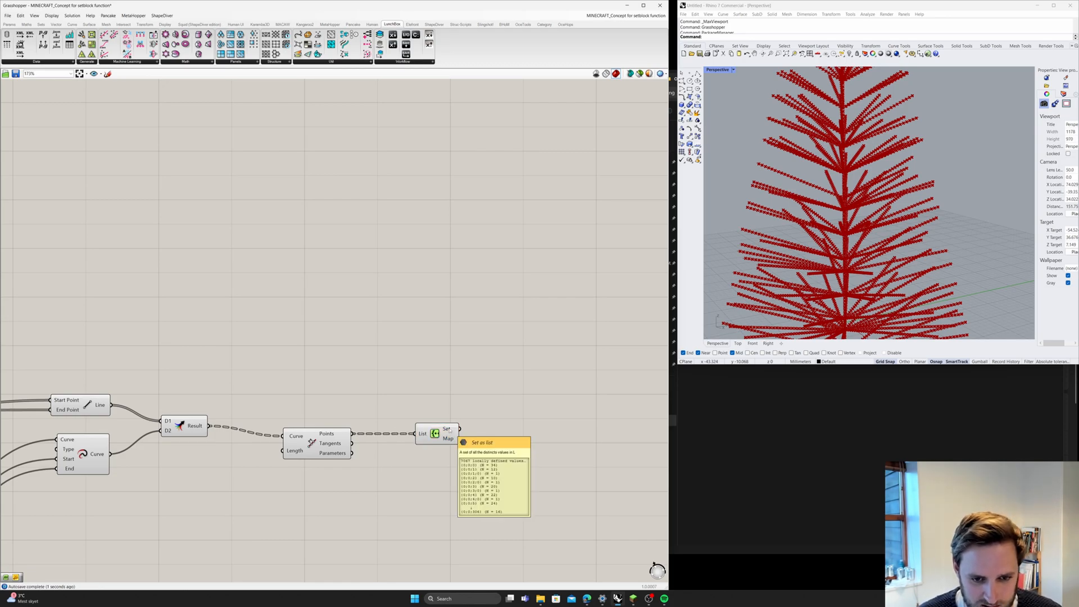
- Examine where the tree definition sits on the canvas relative to the other component groups
scroll(439, 437, "down", 5)
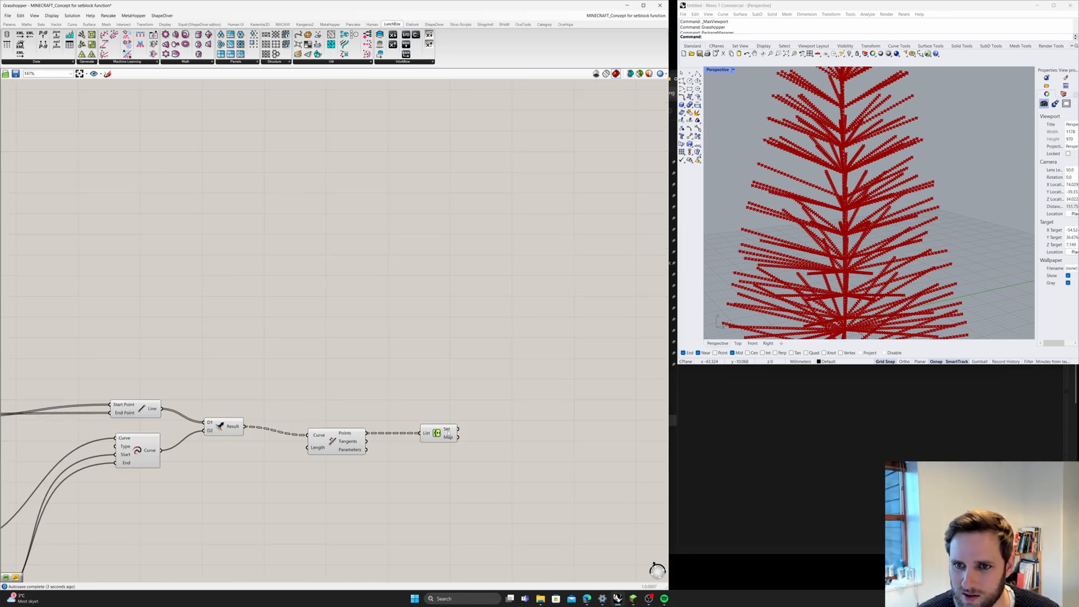
left_click(437, 436)
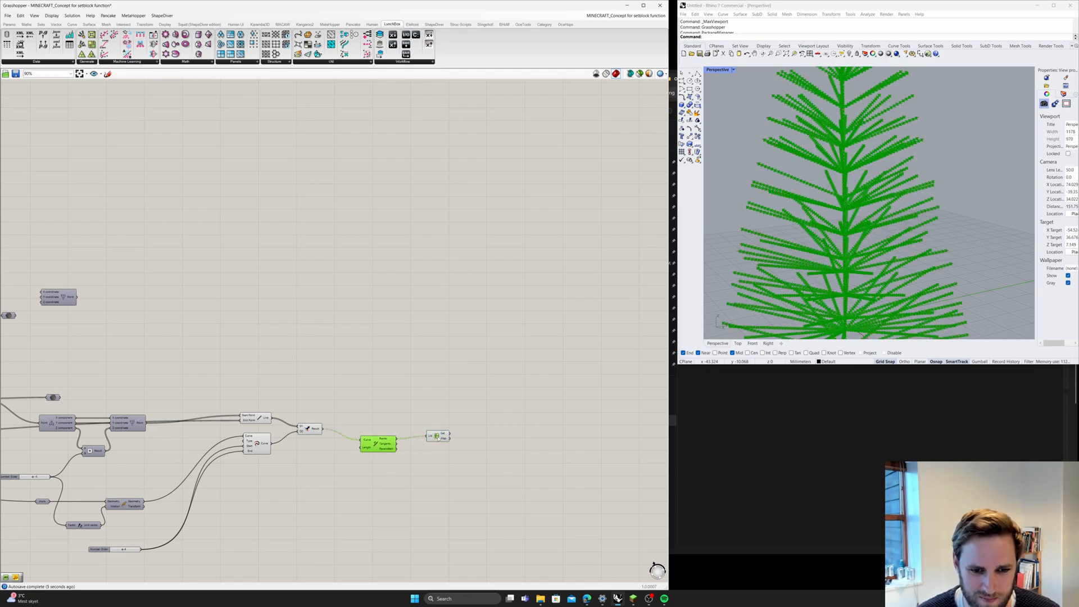
scroll(458, 440, "down", 3)
scroll(458, 444, "down", 3)
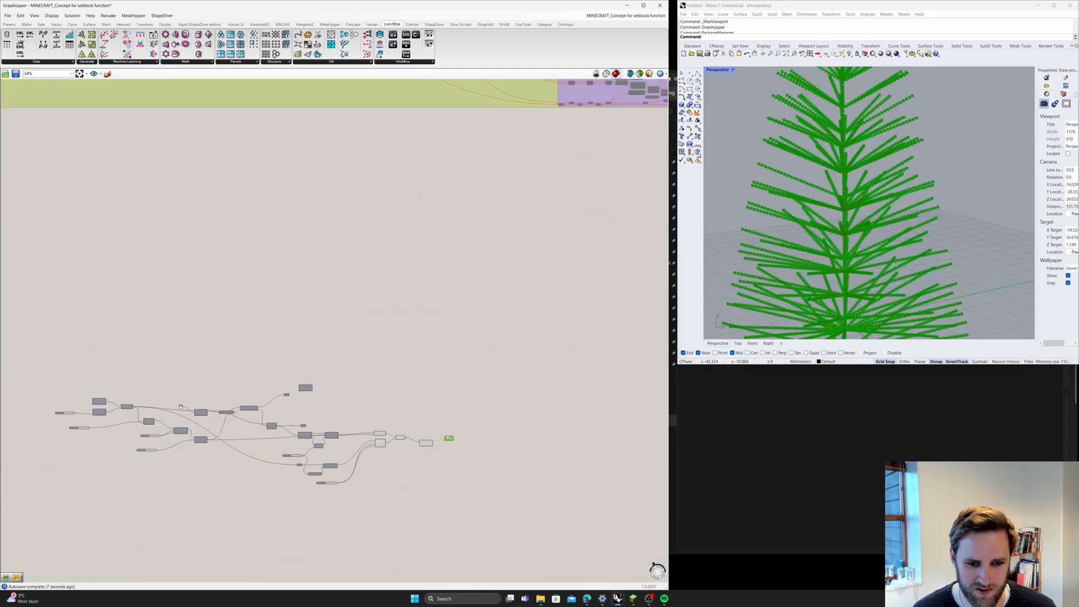
scroll(498, 368, "down", 3)
right_click_drag(588, 340, 479, 388)
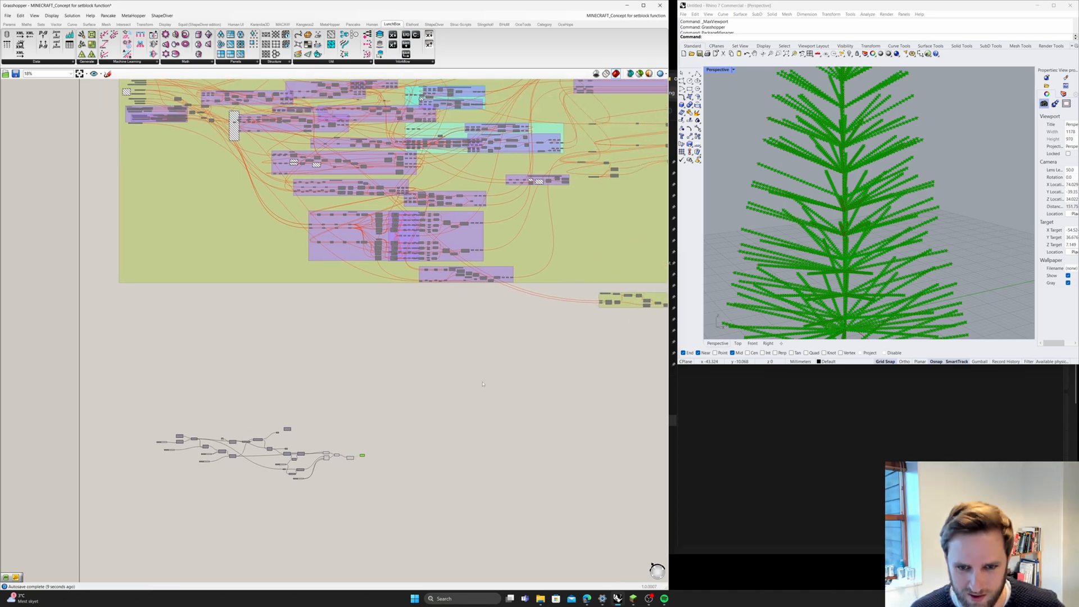
scroll(483, 386, "down", 2)
right_click_drag(565, 404, 292, 421)
right_click_drag(278, 473, 357, 398)
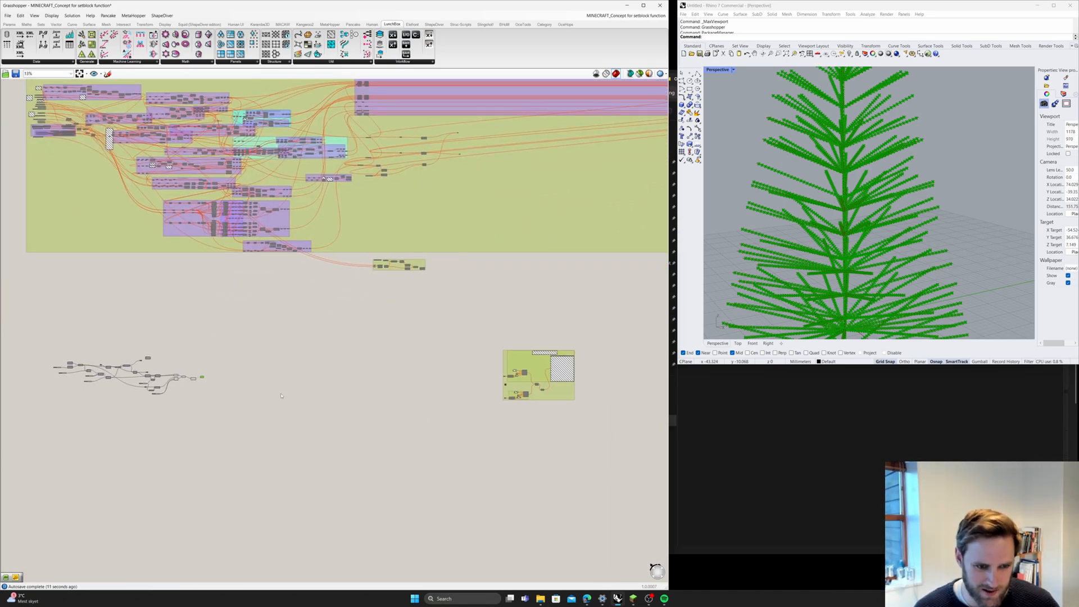
left_click_drag(565, 390, 316, 388)
- Set the tree's height slider to 103 and the cone's radius slider to 42, and check the resulting tree shape
scroll(161, 422, "up", 5)
right_click_drag(190, 387, 475, 444)
scroll(197, 348, "up", 7)
left_click_drag(189, 331, 196, 332)
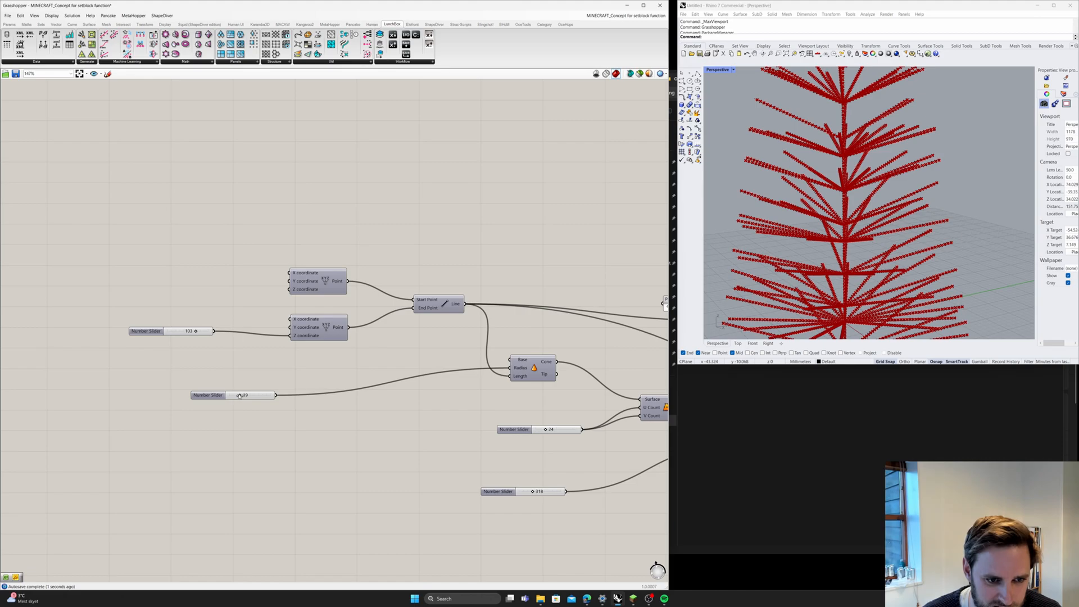
left_click_drag(240, 395, 253, 395)
scroll(835, 279, "down", 8)
scroll(835, 279, "up", 3)
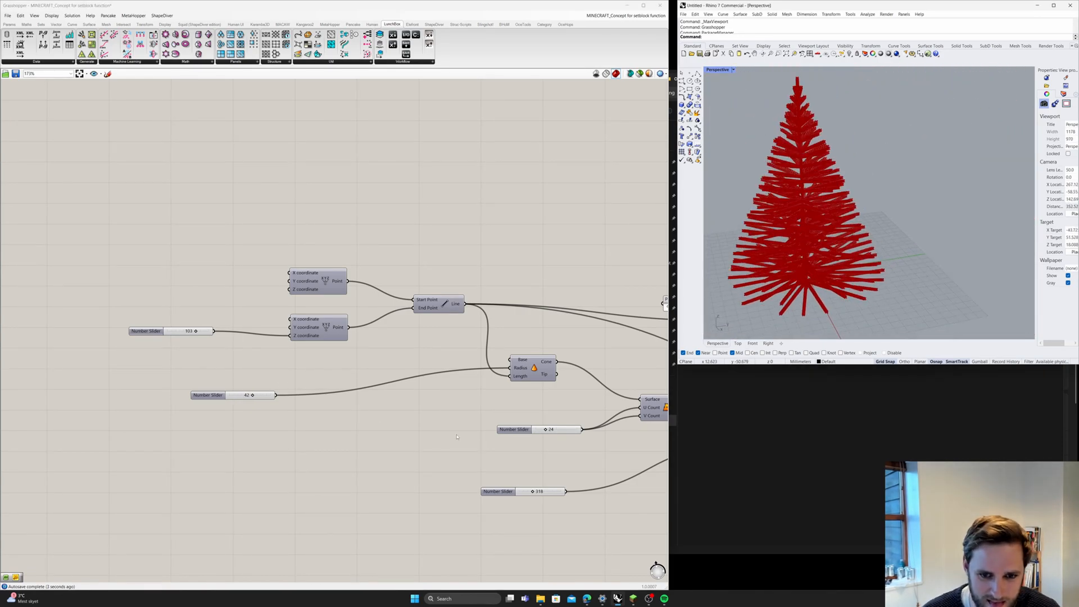
scroll(456, 436, "up", 1)
right_click_drag(662, 454, 477, 410)
right_click_drag(798, 295, 804, 295)
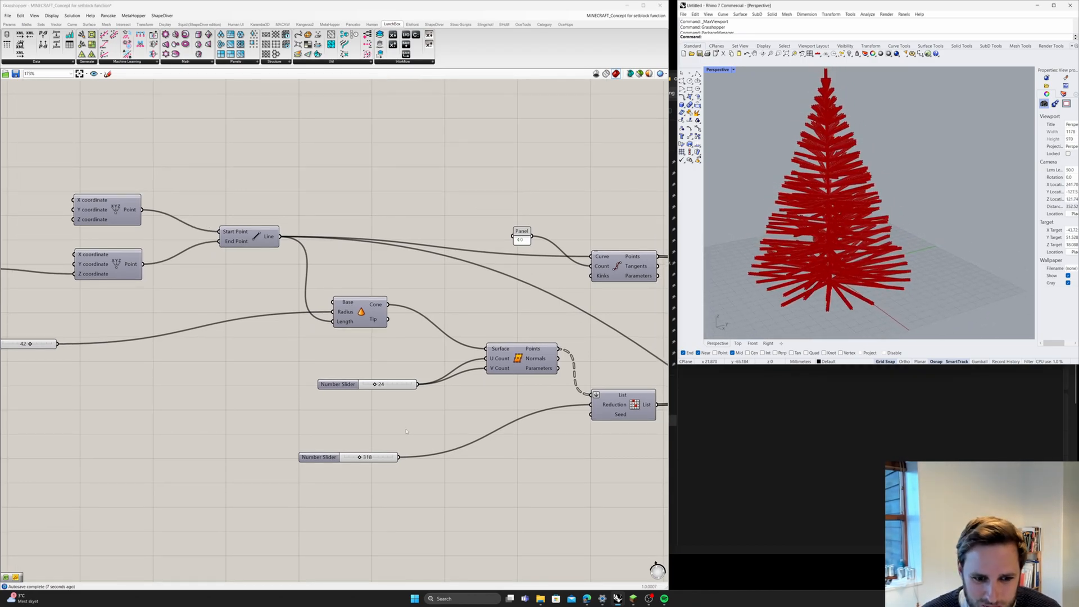
- Set the reduction slider for the surface points to 312 and inspect the Points output of Divide Length
left_click_drag(359, 457, 359, 457)
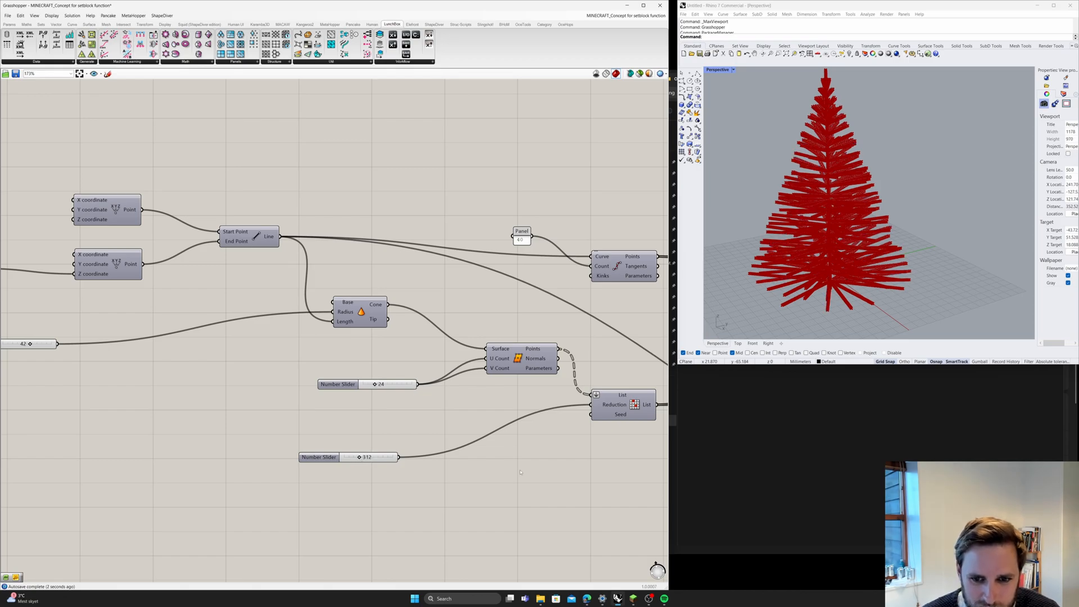
right_click_drag(518, 464, 296, 417)
right_click_drag(497, 436, 284, 508)
right_click_drag(537, 431, 408, 464)
scroll(553, 385, "down", 2)
right_click_drag(554, 385, 269, 311)
right_click_drag(528, 460, 325, 441)
right_click_drag(602, 365, 563, 379)
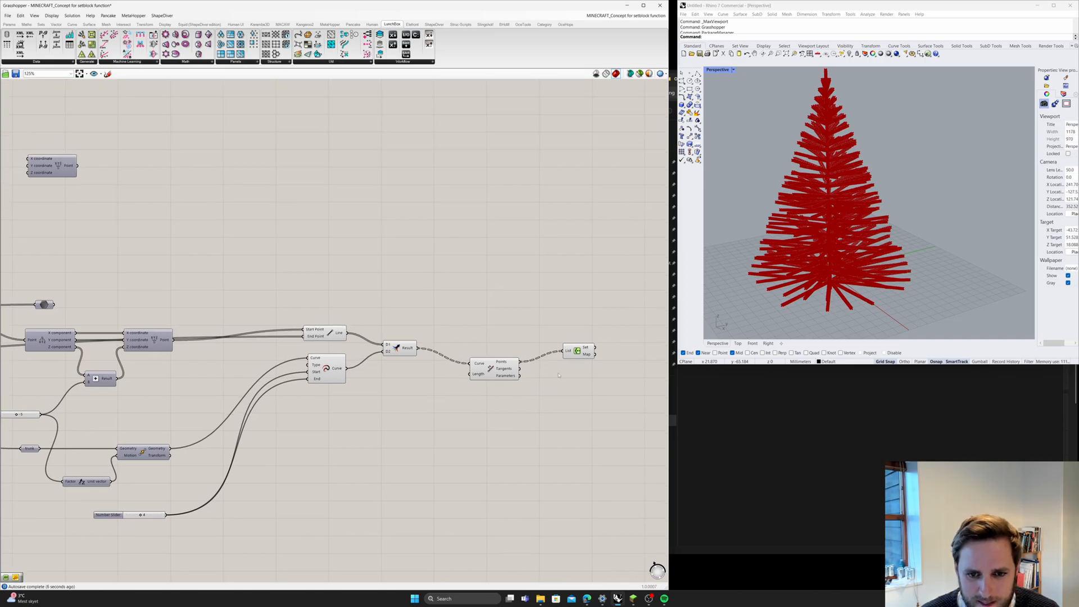
mouse_move(508, 364)
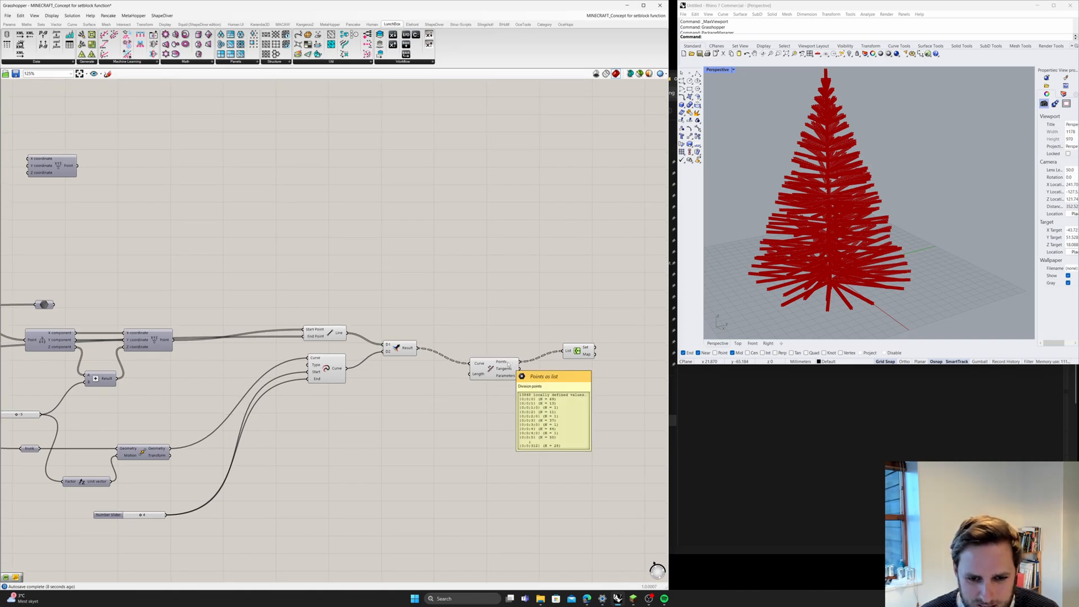
- Shift Divide Length slightly closer to Create Set and select Create Set to highlight its points in the viewport
right_click_drag(542, 434, 439, 448)
left_click_drag(391, 387, 400, 392)
left_click(429, 457)
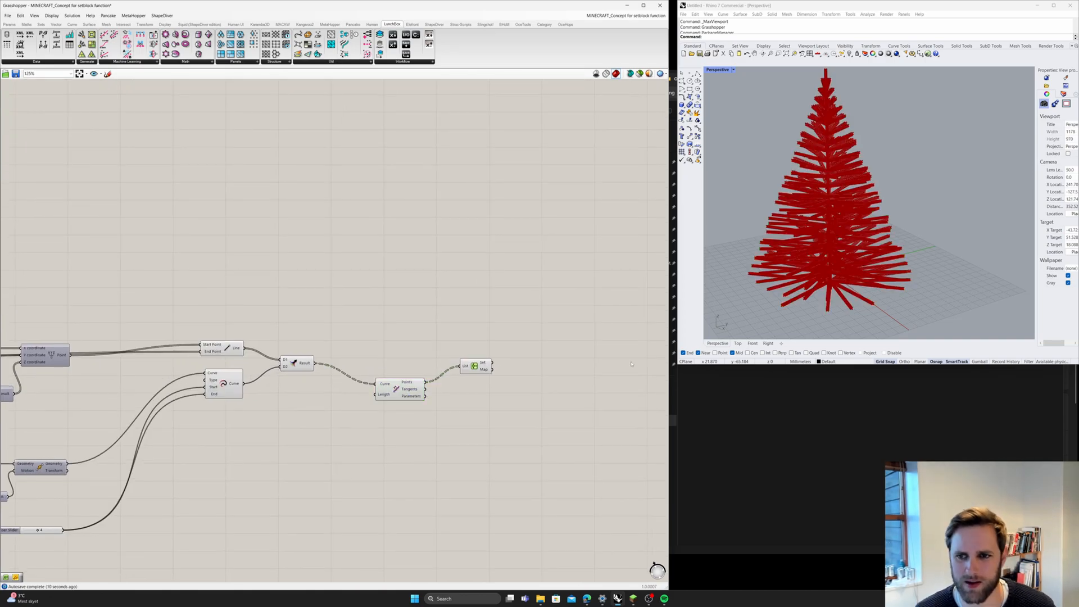
left_click(474, 366)
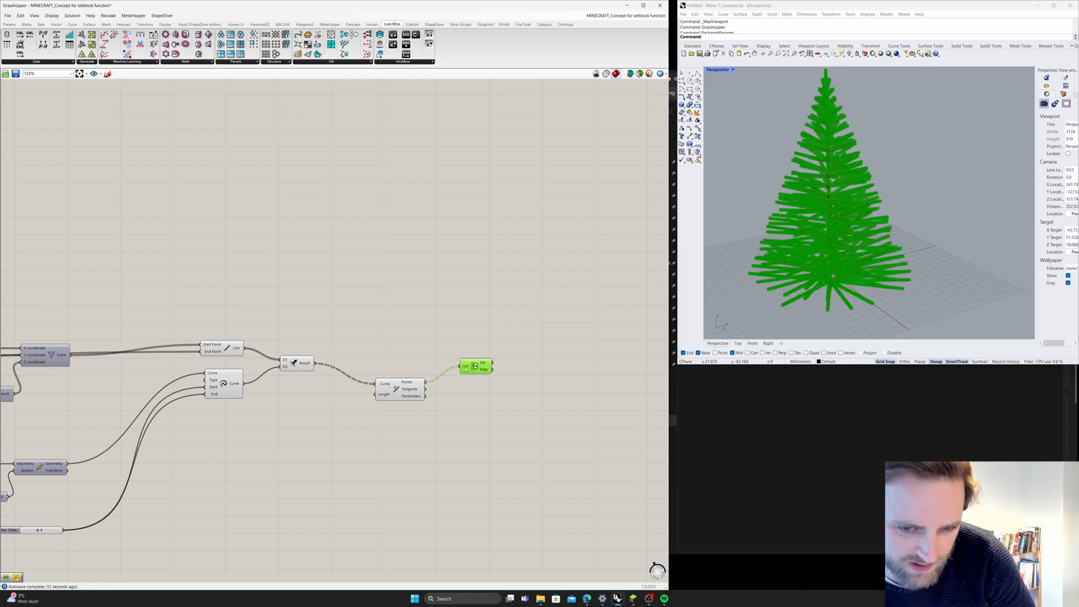
- Move the green group containing the large output panel closer to the end of the tree definition
scroll(514, 377, "down", 5)
scroll(514, 377, "down", 4)
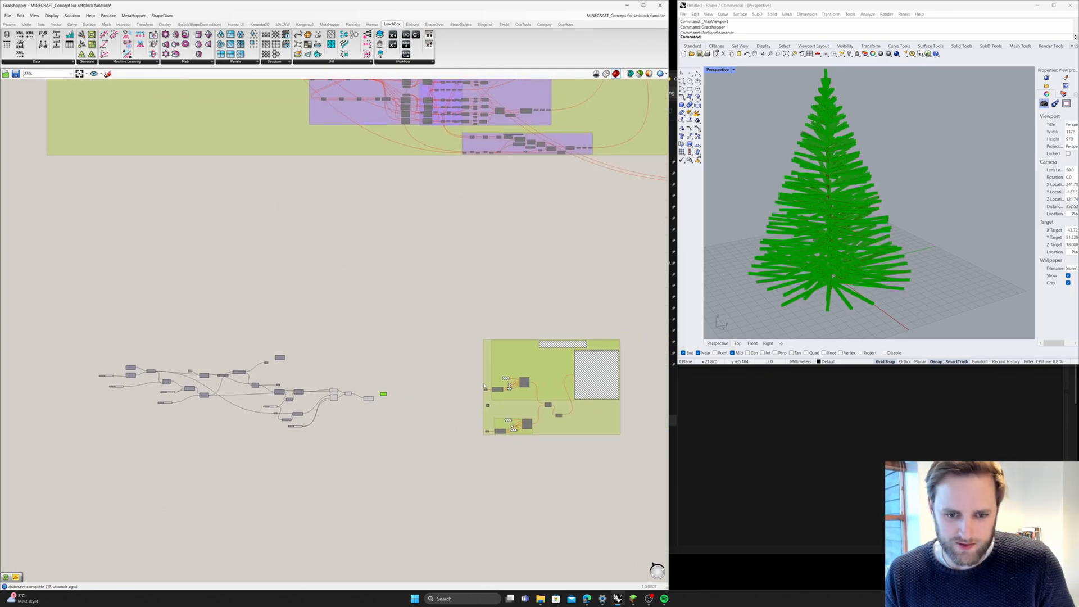
left_click(599, 418)
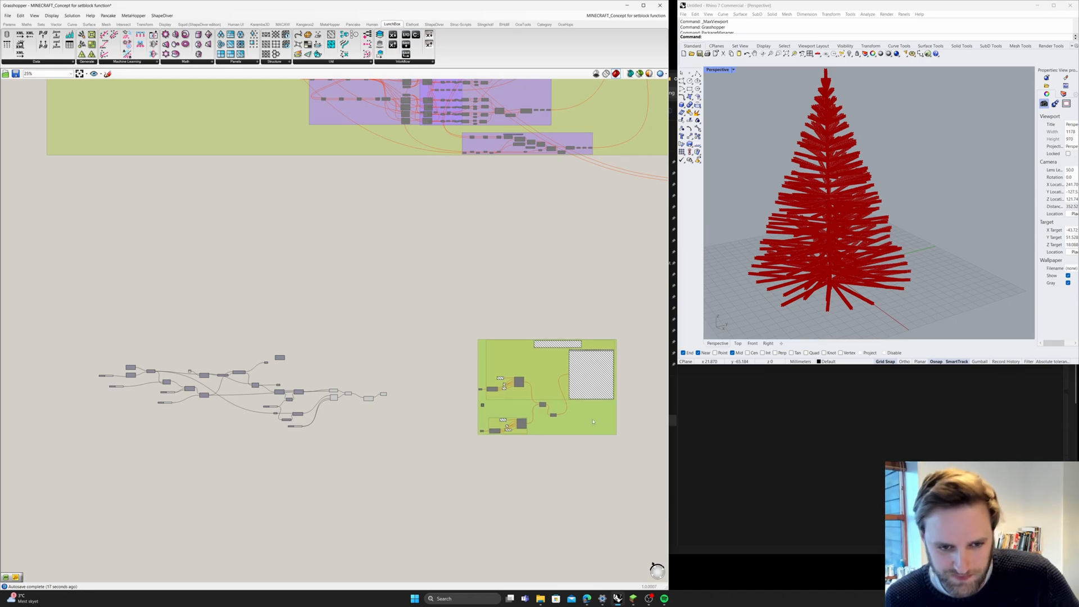
left_click_drag(599, 418, 553, 418)
- Switch to File Explorer and open the ghf functions folder inside the Minecraft-Datapack-gh data folder
left_click(540, 598)
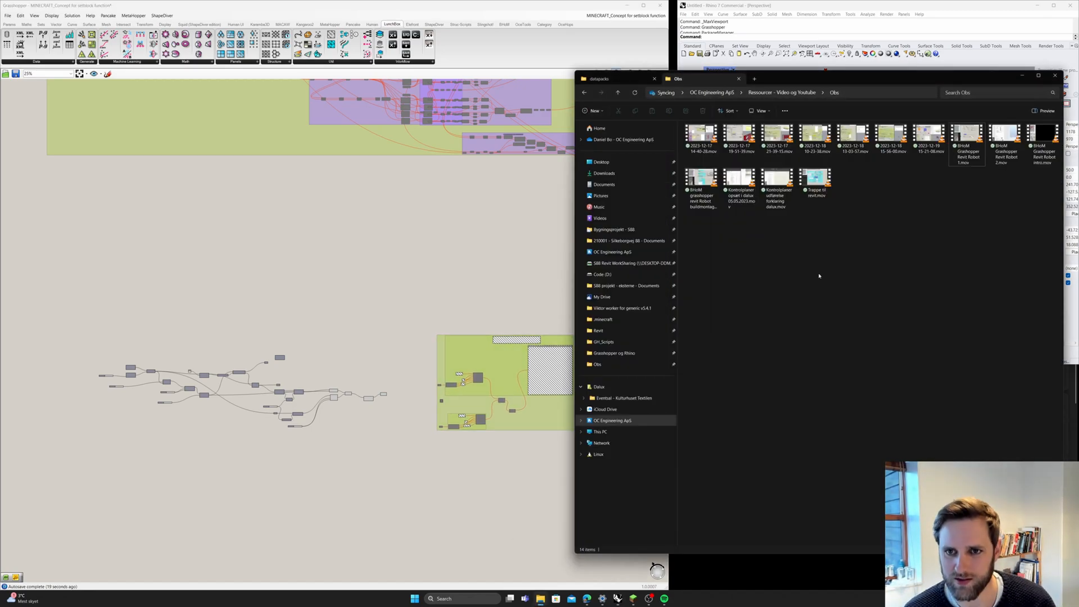
left_click(599, 78)
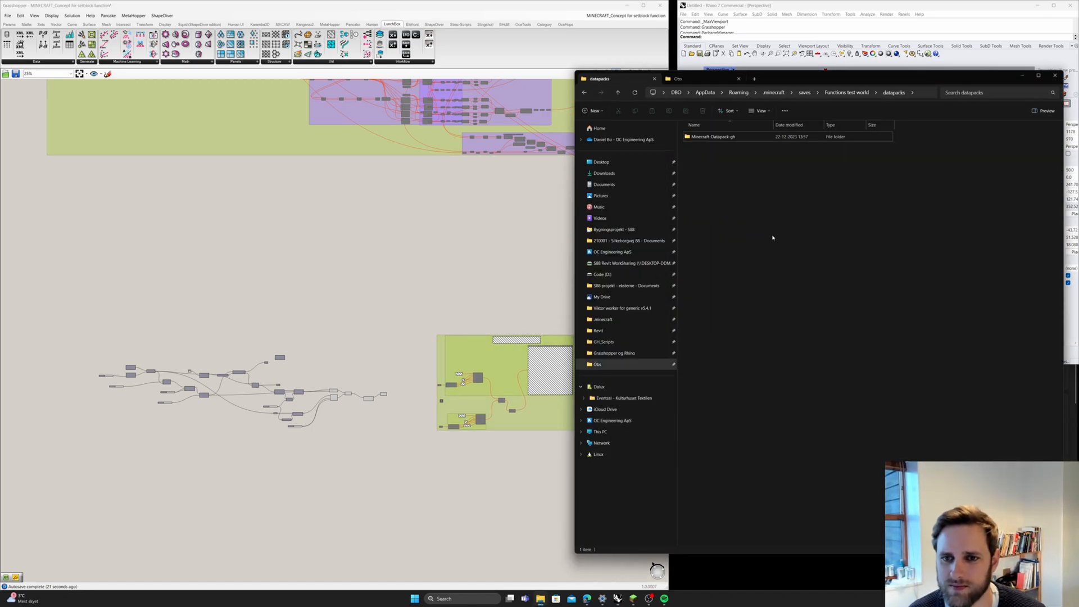
double_click(717, 137)
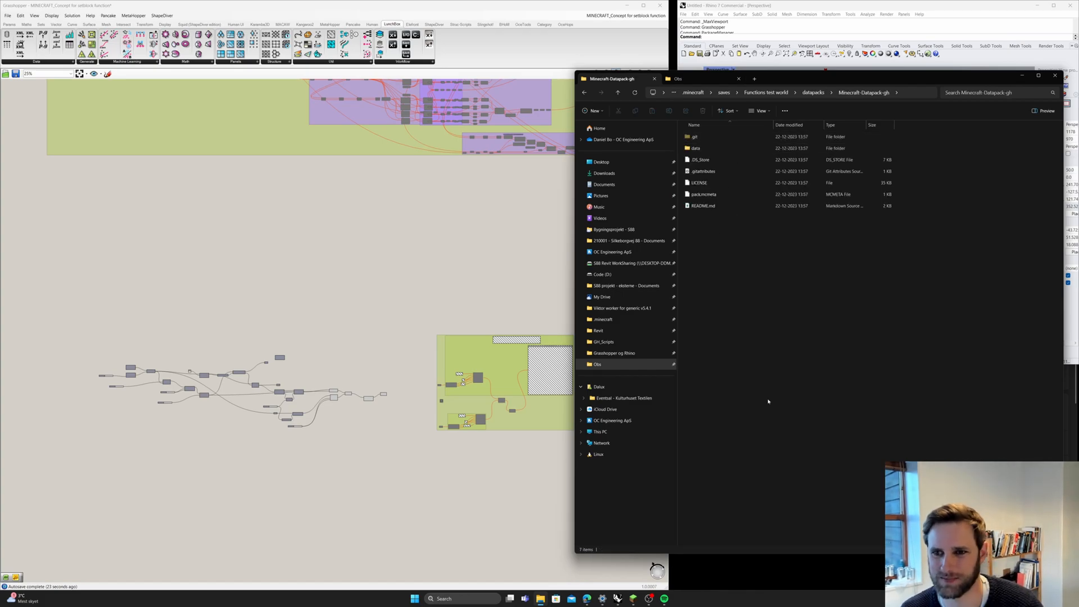
left_click_drag(780, 260, 706, 137)
left_click(809, 329)
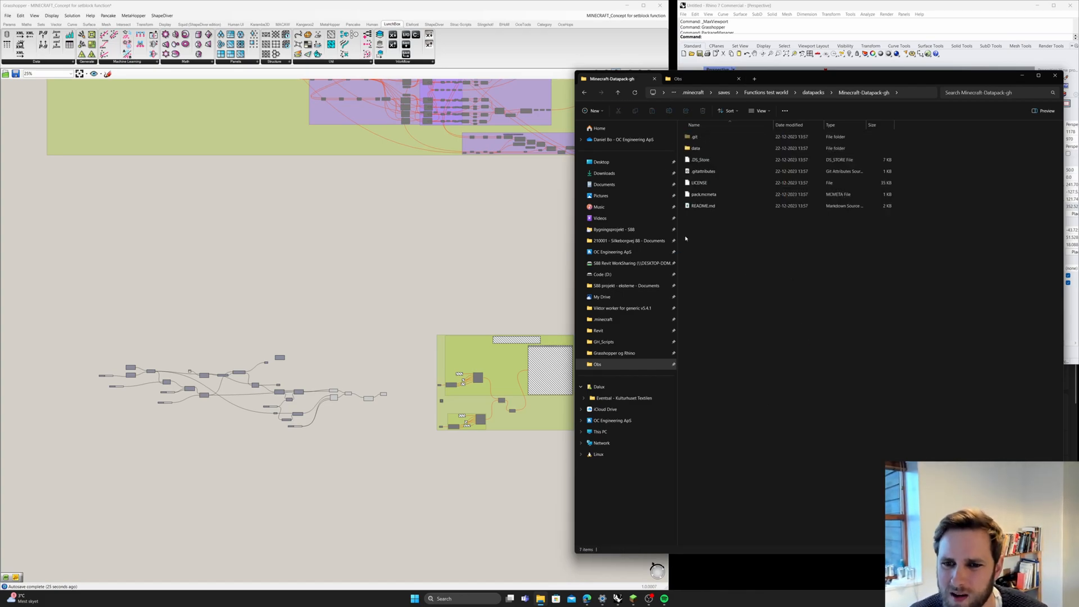
double_click(708, 149)
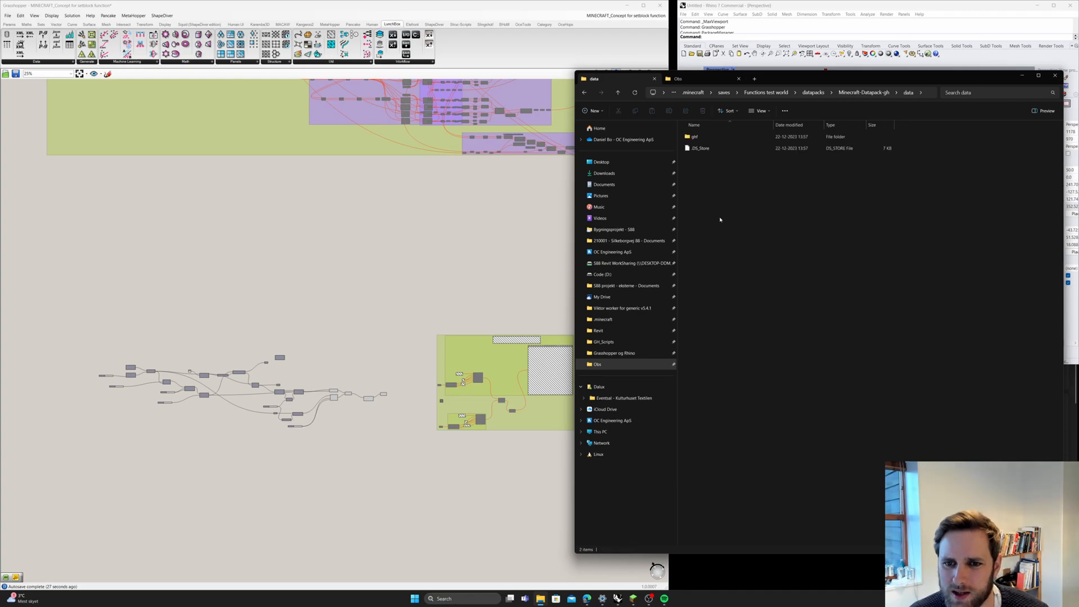
left_click(698, 136)
double_click(698, 137)
double_click(700, 136)
left_click(734, 244)
left_click(751, 312)
left_click(734, 244)
- Duplicate the small function file listed just below box.mcfunction and rename the copy christmas_tree.mcfunction
left_click(711, 160)
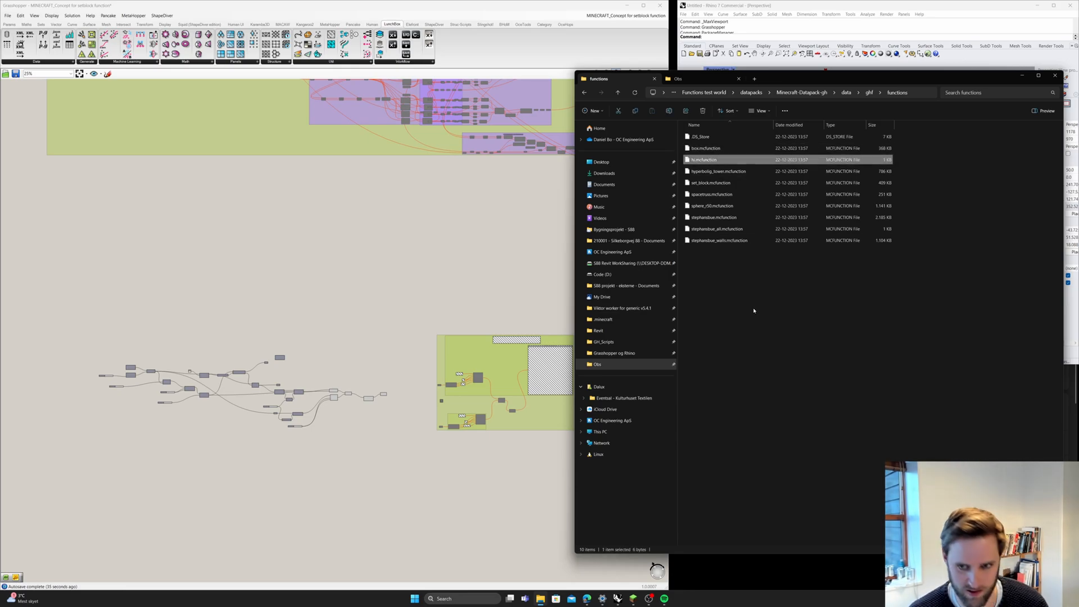
key("ctrl+c")
key("ctrl+v")
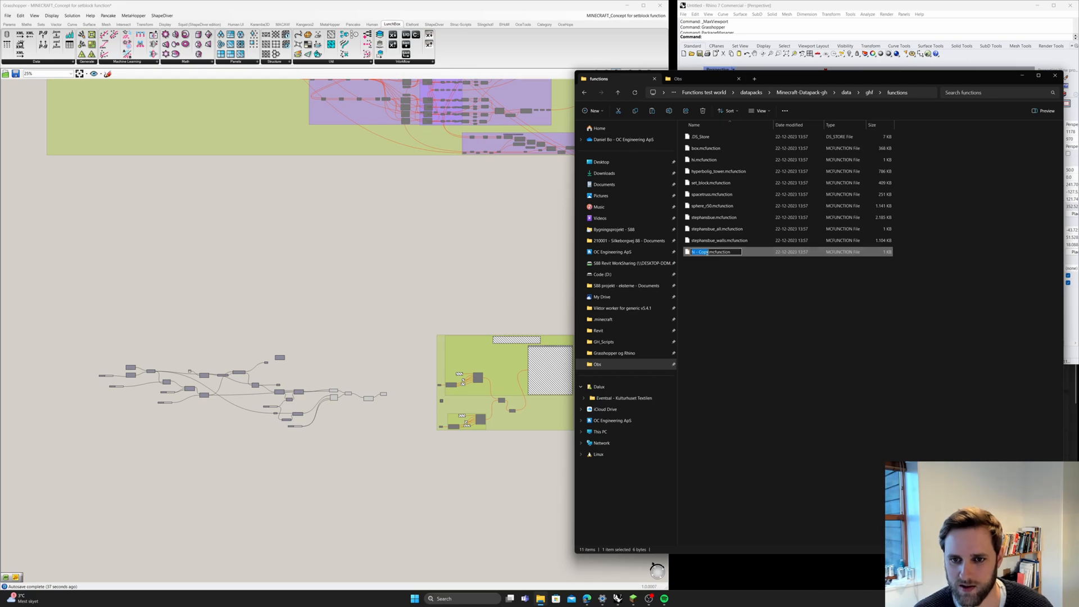
right_click(707, 253)
left_click(707, 253)
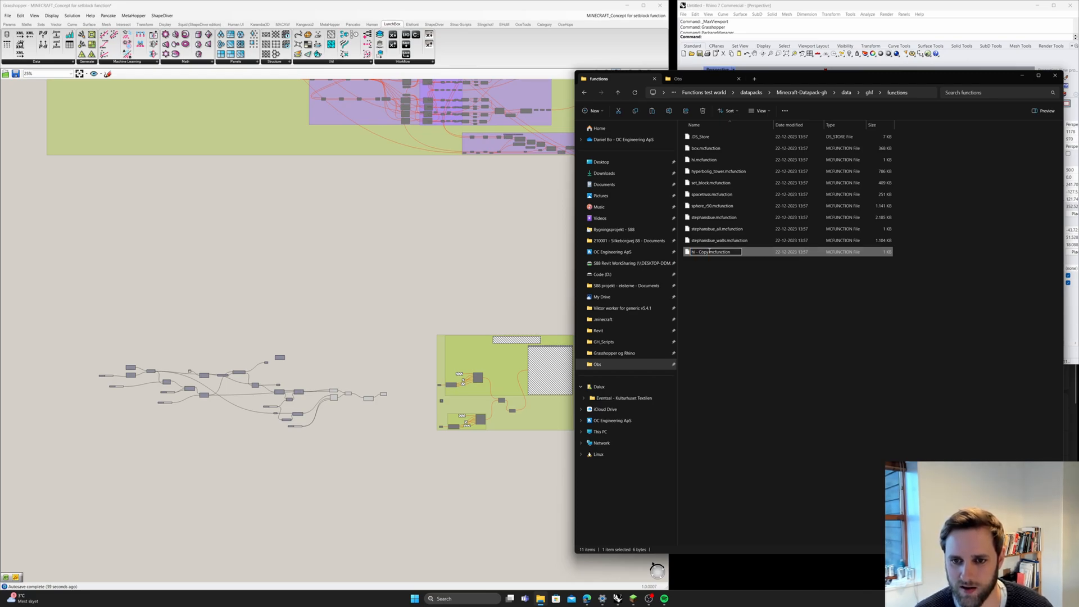
left_click_drag(708, 252, 690, 253)
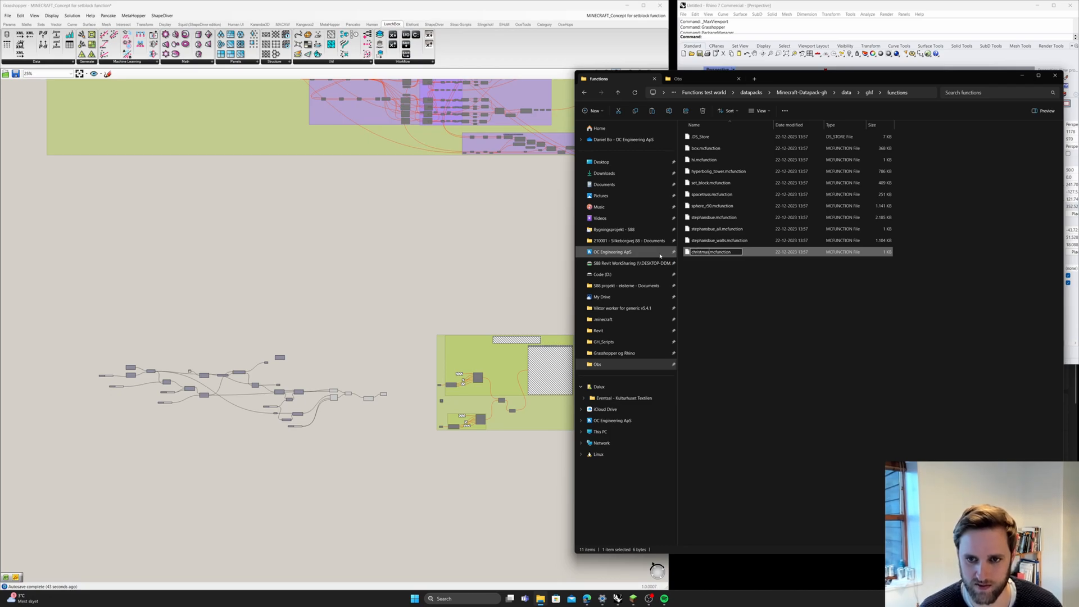
type("christmas_tree")
key("Return")
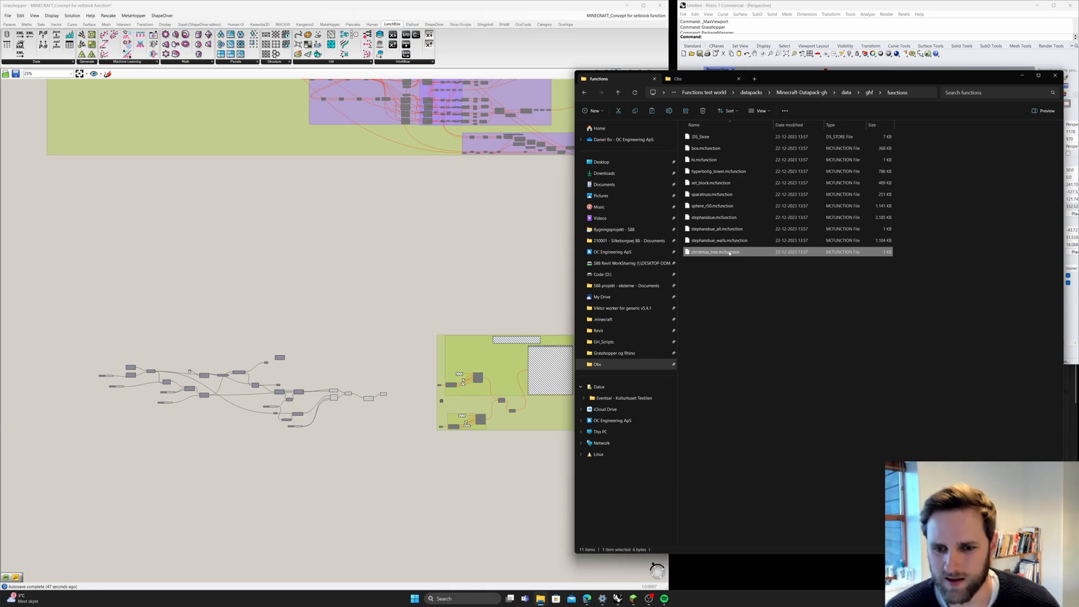
- Switch back to Grasshopper and open the stream destination dialog of the large output panel in the green group
left_click(486, 266)
scroll(575, 463, "up", 5)
left_click(545, 245)
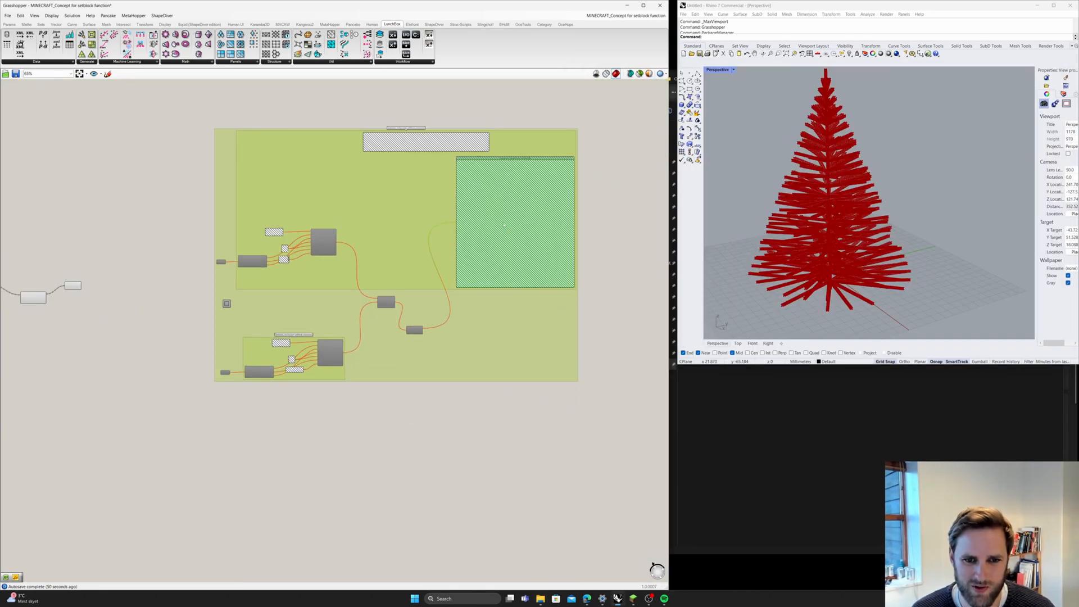
right_click(504, 226)
left_click(548, 357)
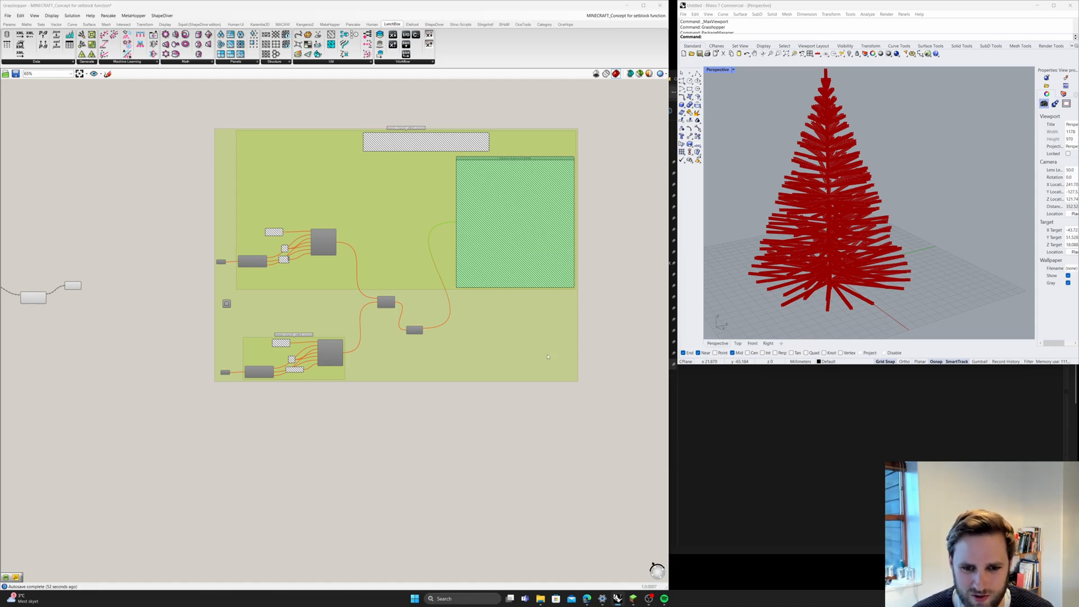
left_click_drag(563, 198, 460, 206)
- Try to paste the datapack's functions folder path from File Explorer as the save location of the panel stream
left_click(855, 470)
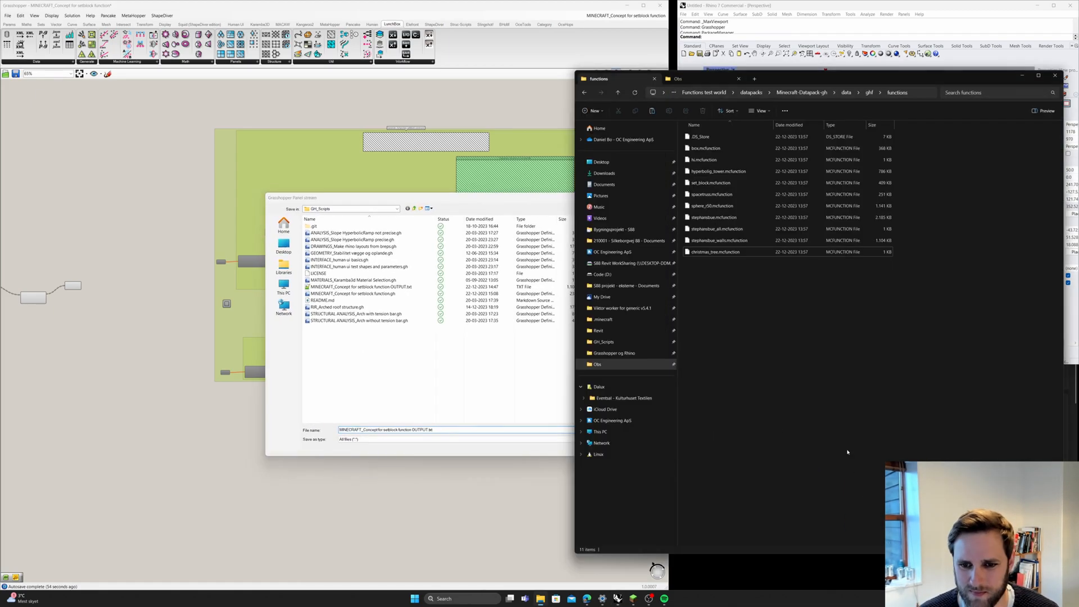
left_click(918, 92)
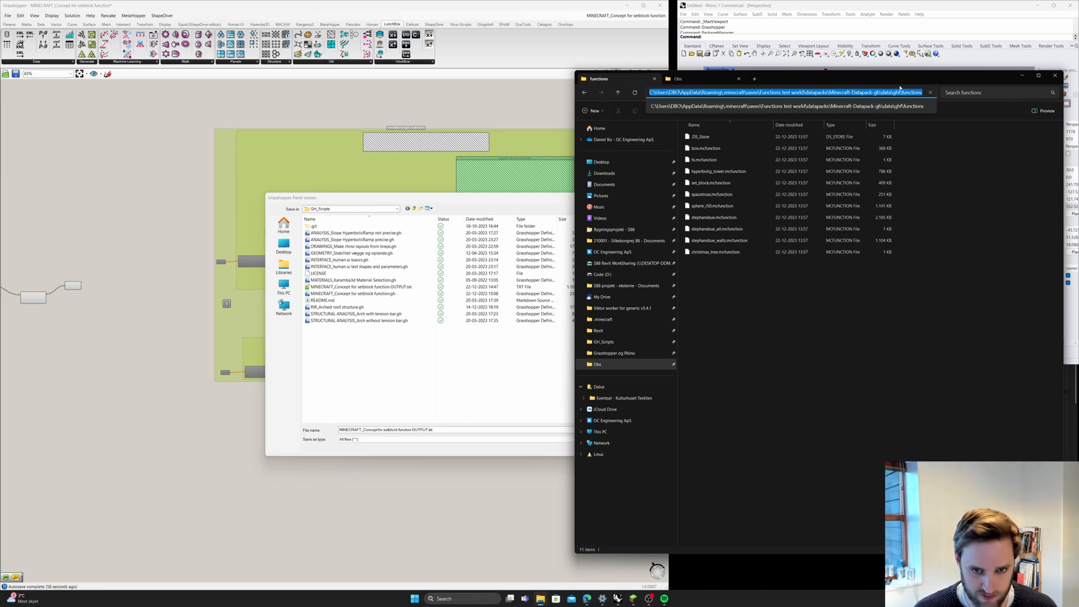
left_click(378, 209)
left_click(369, 211)
key("ctrl+v")
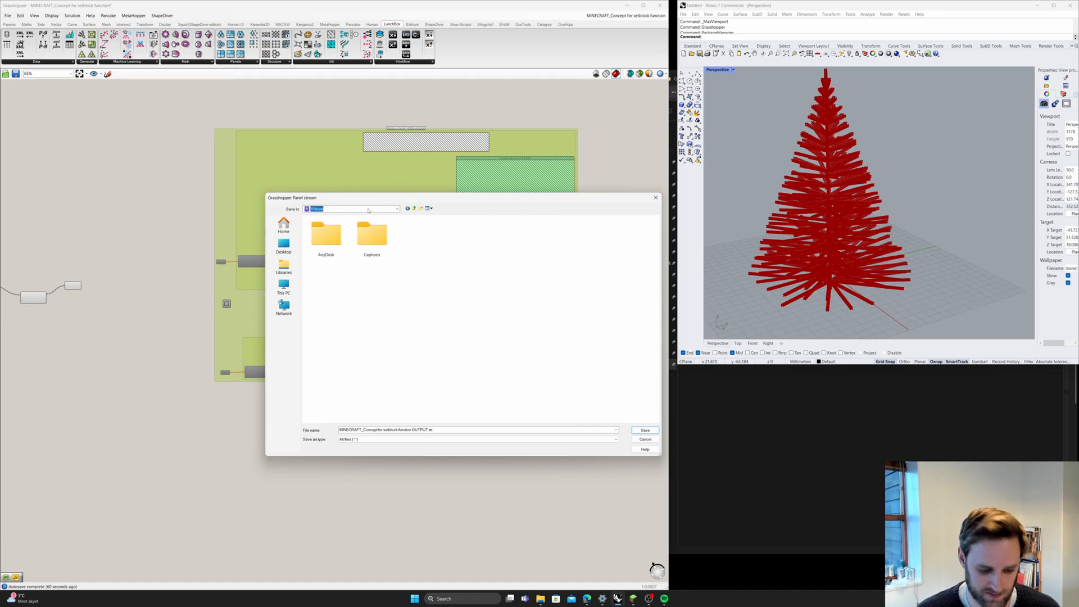
key("alt+Tab")
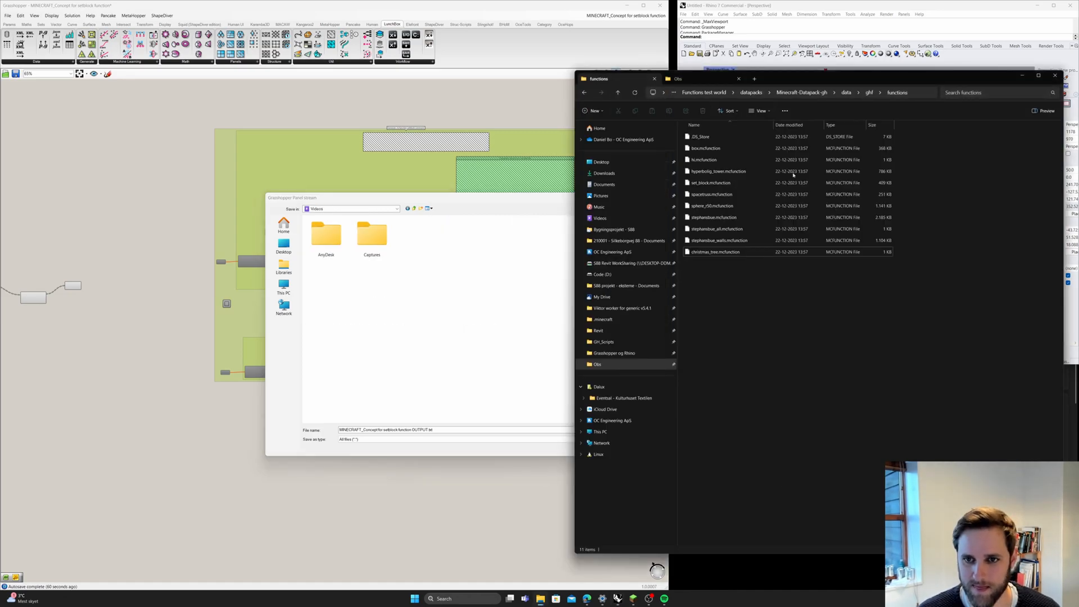
left_click(913, 92)
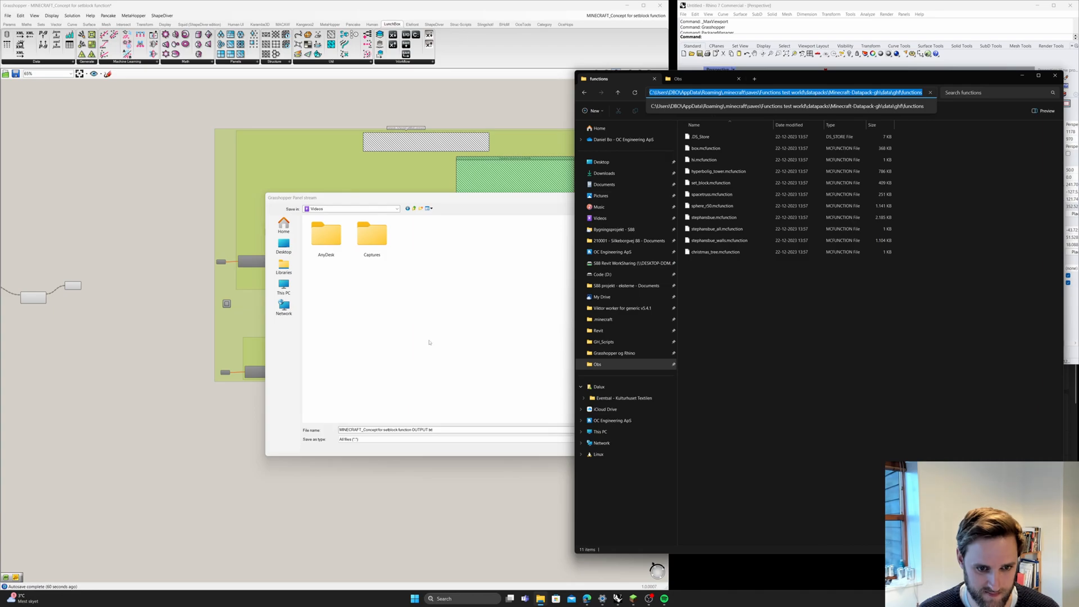
left_click(436, 340)
left_click(368, 208)
scroll(368, 208, "up", 1)
left_click(368, 208)
left_click(363, 209)
left_click(357, 209)
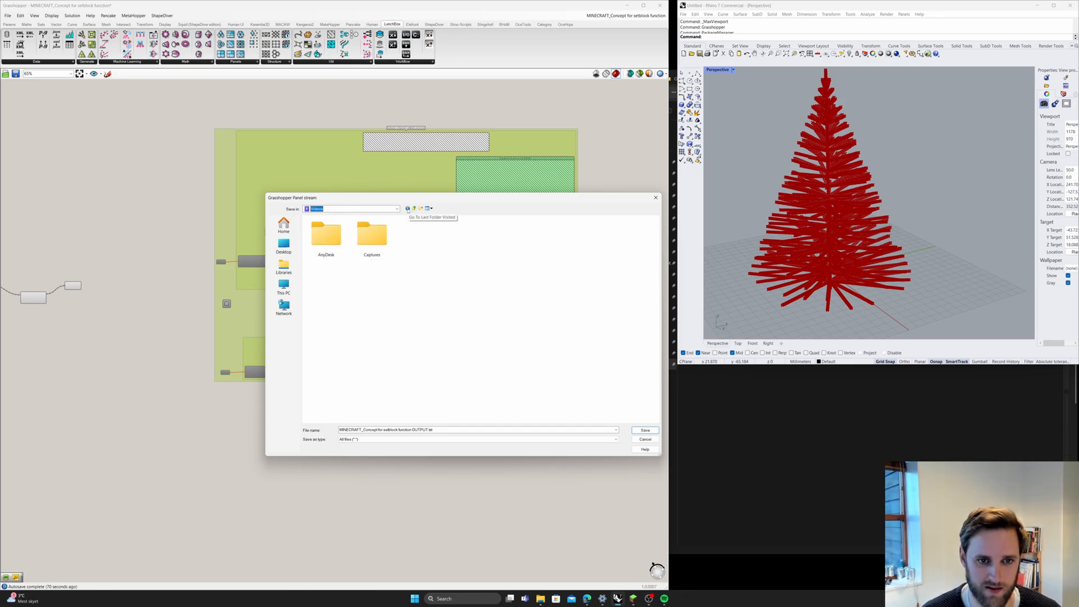
- Browse the panel stream dialog from the C: drive to the AppData\Roaming folder of the Windows account
left_click(284, 287)
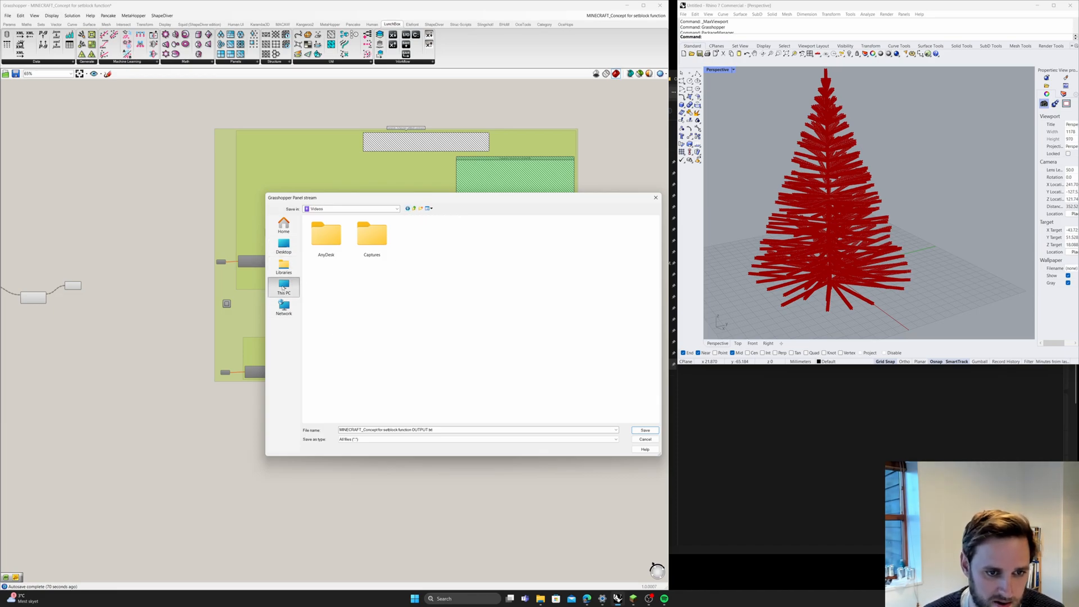
double_click(332, 232)
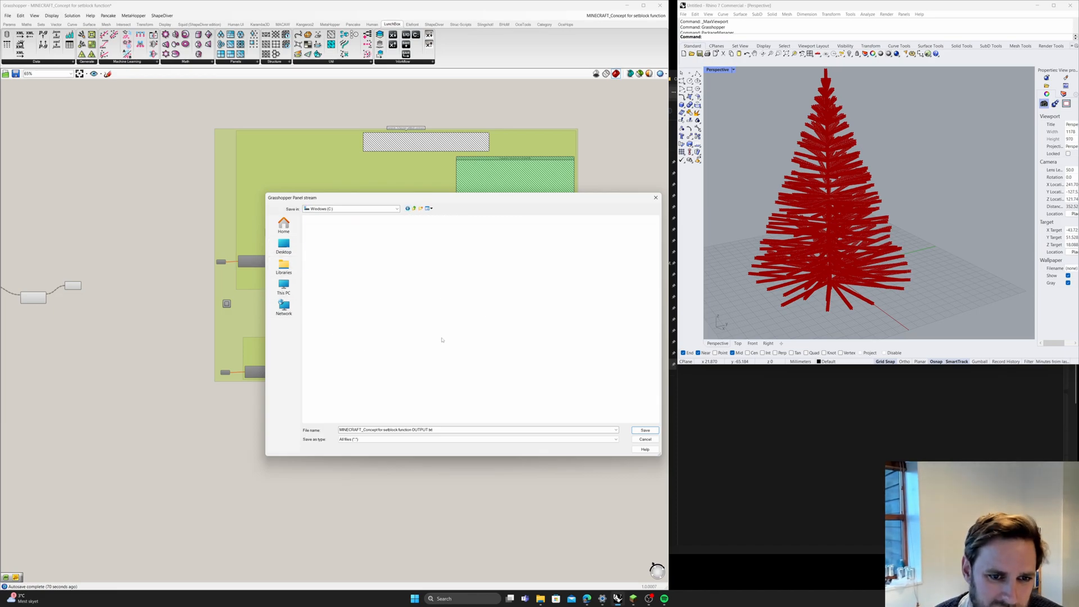
double_click(315, 293)
double_click(318, 226)
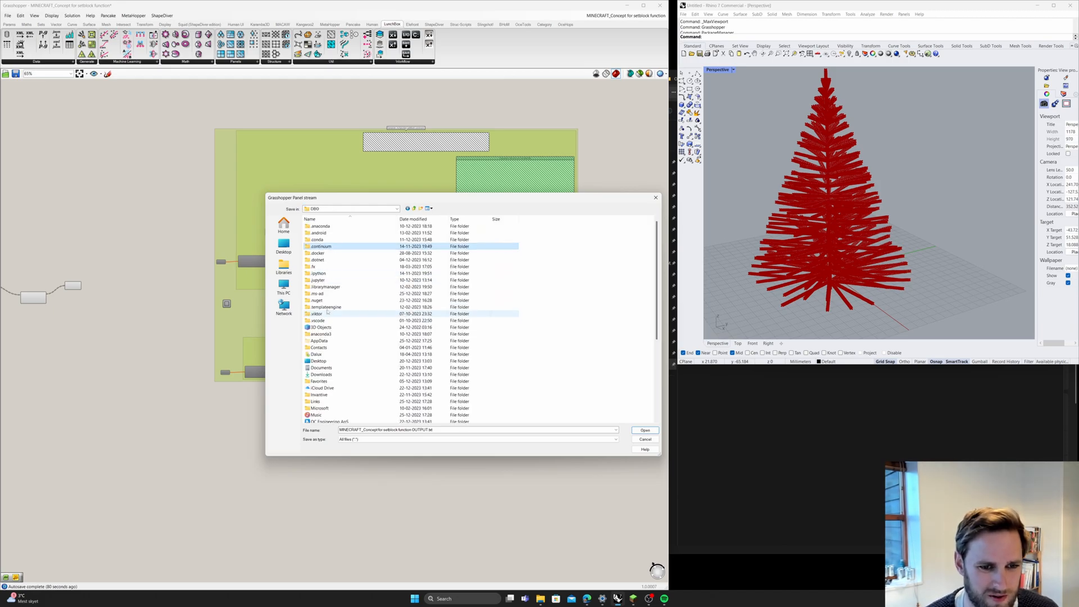
left_click(323, 334)
double_click(319, 340)
double_click(318, 240)
- Check in File Explorer which subfolder of Roaming leads to the Minecraft-Datapack-gh functions folder
left_click(320, 280)
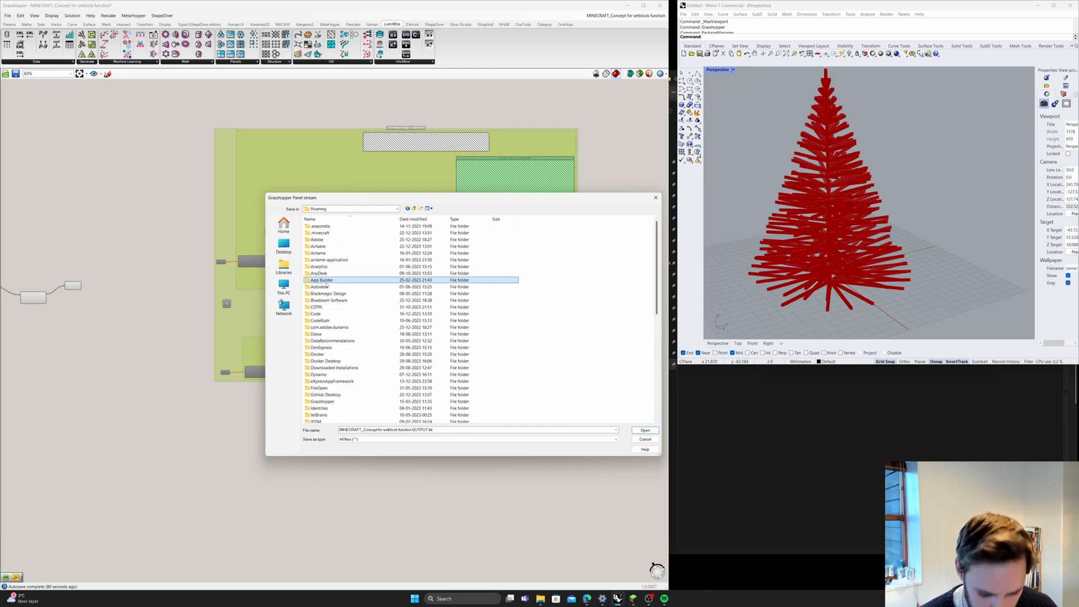
scroll(327, 285, "down", 15)
left_click(329, 246)
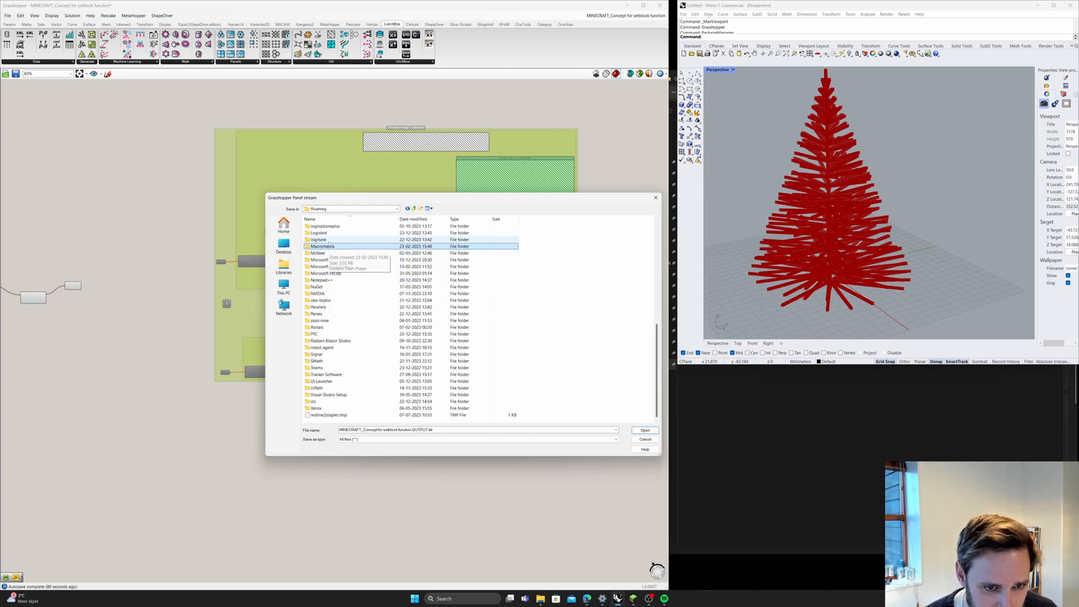
left_click(854, 443)
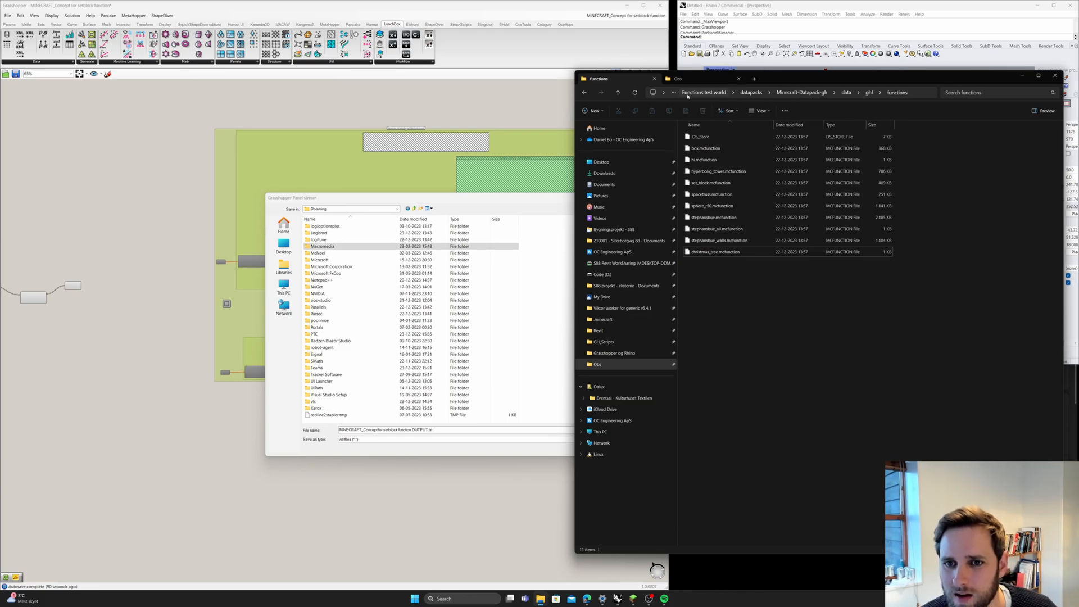
left_click(585, 92)
left_click(585, 92)
left_click(585, 92)
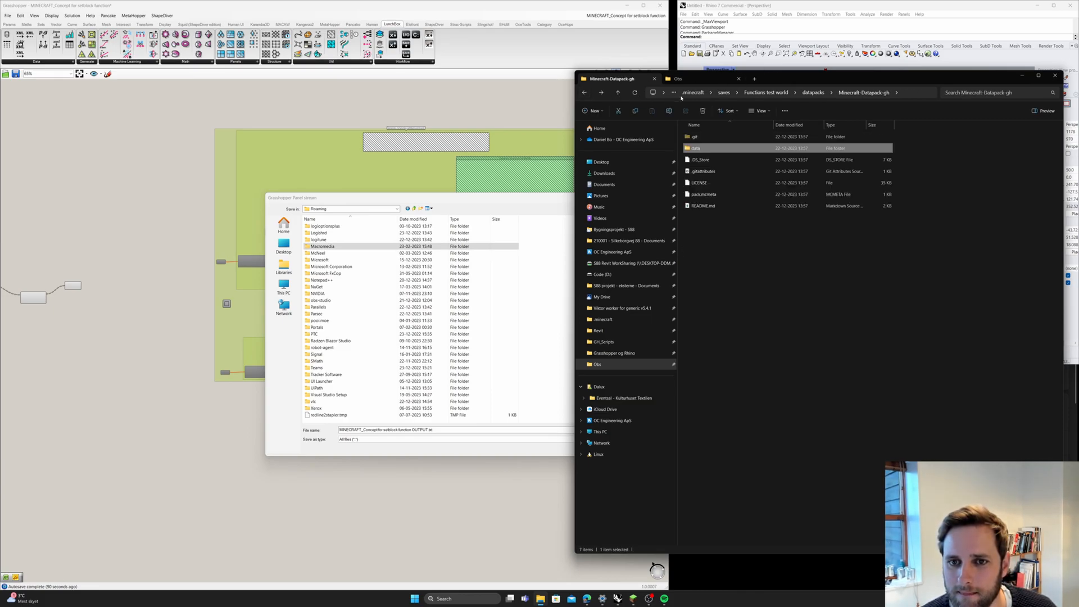
left_click(347, 333)
left_click(848, 424)
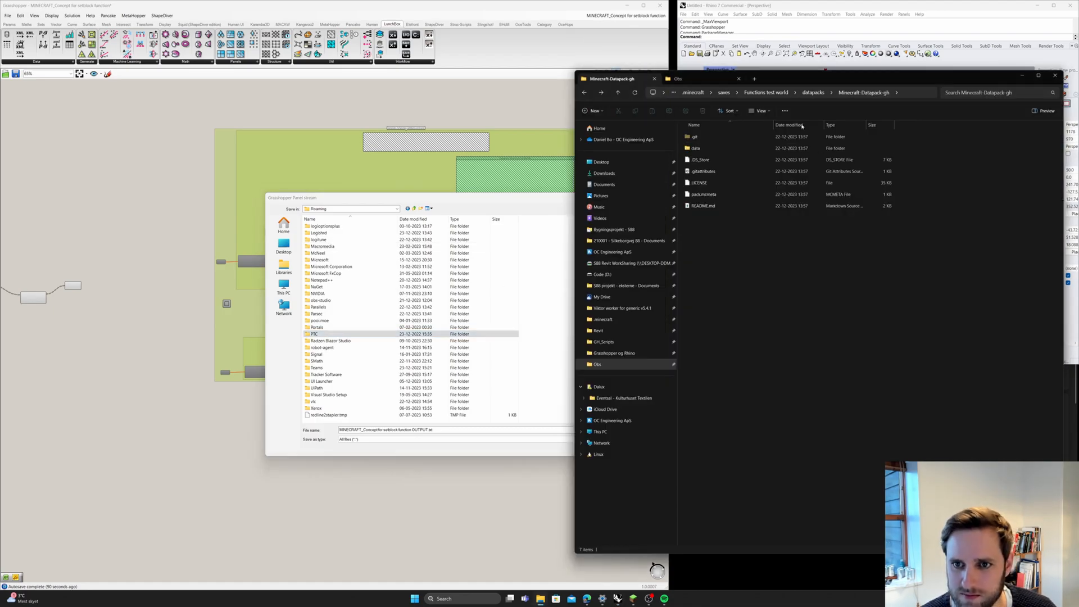
left_click(694, 92)
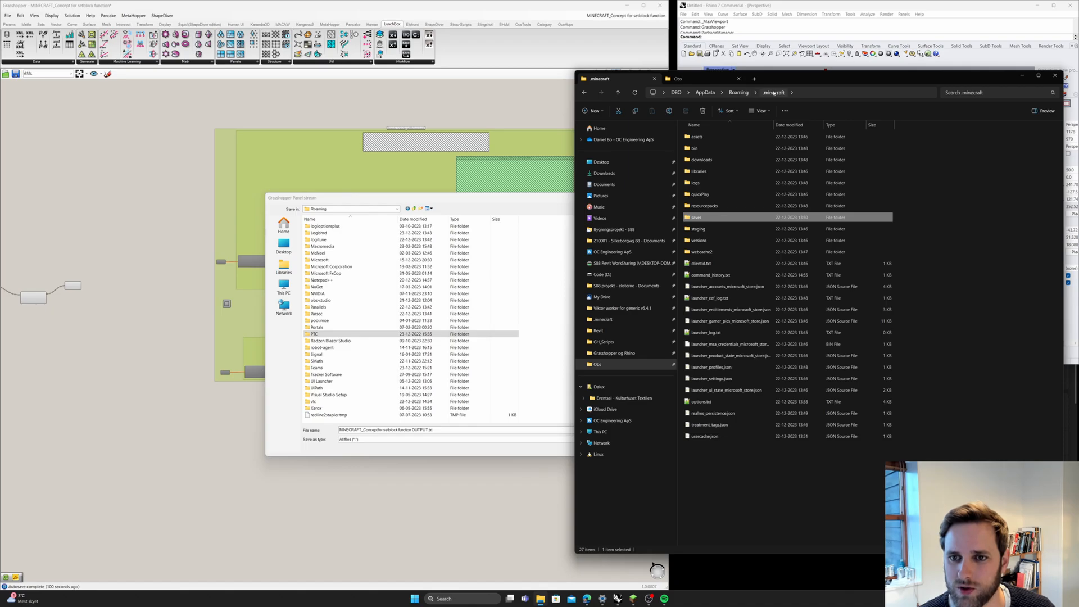
- Browse the panel stream dialog from Roaming through .minecraft, saves, Functions test world and datapacks to the Minecraft-Datapack-gh folder
left_click(334, 355)
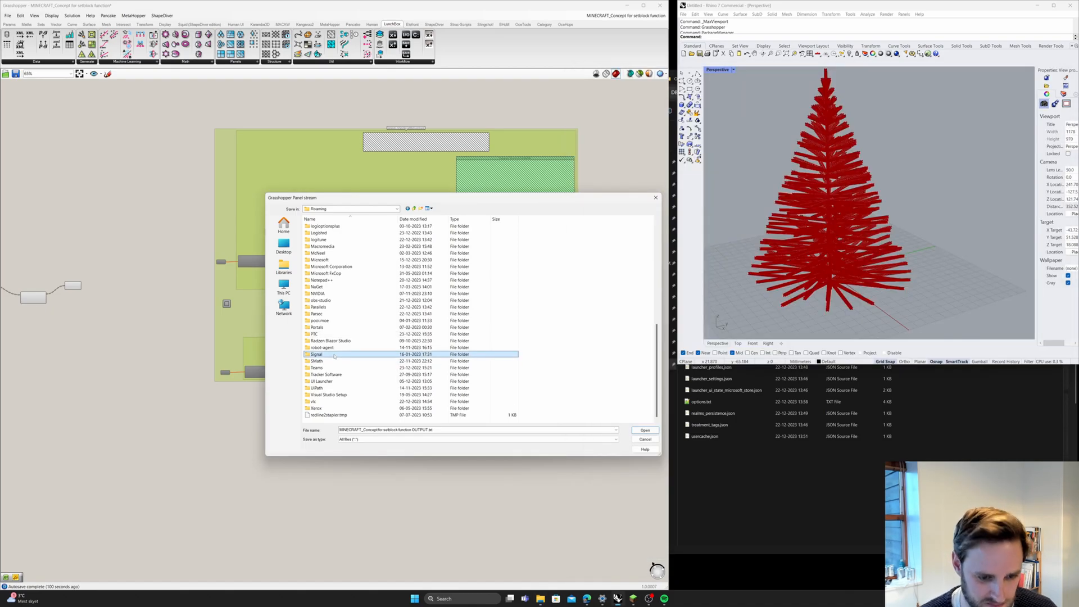
key(".")
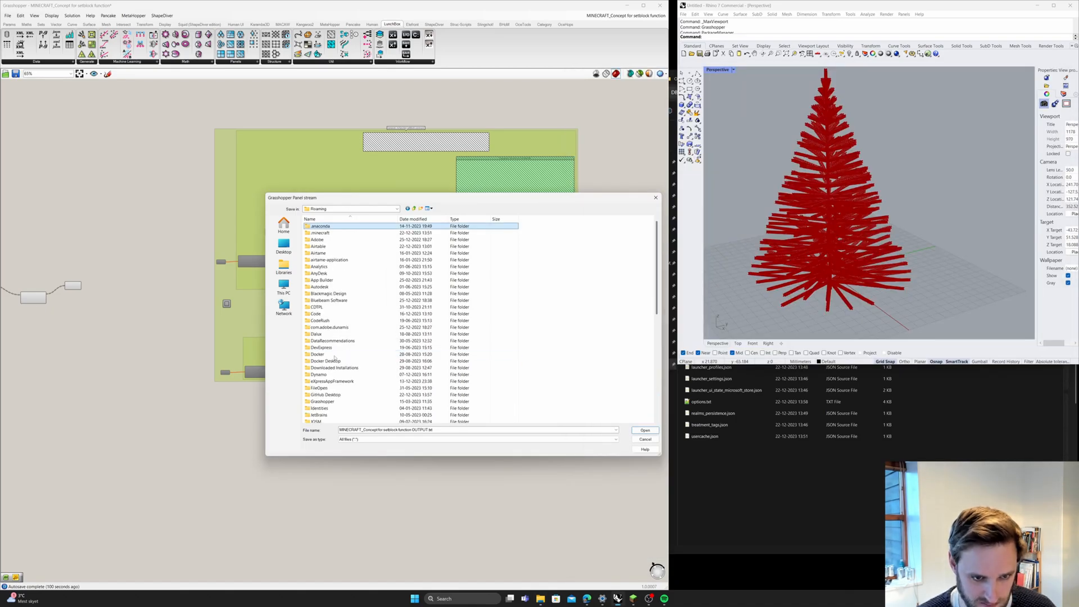
double_click(342, 233)
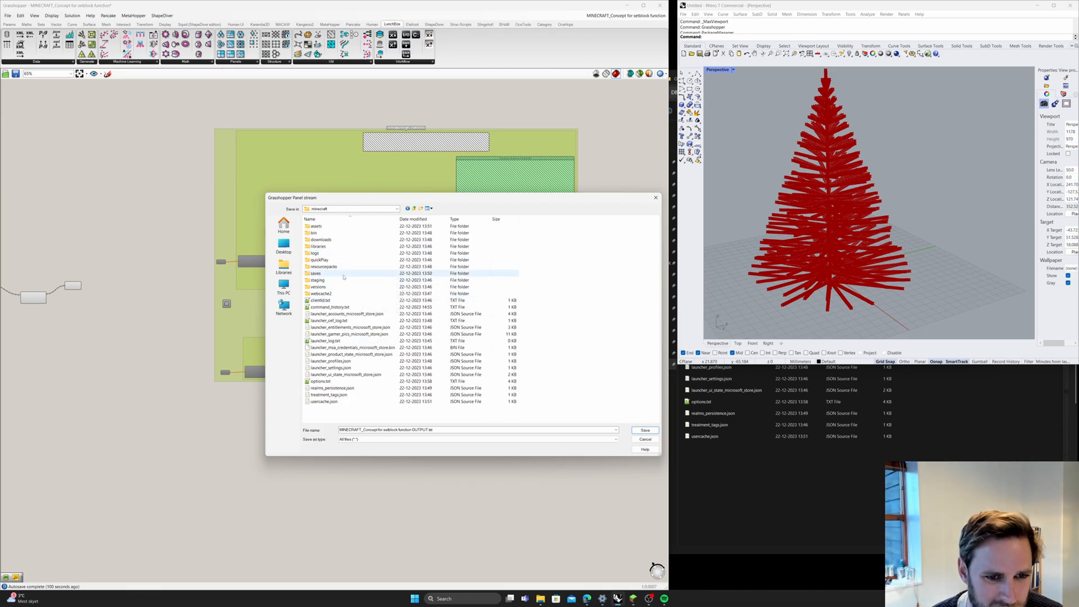
double_click(343, 274)
double_click(326, 226)
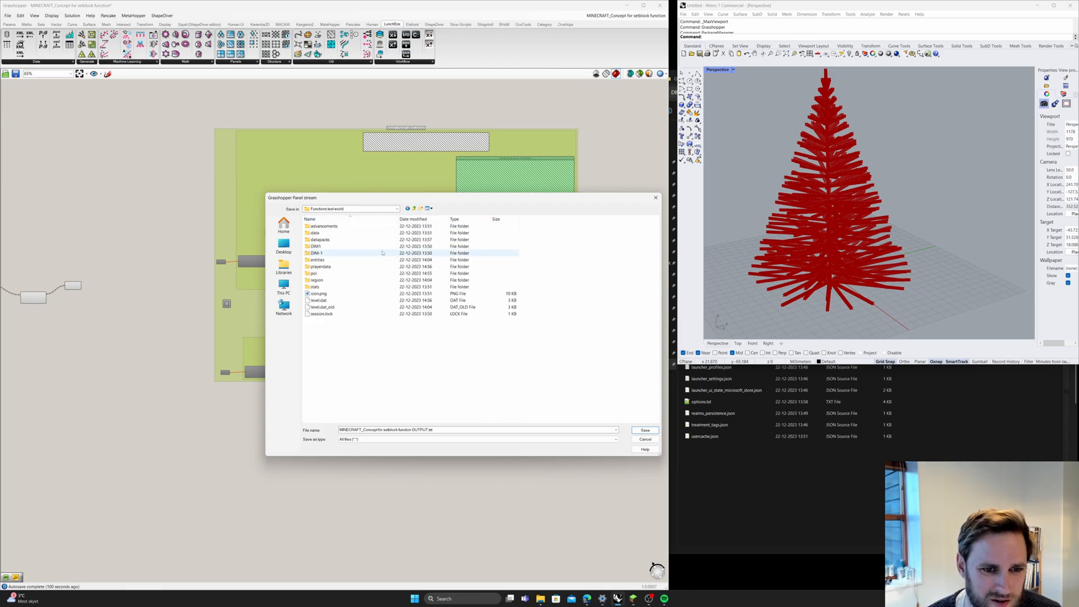
double_click(330, 240)
double_click(332, 227)
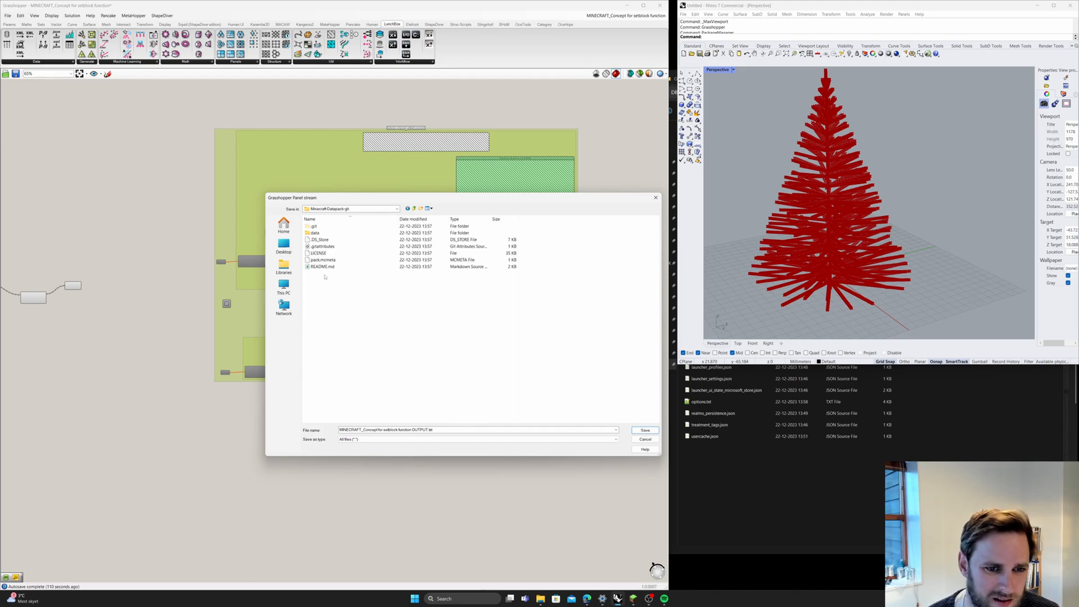
- Set christmas_tree.mcfunction in the datapack's functions folder as the panel's stream destination, replacing the existing file
left_click(316, 233)
double_click(316, 233)
double_click(314, 226)
double_click(319, 226)
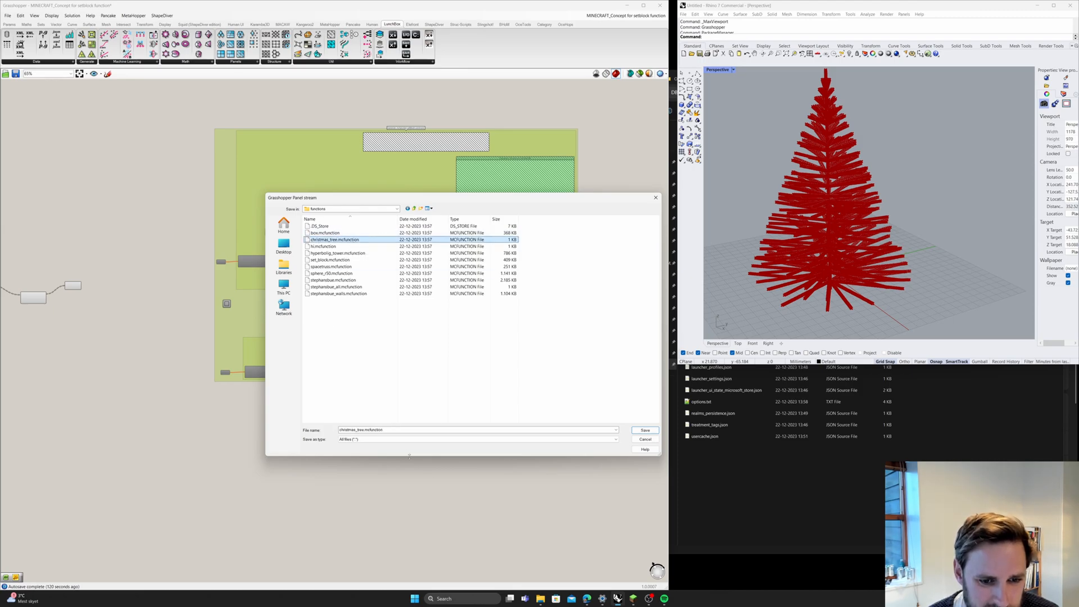
left_click(386, 441)
left_click(321, 447)
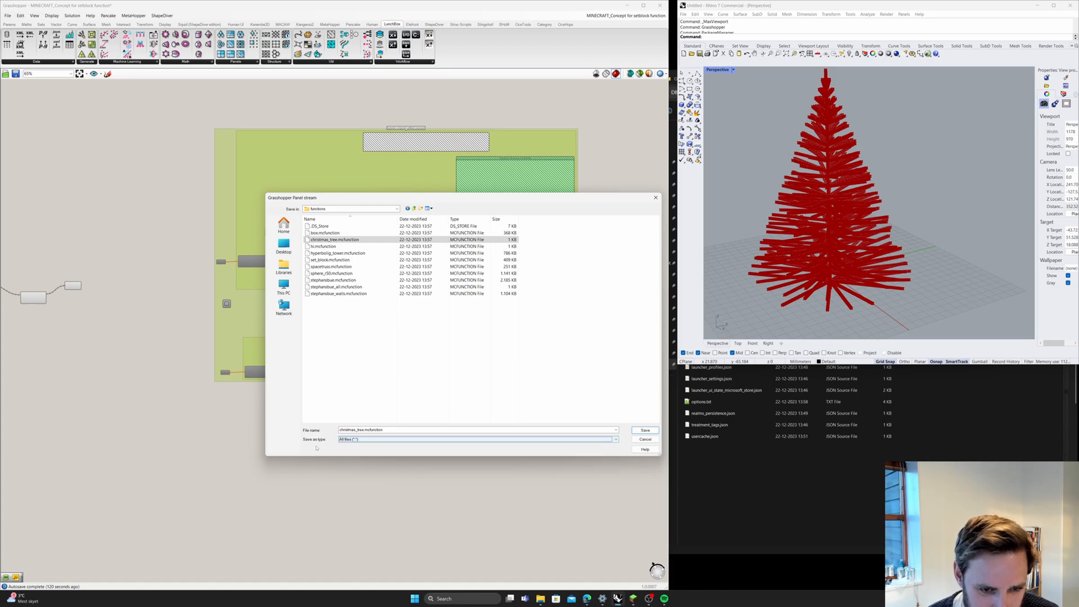
left_click(641, 431)
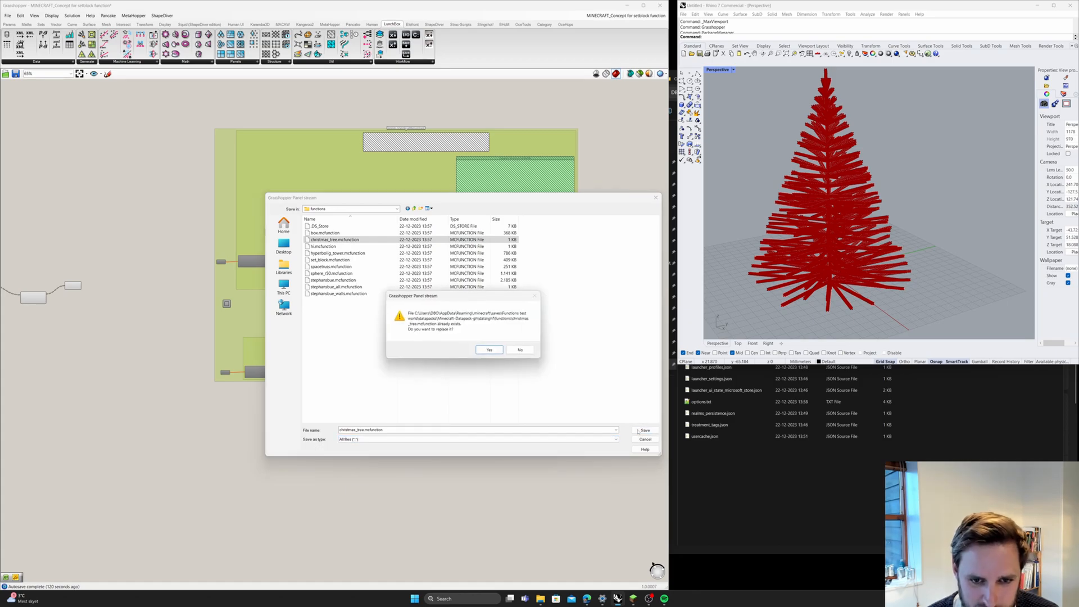
left_click(489, 349)
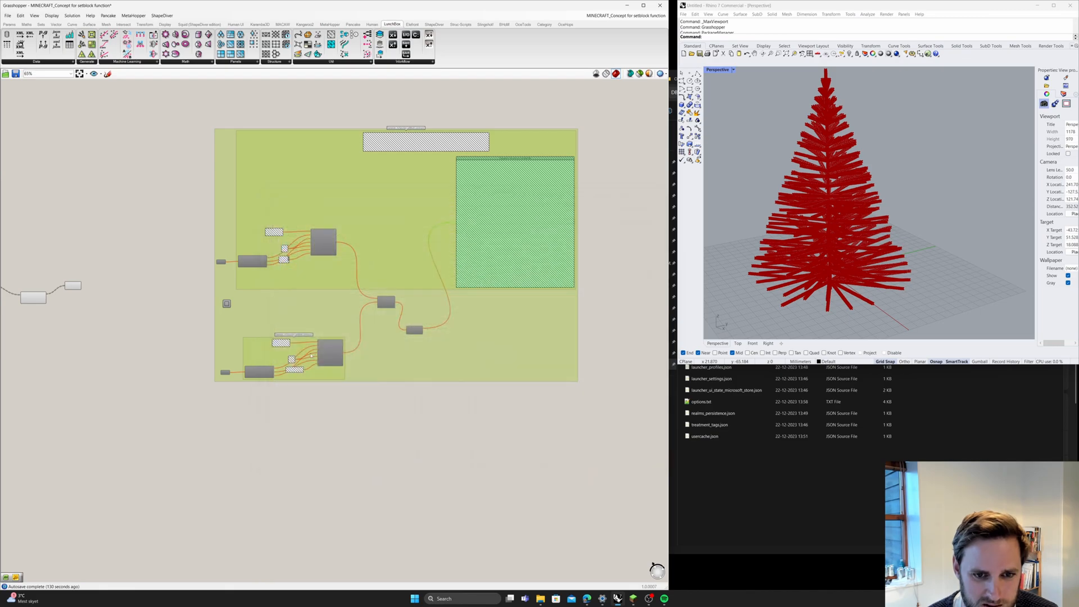
- Select all components of the green setblock command group and enable them
scroll(344, 436, "down", 1)
left_click_drag(167, 136, 584, 462)
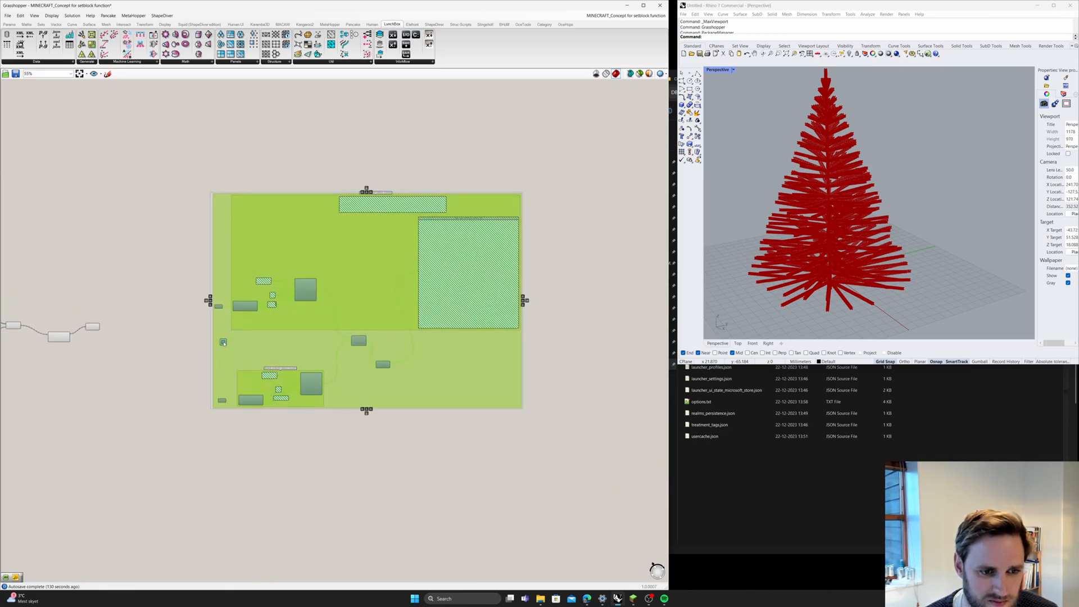
scroll(219, 388, "up", 3)
scroll(218, 393, "down", 1)
right_click_drag(318, 459, 343, 463)
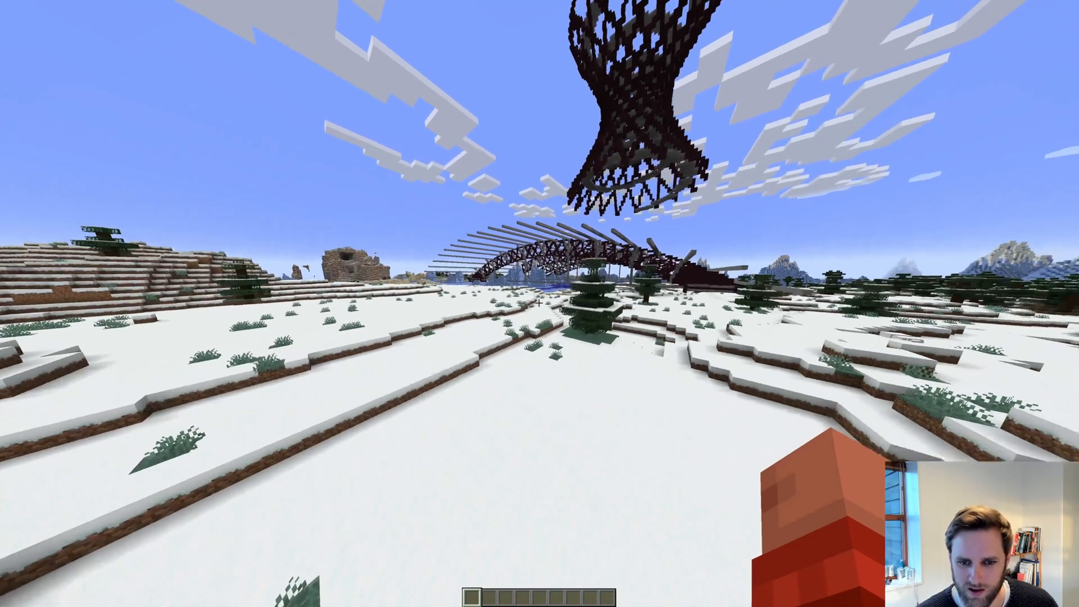
- Switch to Minecraft and browse the block names suggested for a setblock ~ ~ ~ command in the chat
key("slash")
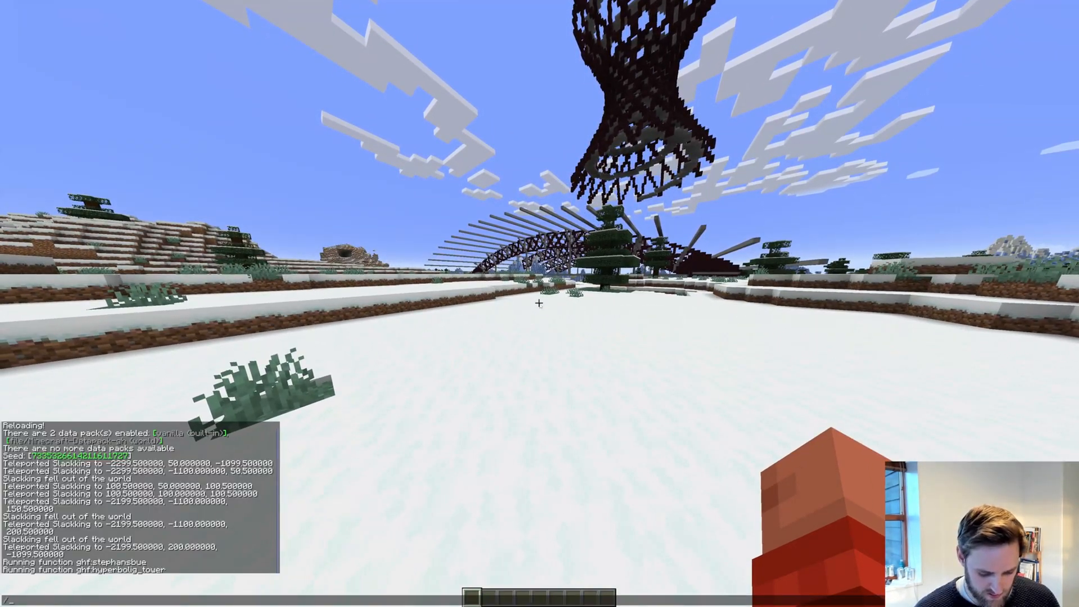
type("set")
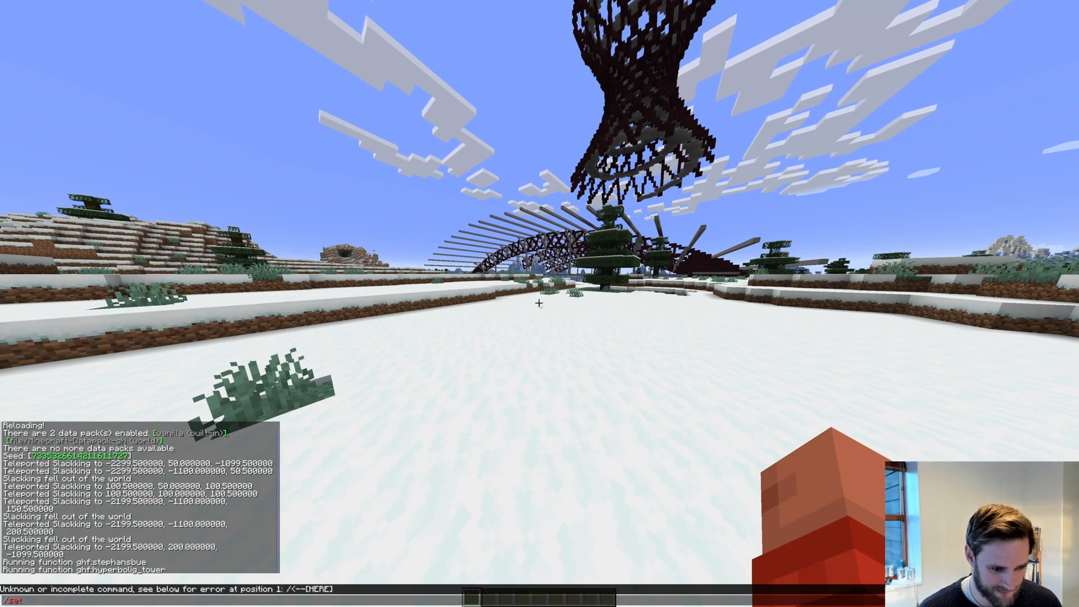
type("block")
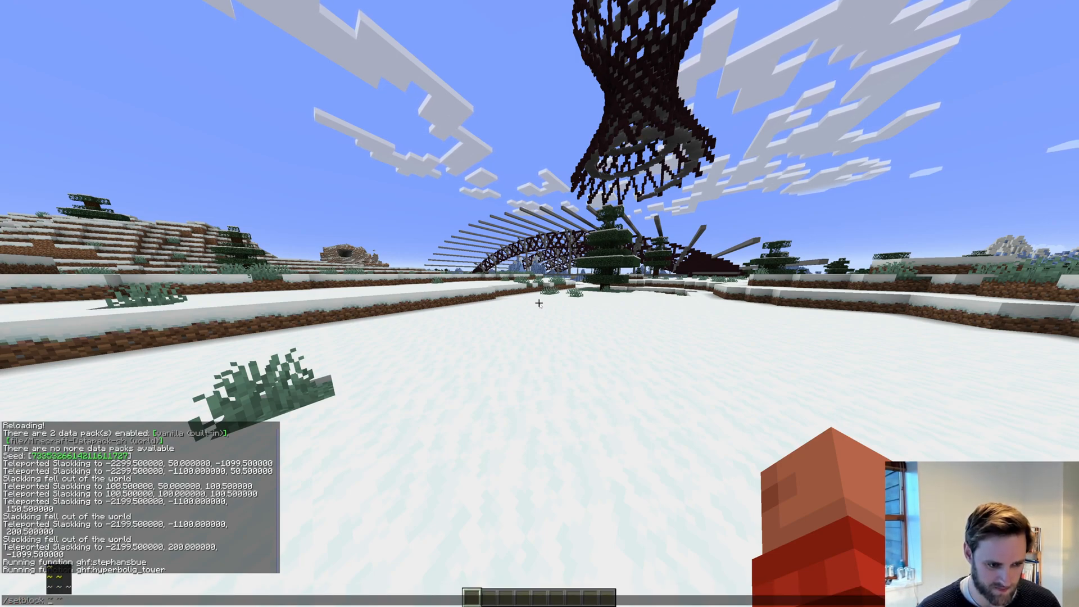
key("Tab")
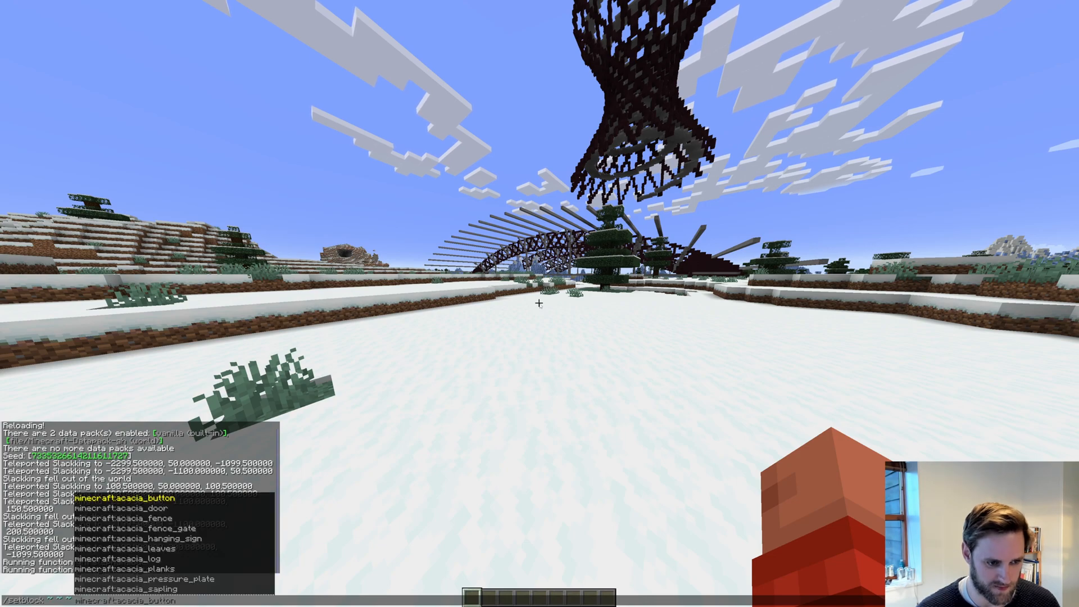
key("Down")
key("Down")
key("Down")
key("Down")
key("Down")
key("Down")
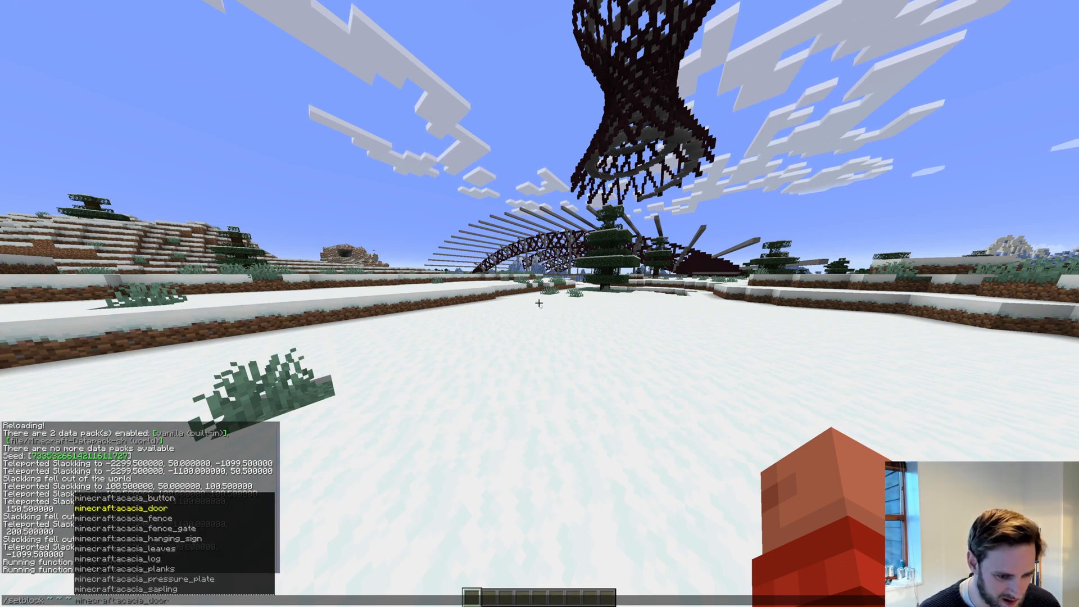
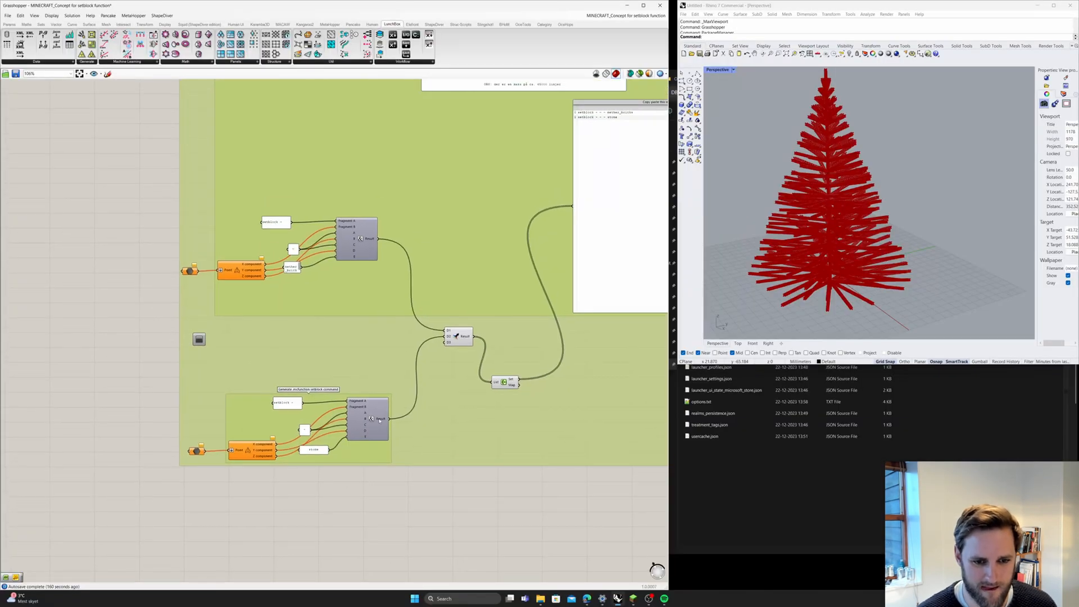
- Back in Grasshopper, disconnect the lower setblock text result from the second input of the Merge component
left_click(366, 421)
scroll(456, 335, "up", 3)
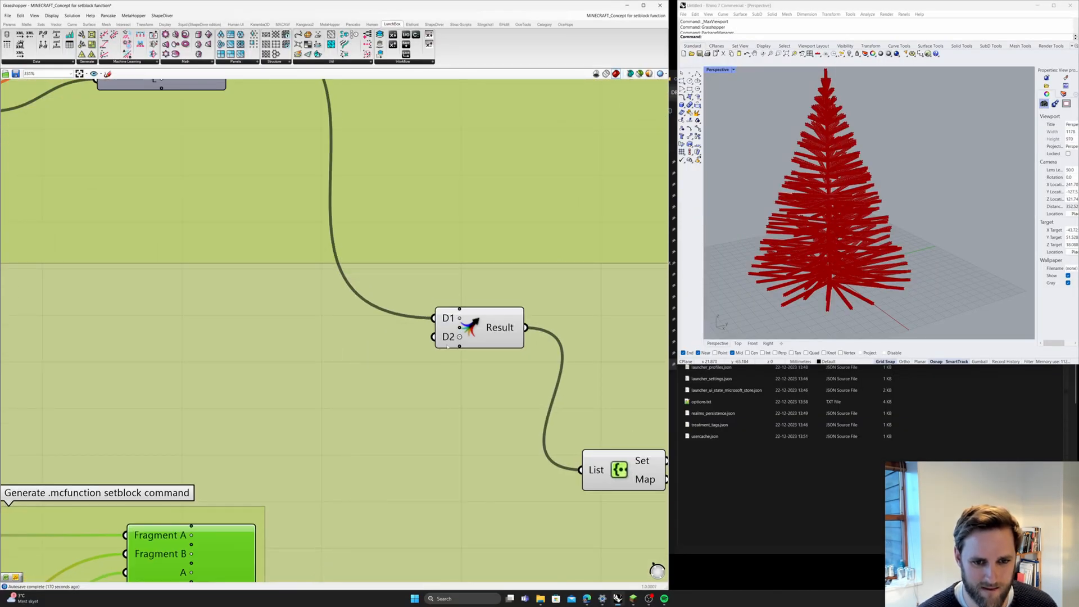
scroll(324, 330, "down", 3)
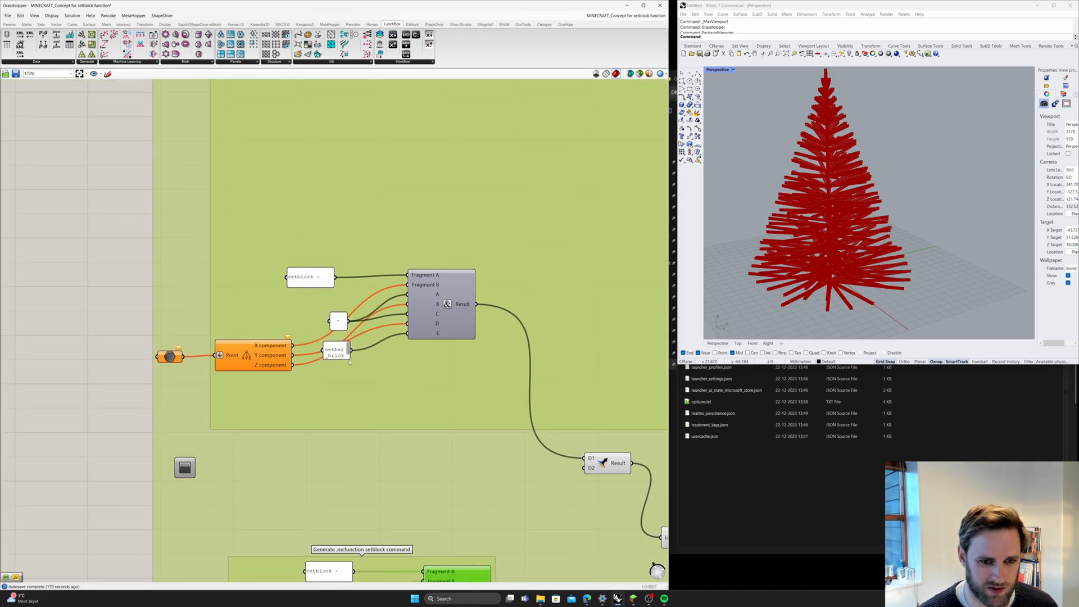
- Change the block name panel of the upper setblock group to acacia_log and move it slightly lower, clear of the wires
double_click(344, 354)
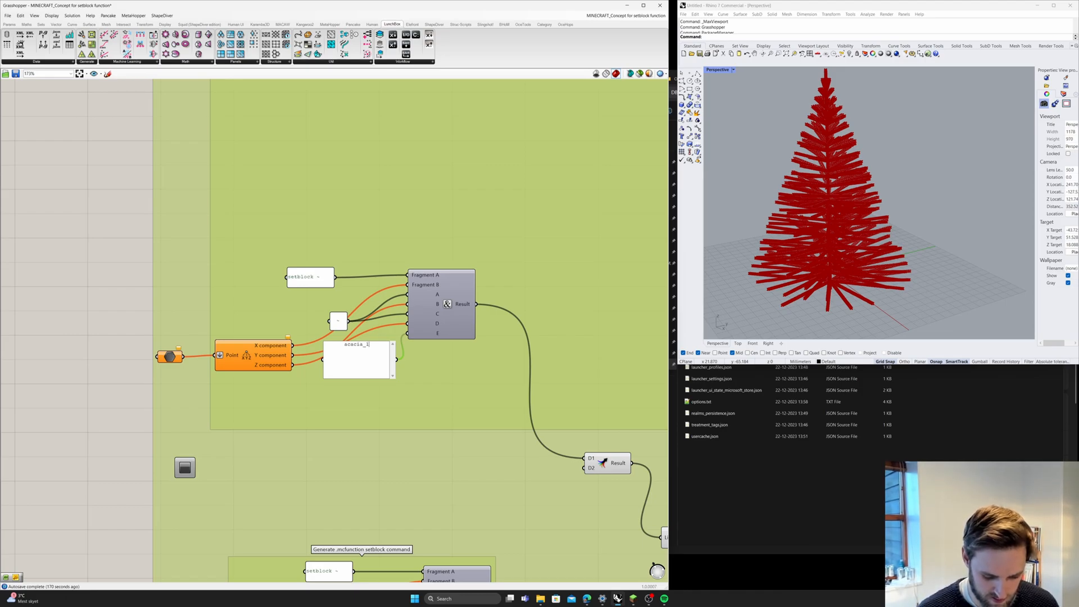
left_click(346, 487)
left_click(346, 487)
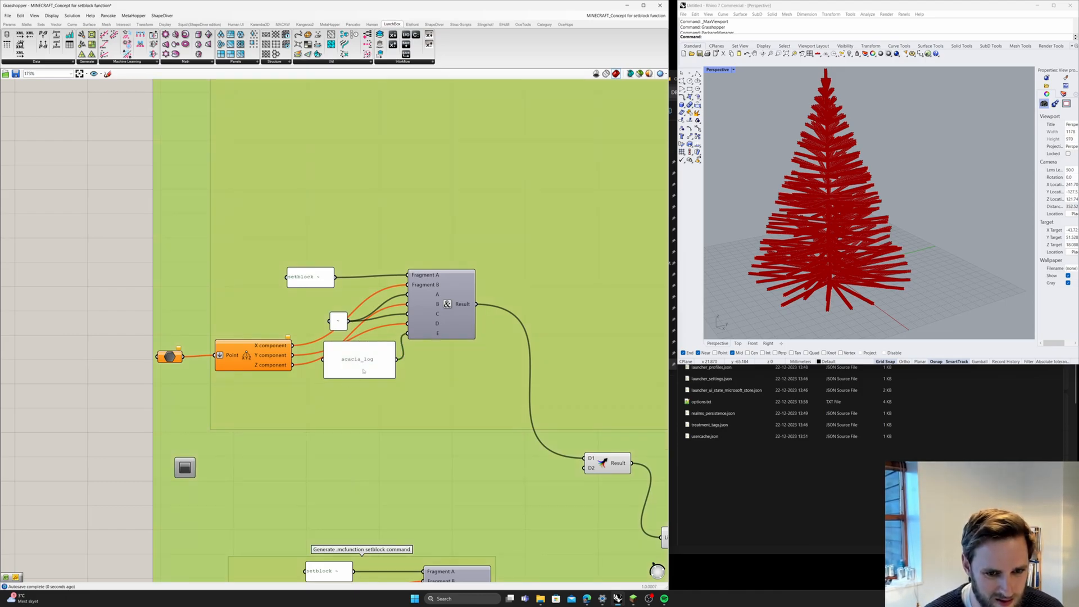
left_click_drag(365, 368, 367, 391)
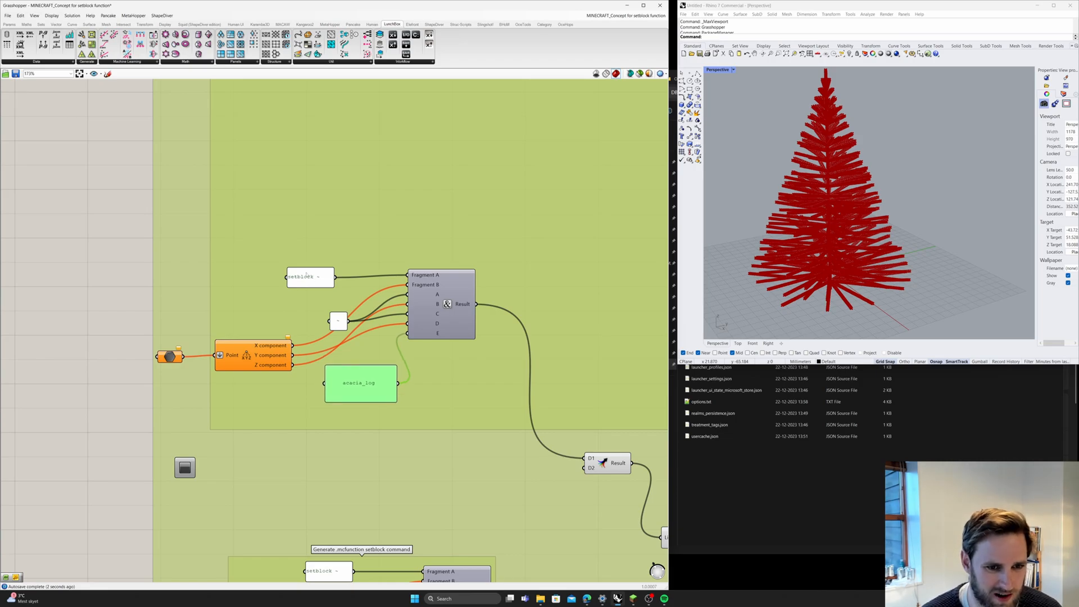
- Connect the Set output at the end of the tree definition to the point parameter of the upper setblock group
scroll(141, 351, "down", 3)
right_click_drag(142, 351, 483, 258)
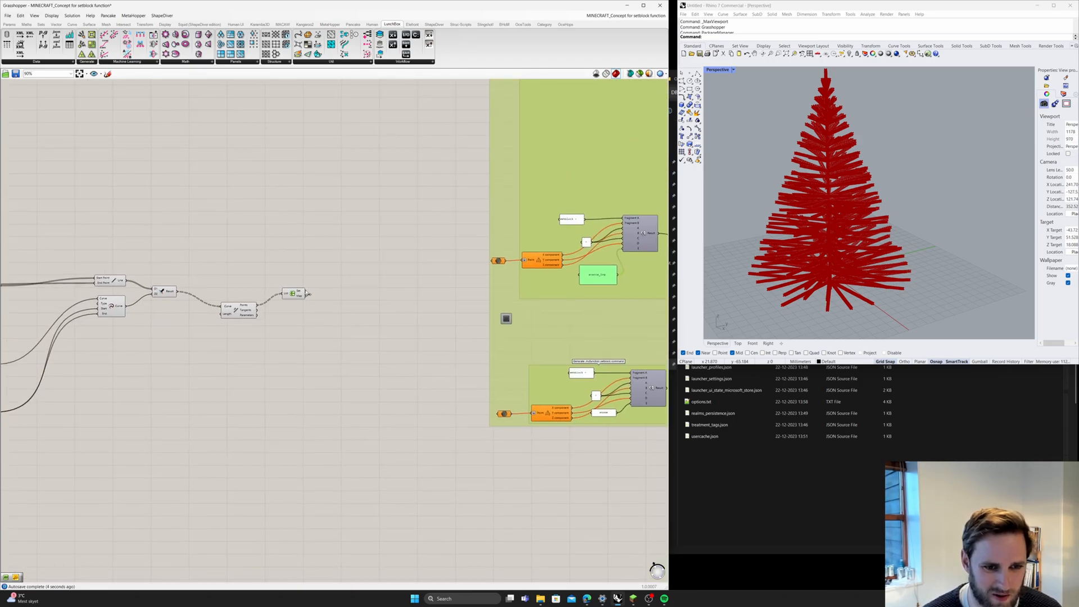
scroll(445, 322, "down", 5)
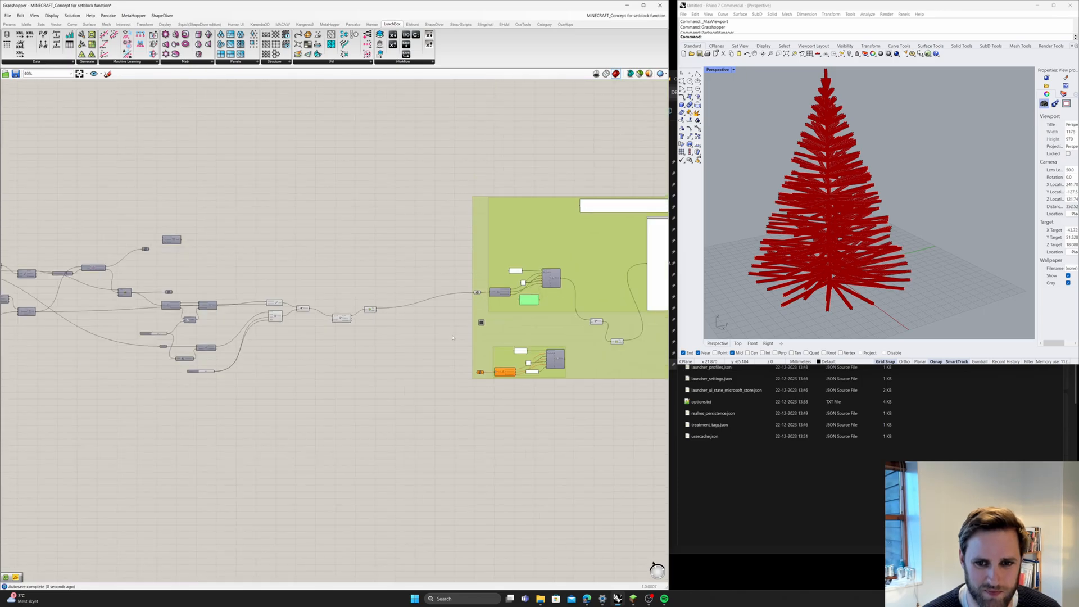
- Add a space before acacia_log in the block name panel and check the setblock lines in the large output panel
right_click_drag(652, 281, 465, 352)
scroll(461, 349, "up", 6)
scroll(317, 400, "down", 1)
scroll(317, 400, "up", 3)
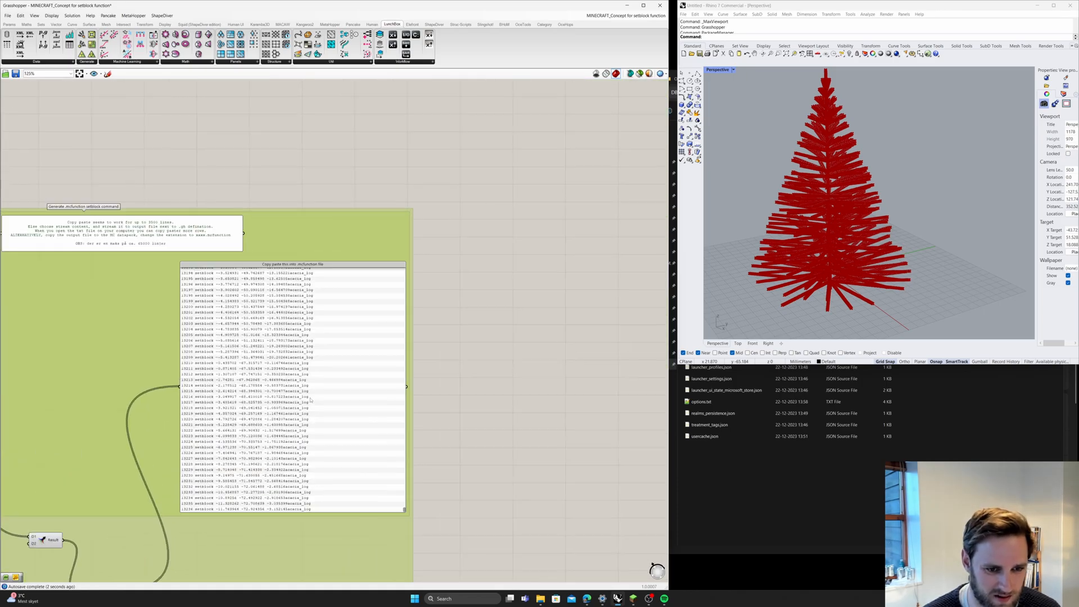
scroll(317, 399, "down", 3)
right_click_drag(392, 500, 558, 399)
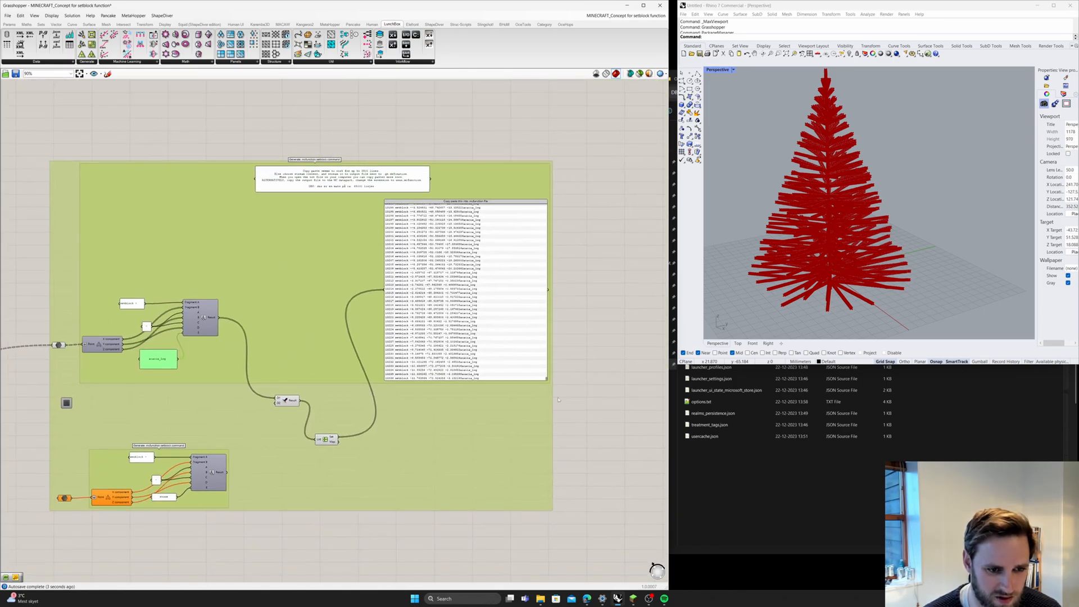
double_click(150, 360)
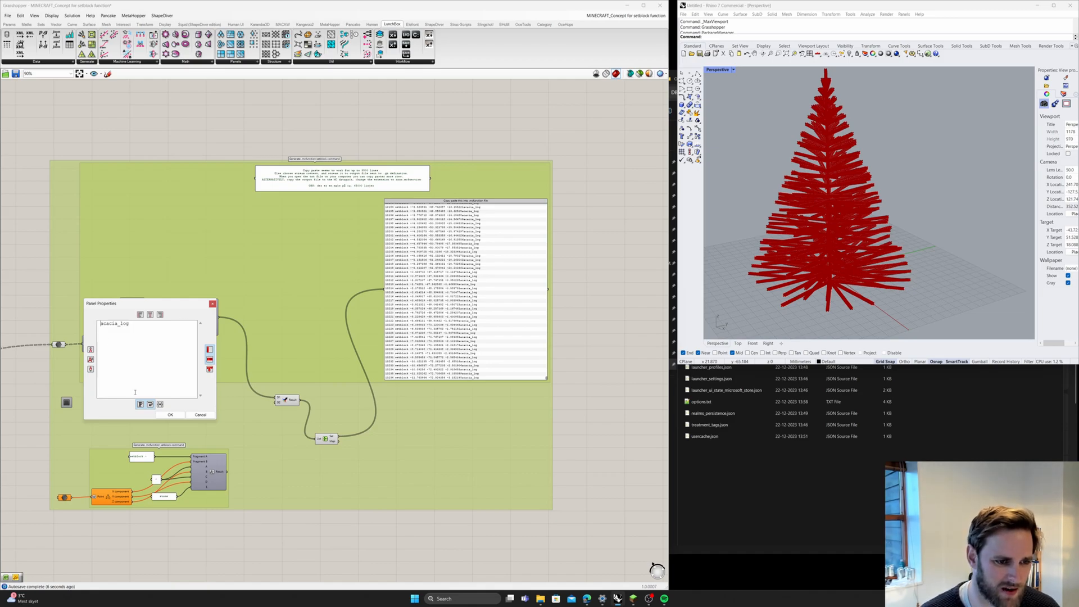
left_click(169, 414)
scroll(466, 273, "up", 3)
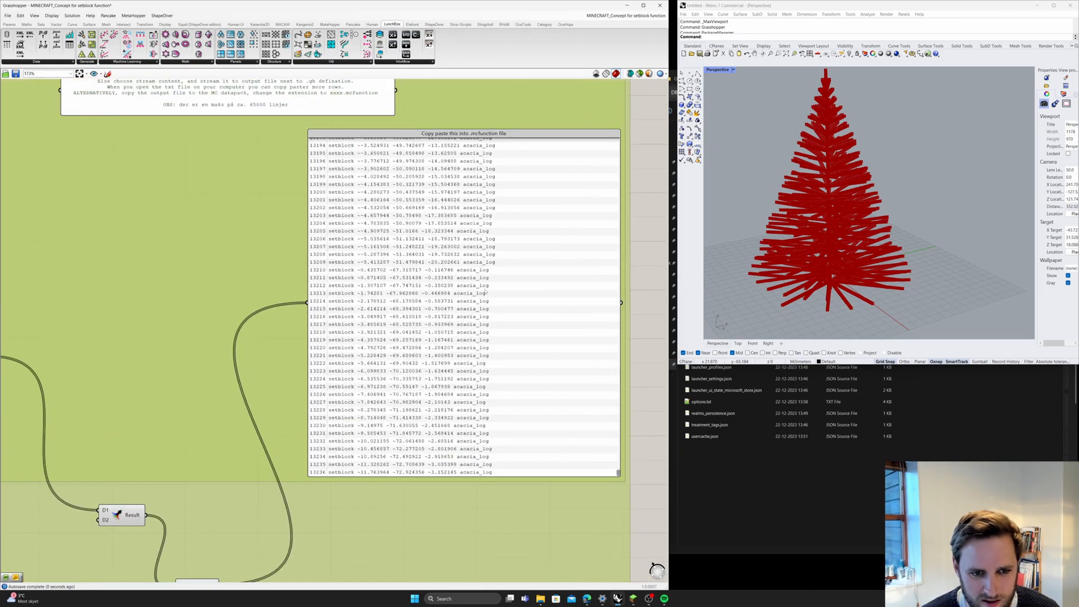
scroll(494, 303, "down", 2)
left_click(524, 353)
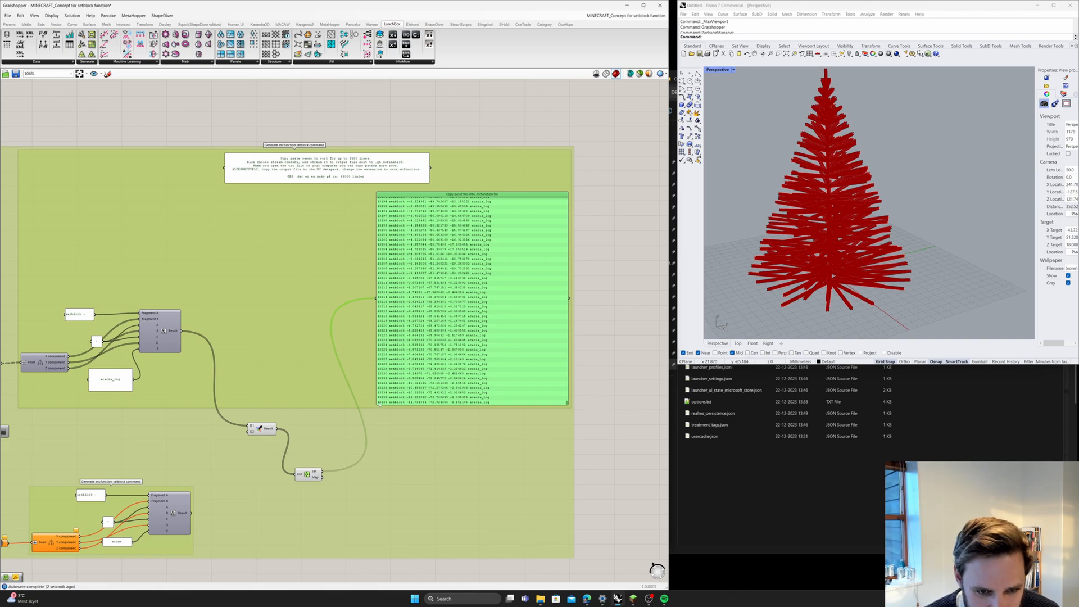
- In File Explorer, go from .minecraft through saves to the functions folder of the Minecraft-Datapack-gh datapack in Functions test world and select christmas_tree.mcfunction
left_click(591, 431)
left_click(734, 488)
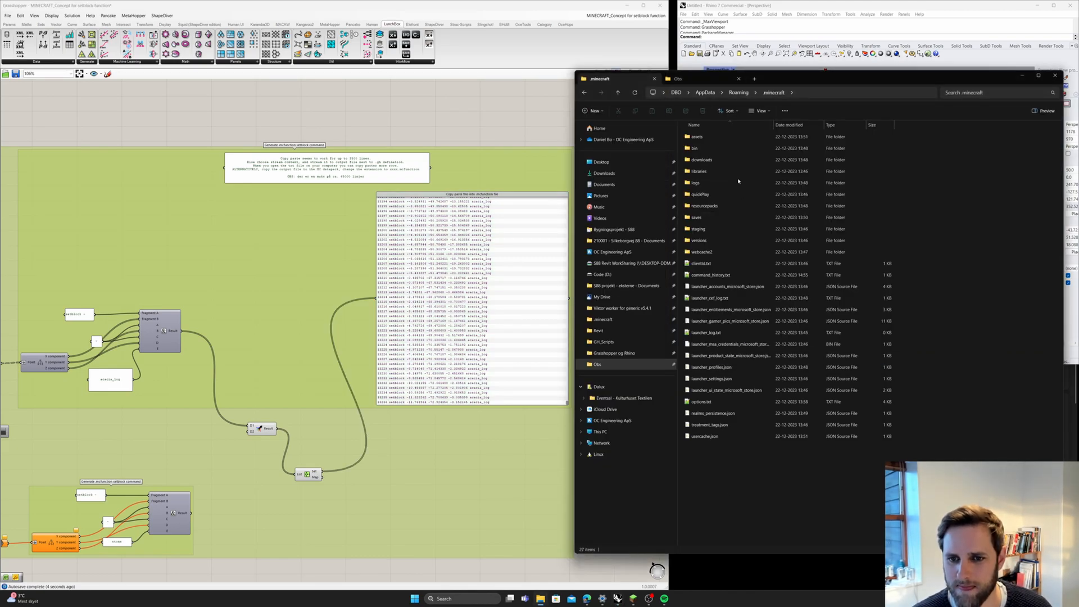
double_click(697, 218)
double_click(716, 137)
double_click(702, 160)
double_click(709, 137)
double_click(711, 148)
double_click(715, 139)
double_click(715, 139)
left_click(713, 160)
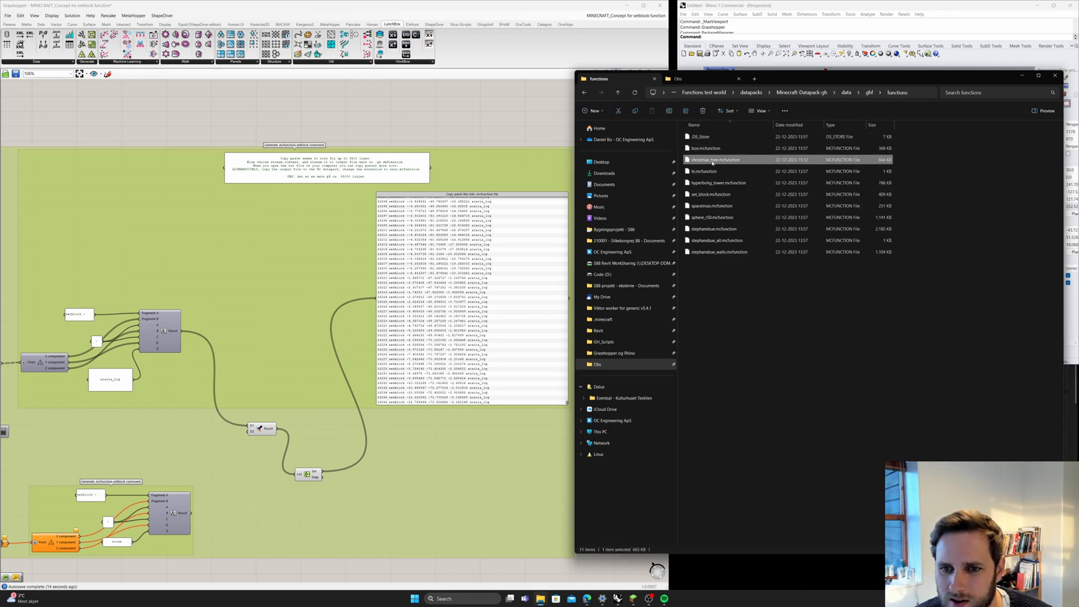
- Open christmas_tree.mcfunction with Visual Studio Code, check its acacia_log setblock lines and close the editor again
right_click(713, 161)
left_click(744, 186)
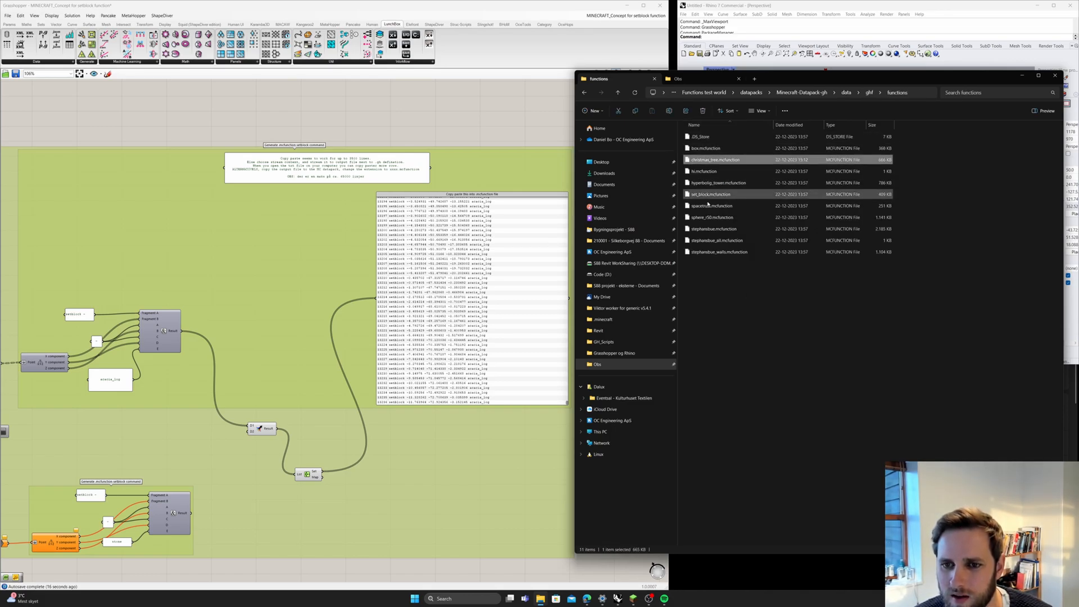
scroll(512, 243, "down", 5)
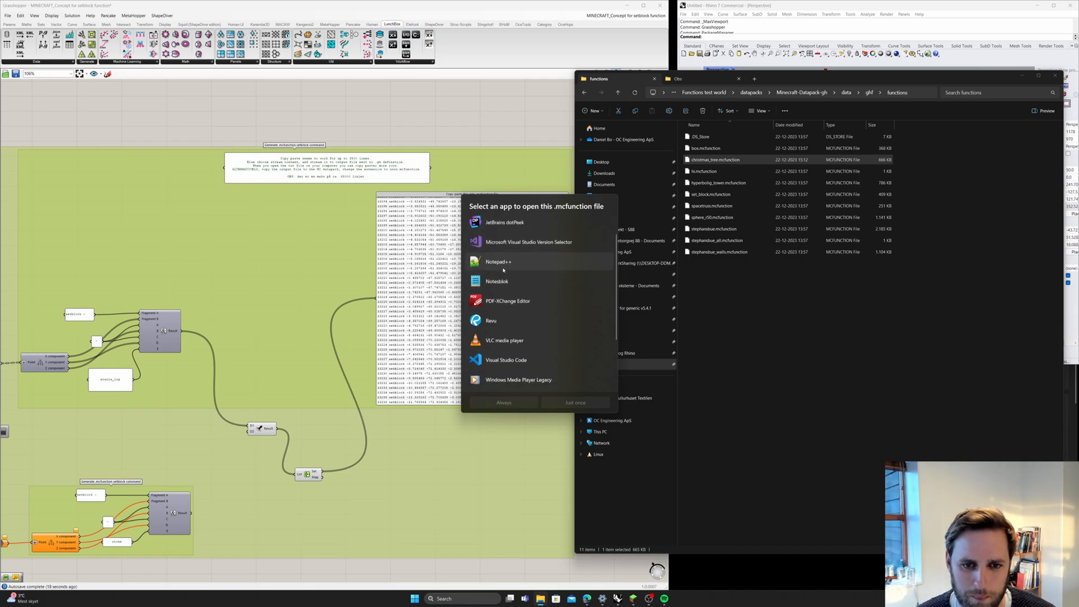
left_click(509, 285)
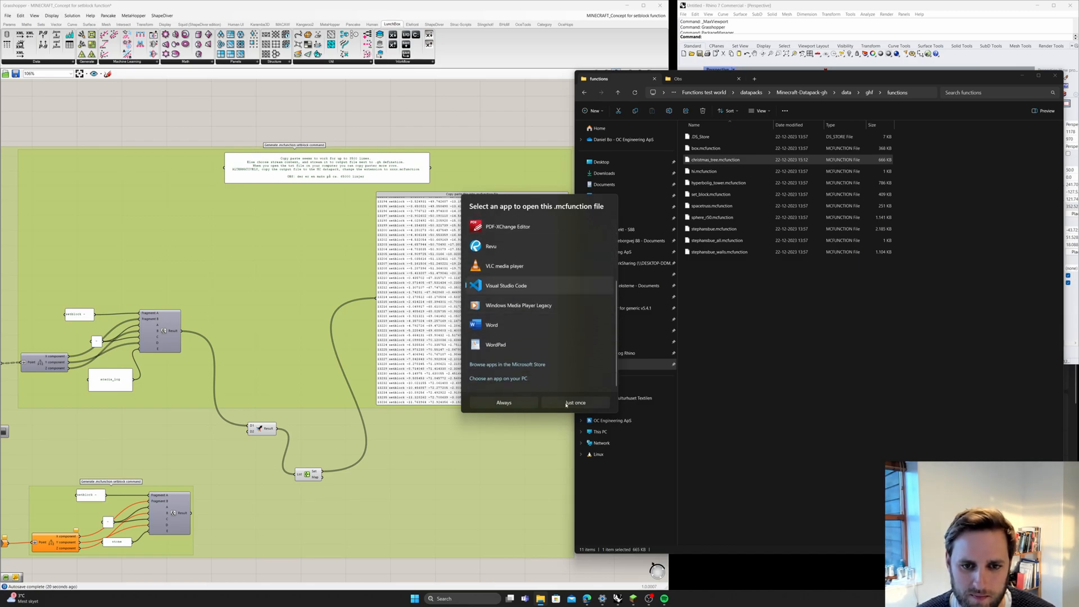
left_click(503, 403)
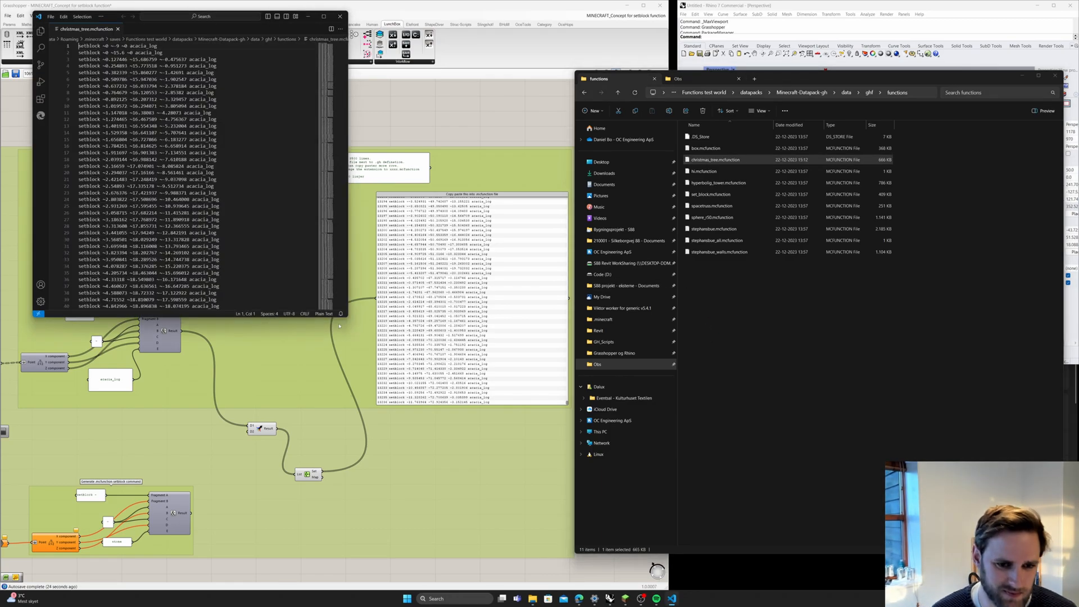
left_click_drag(365, 332, 530, 406)
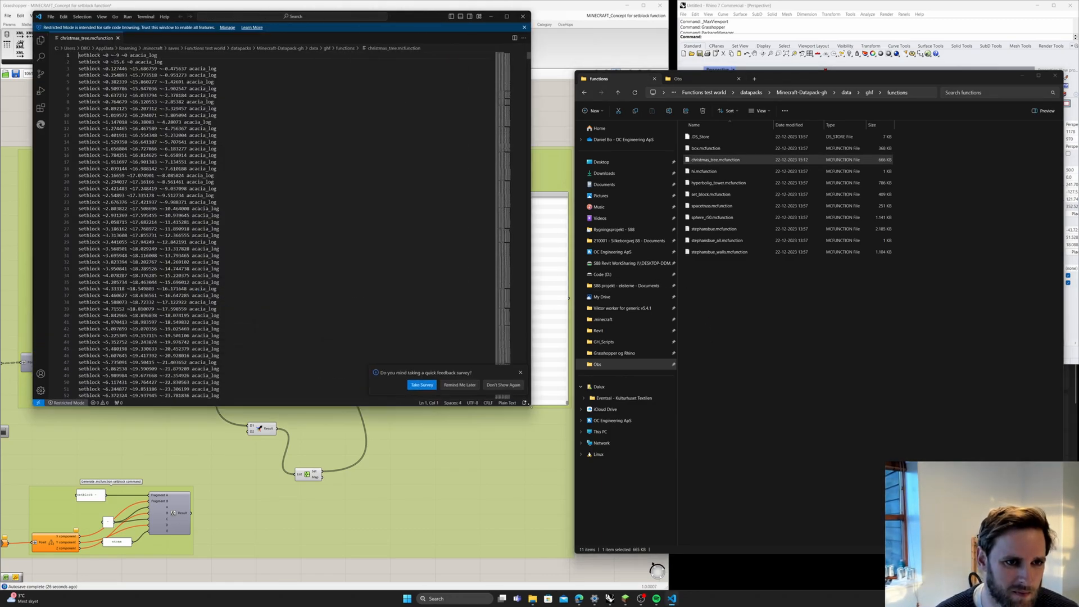
scroll(256, 211, "down", 20)
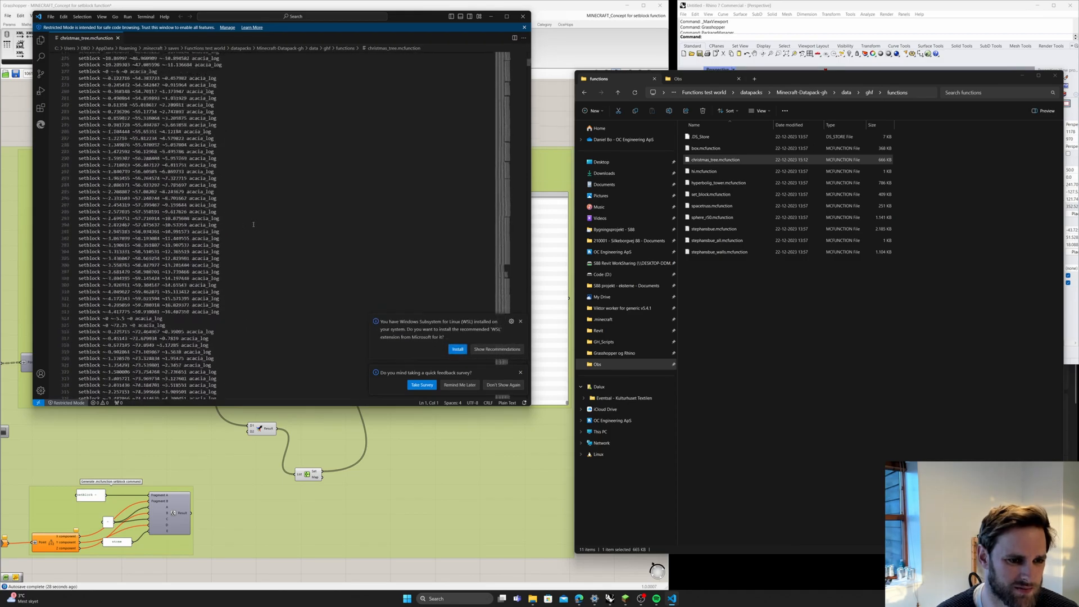
left_click(522, 17)
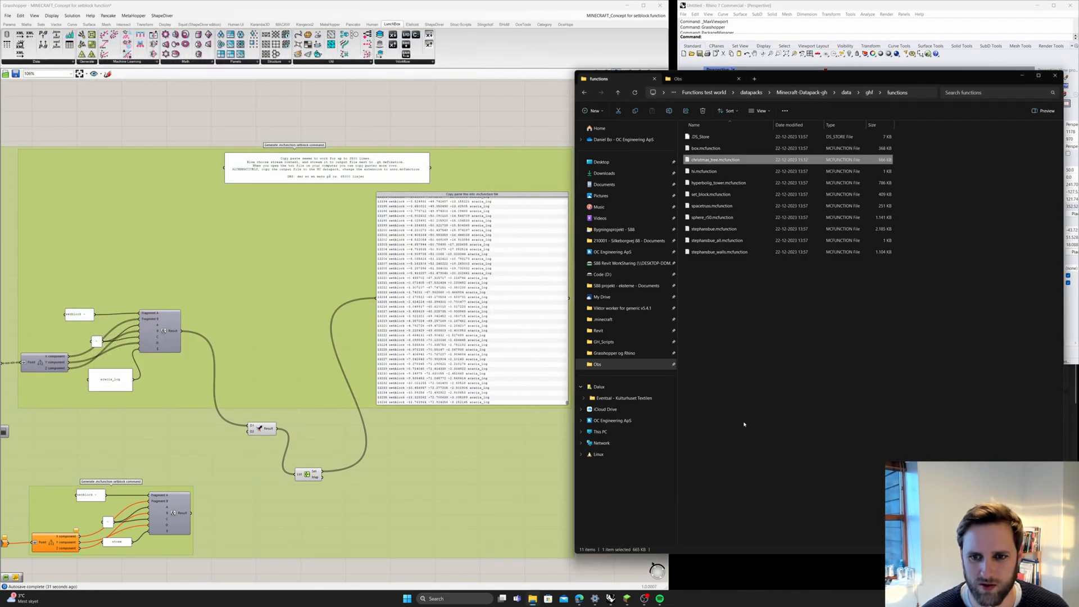
- Switch to the running Minecraft world and reload its data packs with the /reload command
left_click(712, 507)
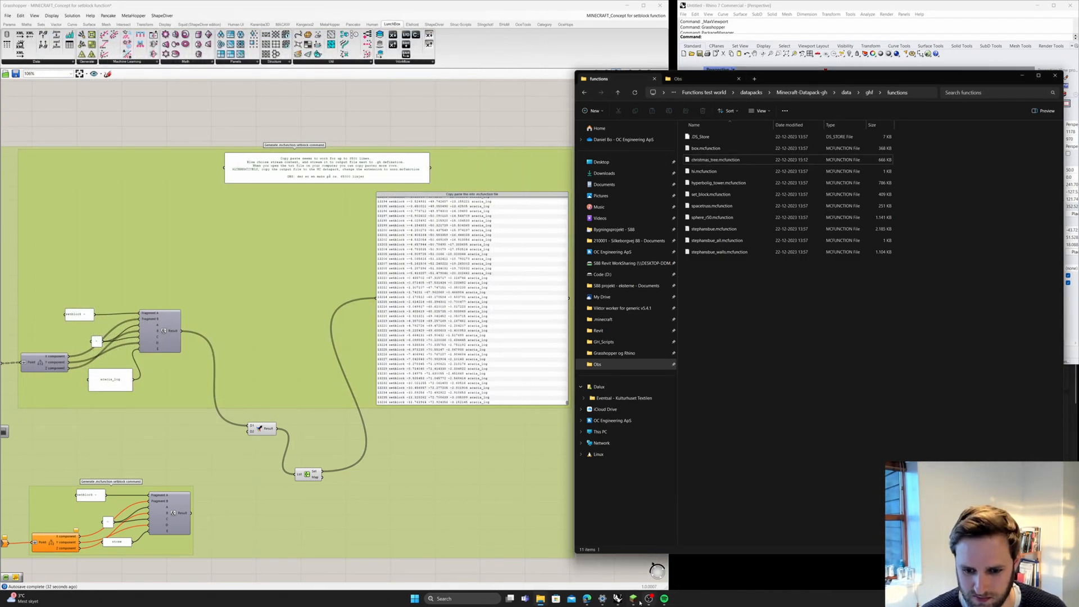
left_click(647, 599)
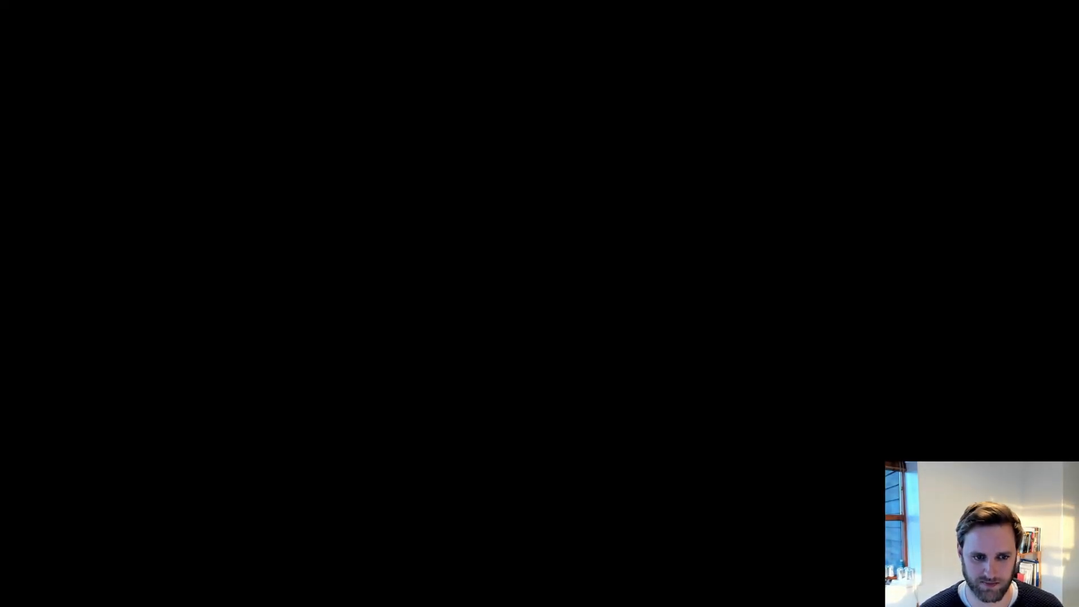
type("/reload")
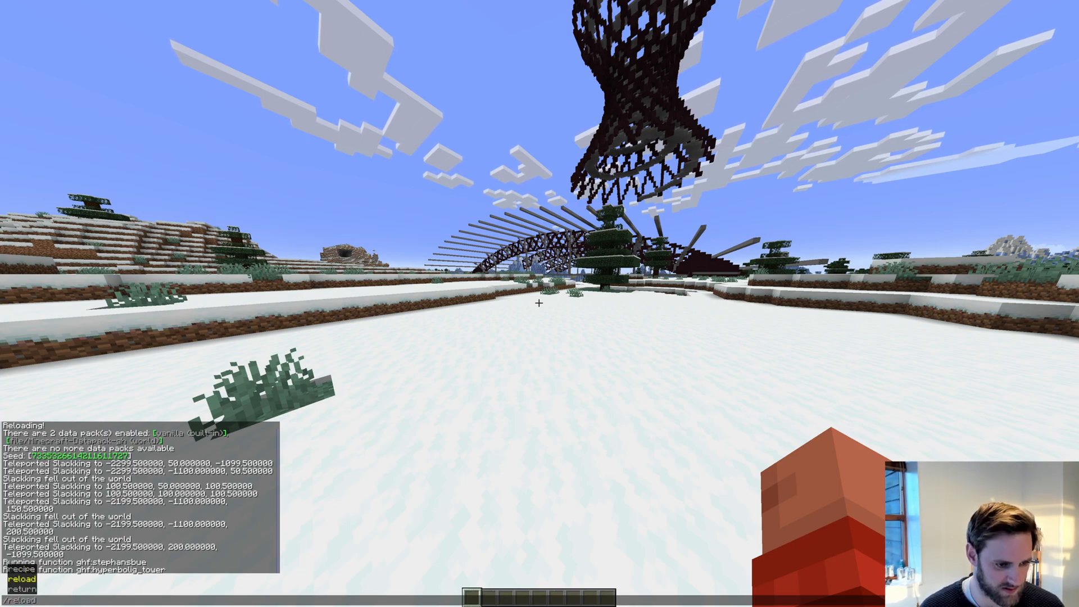
key("Return")
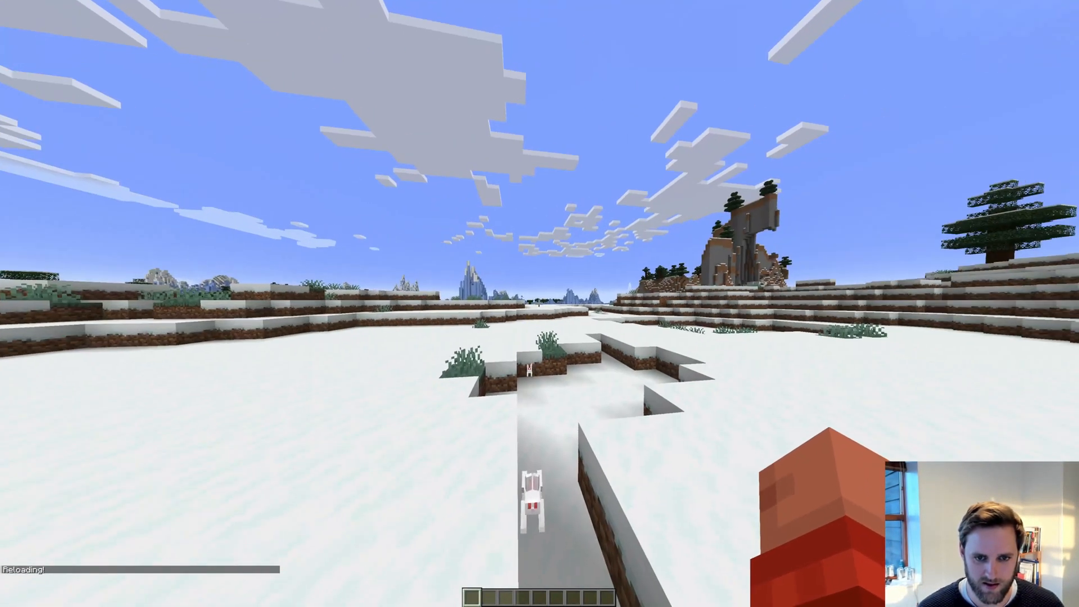
- Run the ghf:christmas_tree function at the current position in the world
key("slash")
type("function")
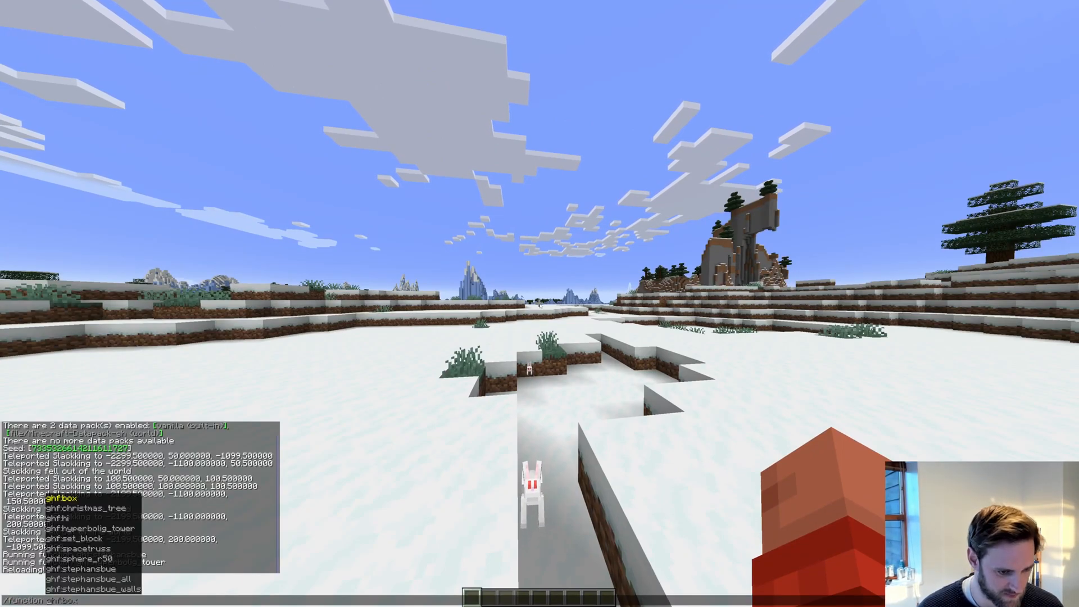
key("Down")
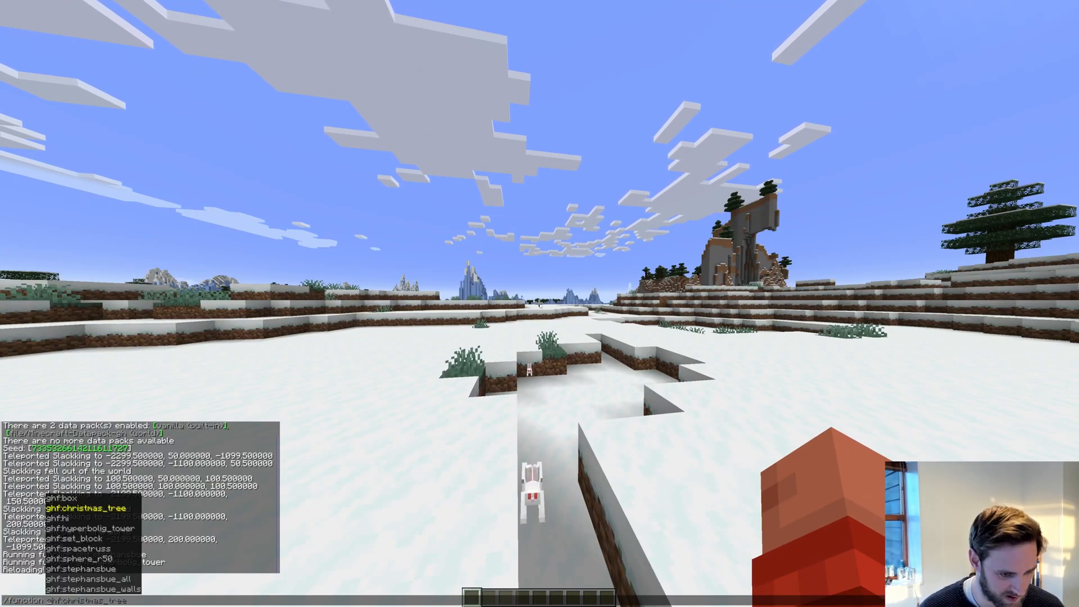
key("Return")
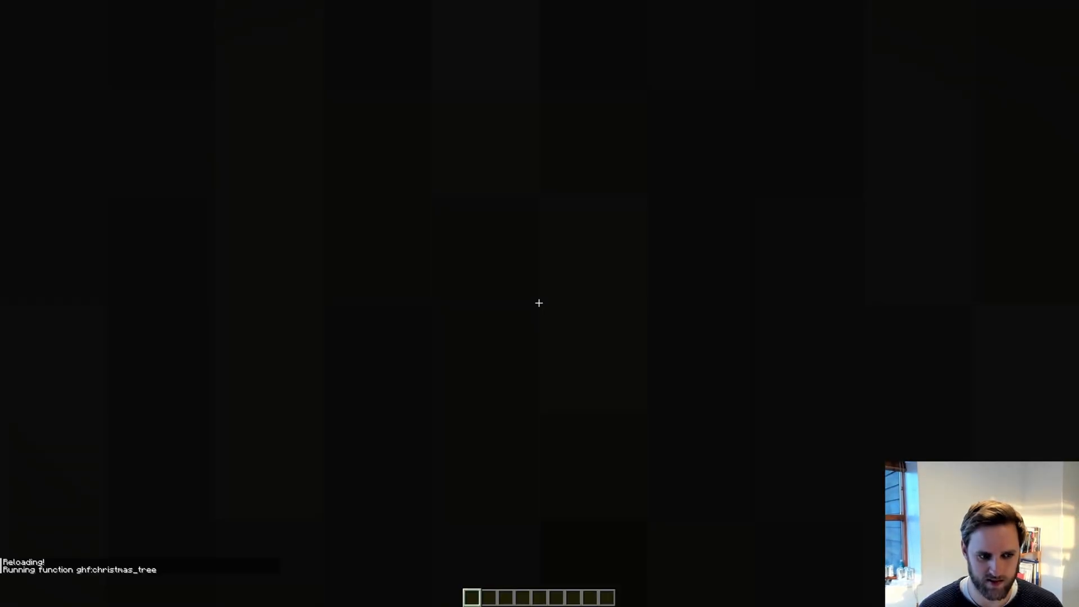
- Fly out from under the generated acacia_log tree and around it to examine it from above, up close and from a distance
key("w")
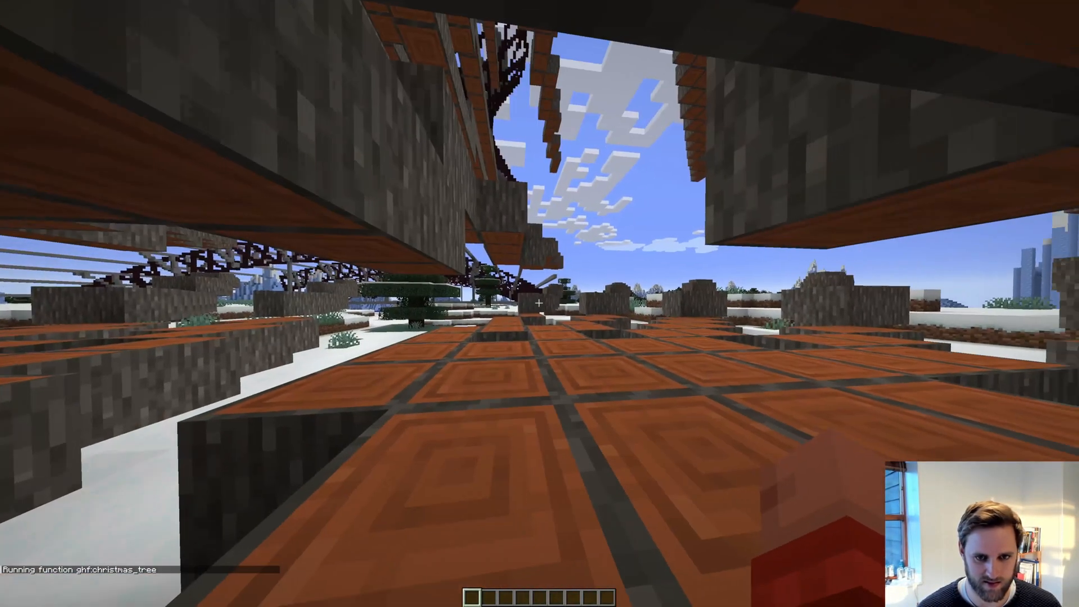
key("w")
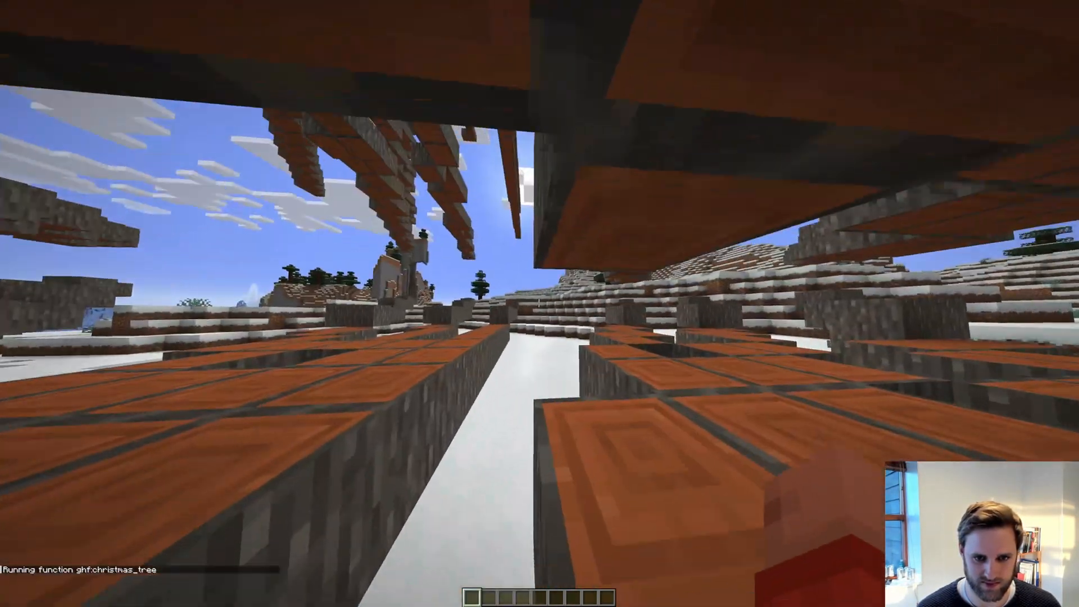
key("w")
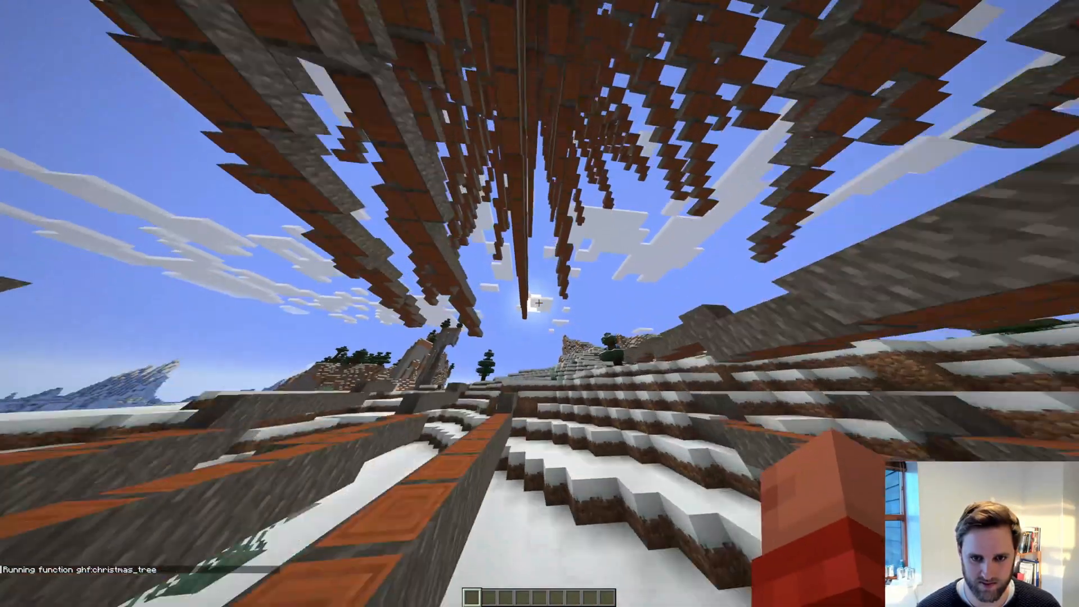
key("w")
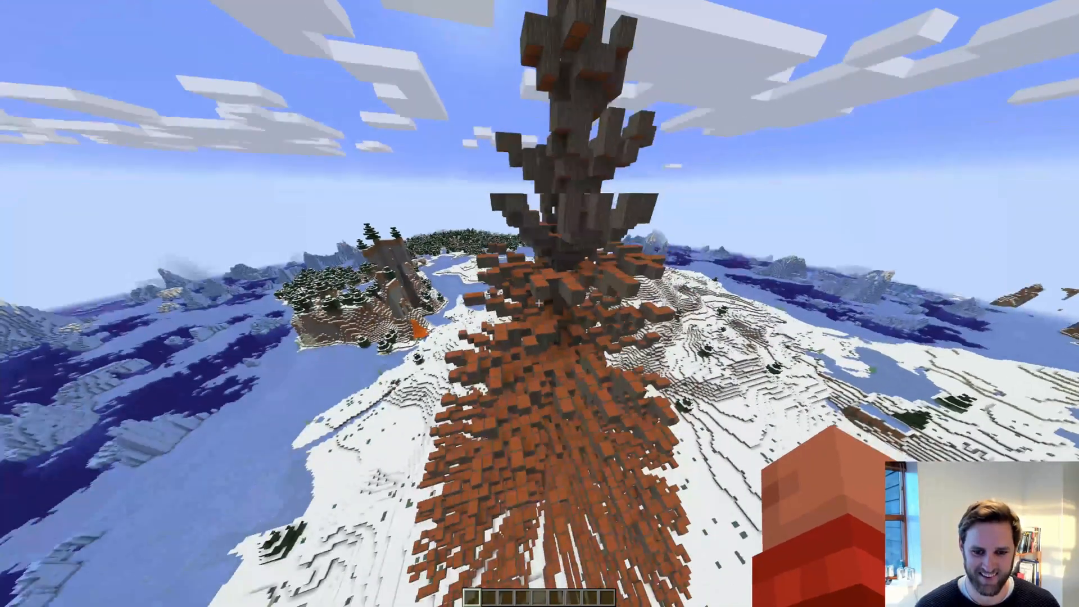
key("d")
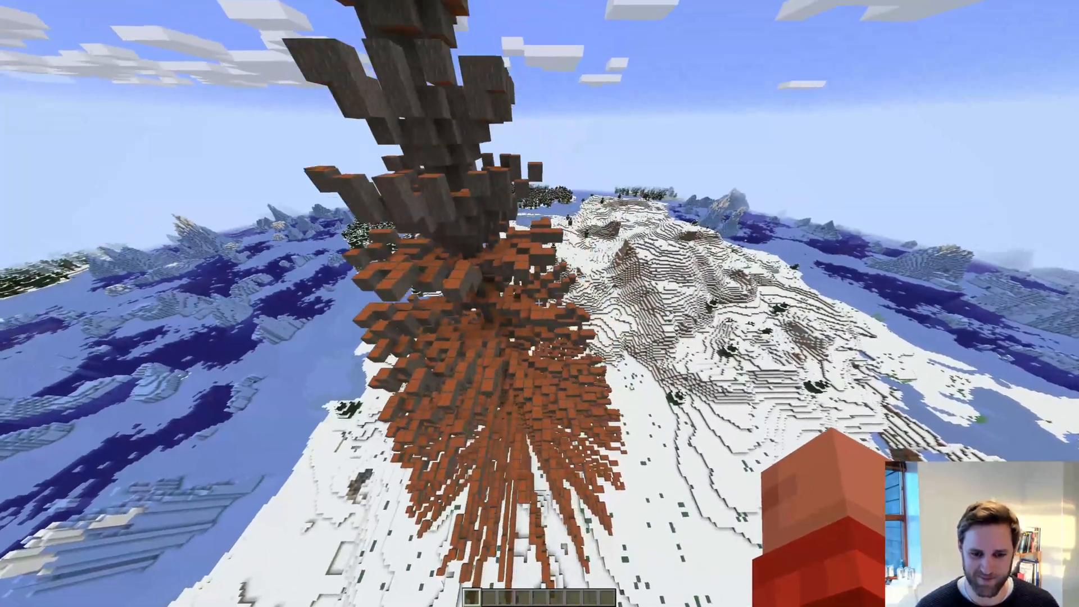
key("w")
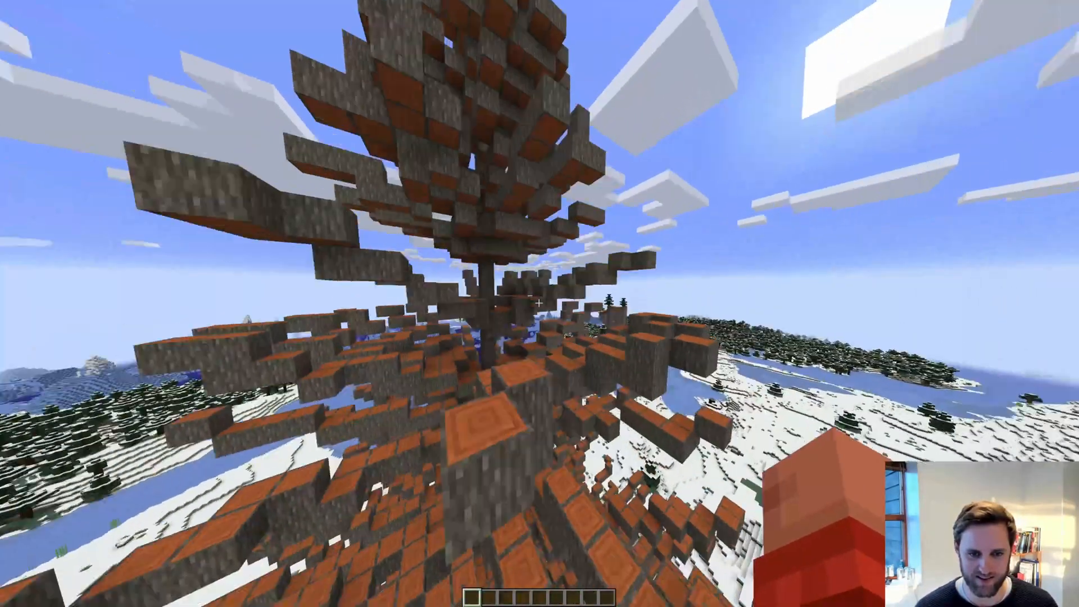
key("s")
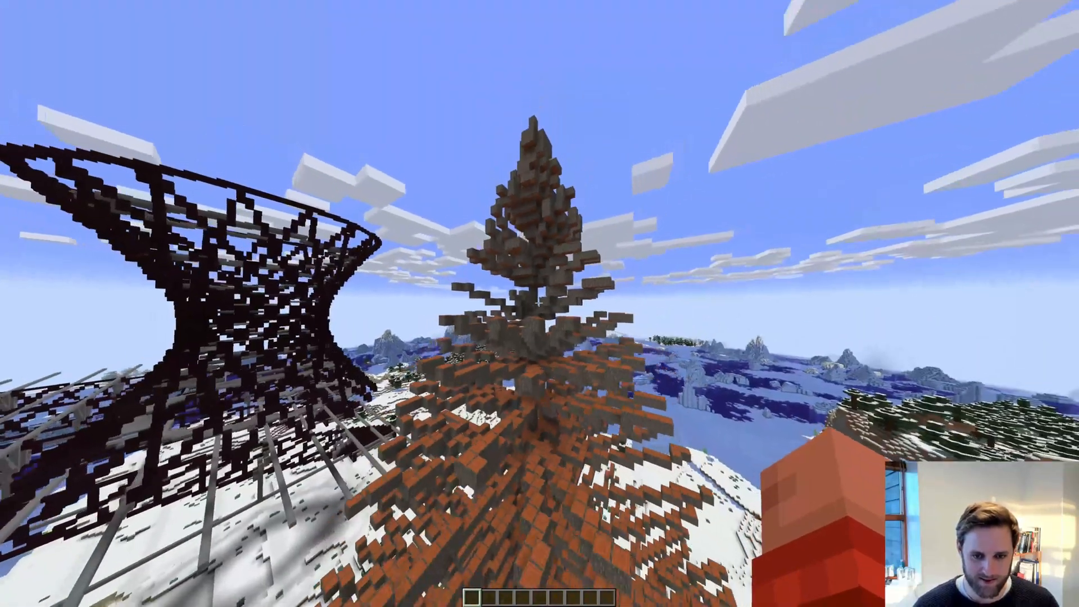
key("s")
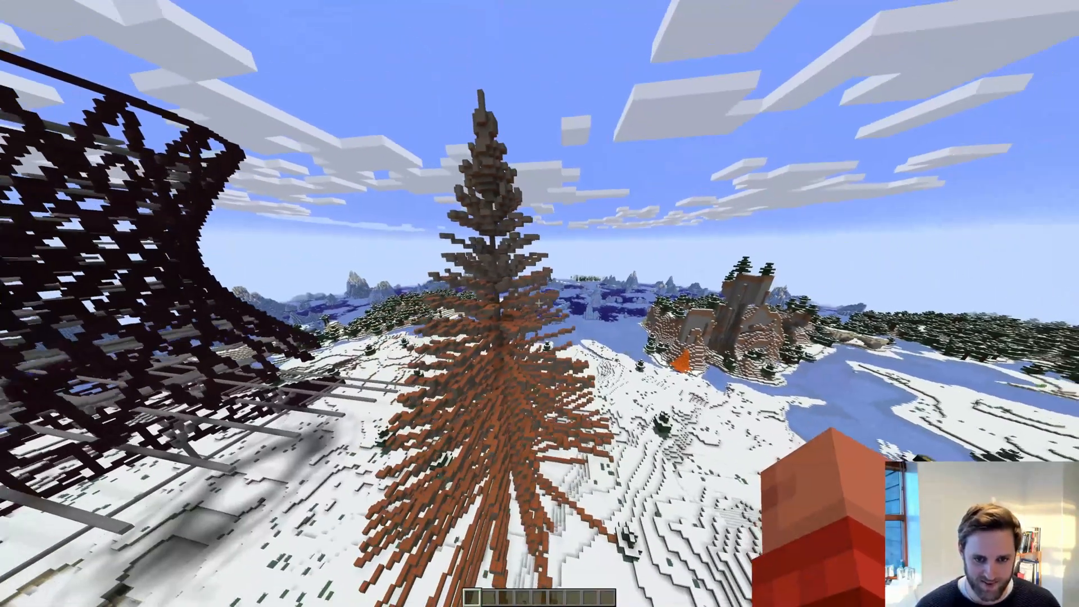
key("s")
key("s")
key("a")
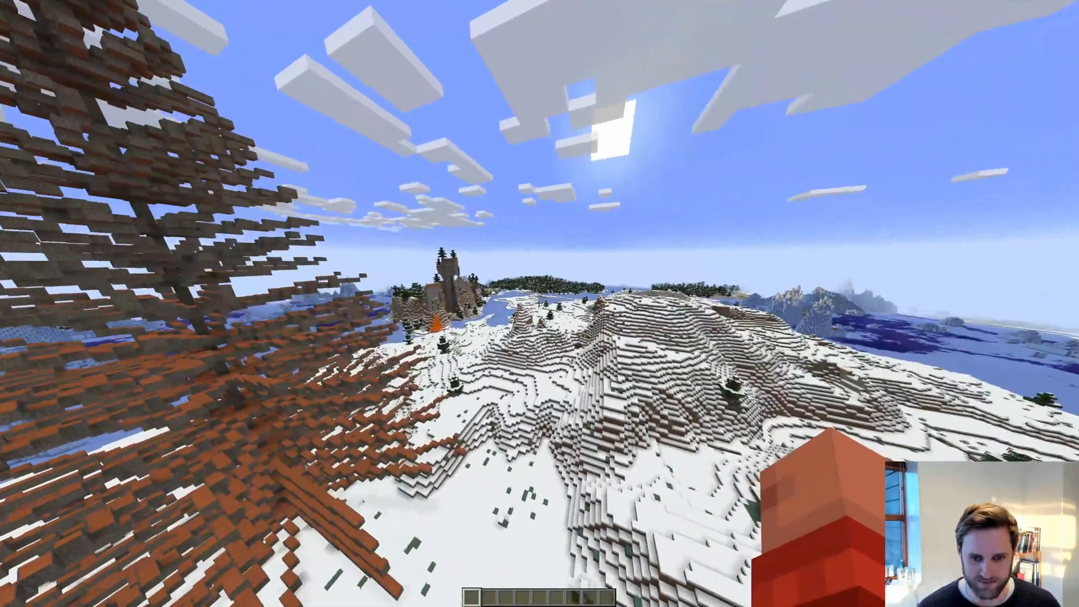
key("s")
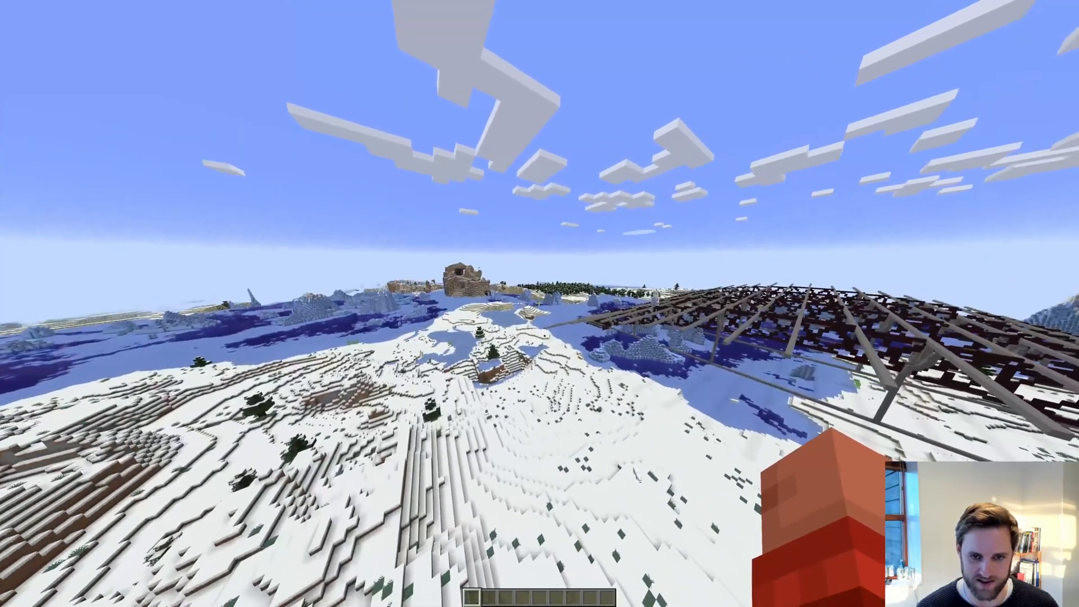
key("a")
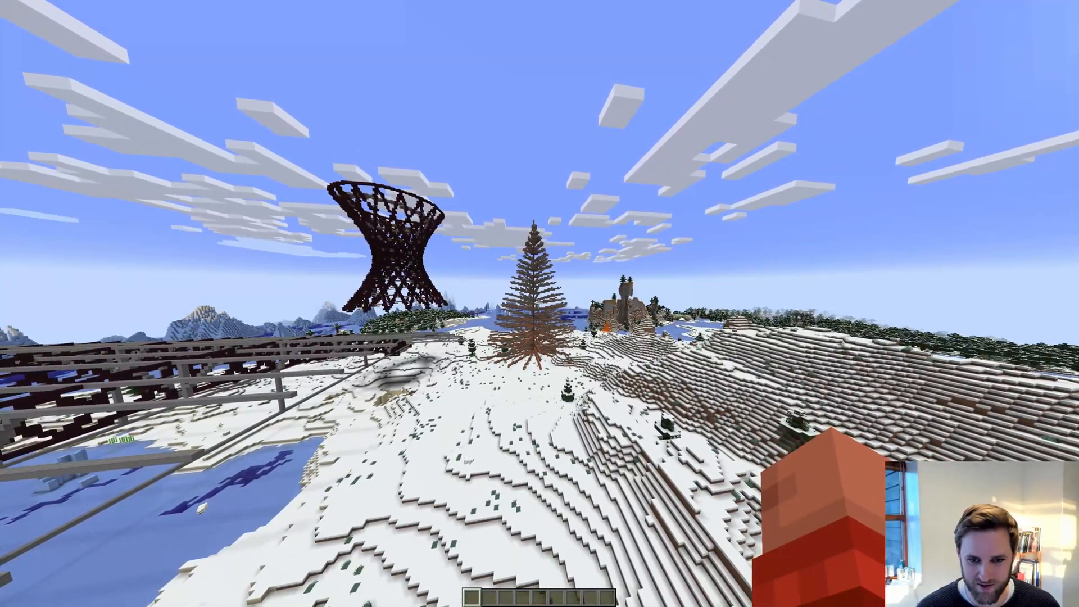
key("d")
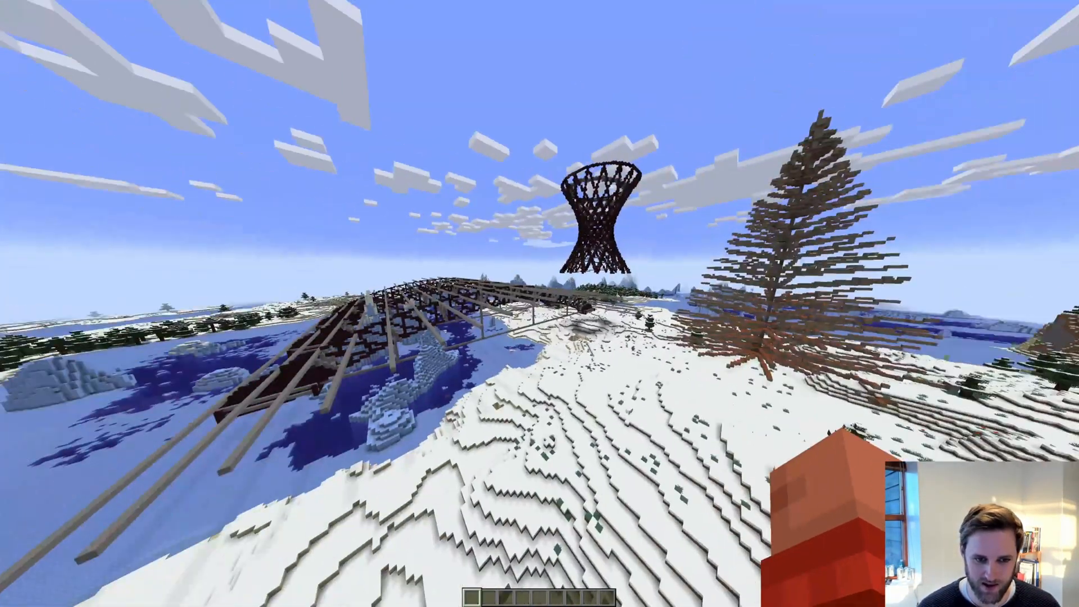
- Fly to the single dark brick block on the snowy shore, put Stripped Oak Wood from Building Blocks in hand, and break the block
key("a")
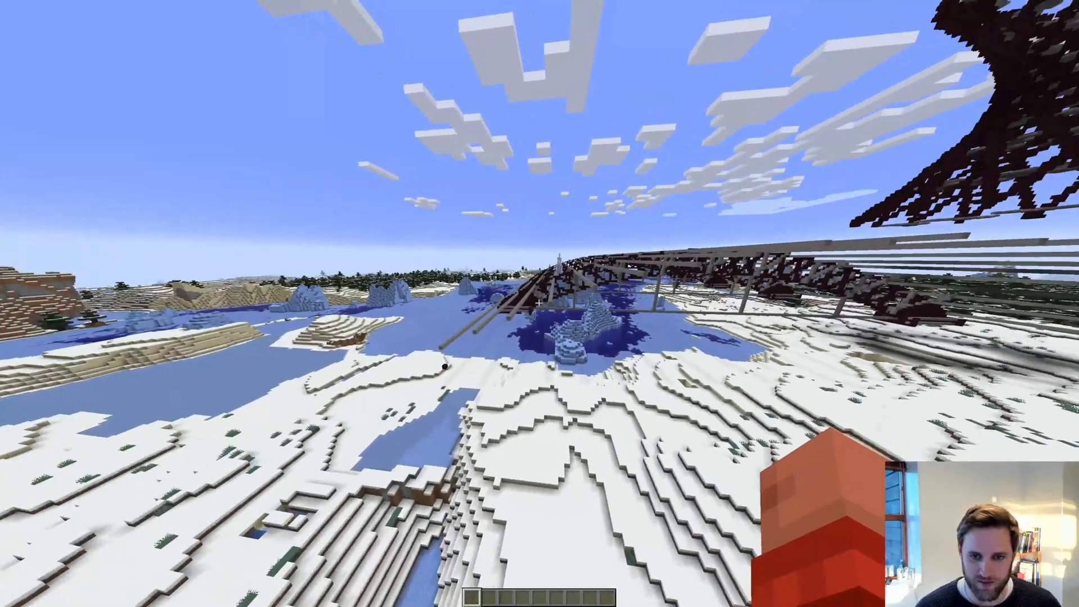
key("a")
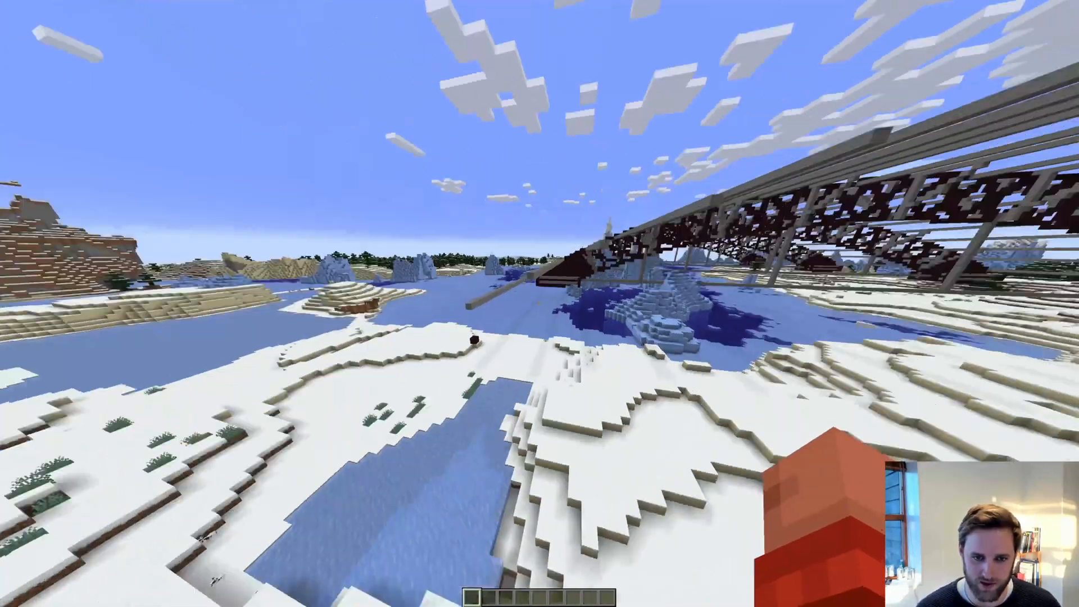
key("a")
key("w")
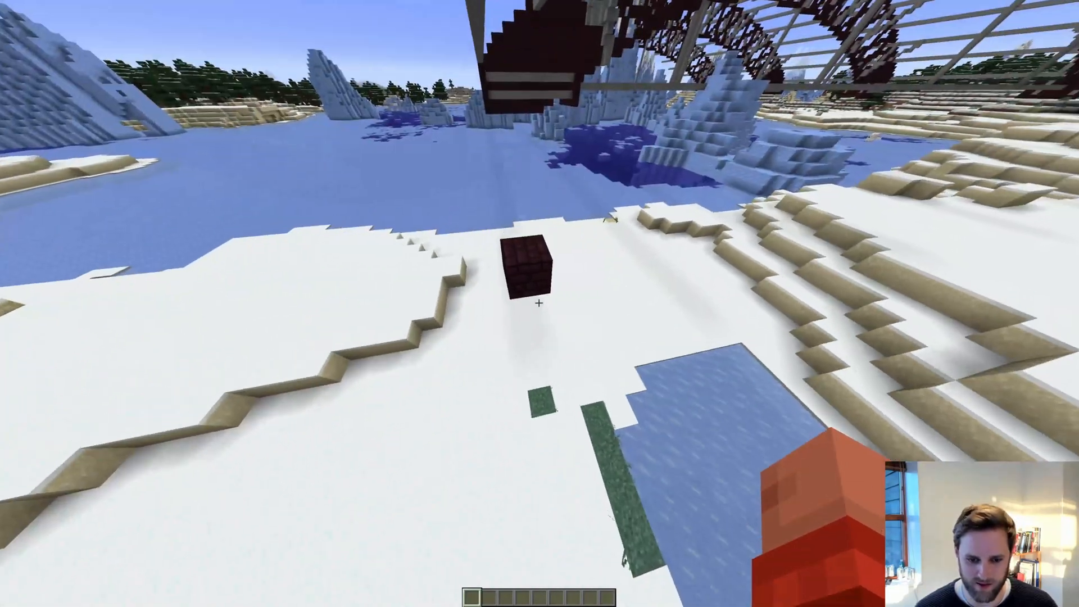
key("e")
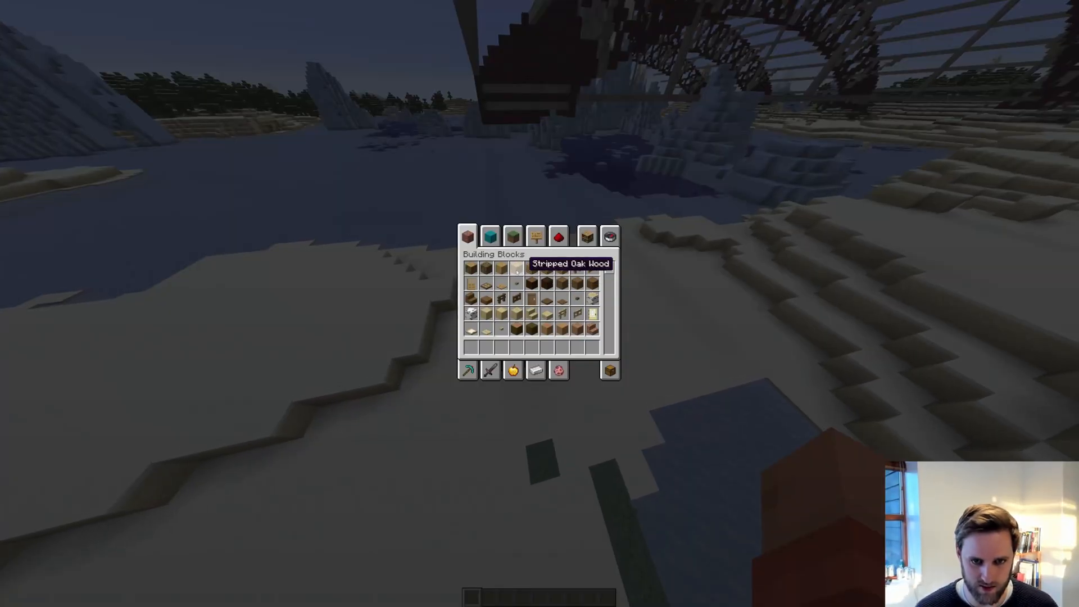
key("e")
key("t")
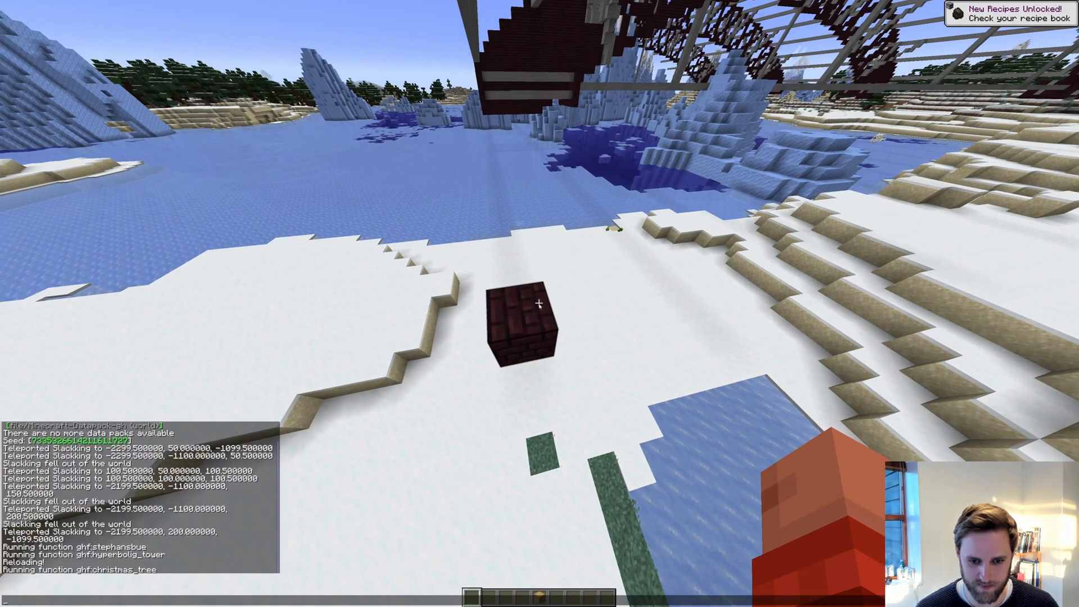
key("5")
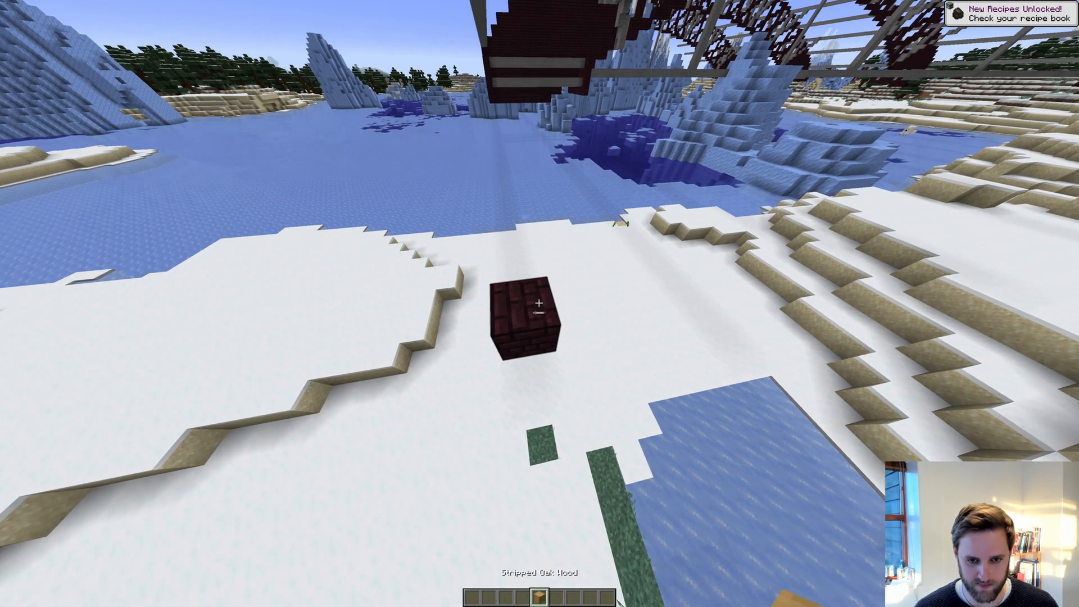
key("w")
key("s")
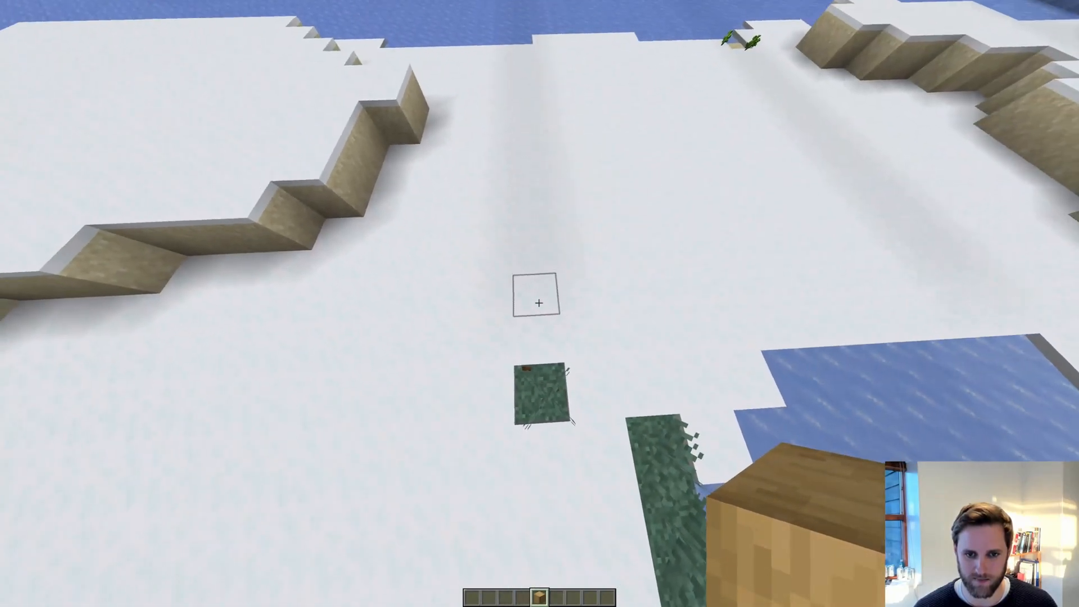
- Stack two Stripped Oak Wood blocks on the snow under the dark brick block, then break the brick and move onto the stack's position
right_click(539, 303)
right_click(539, 303)
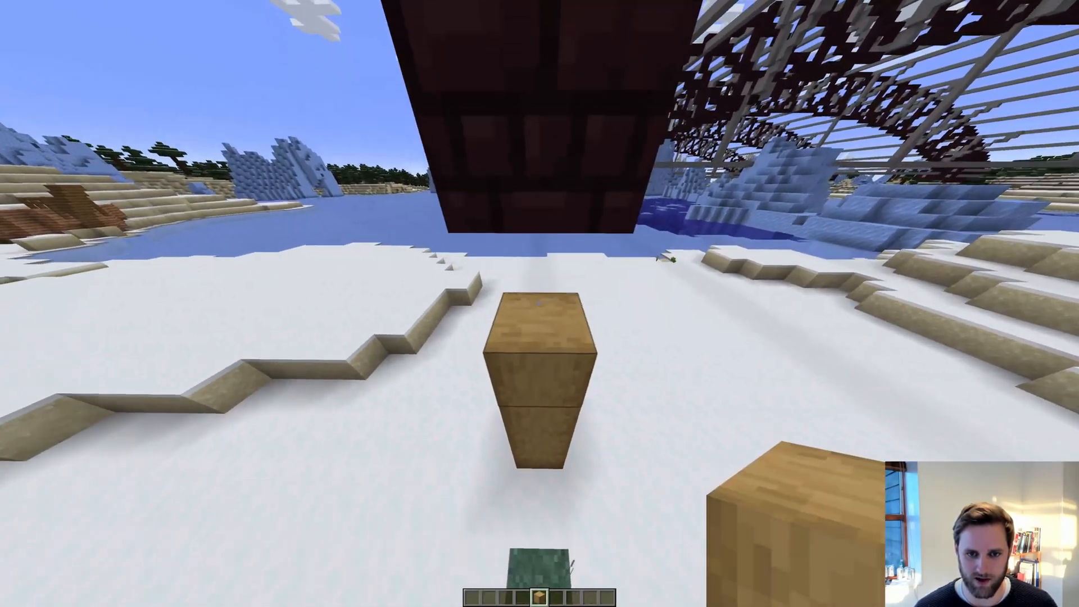
right_click(539, 303)
key("space")
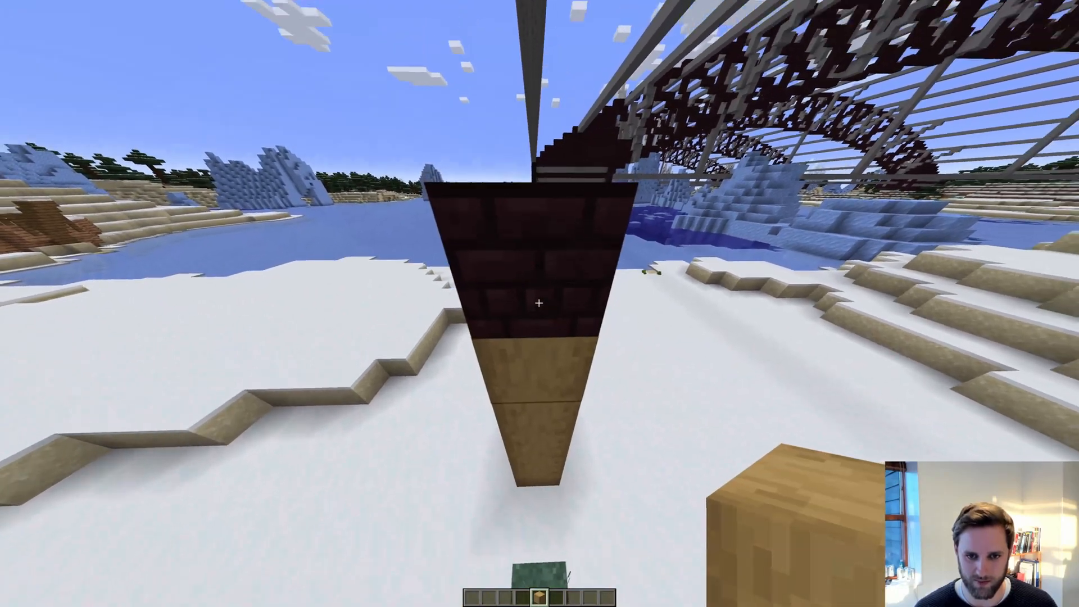
left_click(539, 303)
key("space")
key("w")
key("w")
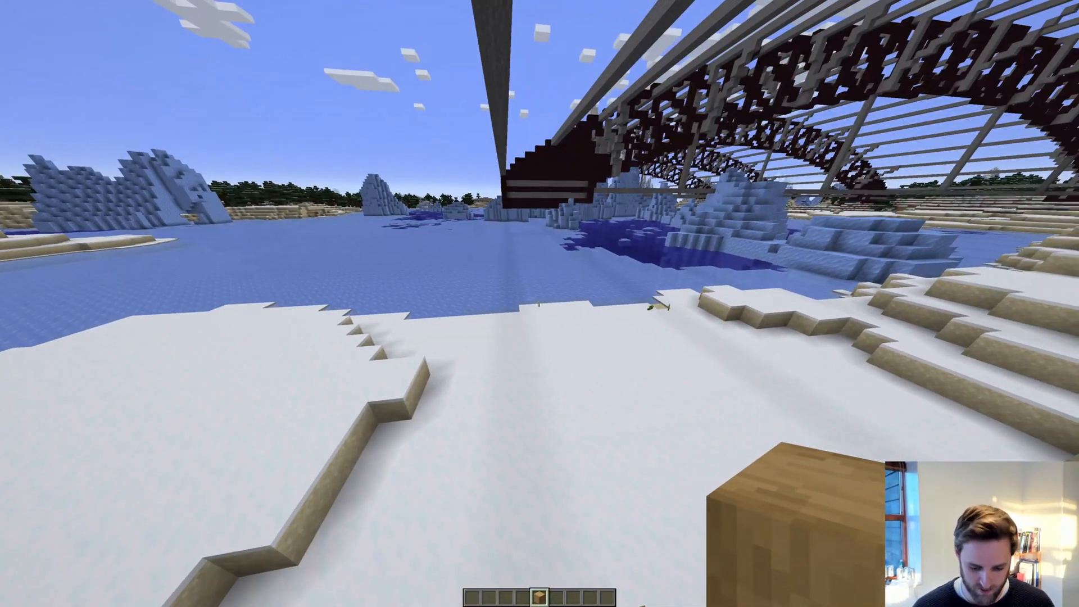
- Run the ghf:stephansbue_walls function at the current position on the snowy shore
key("slash")
type("function")
key("Down")
key("Down")
key("Down")
key("Down")
key("Down")
key("Down")
key("Down")
key("Down")
key("Down")
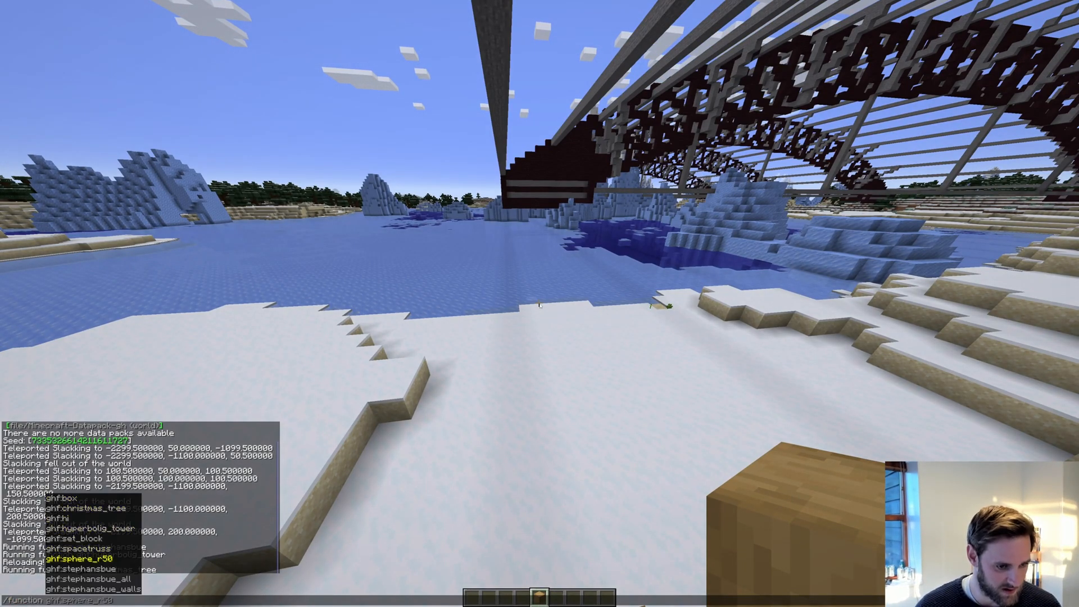
key("Return")
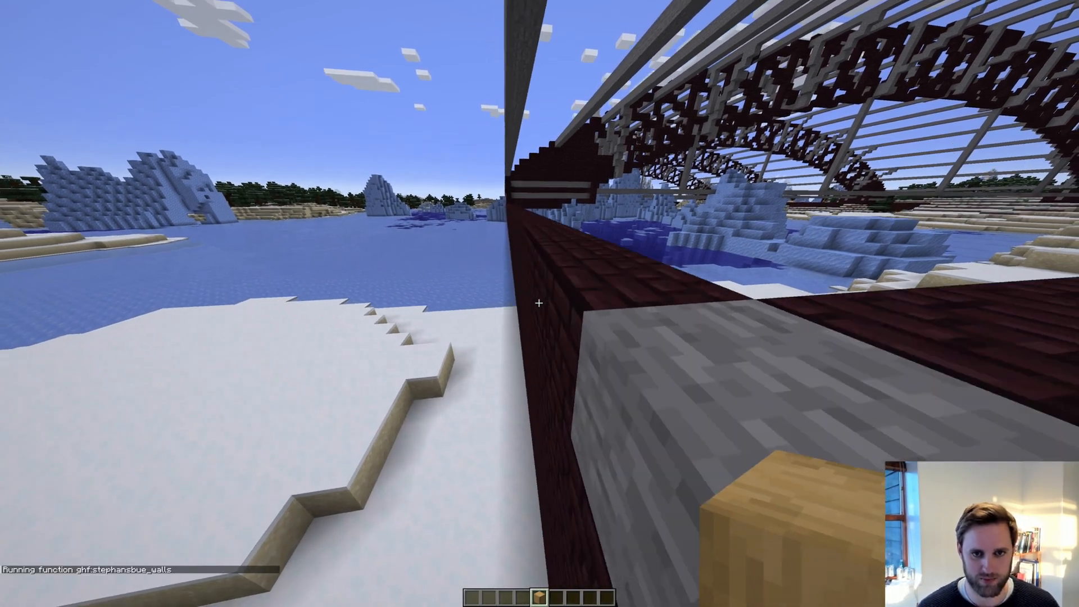
- Back away from the generated dark brick walls and fly up and over them to examine the station structure from above
key("s")
key("space")
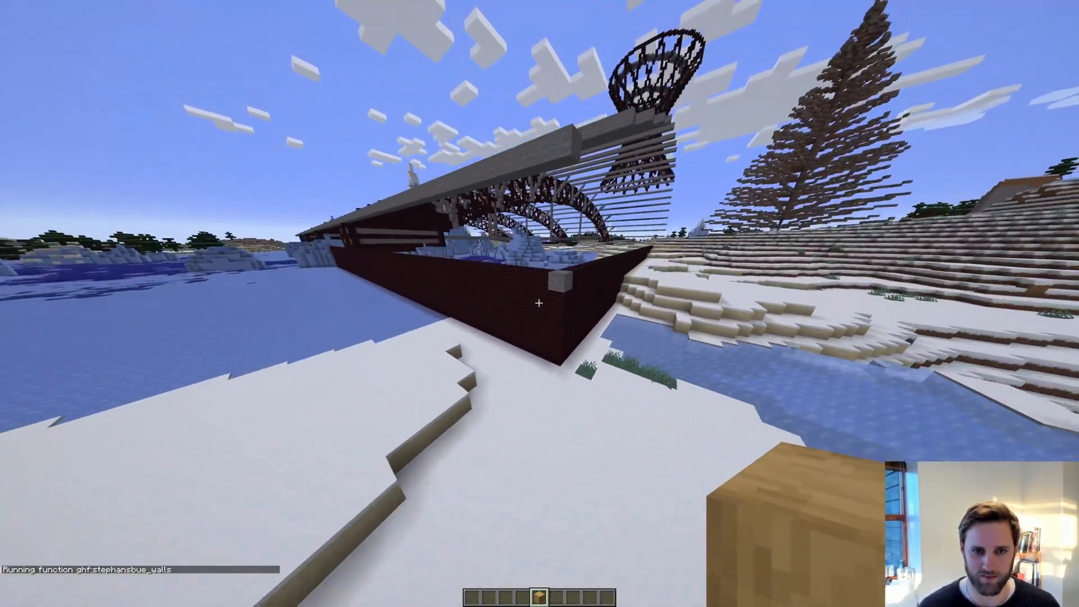
key("w")
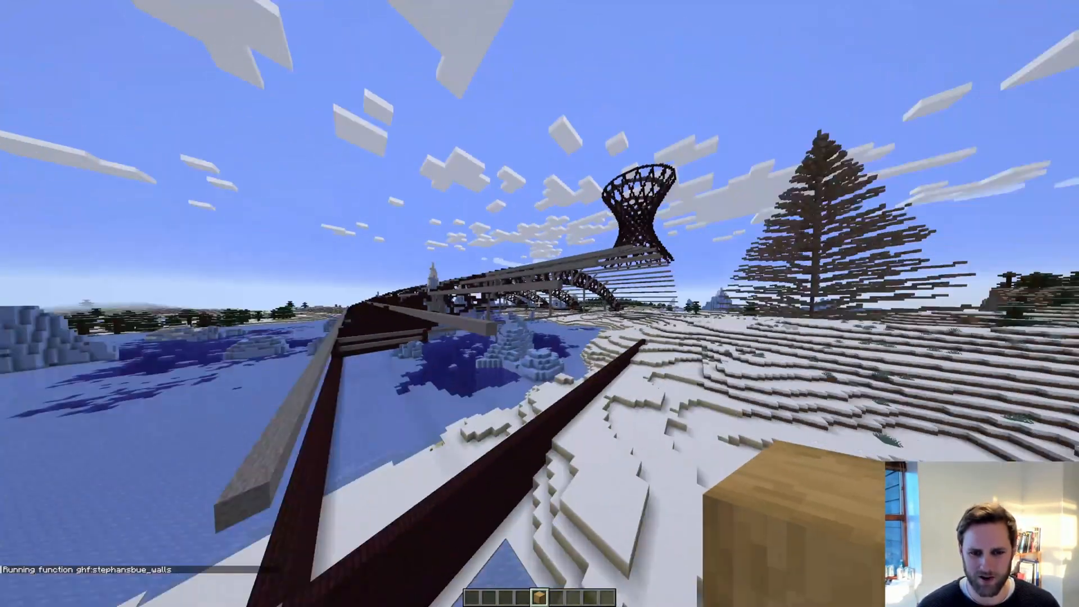
key("w")
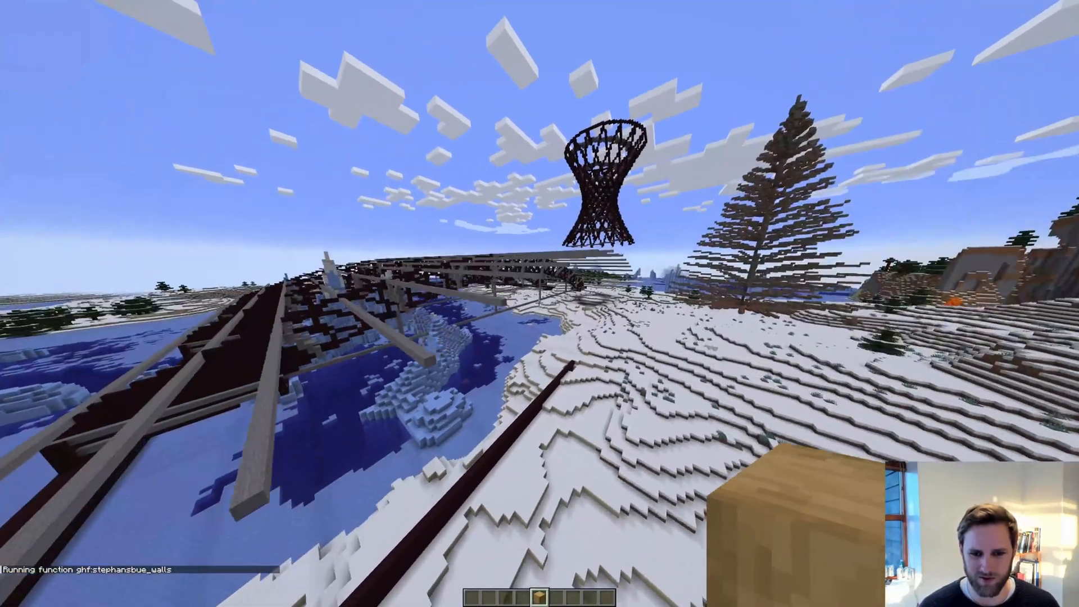
key("w")
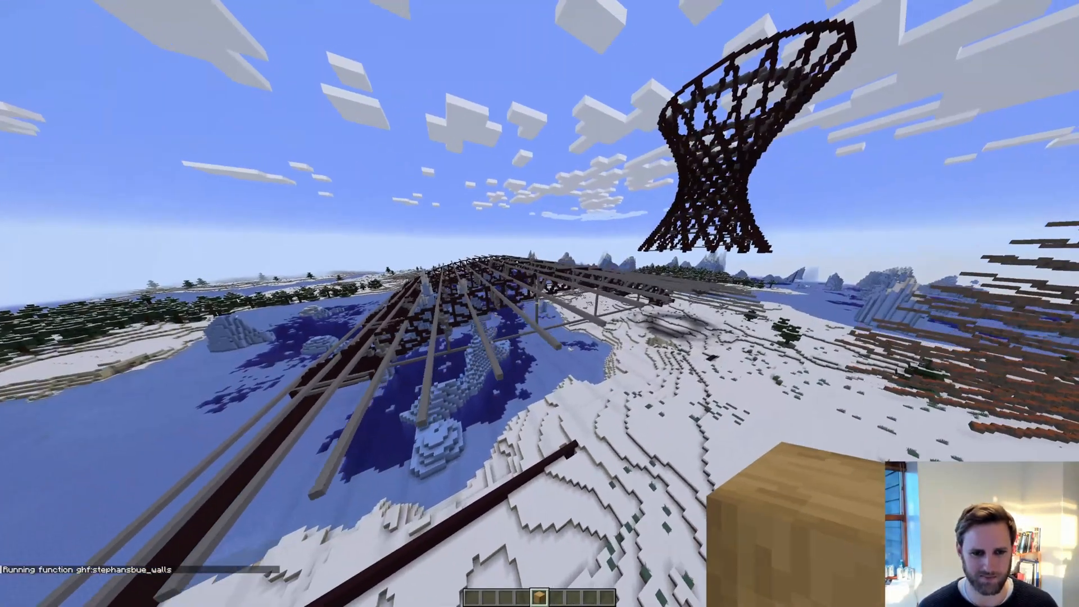
key("w")
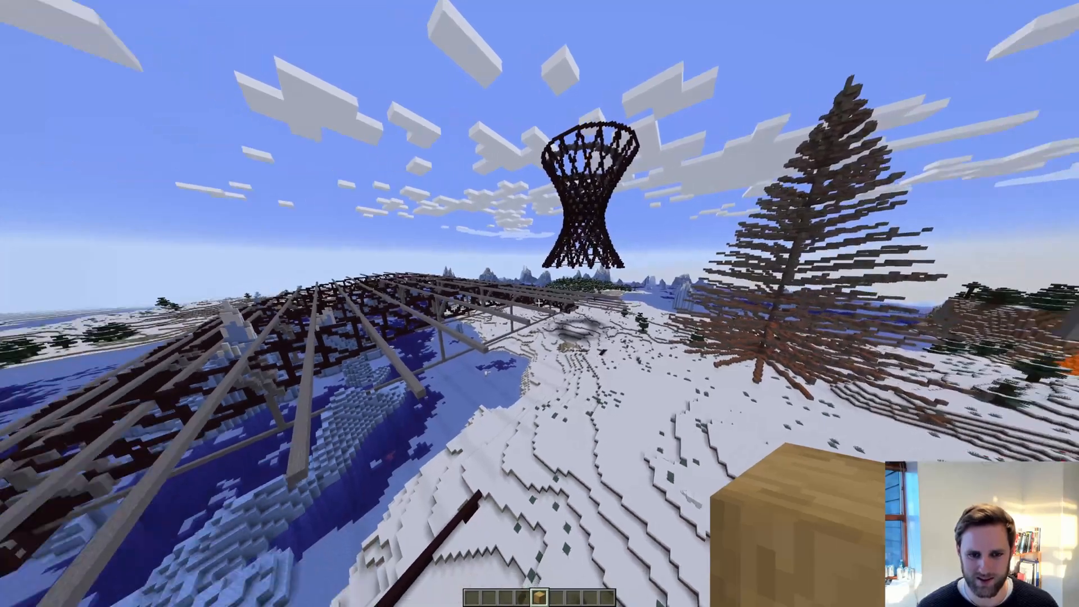
- Descend to the snowy ground and fly toward the tree to examine it beside the hyperbolic tower and the station roof
key("shift")
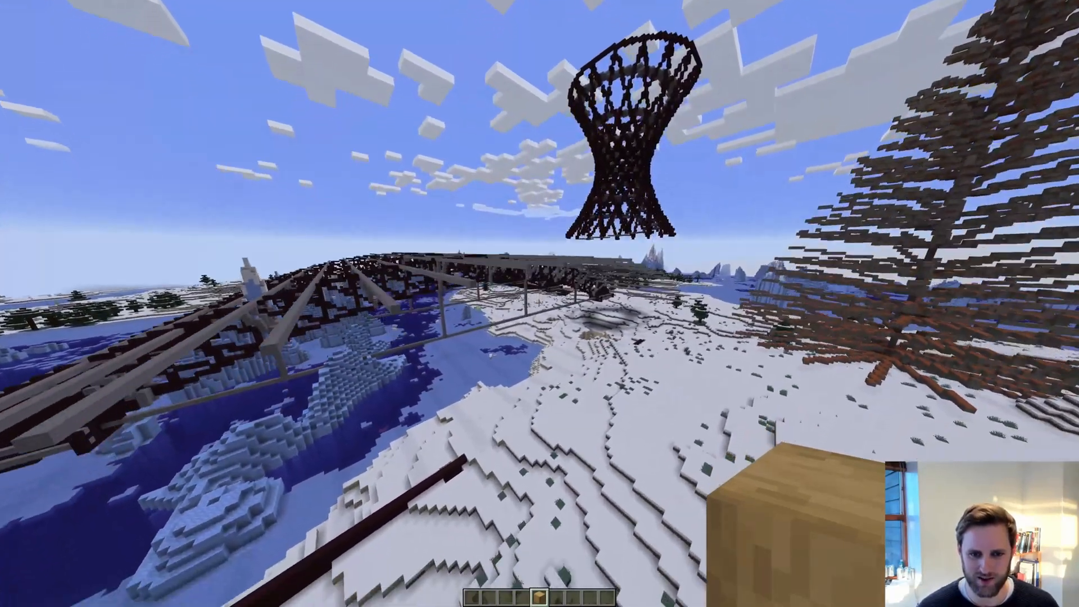
key("w")
key("w")
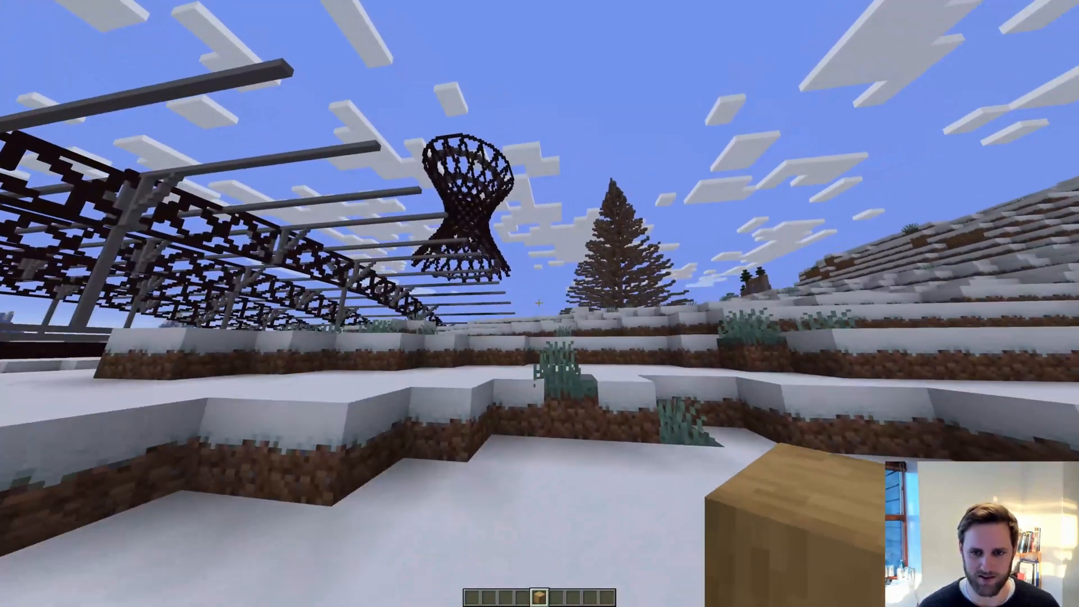
key("w")
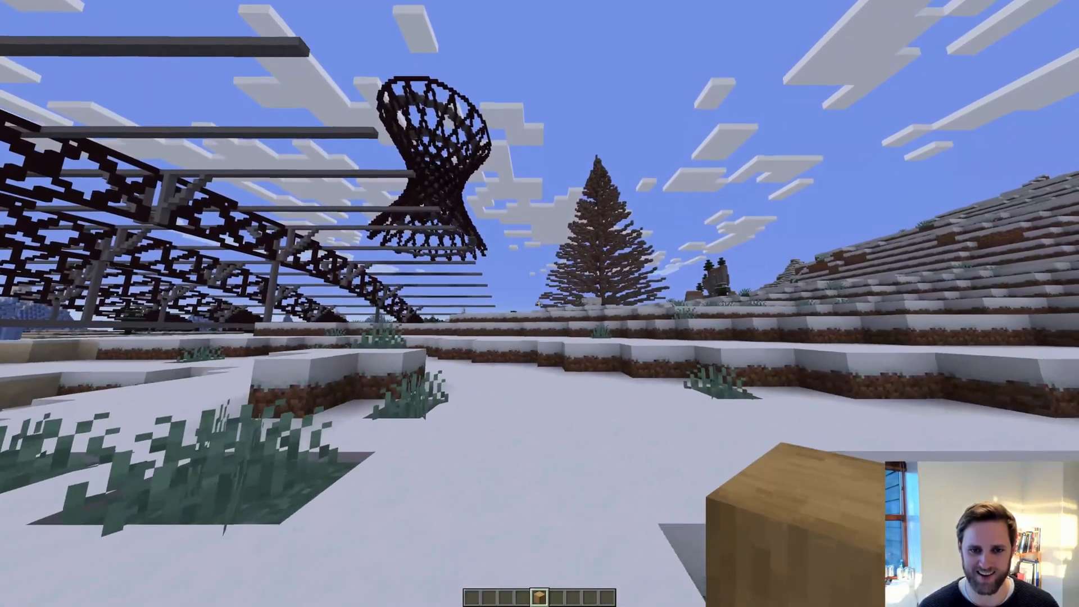
key("w")
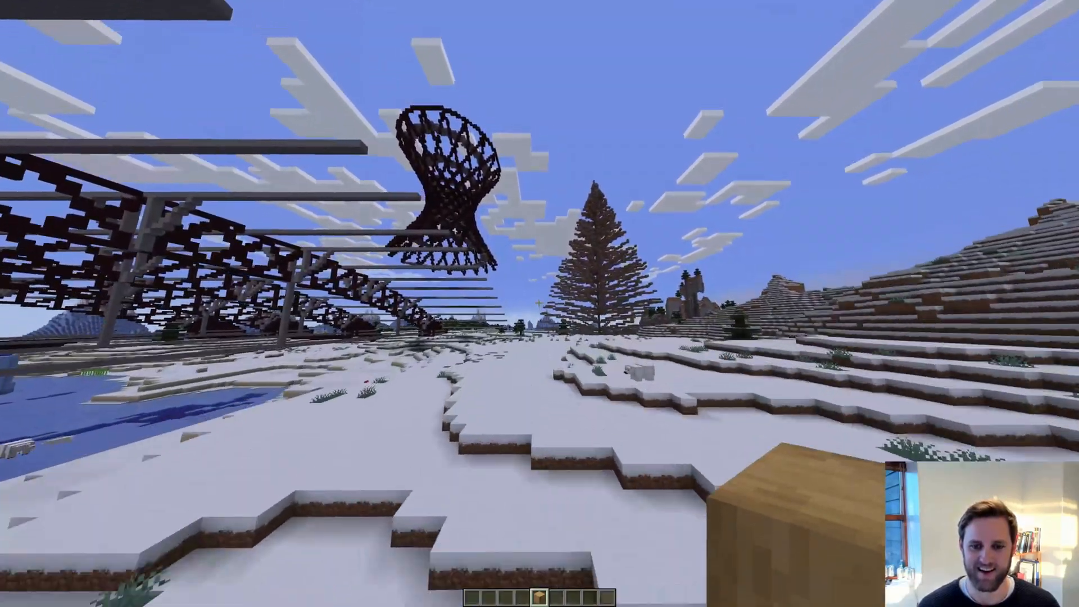
key("w")
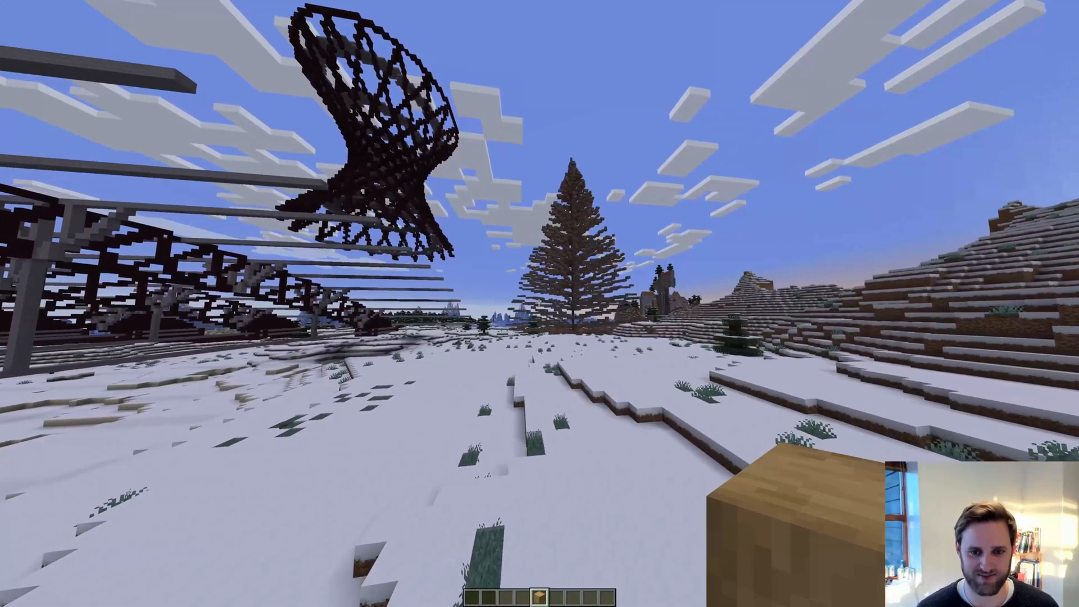
- Leave the Minecraft world for Grasshopper and review the whole Christmas tree definition from the setblock output group back to its input sliders
key("Escape")
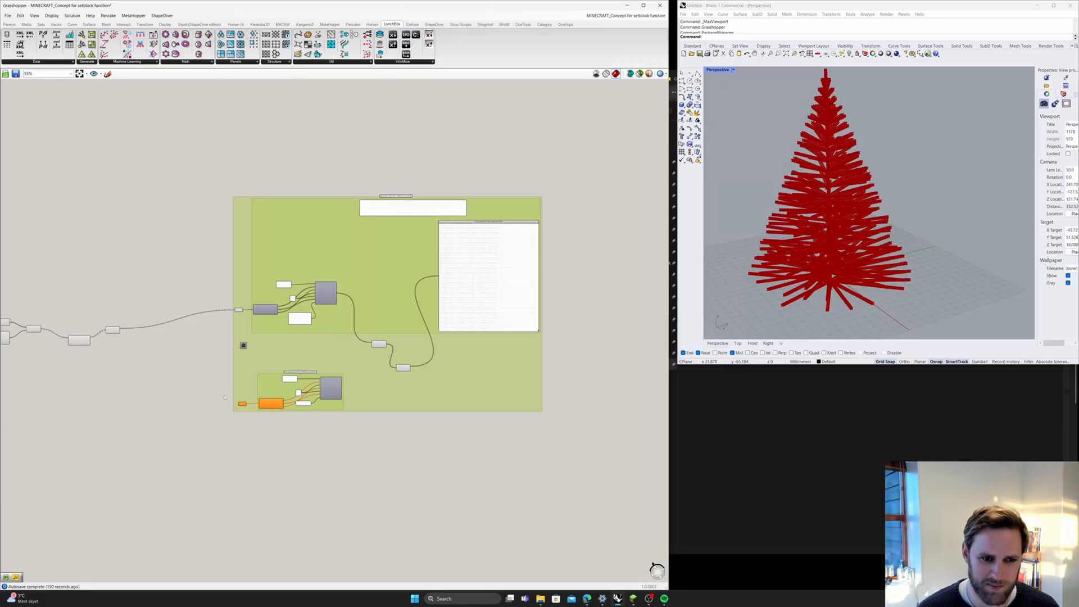
right_click_drag(37, 243, 123, 242)
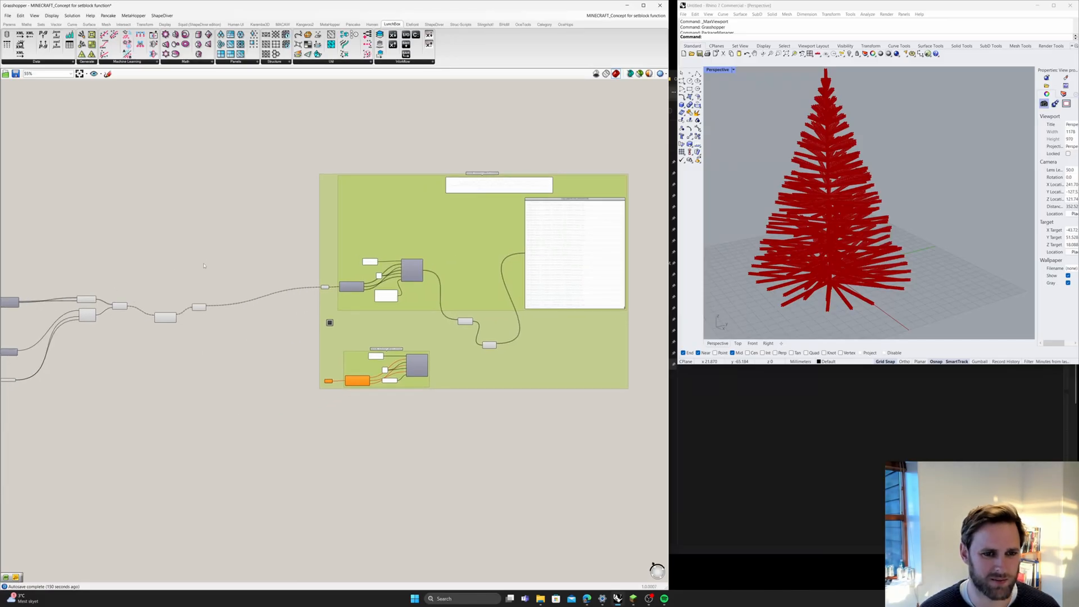
right_click_drag(205, 266, 335, 235)
scroll(332, 246, "down", 3)
right_click_drag(122, 188, 209, 188)
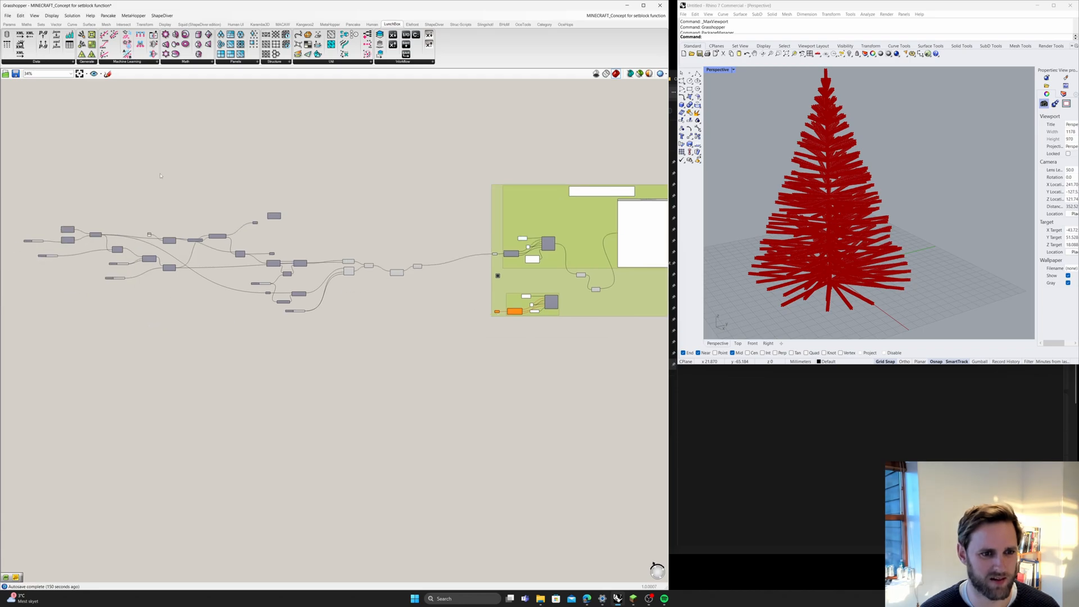
right_click_drag(6, 218, 56, 213)
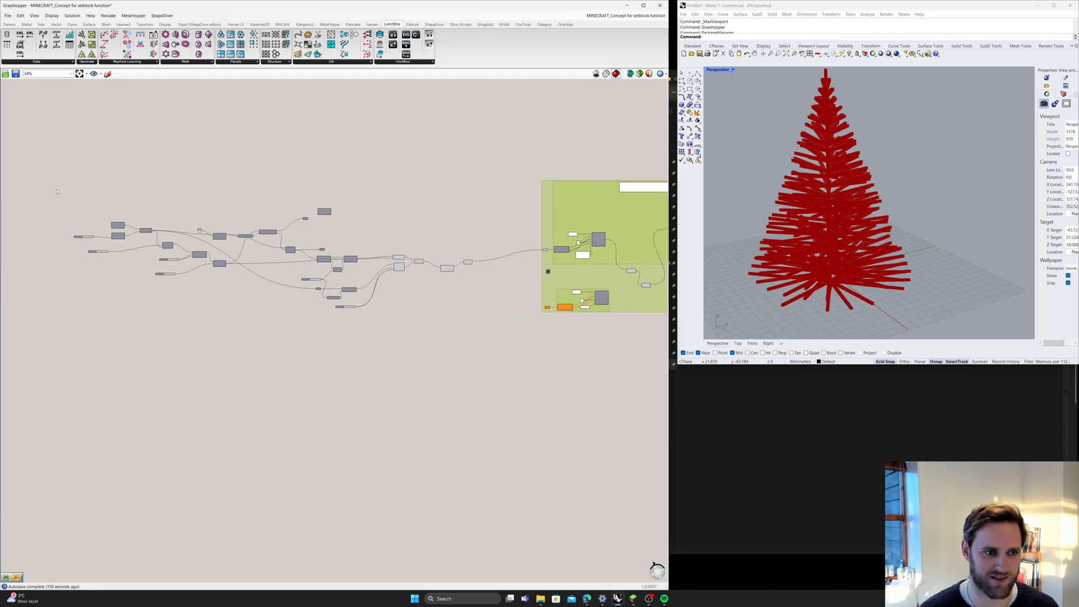